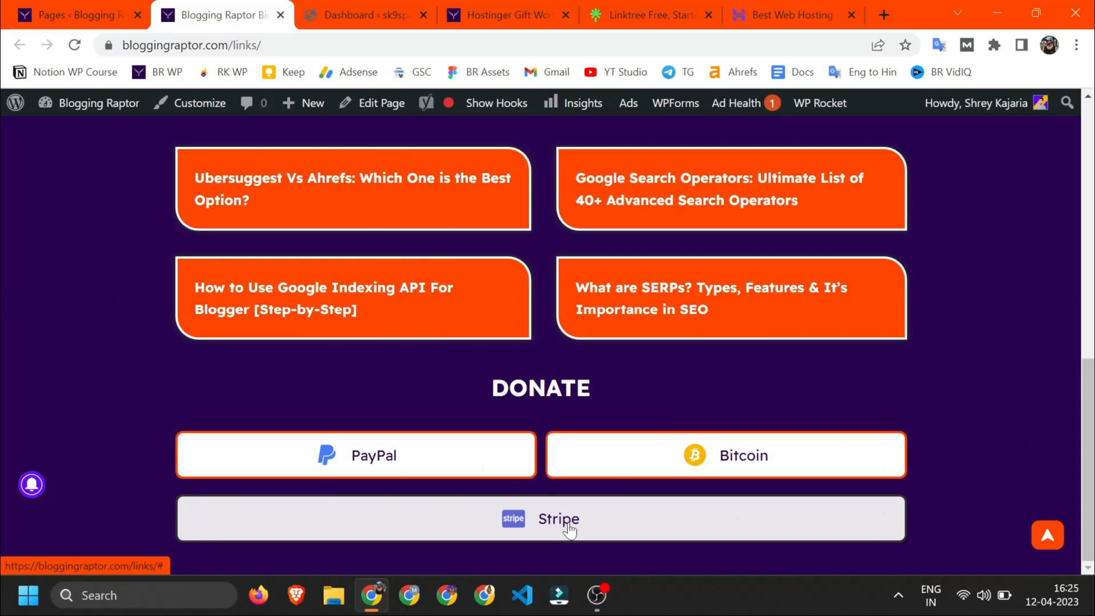
Step: Look over the Linktree page for its free and paid offerings
{"action": "key", "text": "ctrl+5"}
{"action": "scroll", "coordinate": [914, 395], "scroll_direction": "down", "scroll_amount": 7}
{"action": "scroll", "coordinate": [914, 396], "scroll_direction": "up", "scroll_amount": 7}
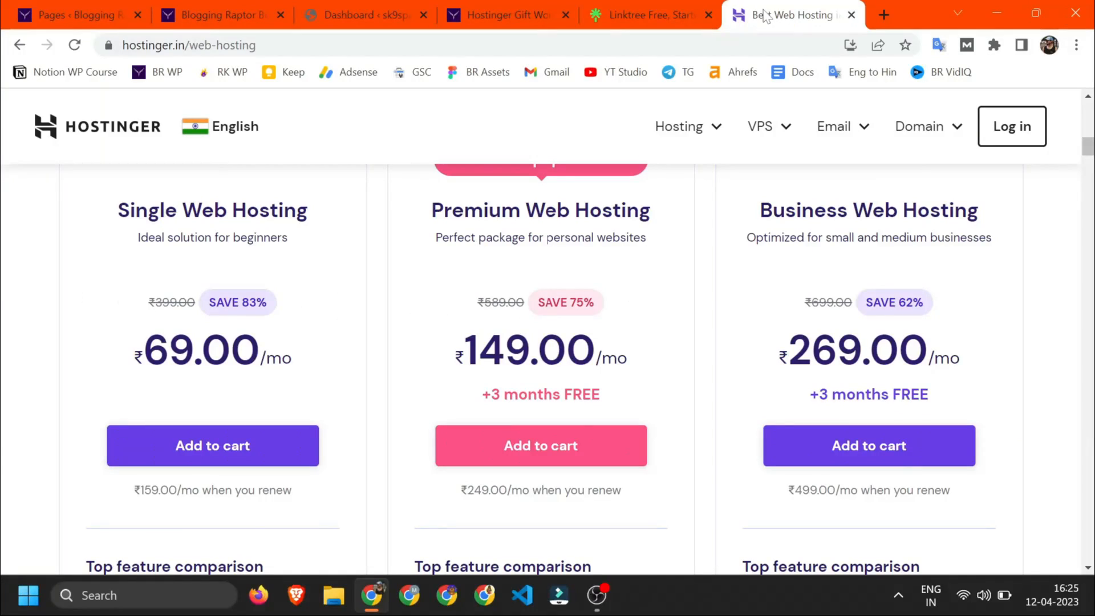
Step: Compare the prices and top features of the Single, Premium and Business web hosting plans on the Hostinger page
{"action": "scroll", "coordinate": [235, 265], "scroll_direction": "up", "scroll_amount": 1}
{"action": "scroll", "coordinate": [308, 211], "scroll_direction": "down", "scroll_amount": 1}
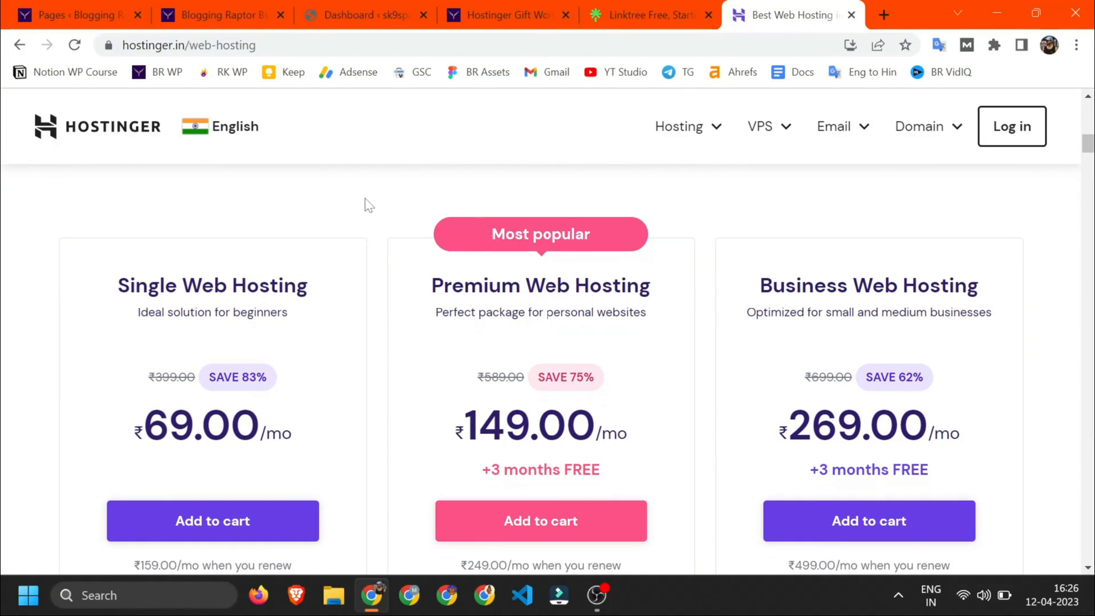
{"action": "scroll", "coordinate": [374, 305], "scroll_direction": "down", "scroll_amount": 2}
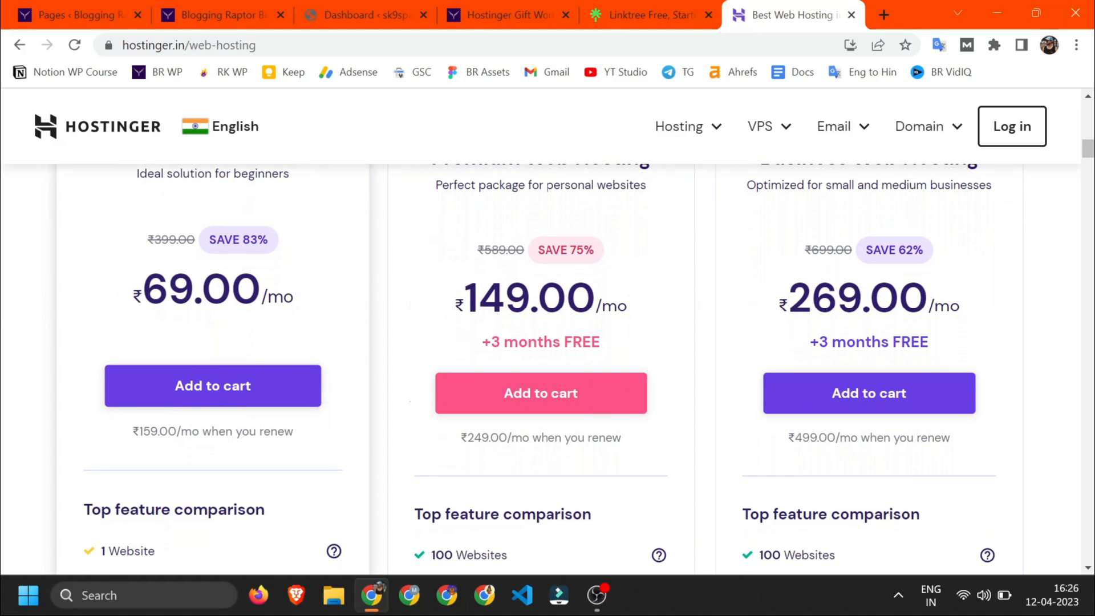
{"action": "scroll", "coordinate": [540, 368], "scroll_direction": "down", "scroll_amount": 5}
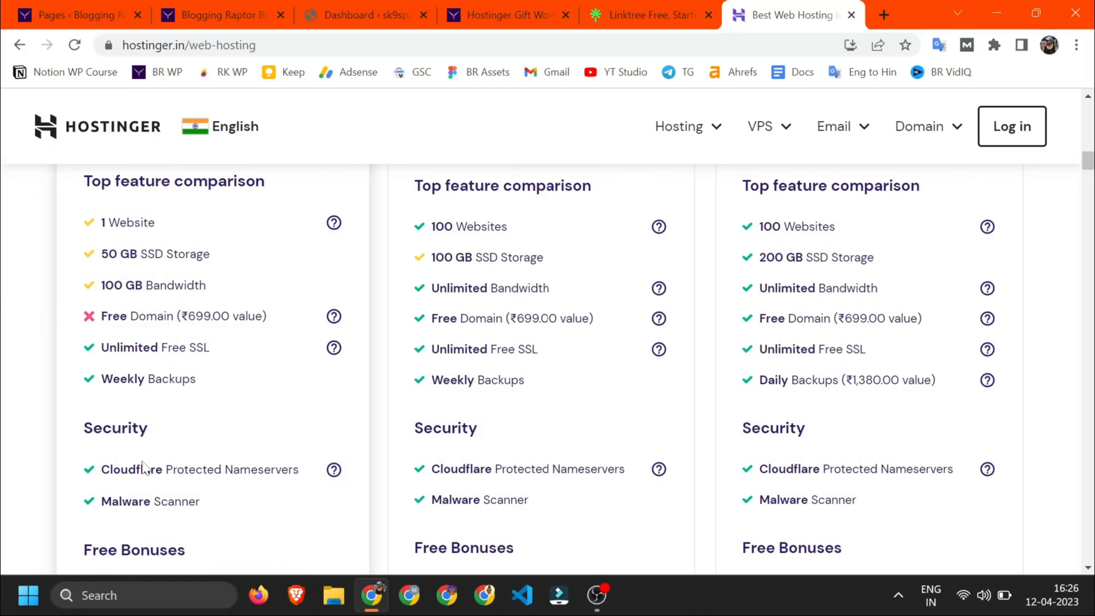
{"action": "scroll", "coordinate": [108, 237], "scroll_direction": "up", "scroll_amount": 4}
{"action": "left_click_drag", "start_coordinate": [130, 222], "coordinate": [230, 250]}
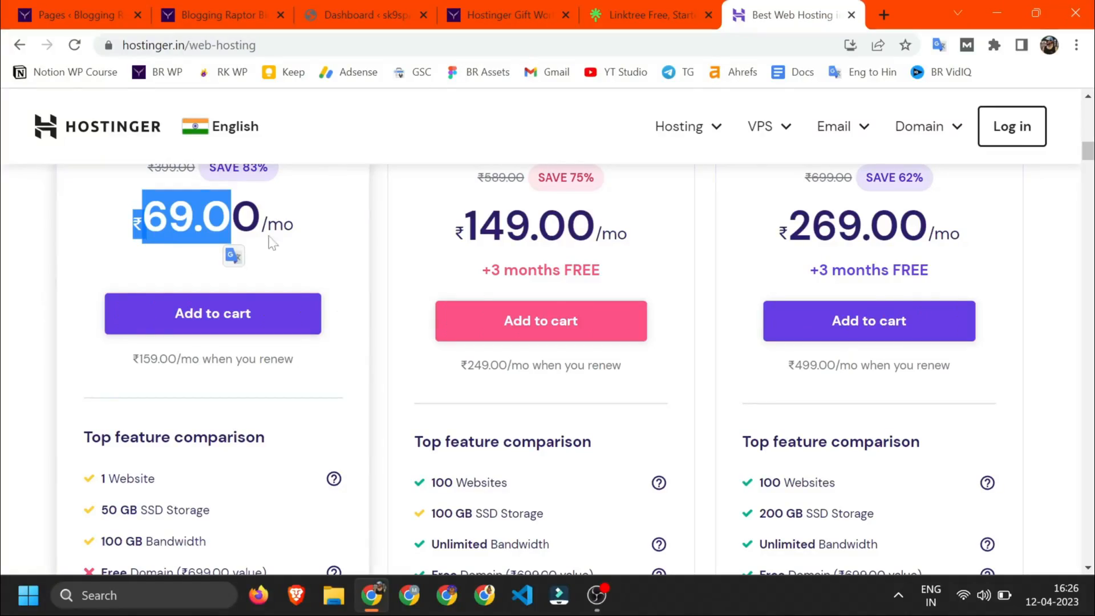
{"action": "scroll", "coordinate": [514, 342], "scroll_direction": "up", "scroll_amount": 3}
{"action": "scroll", "coordinate": [660, 349], "scroll_direction": "down", "scroll_amount": 2}
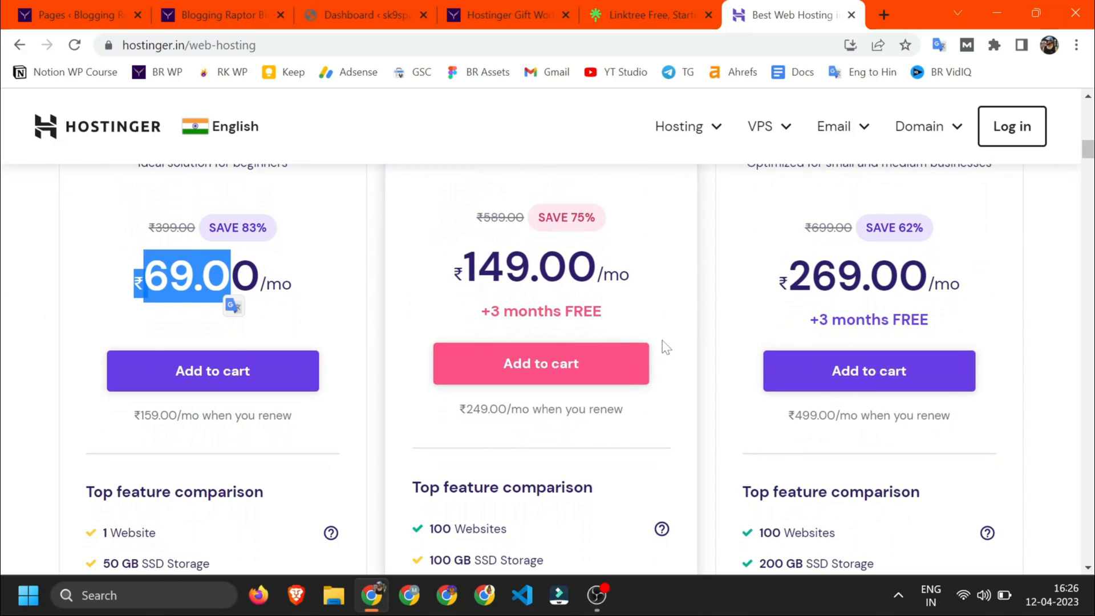
Step: Open the live sk9space.com site from its WordPress dashboard
{"action": "left_click", "coordinate": [380, 12]}
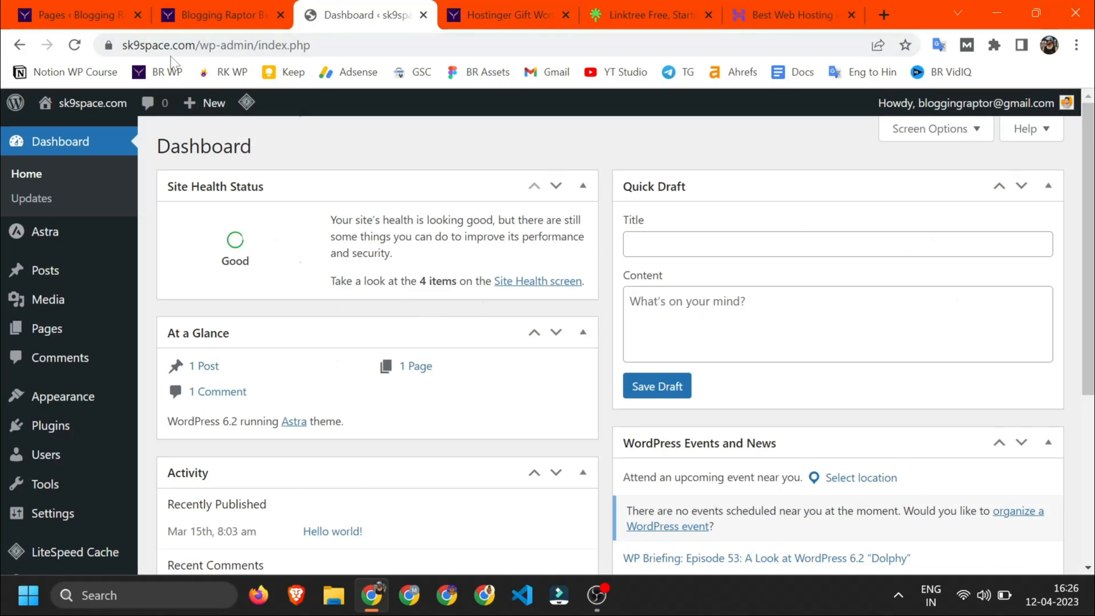
{"action": "mouse_move", "coordinate": [91, 103]}
{"action": "left_click", "coordinate": [46, 130]}
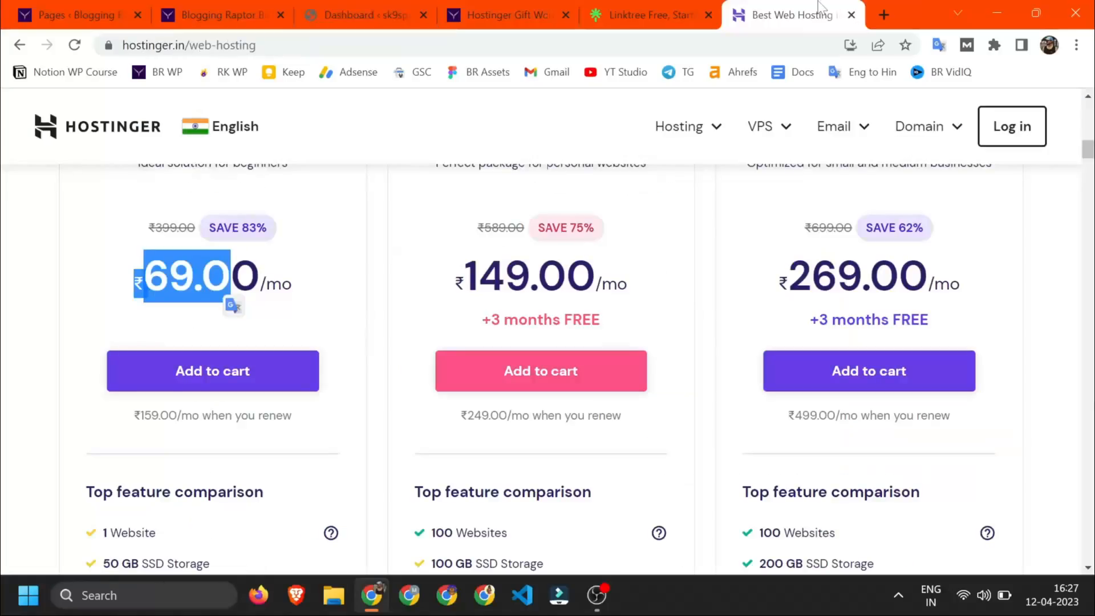
Step: Examine the SSD storage allowances of the Business and Single web hosting plans on Hostinger
{"action": "scroll", "coordinate": [855, 399], "scroll_direction": "up", "scroll_amount": 2}
{"action": "scroll", "coordinate": [855, 371], "scroll_direction": "down", "scroll_amount": 5}
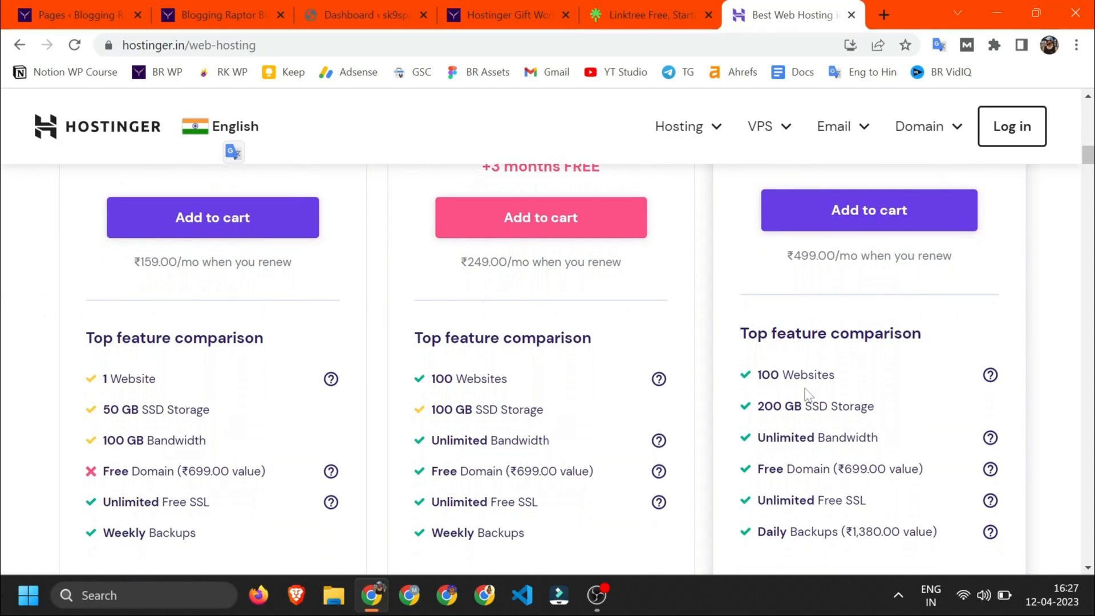
{"action": "scroll", "coordinate": [808, 394], "scroll_direction": "down", "scroll_amount": 2}
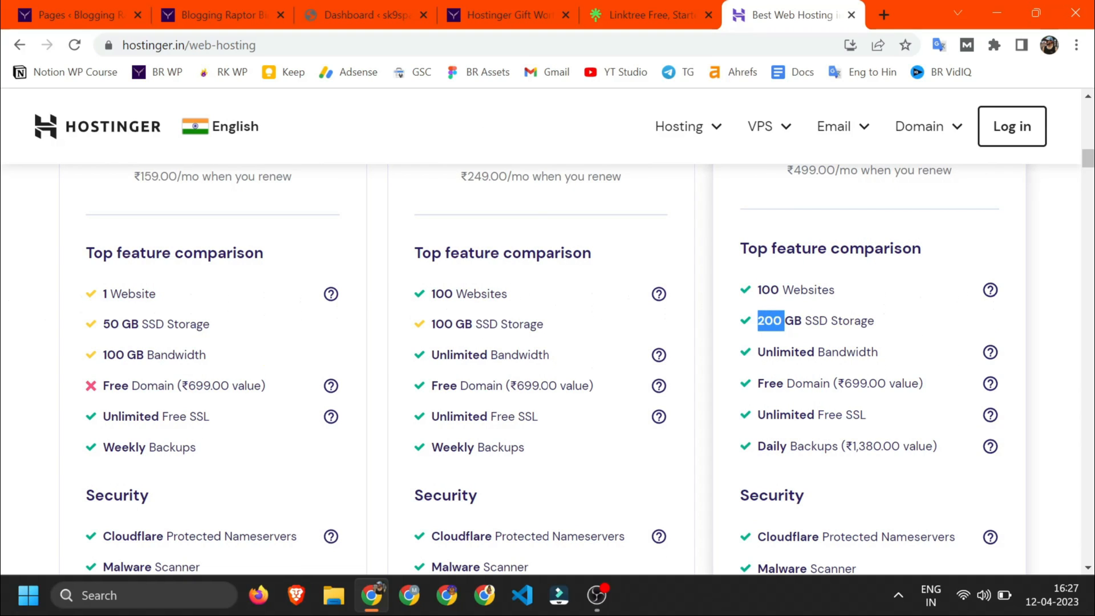
{"action": "scroll", "coordinate": [157, 337], "scroll_direction": "up", "scroll_amount": 9}
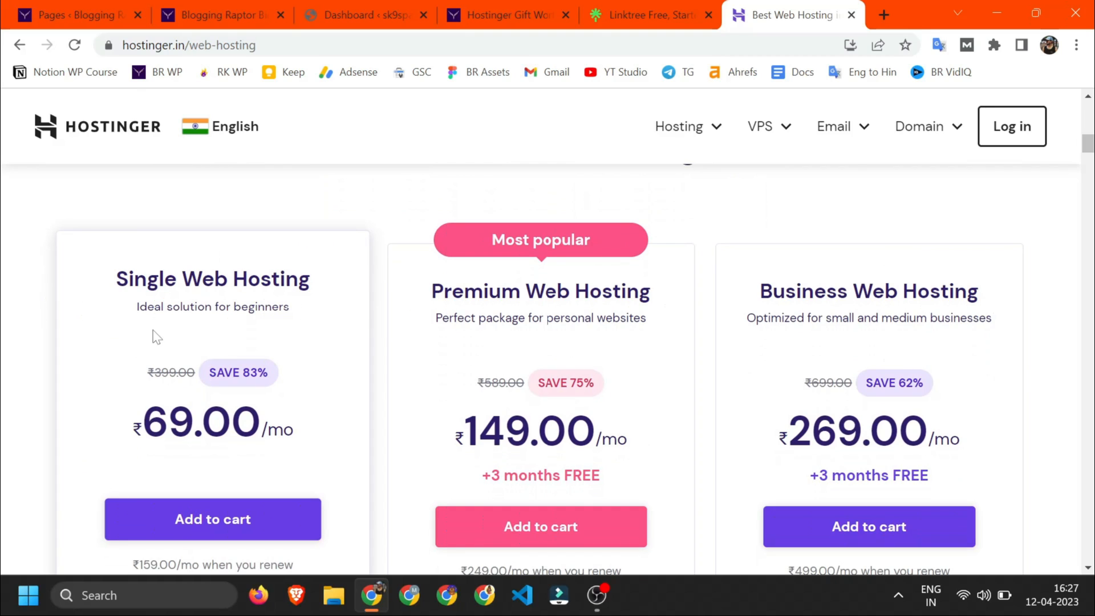
{"action": "scroll", "coordinate": [171, 331], "scroll_direction": "down", "scroll_amount": 5}
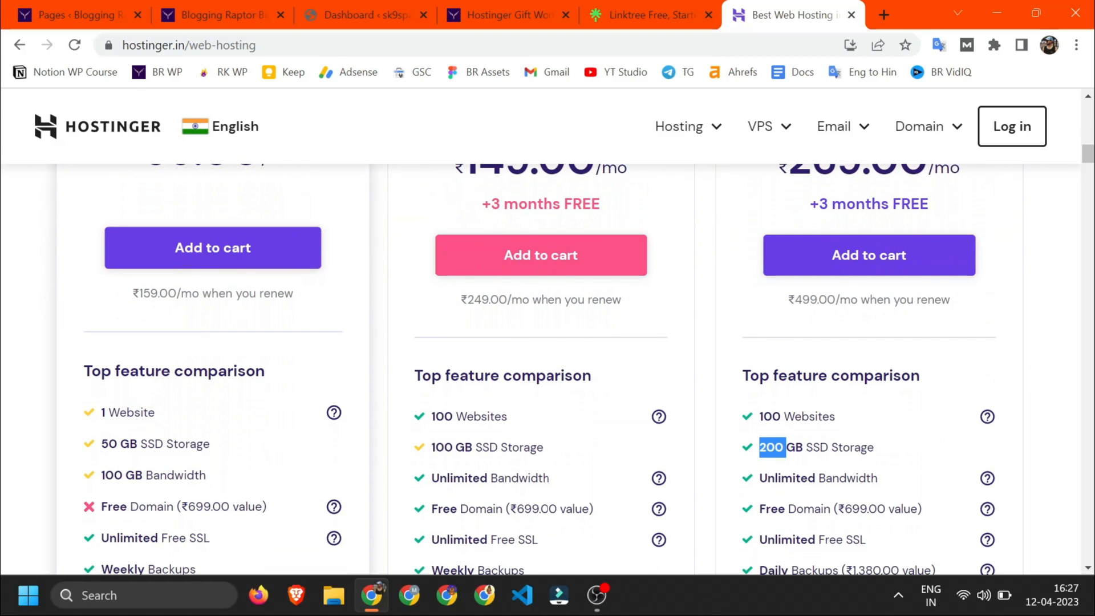
{"action": "left_click_drag", "start_coordinate": [101, 443], "coordinate": [147, 444]}
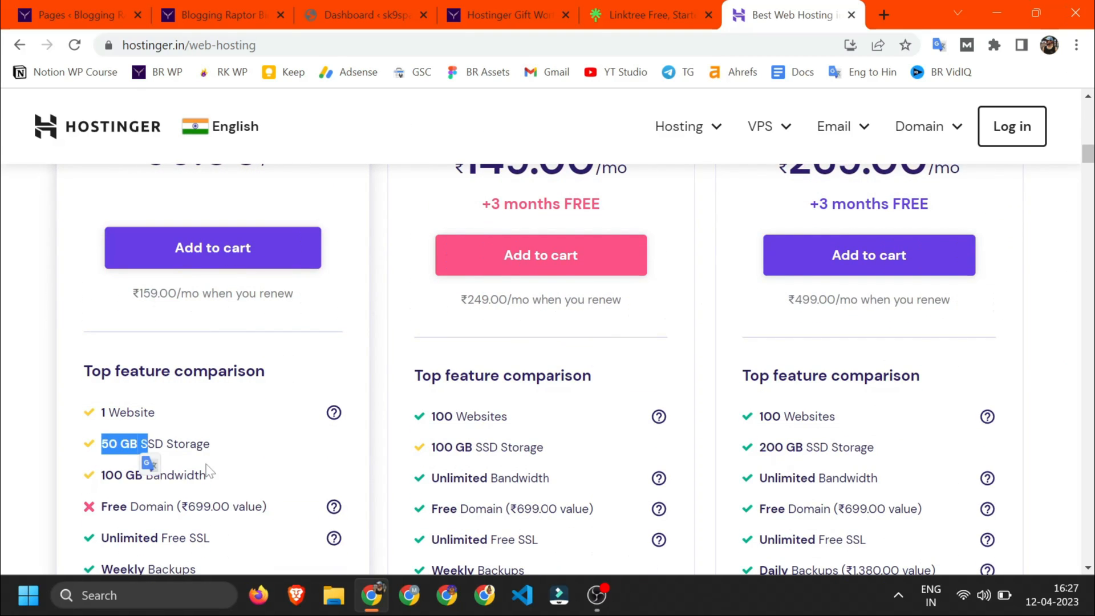
{"action": "scroll", "coordinate": [540, 368], "scroll_direction": "up", "scroll_amount": 3}
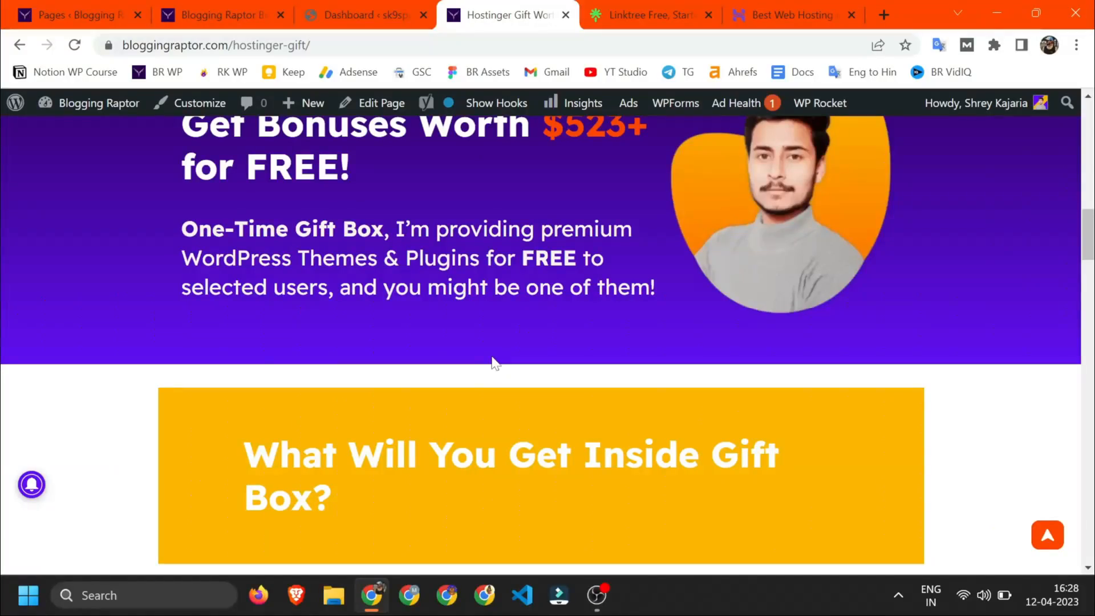
Step: Read through the Hostinger gift page on bloggingraptor.com, covering the free bonuses, the gift box contents and the claim video section
{"action": "scroll", "coordinate": [494, 363], "scroll_direction": "down", "scroll_amount": 1}
{"action": "scroll", "coordinate": [493, 362], "scroll_direction": "up", "scroll_amount": 4}
{"action": "scroll", "coordinate": [494, 363], "scroll_direction": "down", "scroll_amount": 2}
{"action": "scroll", "coordinate": [382, 304], "scroll_direction": "up", "scroll_amount": 1}
{"action": "scroll", "coordinate": [382, 303], "scroll_direction": "down", "scroll_amount": 2}
{"action": "double_click", "coordinate": [594, 121]}
{"action": "scroll", "coordinate": [560, 220], "scroll_direction": "up", "scroll_amount": 1}
{"action": "scroll", "coordinate": [547, 342], "scroll_direction": "down", "scroll_amount": 8}
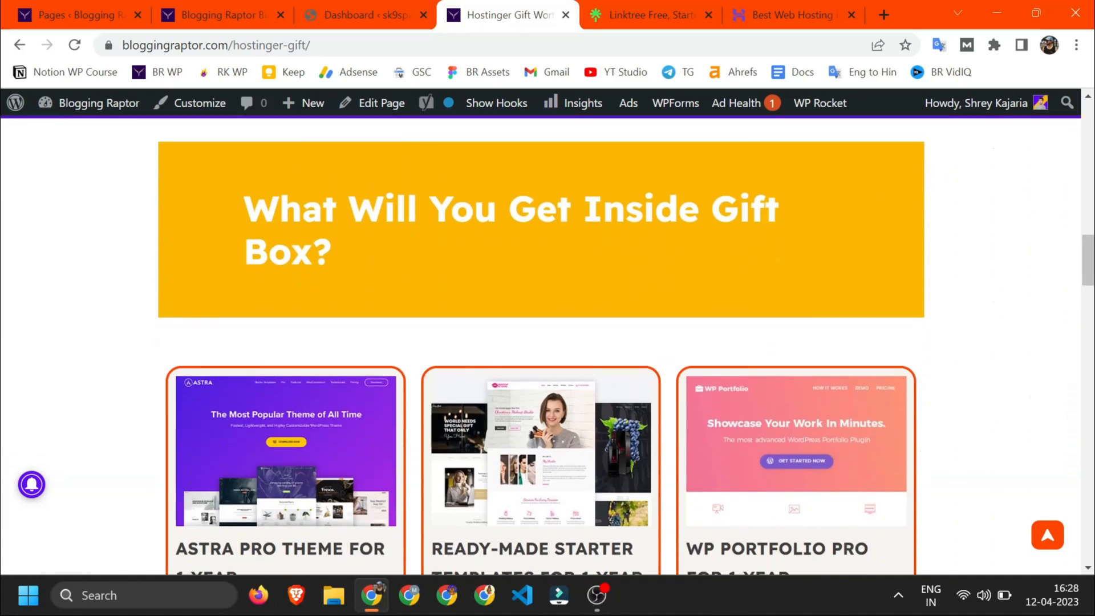
{"action": "scroll", "coordinate": [507, 285], "scroll_direction": "down", "scroll_amount": 2}
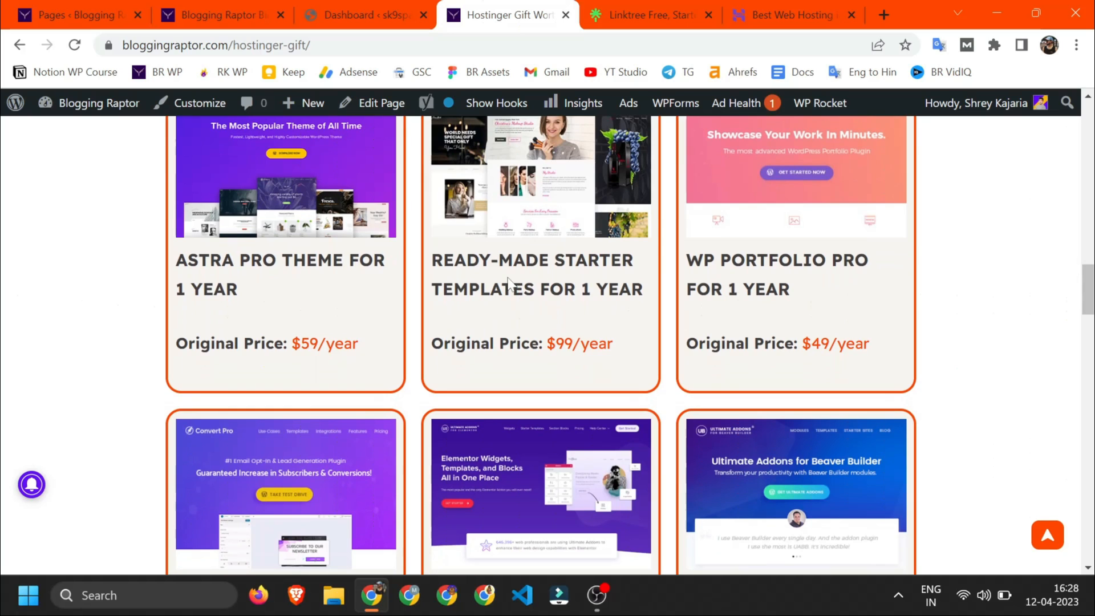
{"action": "scroll", "coordinate": [508, 279], "scroll_direction": "down", "scroll_amount": 8}
{"action": "scroll", "coordinate": [569, 407], "scroll_direction": "up", "scroll_amount": 9}
{"action": "scroll", "coordinate": [569, 407], "scroll_direction": "up", "scroll_amount": 10}
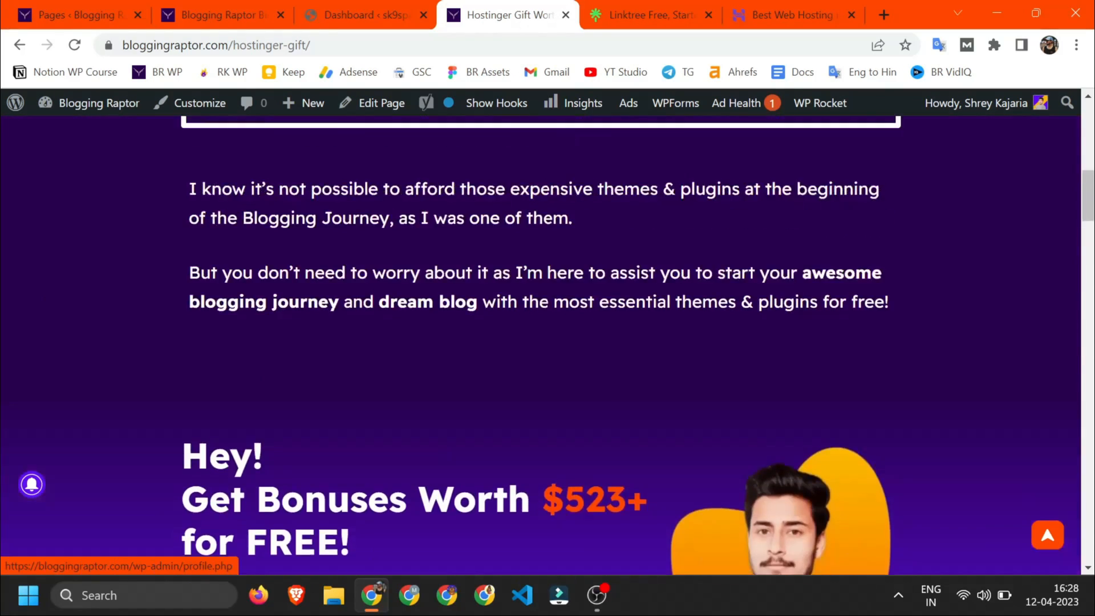
{"action": "scroll", "coordinate": [440, 344], "scroll_direction": "down", "scroll_amount": 5}
{"action": "scroll", "coordinate": [456, 334], "scroll_direction": "up", "scroll_amount": 5}
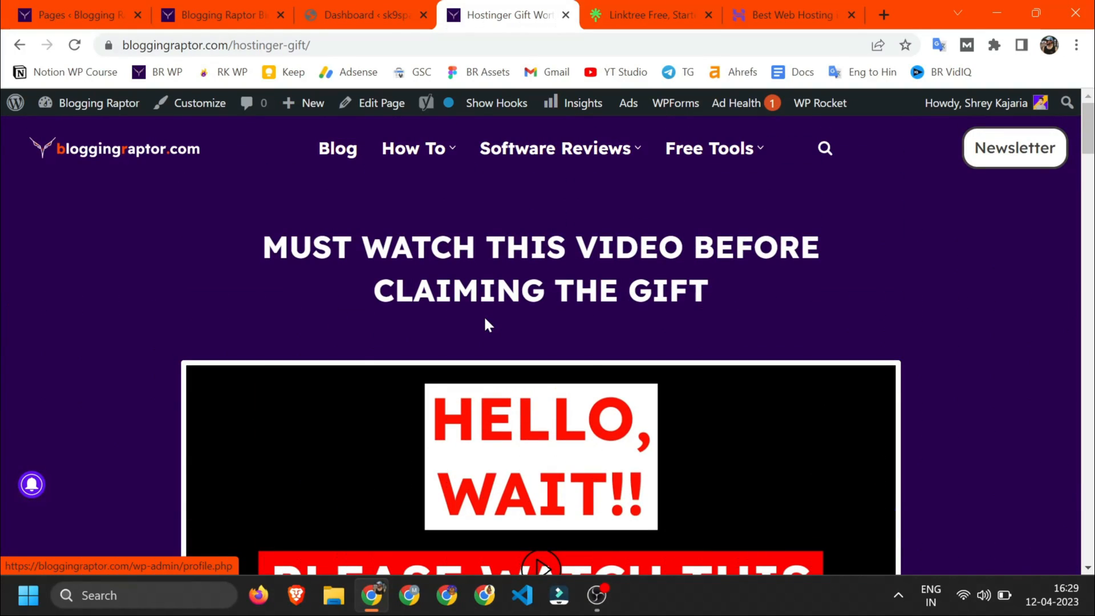
{"action": "scroll", "coordinate": [600, 388], "scroll_direction": "down", "scroll_amount": 3}
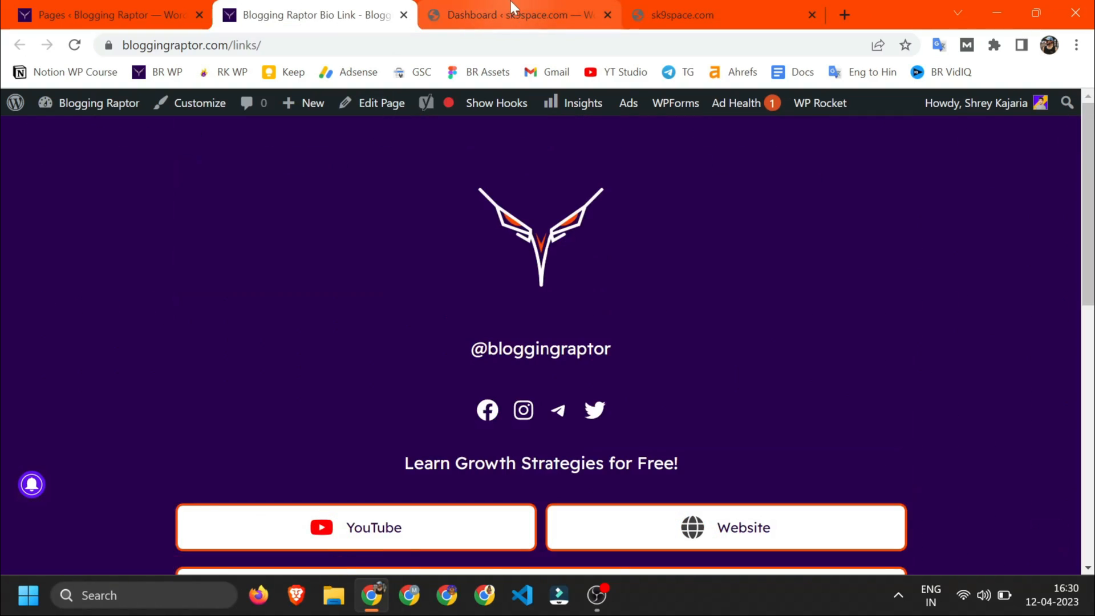
Step: In the sk9space.com WordPress admin, search the plugin directory for "spectra" and install Spectra – WordPress Gutenberg Blocks
{"action": "left_click", "coordinate": [511, 7]}
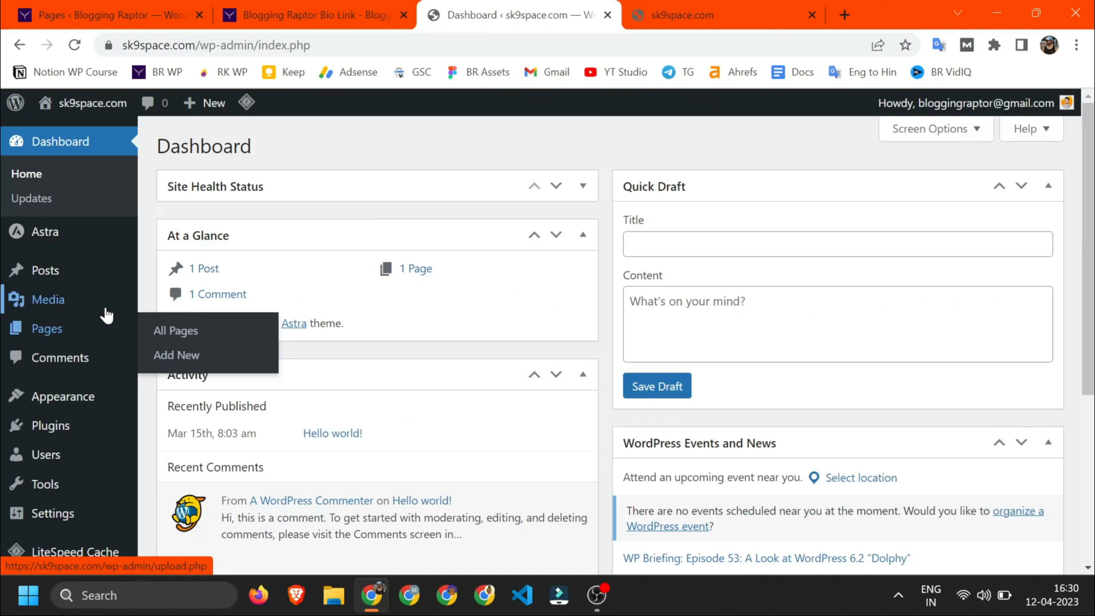
{"action": "mouse_move", "coordinate": [106, 315]}
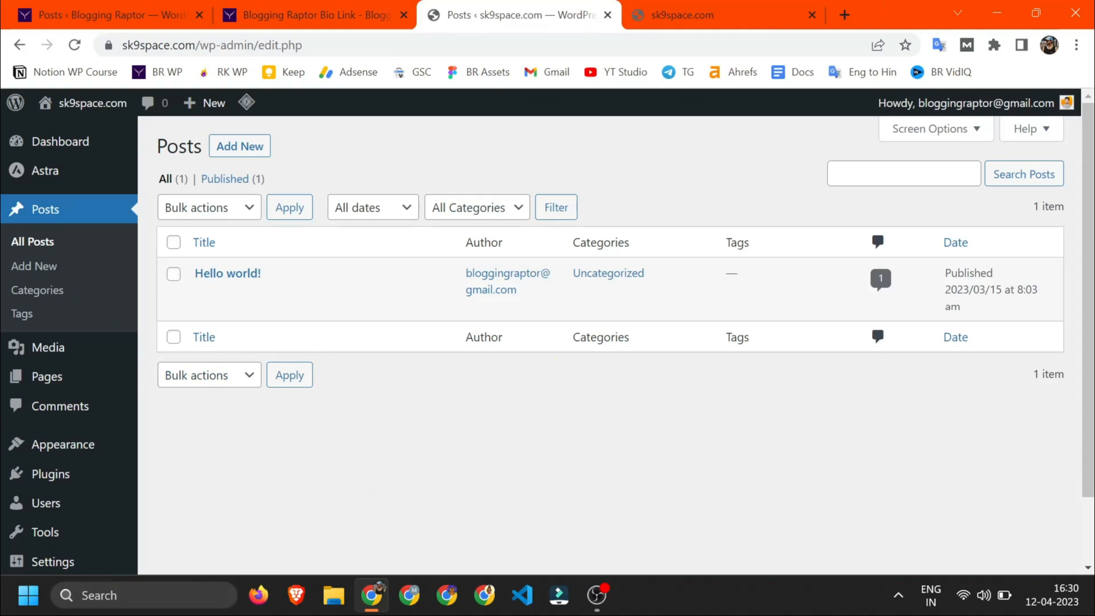
{"action": "scroll", "coordinate": [53, 513], "scroll_direction": "down", "scroll_amount": 2}
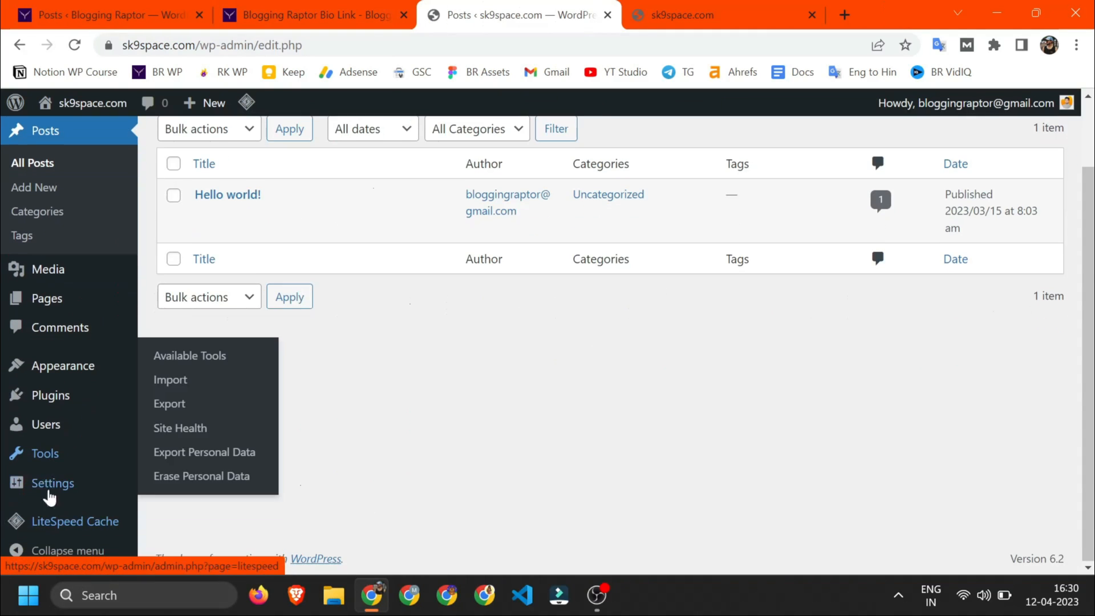
{"action": "mouse_move", "coordinate": [138, 401]}
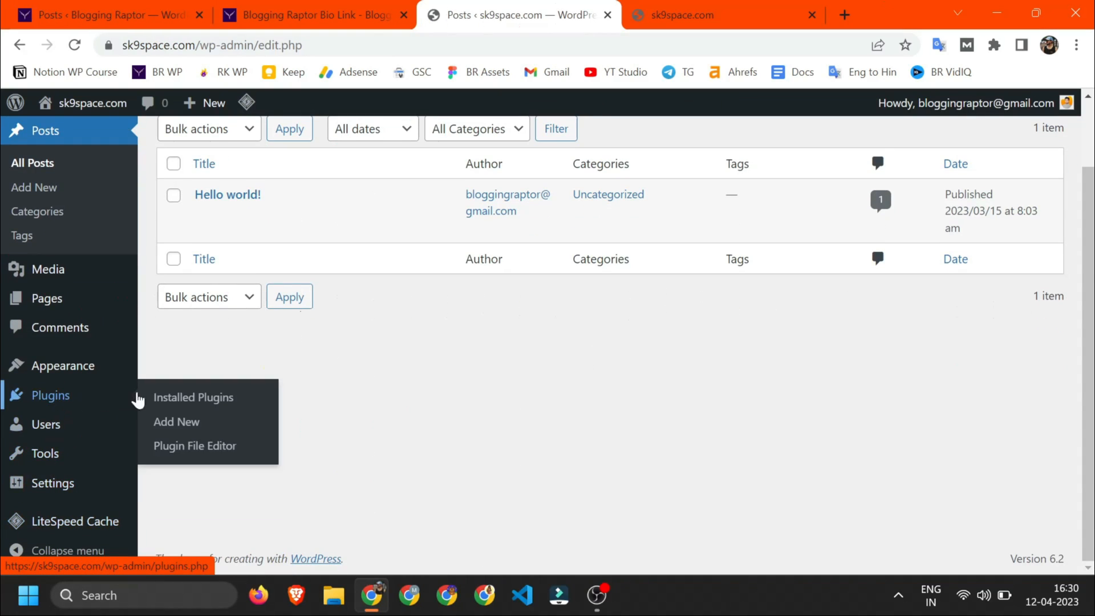
{"action": "left_click", "coordinate": [178, 422]}
{"action": "left_click", "coordinate": [823, 194]}
{"action": "type", "text": "spectra"}
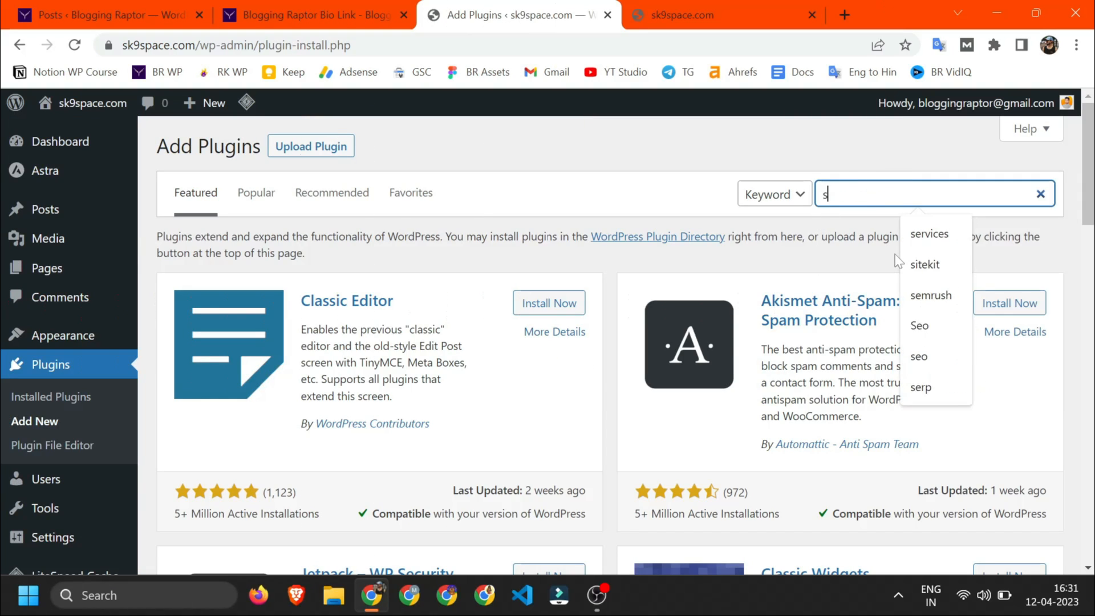
{"action": "left_click", "coordinate": [536, 291]}
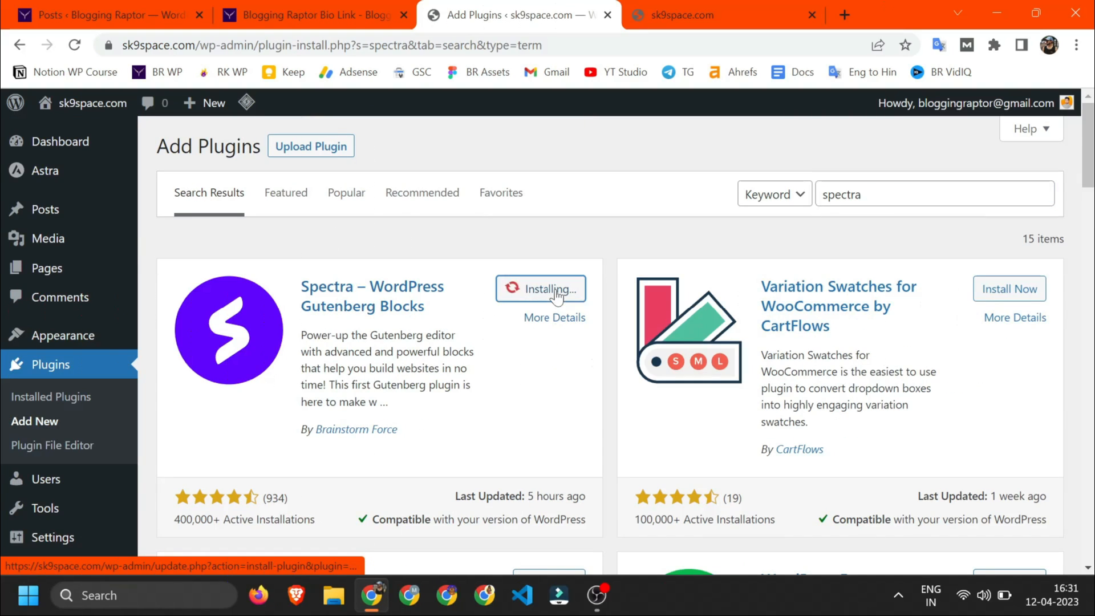
Step: Search the plugin directory for "ultimate blocks" and install Ultimate Blocks – Gutenberg Blocks Plugin
{"action": "double_click", "coordinate": [841, 194]}
{"action": "type", "text": "ultimate blocks"}
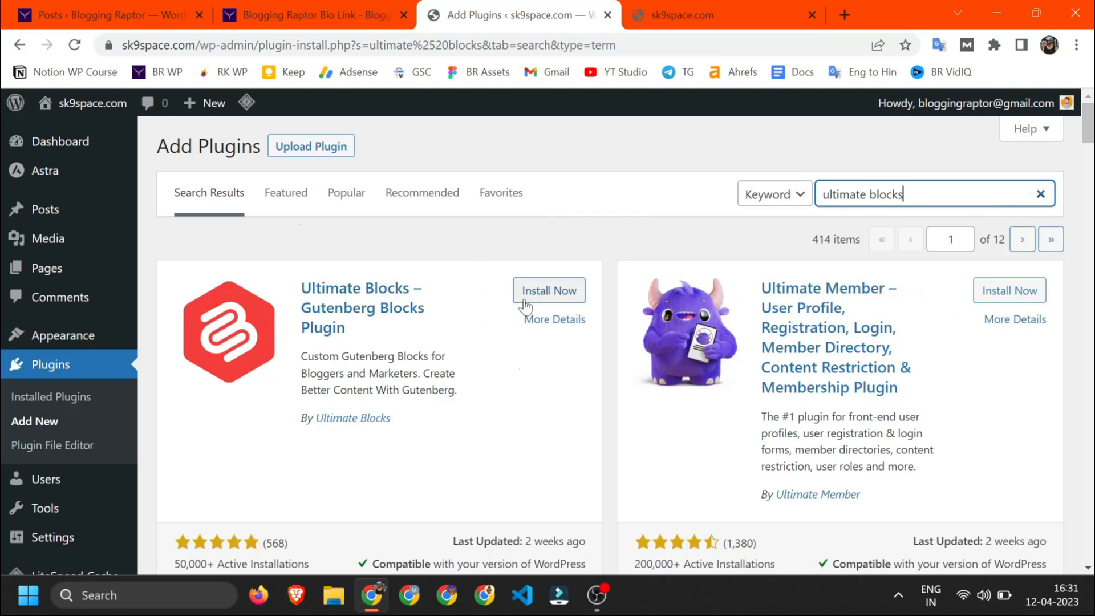
{"action": "left_click", "coordinate": [539, 291]}
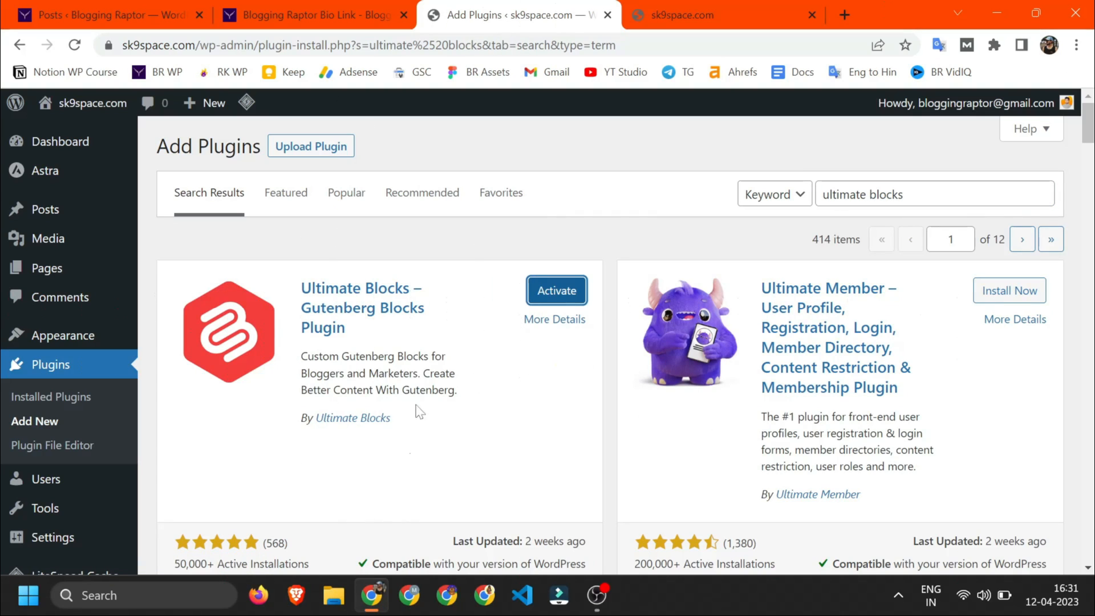
Step: Bulk-activate the Spectra and Ultimate Blocks plugins from the list of installed plugins
{"action": "left_click", "coordinate": [23, 398]}
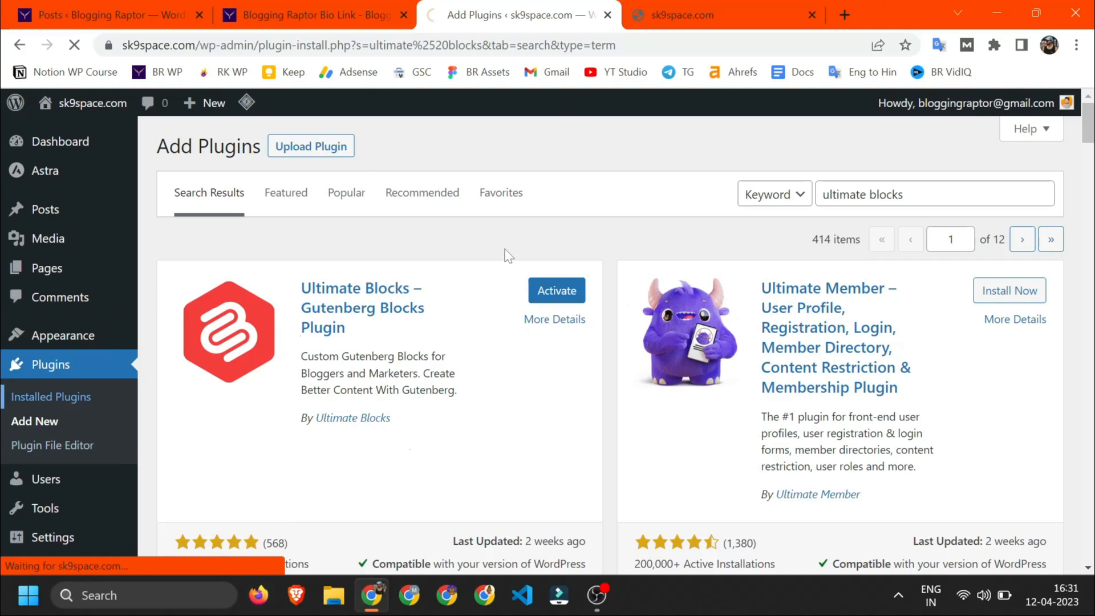
{"action": "scroll", "coordinate": [248, 342], "scroll_direction": "down", "scroll_amount": 2}
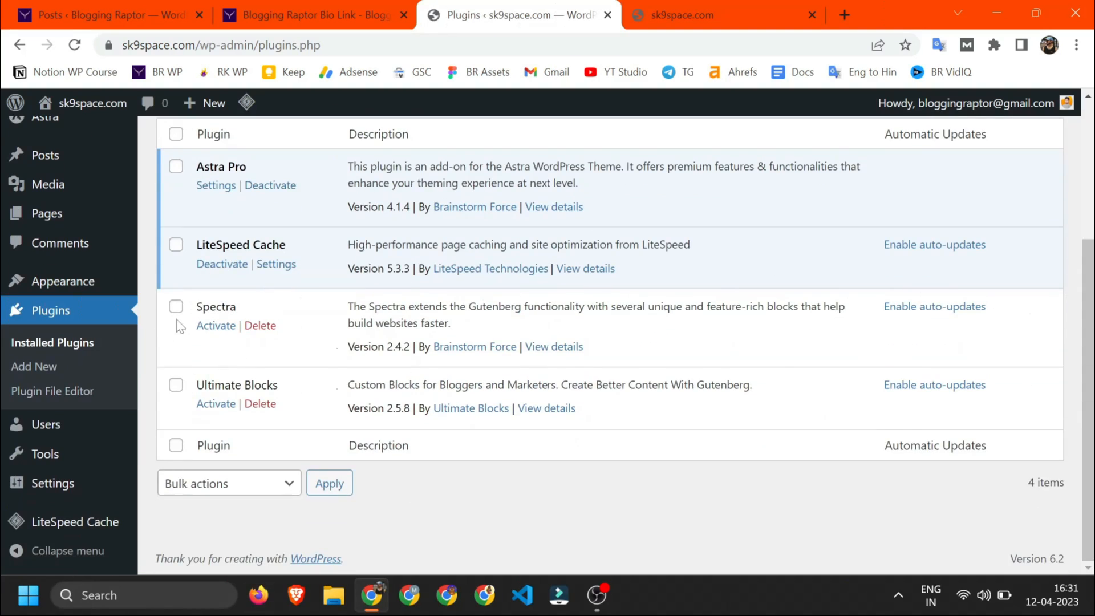
{"action": "left_click", "coordinate": [207, 483]}
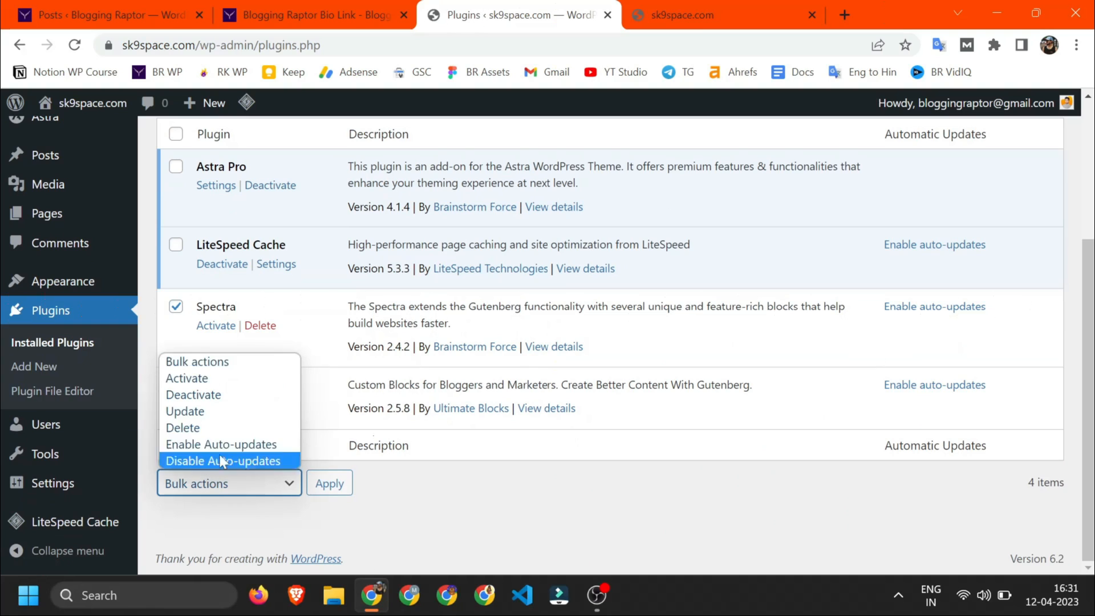
{"action": "left_click", "coordinate": [203, 376]}
{"action": "left_click", "coordinate": [327, 488]}
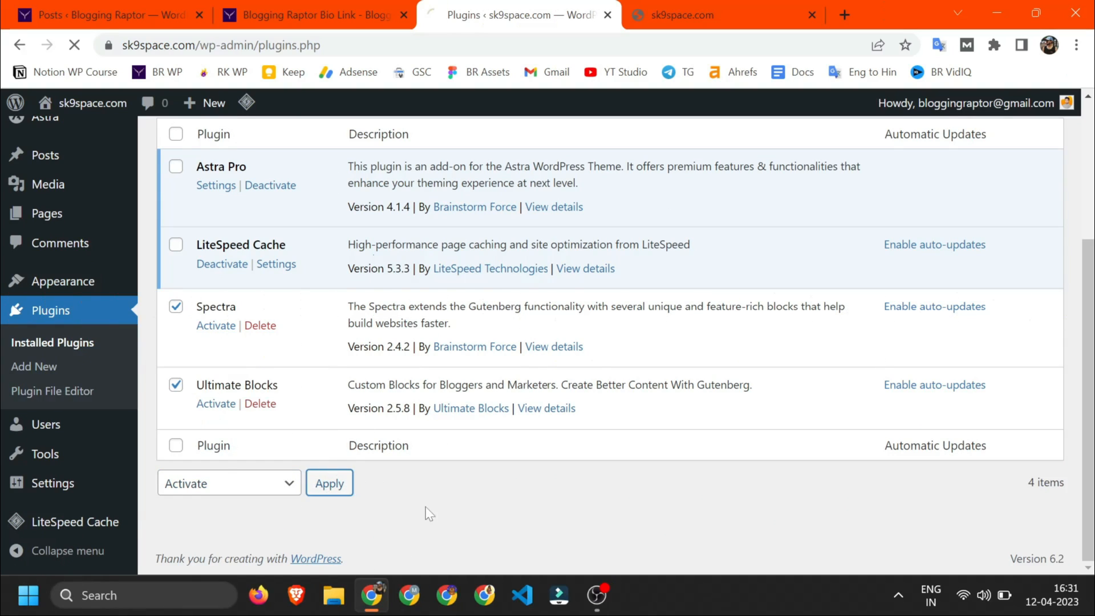
{"action": "scroll", "coordinate": [268, 456], "scroll_direction": "up", "scroll_amount": 2}
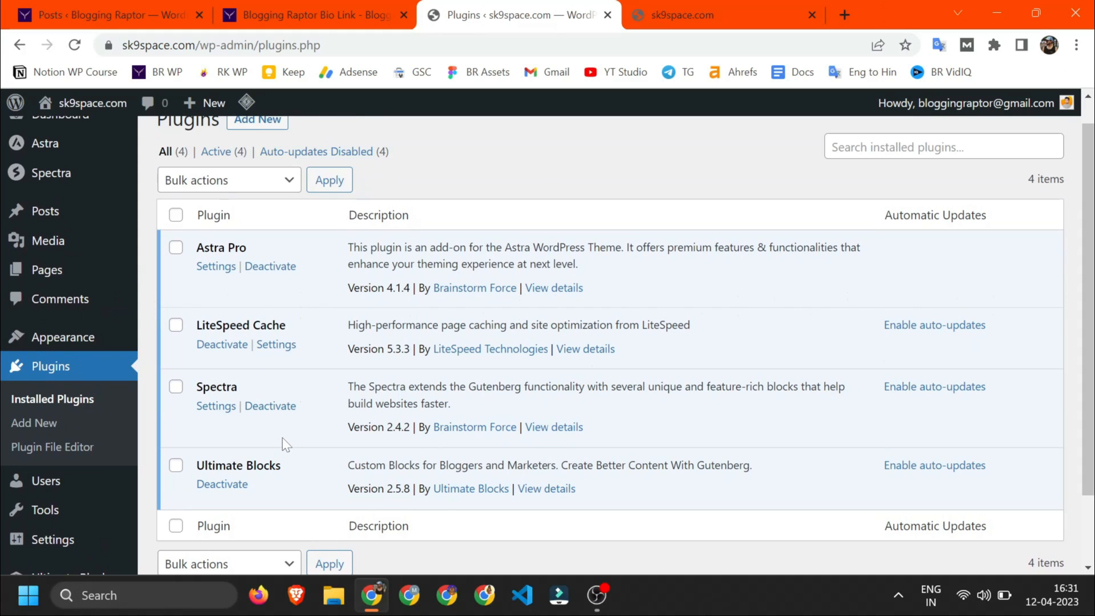
{"action": "scroll", "coordinate": [49, 469], "scroll_direction": "down", "scroll_amount": 1}
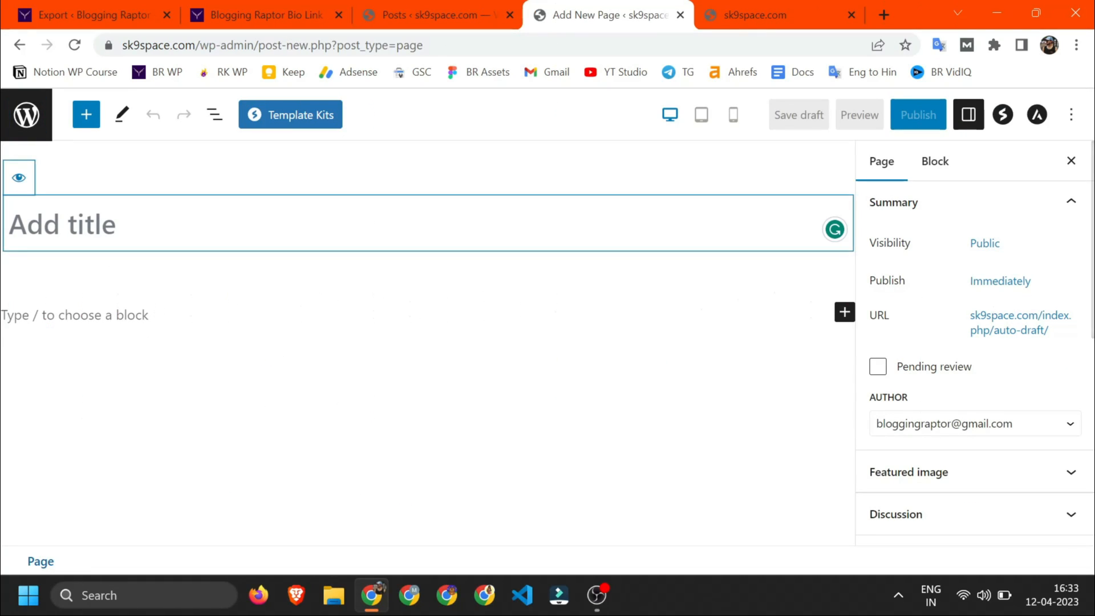
Step: Refer to the Blogging Raptor bio link page and return to the new page draft on sk9space.com
{"action": "left_click", "coordinate": [211, 3]}
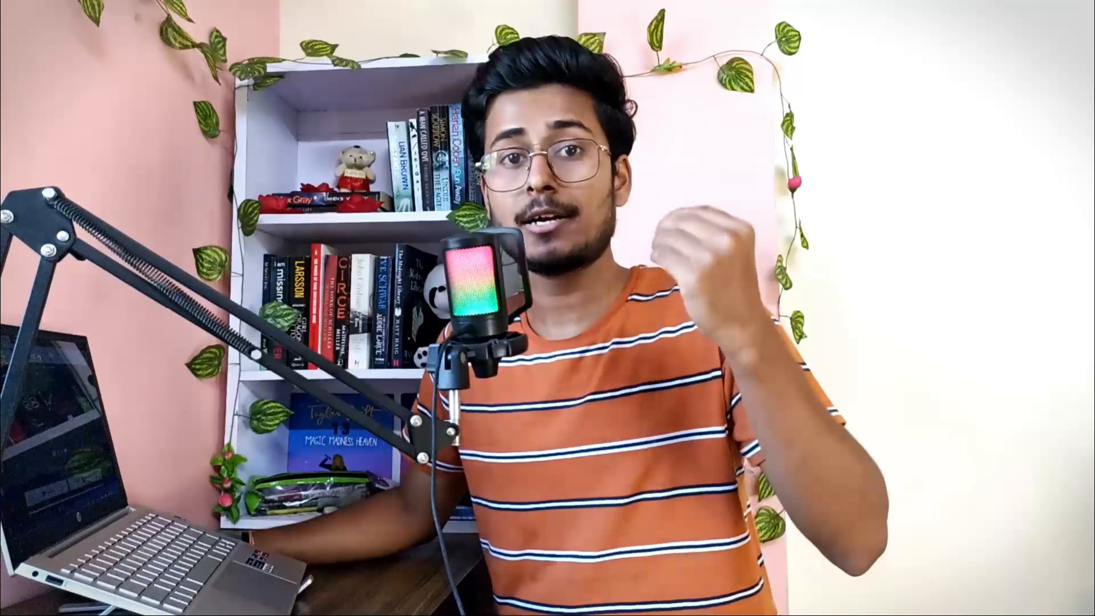
{"action": "left_click", "coordinate": [609, 15]}
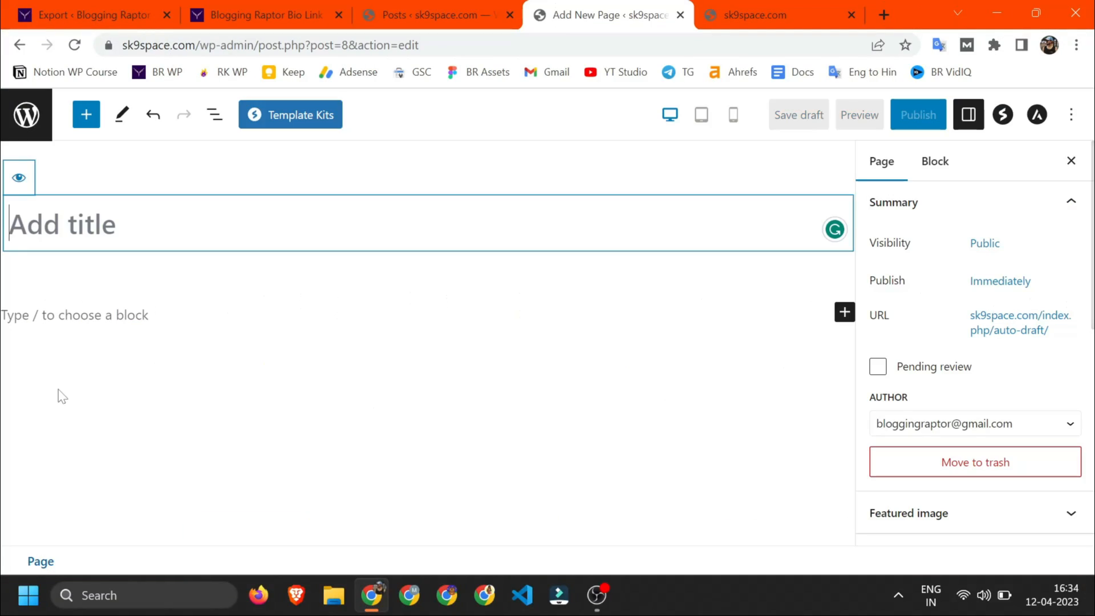
Step: Title the page "SK9 Space", preview it in a new tab, and return to the editor
{"action": "type", "text": "SK9 Space"}
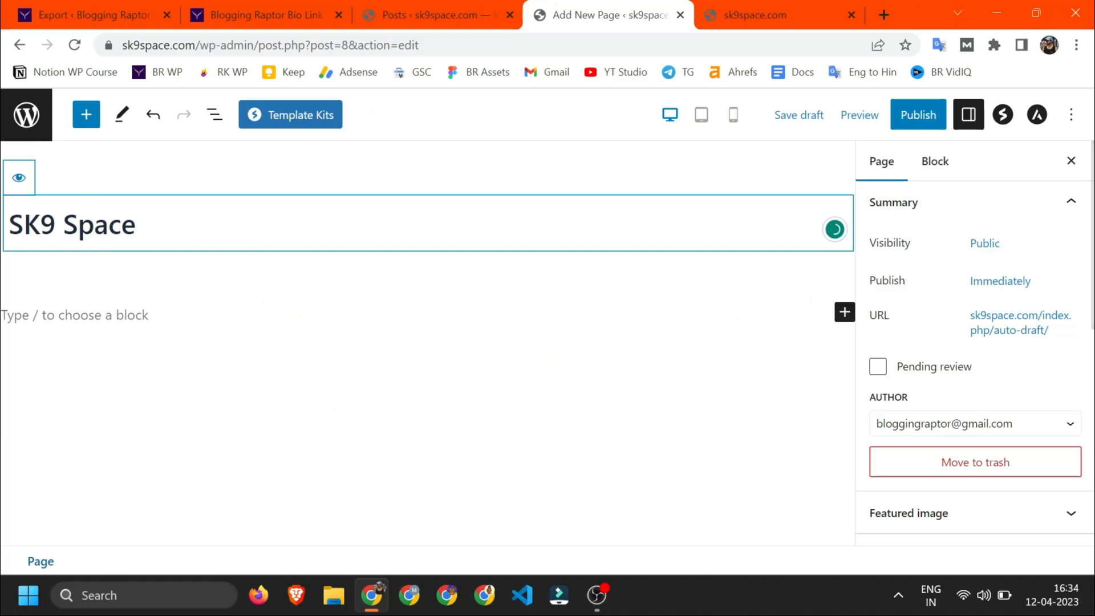
{"action": "left_click", "coordinate": [858, 115]}
{"action": "left_click", "coordinate": [790, 272]}
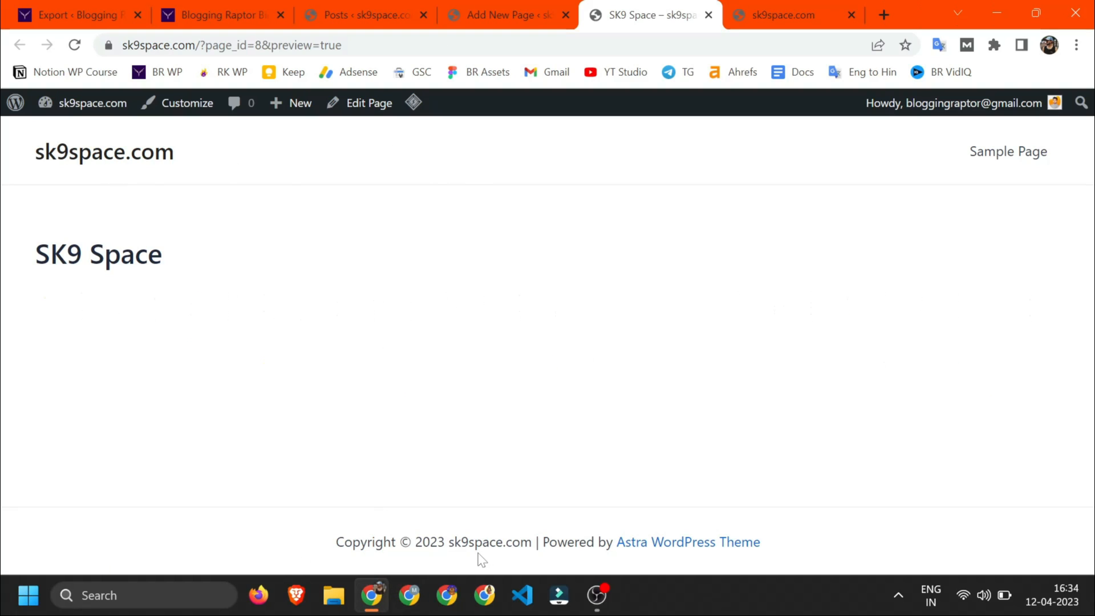
{"action": "left_click", "coordinate": [452, 5]}
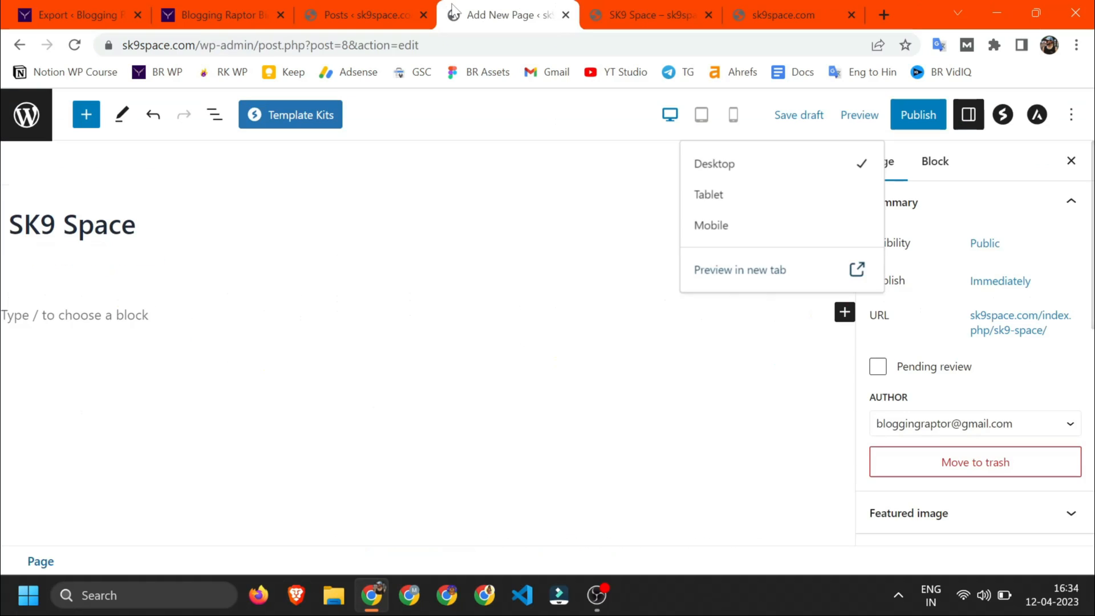
Step: Disable the header and footer for this page in the Astra settings and save the draft
{"action": "left_click", "coordinate": [1036, 115]}
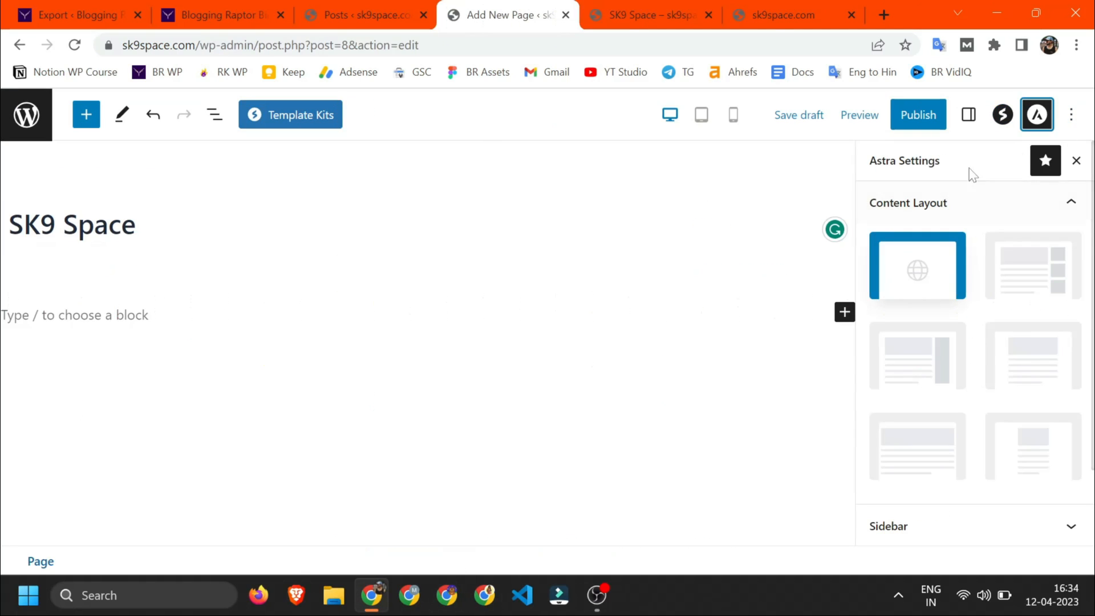
{"action": "scroll", "coordinate": [967, 300], "scroll_direction": "down", "scroll_amount": 2}
{"action": "left_click", "coordinate": [937, 481]}
{"action": "scroll", "coordinate": [935, 462], "scroll_direction": "down", "scroll_amount": 2}
{"action": "left_click", "coordinate": [1061, 431]}
{"action": "scroll", "coordinate": [1060, 485], "scroll_direction": "up", "scroll_amount": 1}
{"action": "left_click", "coordinate": [1066, 511]}
{"action": "key", "text": "ctrl+s"}
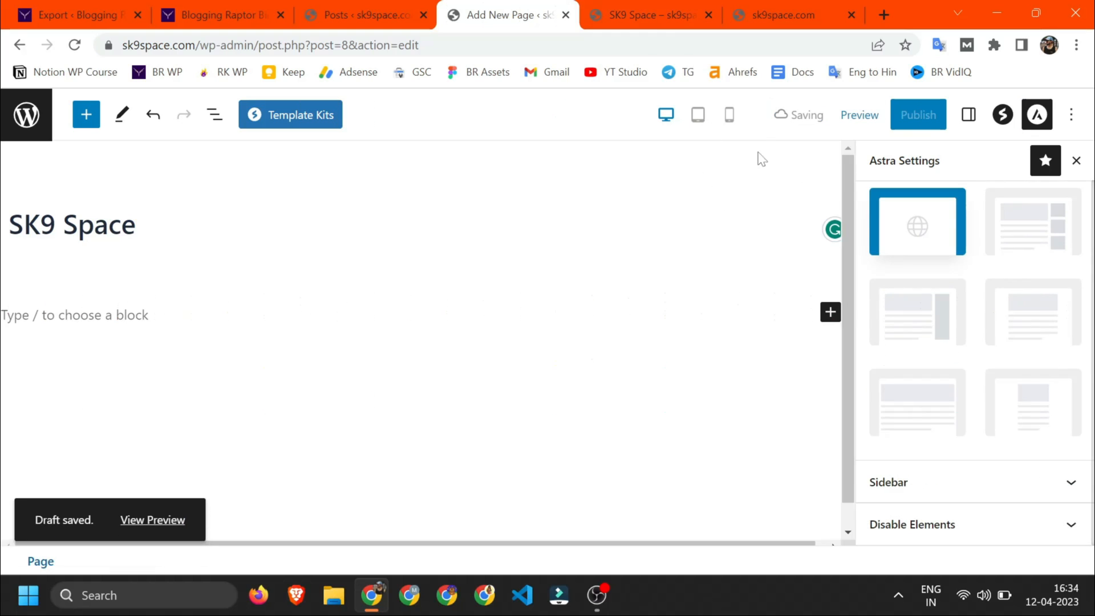
Step: Reload the page preview, refer to the Blogging Raptor bio link page, and return to the page editor
{"action": "left_click", "coordinate": [582, 8]}
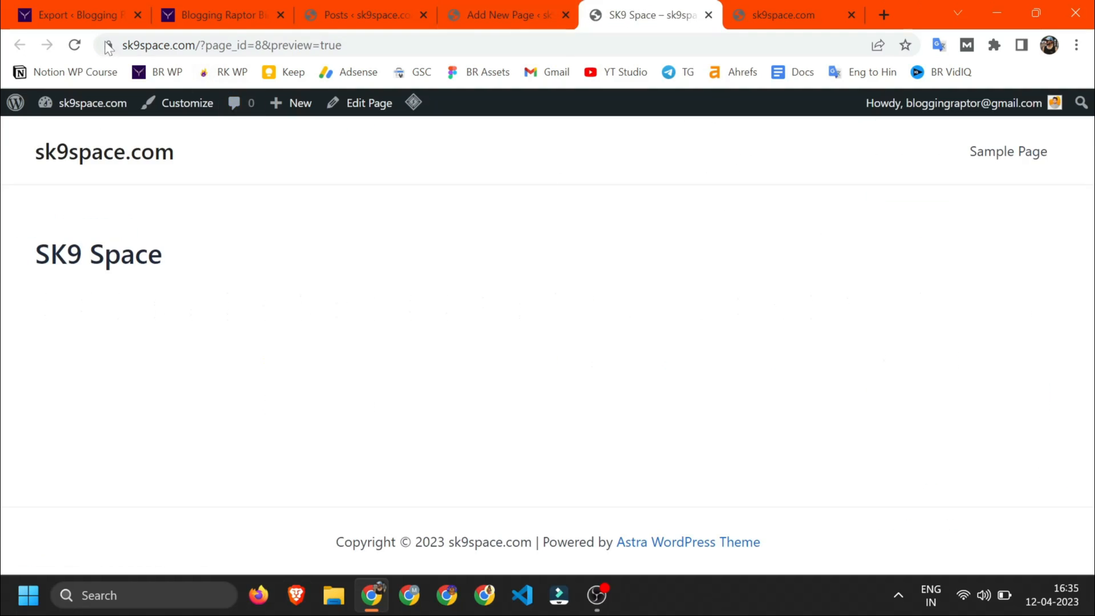
{"action": "left_click", "coordinate": [75, 45]}
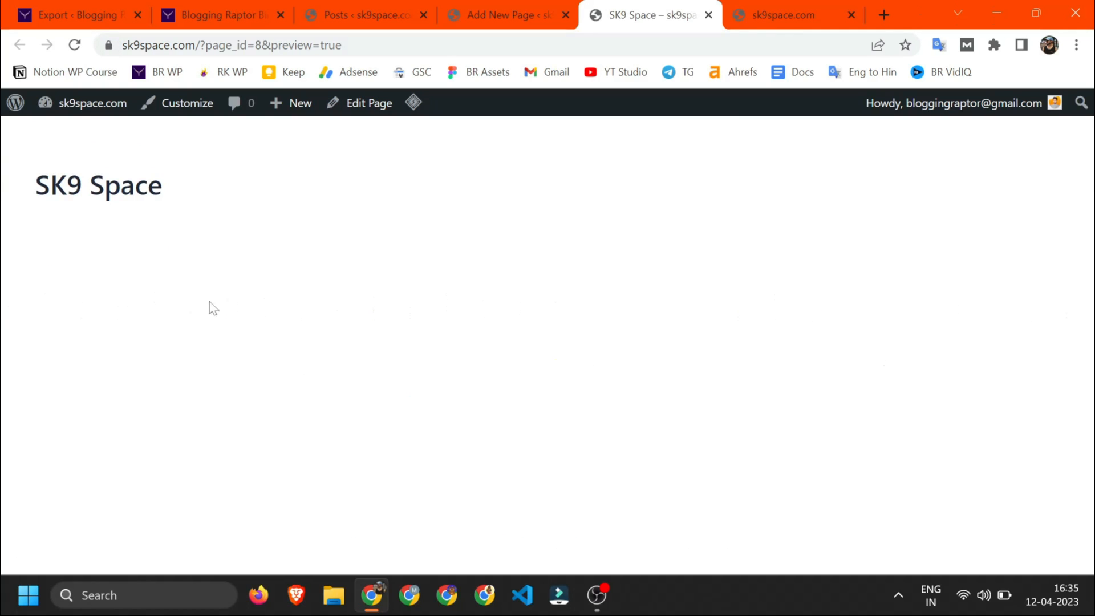
{"action": "key", "text": "ctrl+shift+Tab"}
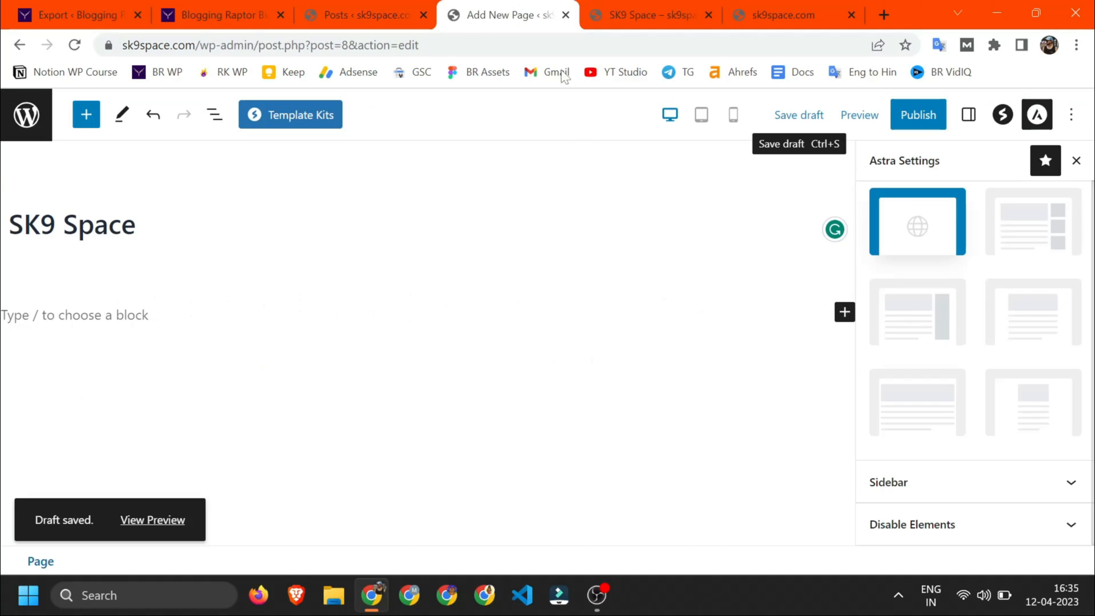
{"action": "key", "text": "ctrl+shift+Tab"}
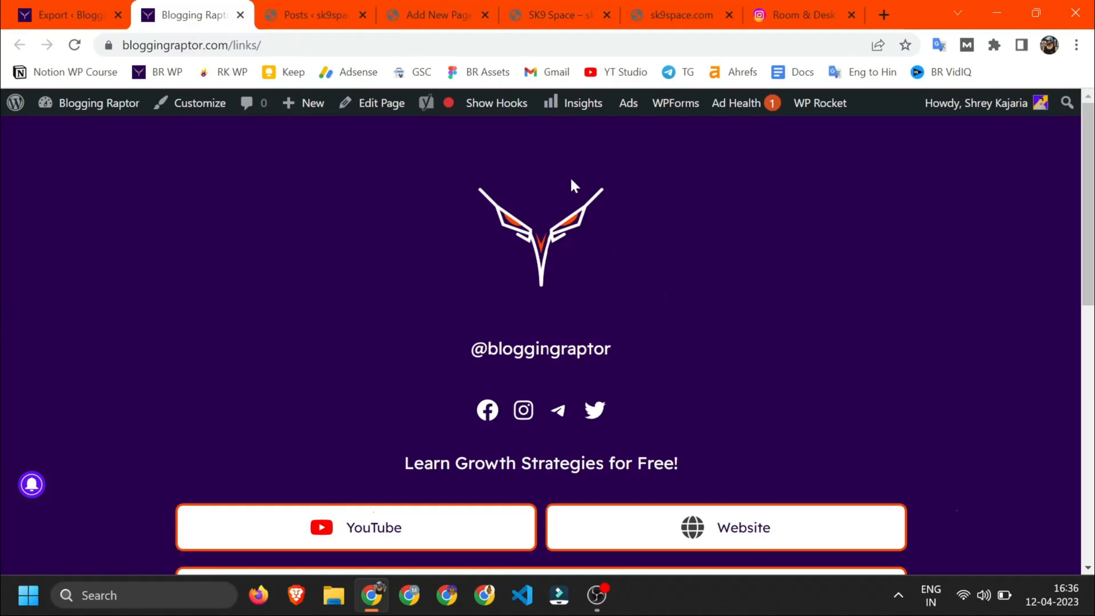
{"action": "left_click", "coordinate": [461, 12]}
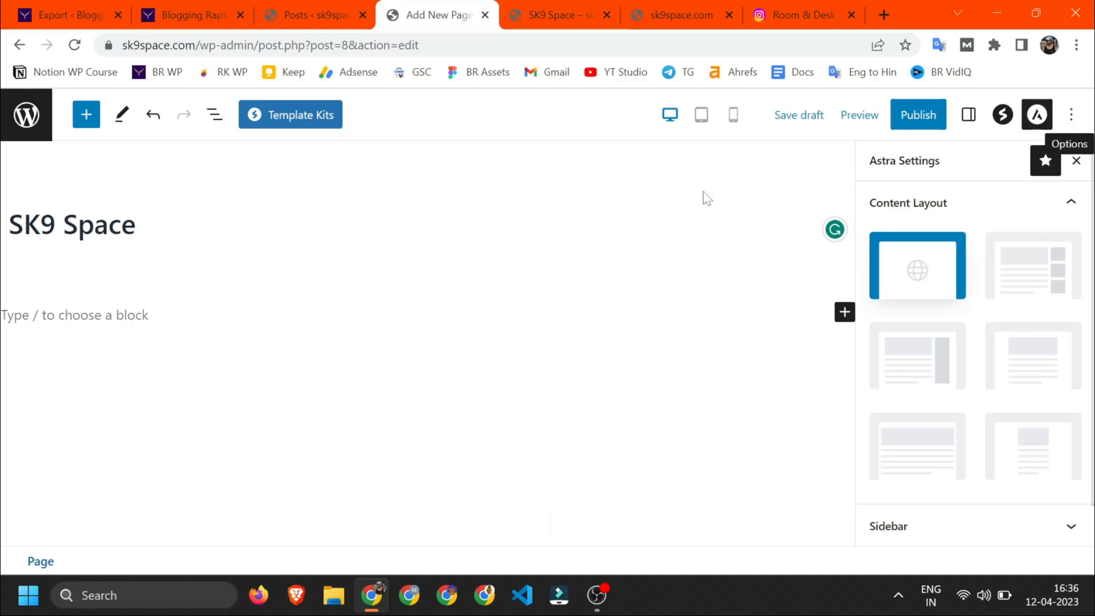
Step: Add a Columns block below the page title using the one-column variation
{"action": "left_click", "coordinate": [74, 314]}
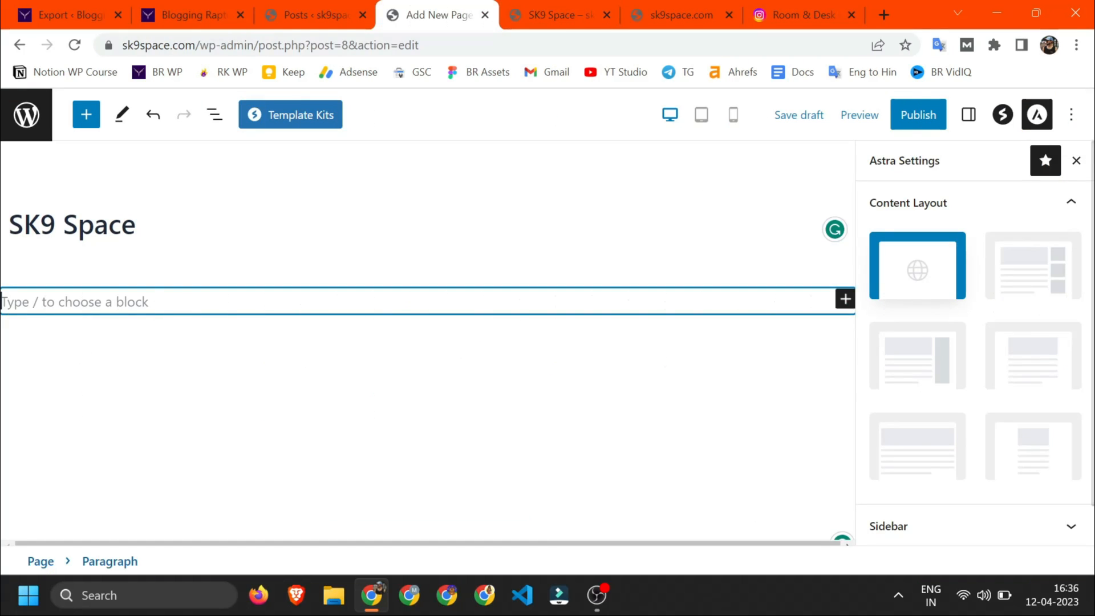
{"action": "type", "text": "/com"}
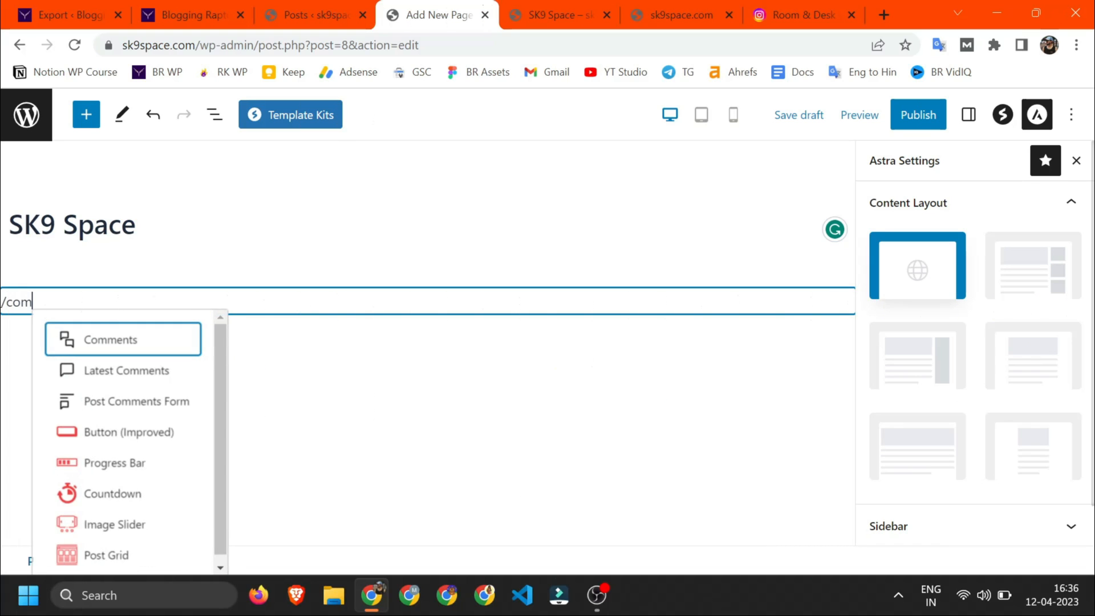
{"action": "key", "text": "BackSpace"}
{"action": "type", "text": "l"}
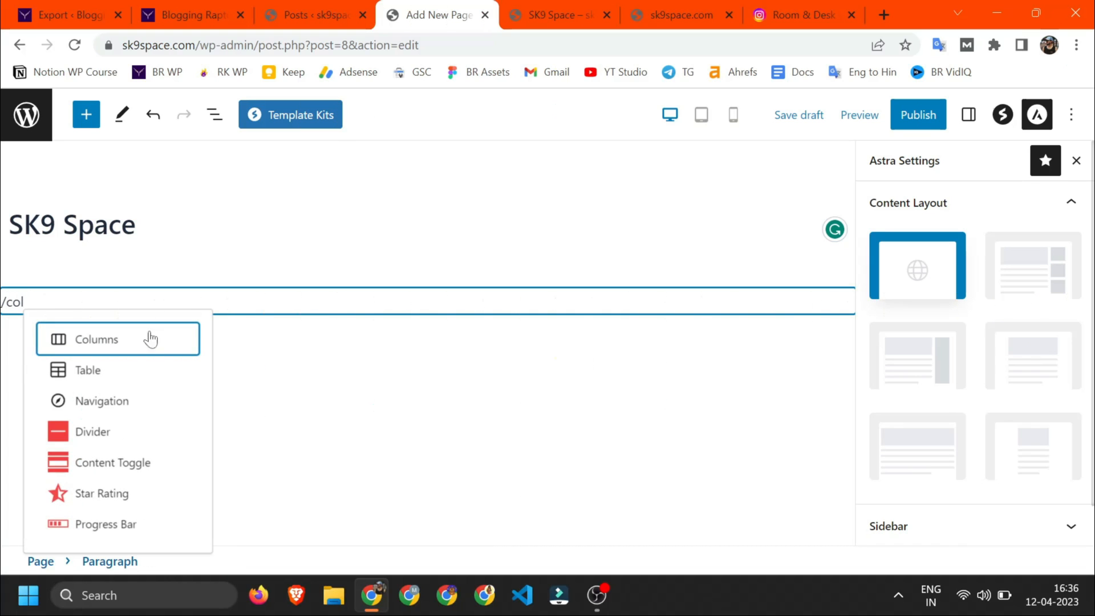
{"action": "left_click", "coordinate": [114, 342]}
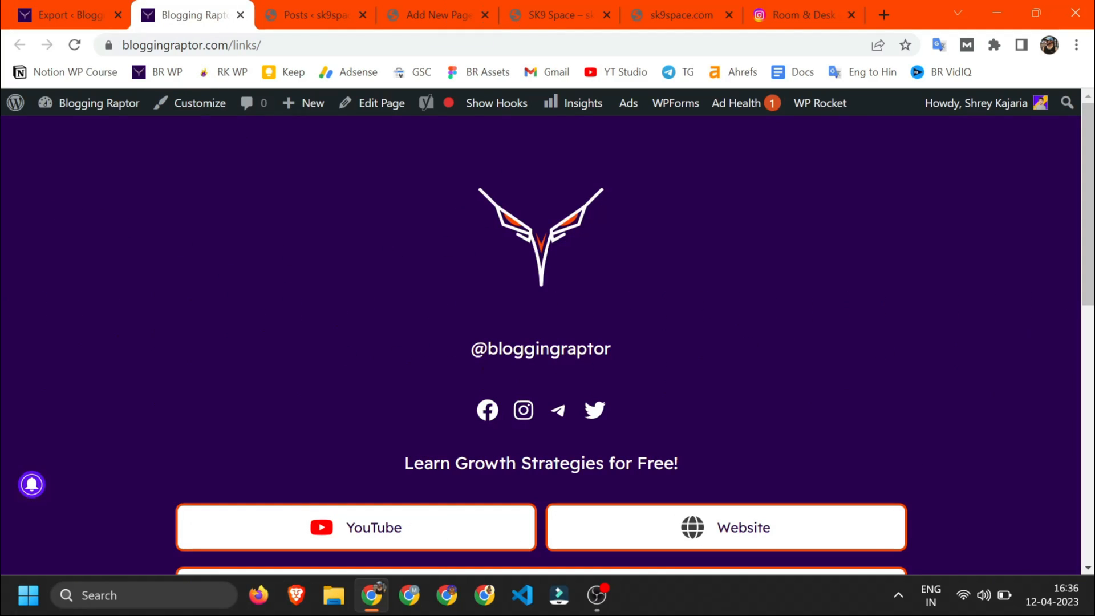
{"action": "key", "text": "ctrl+4"}
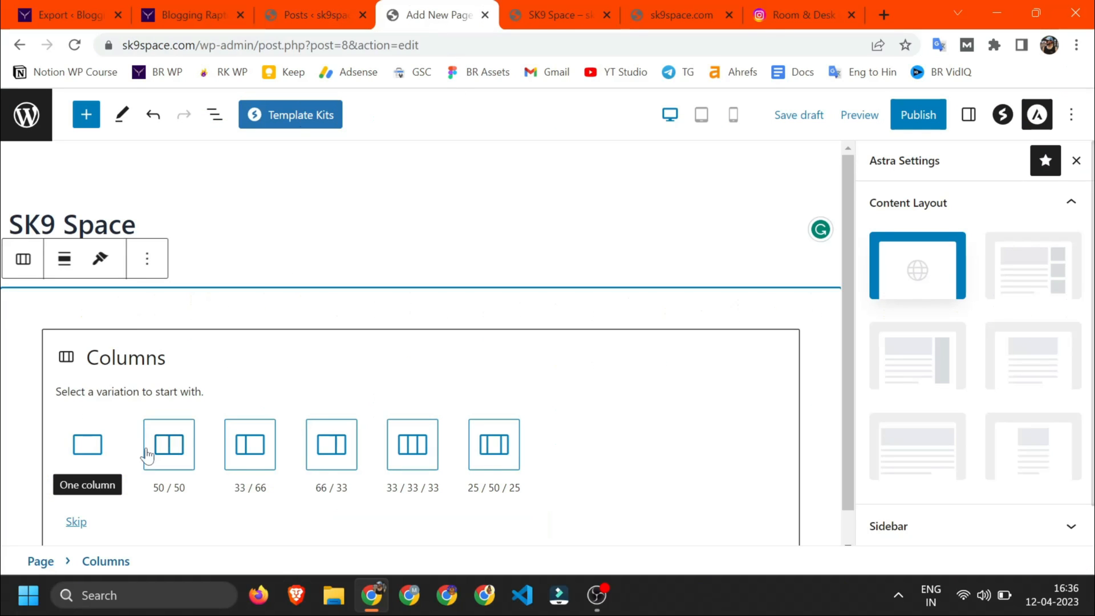
{"action": "left_click", "coordinate": [88, 456]}
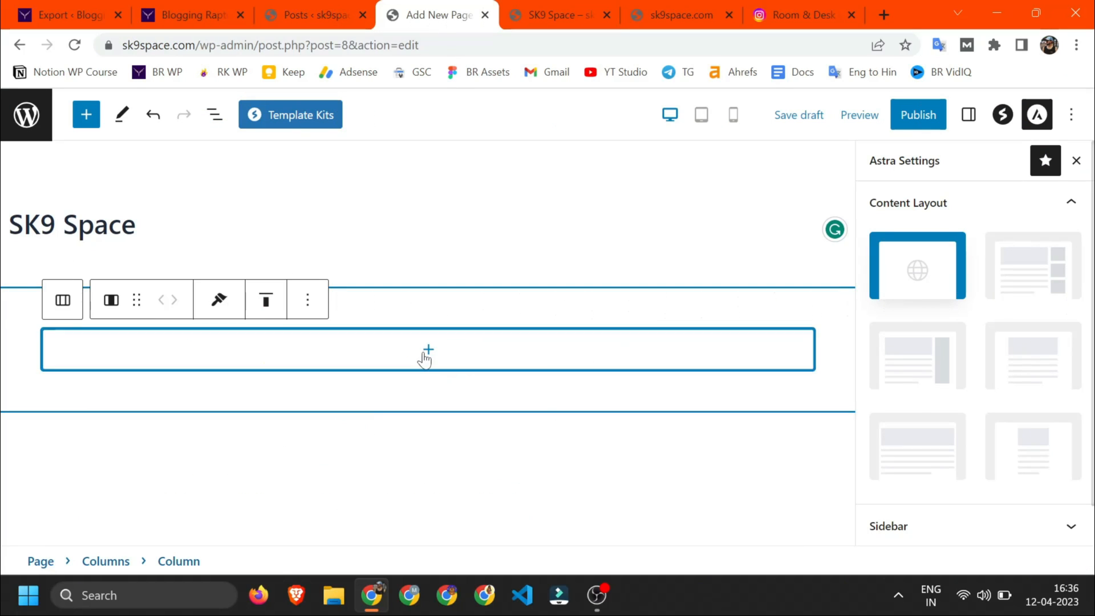
Step: Insert a standard WordPress Image block in the column and fill it with the SK9 Space logo from the media library
{"action": "left_click", "coordinate": [425, 351]}
{"action": "type", "text": "/imag"}
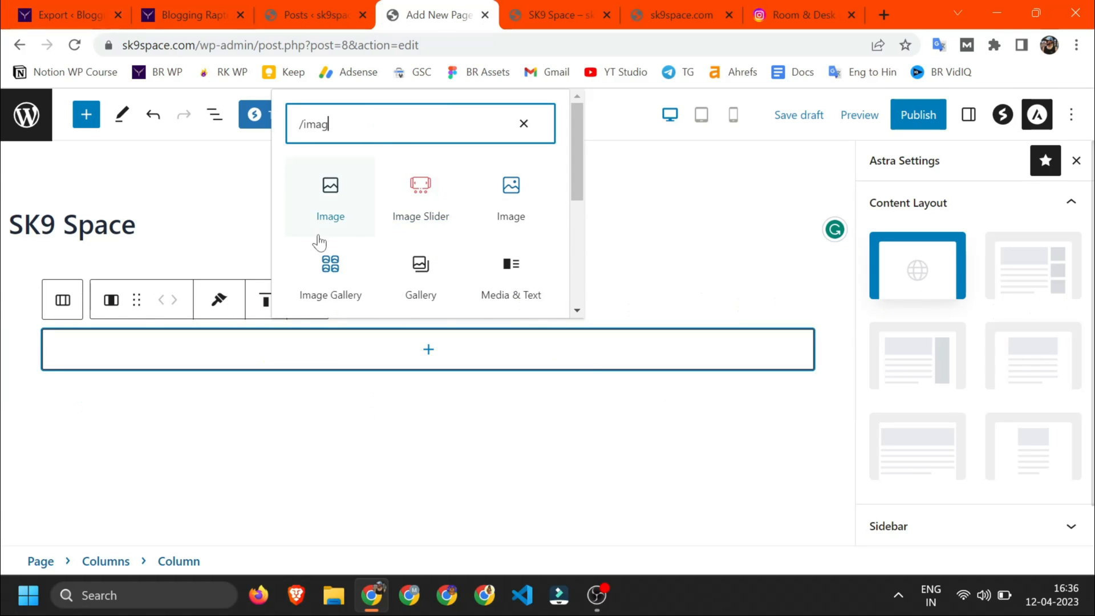
{"action": "left_click", "coordinate": [326, 192]}
{"action": "left_click", "coordinate": [162, 446]}
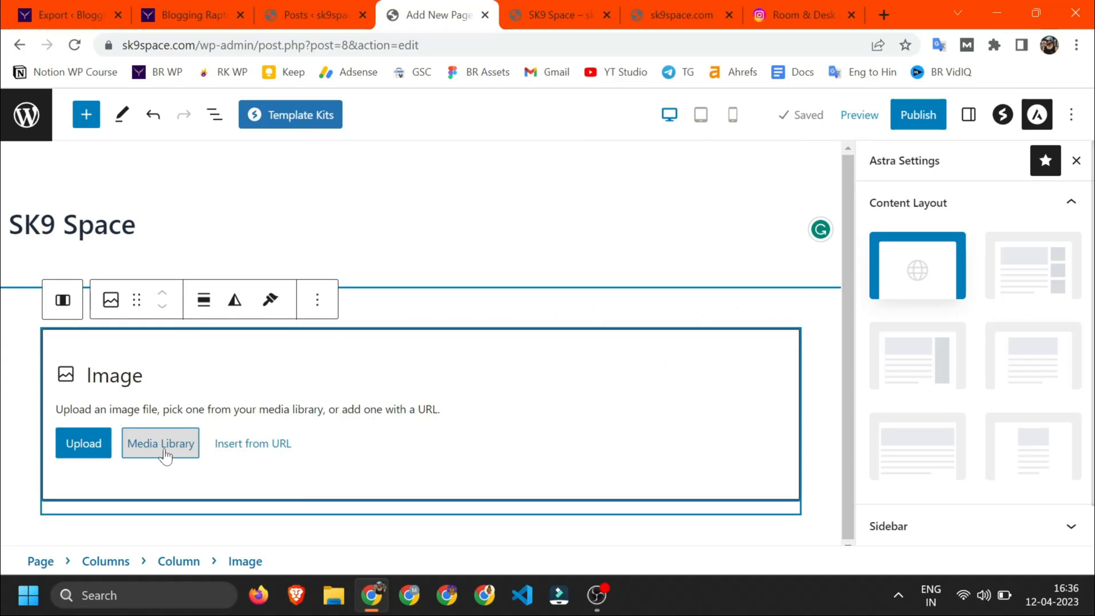
{"action": "left_click", "coordinate": [405, 421]}
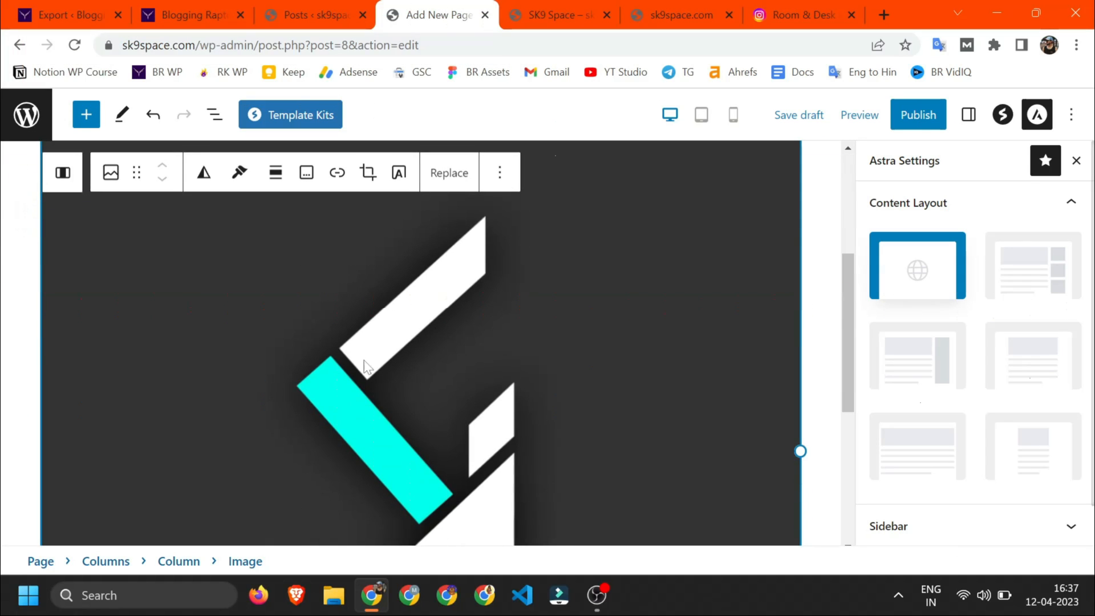
Step: Center the logo image, shrink it to about 163 × 163 pixels, and show its block settings
{"action": "left_click", "coordinate": [276, 173]}
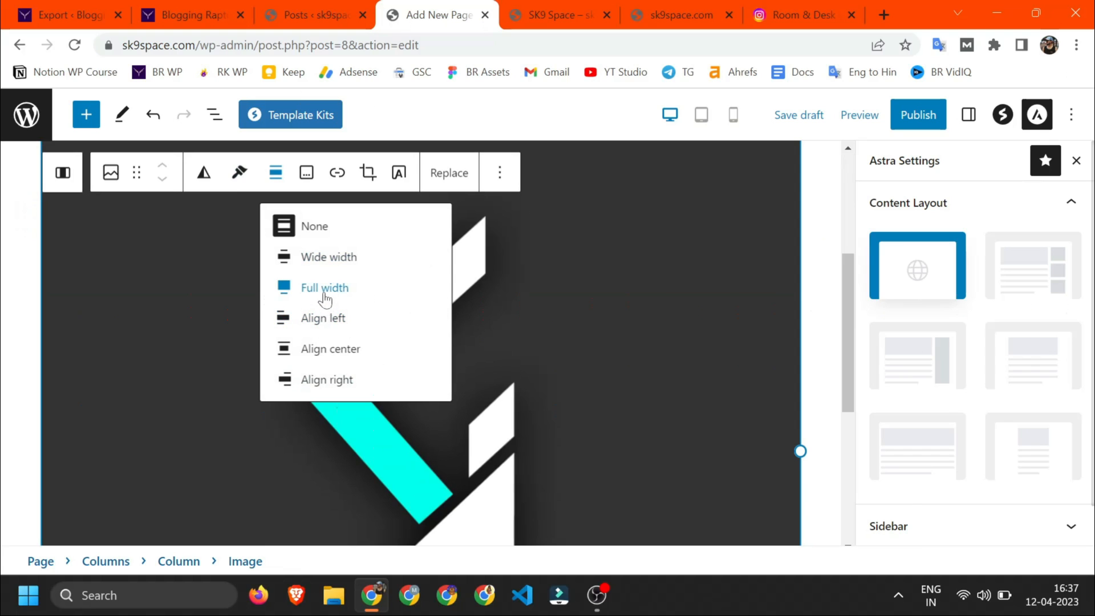
{"action": "left_click", "coordinate": [422, 345]}
{"action": "left_click_drag", "start_coordinate": [422, 498], "coordinate": [435, 256]}
{"action": "key", "text": "ctrl+shift+comma"}
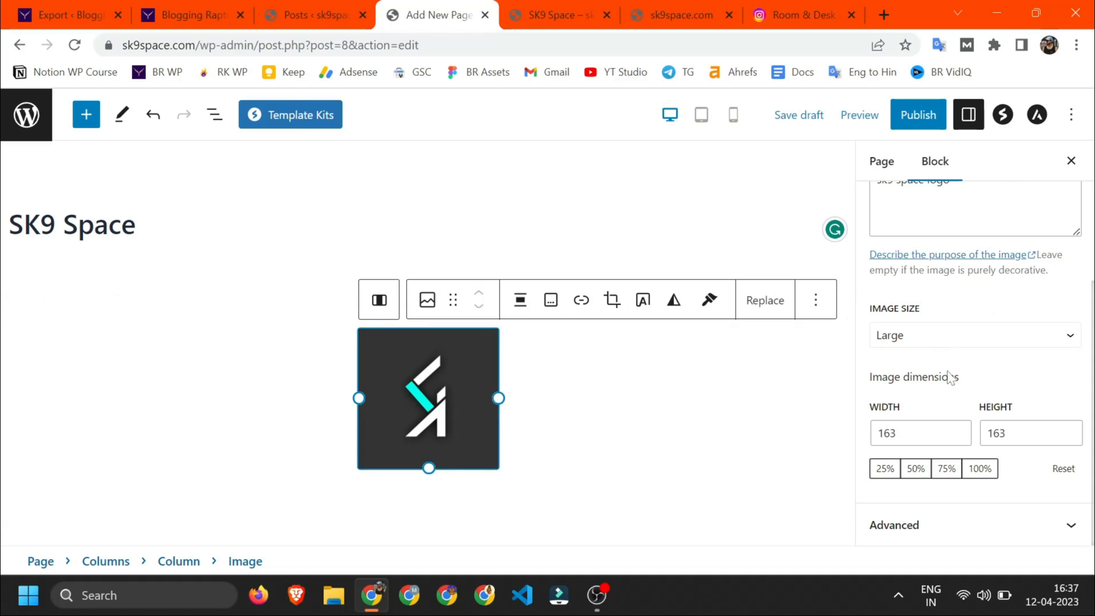
{"action": "scroll", "coordinate": [945, 371], "scroll_direction": "up", "scroll_amount": 5}
Step: Insert a Spectra Image block after the existing logo and fill it with SK9-Space-Logo.png from the media library
{"action": "left_click", "coordinate": [815, 299]}
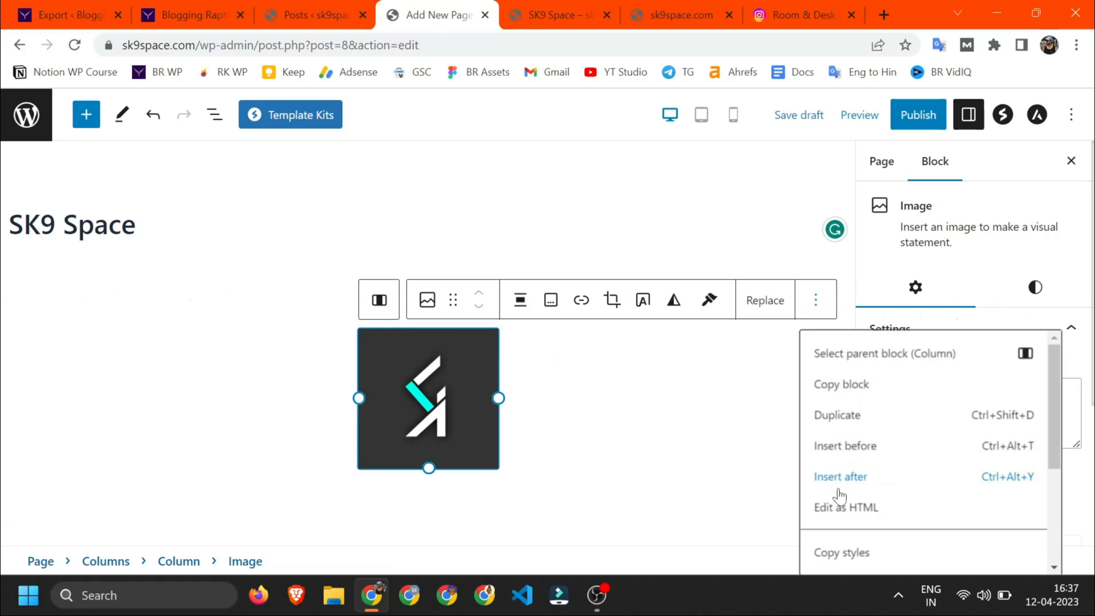
{"action": "key", "text": "ctrl+alt+y"}
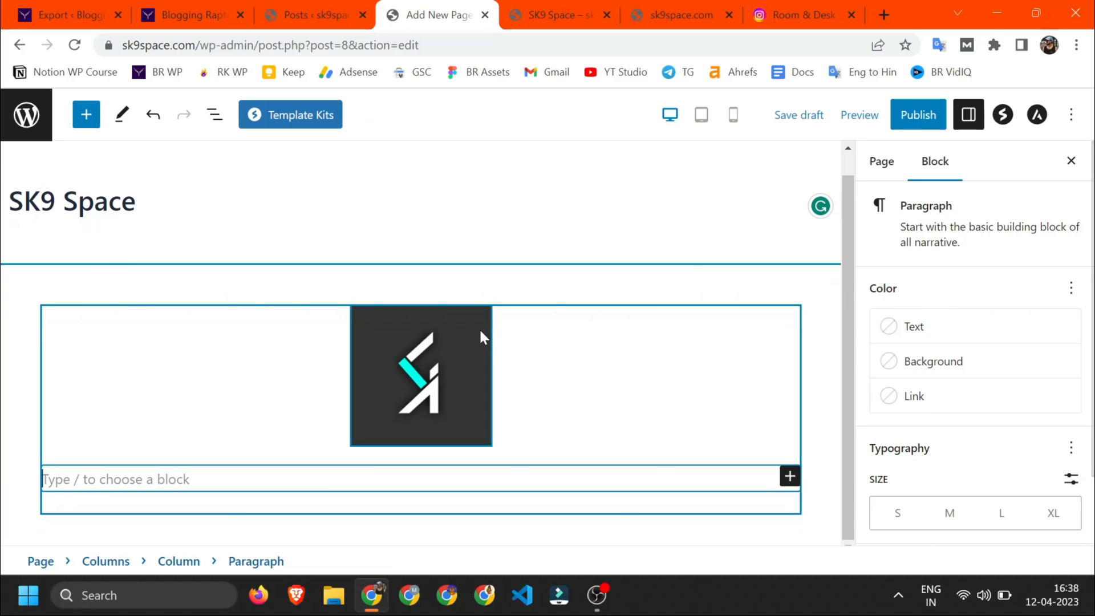
{"action": "type", "text": "/image"}
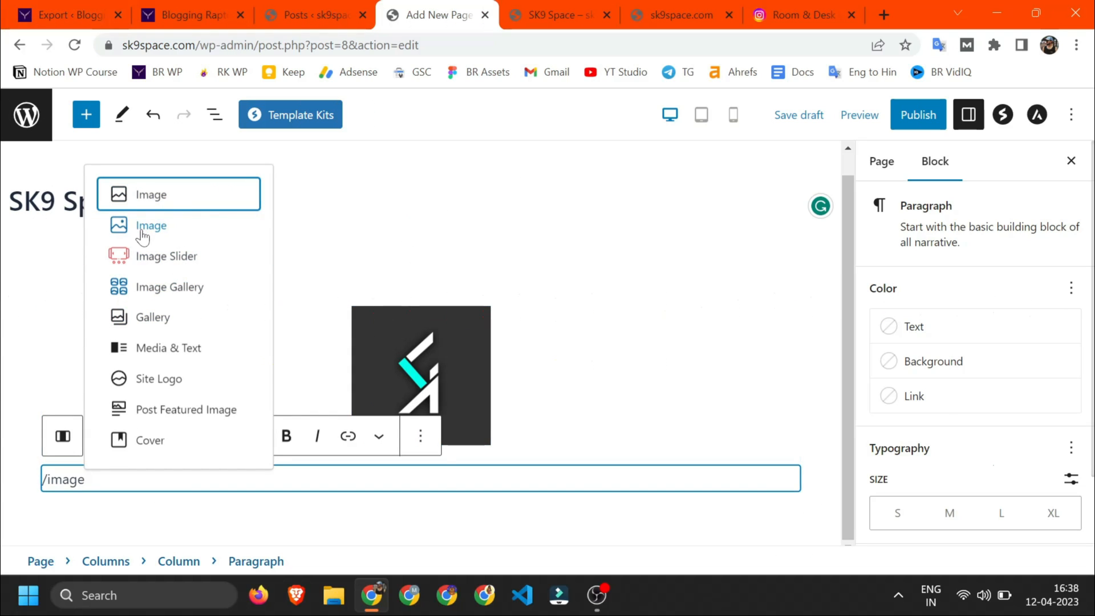
{"action": "left_click", "coordinate": [143, 234]}
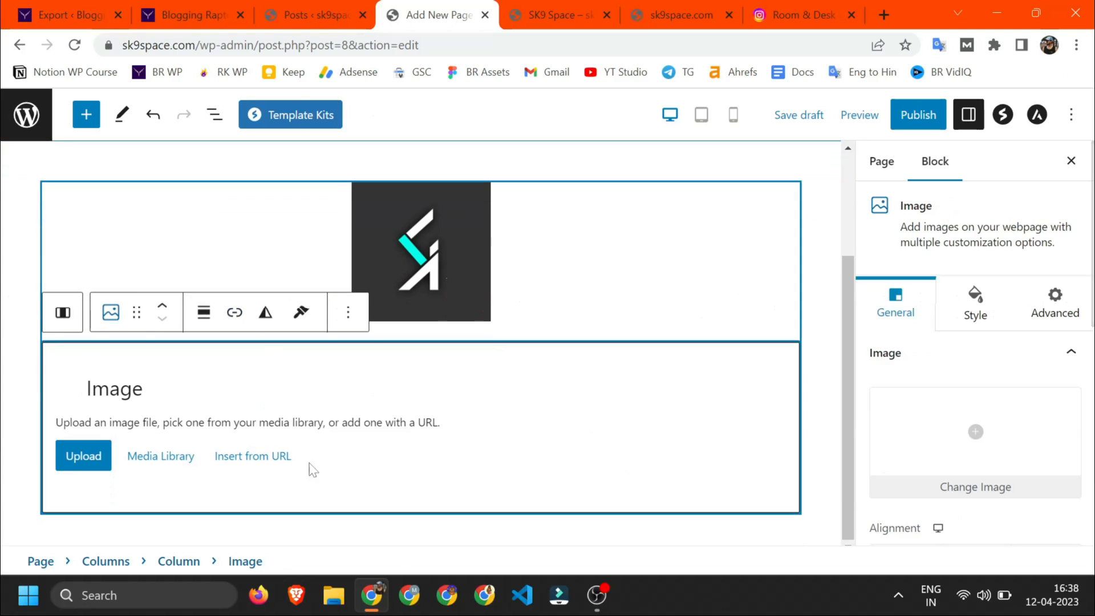
{"action": "left_click", "coordinate": [160, 455]}
{"action": "left_click", "coordinate": [153, 341]}
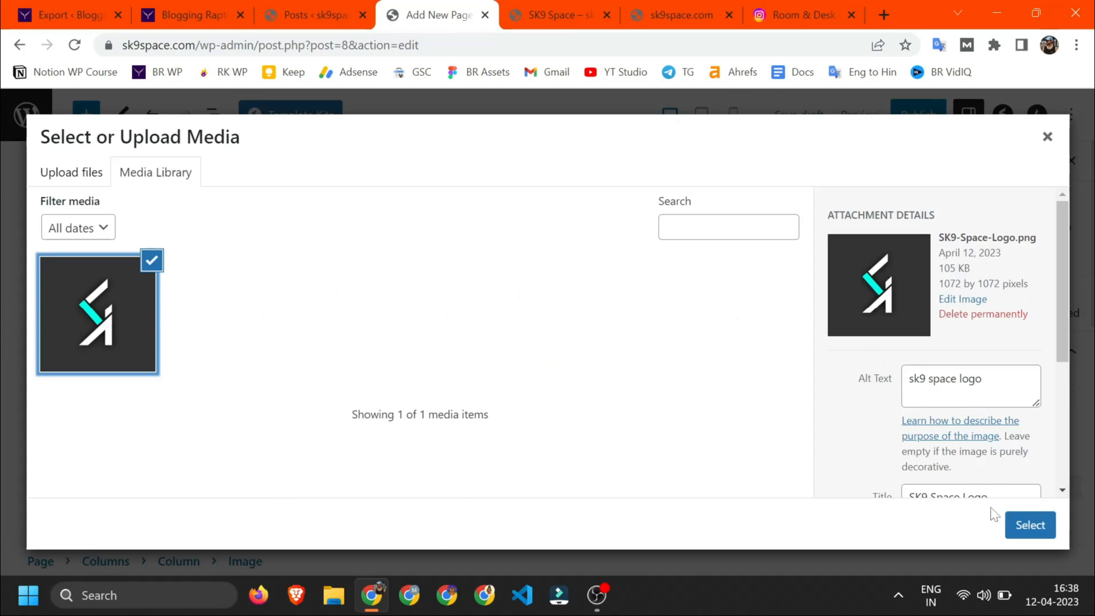
{"action": "left_click", "coordinate": [1028, 523]}
Step: Center the Spectra logo image and shrink it to about 150 × 150 pixels
{"action": "left_click", "coordinate": [203, 312]}
{"action": "left_click", "coordinate": [306, 424]}
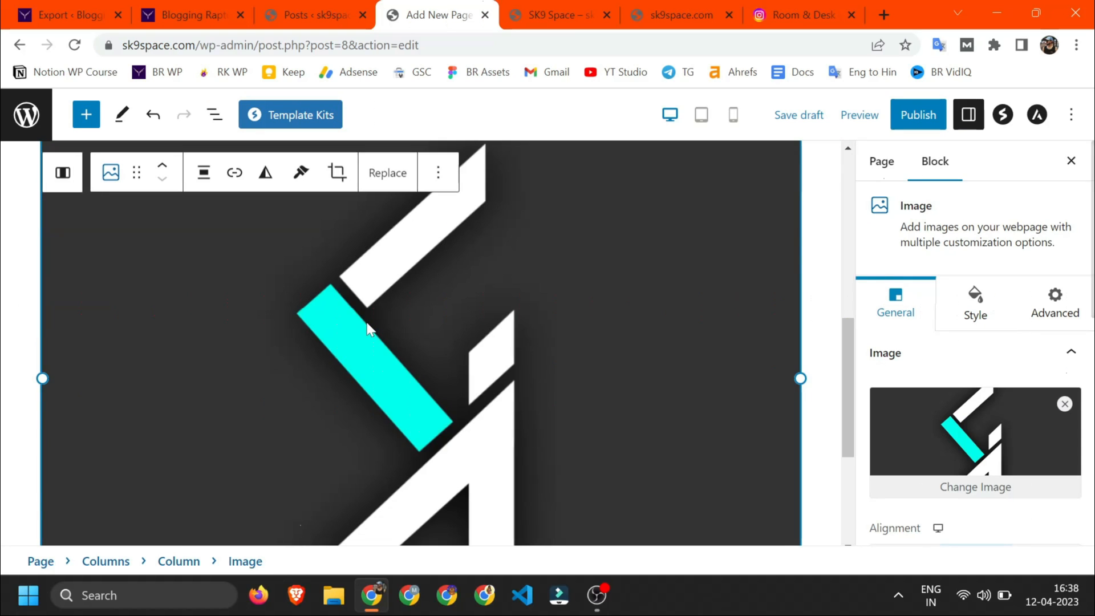
{"action": "left_click_drag", "start_coordinate": [423, 512], "coordinate": [419, 408]}
{"action": "scroll", "coordinate": [911, 319], "scroll_direction": "down", "scroll_amount": 5}
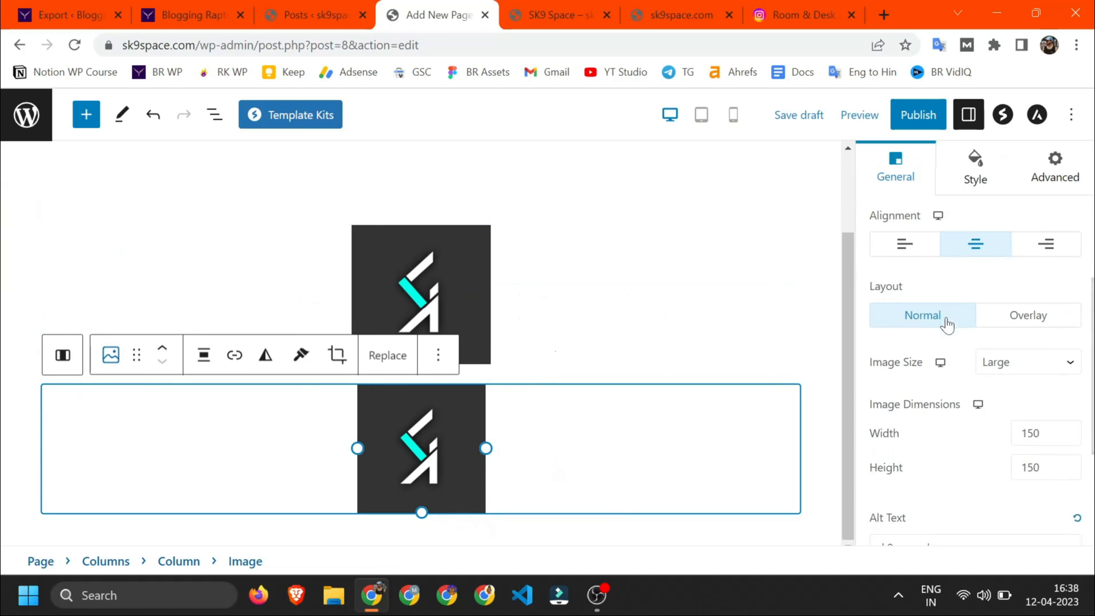
Step: Set the mask shape of the Spectra logo image to Circle
{"action": "scroll", "coordinate": [919, 405], "scroll_direction": "down", "scroll_amount": 3}
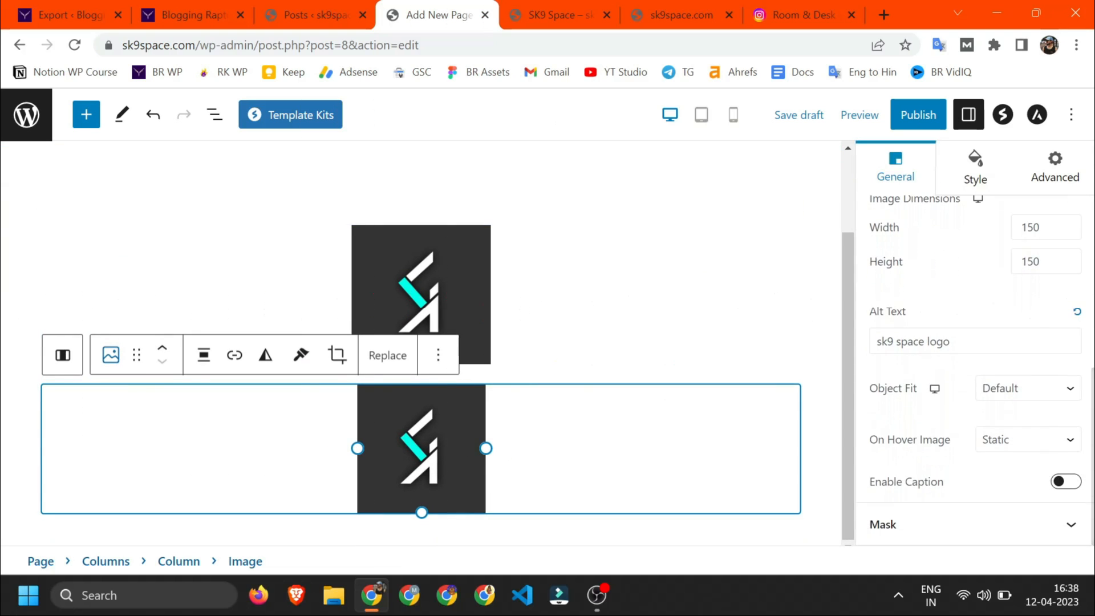
{"action": "left_click", "coordinate": [1003, 389]}
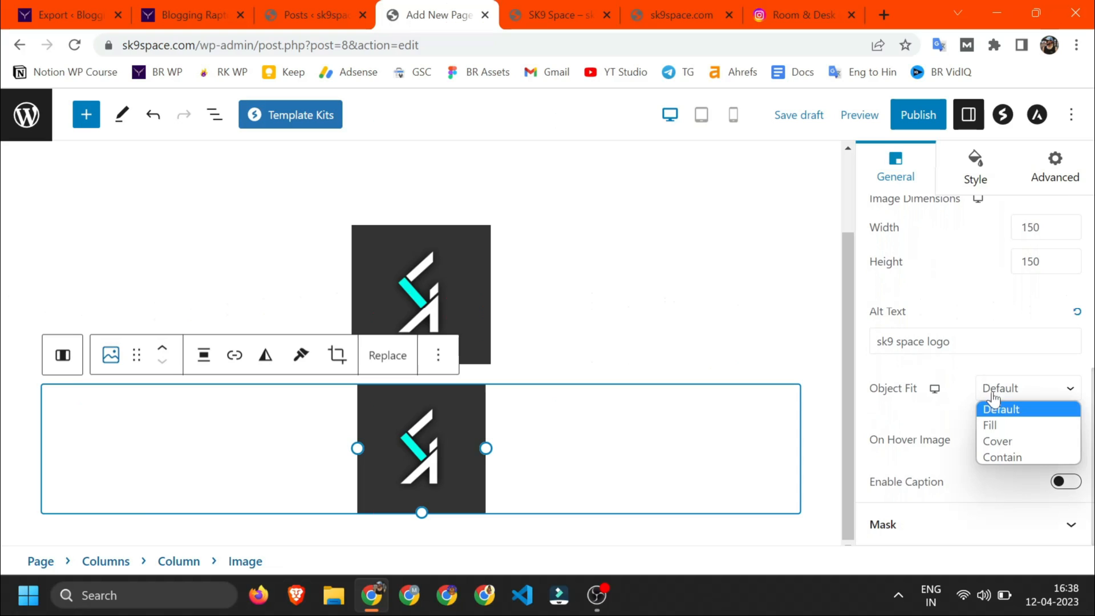
{"action": "left_click", "coordinate": [911, 536]}
{"action": "left_click", "coordinate": [993, 453]}
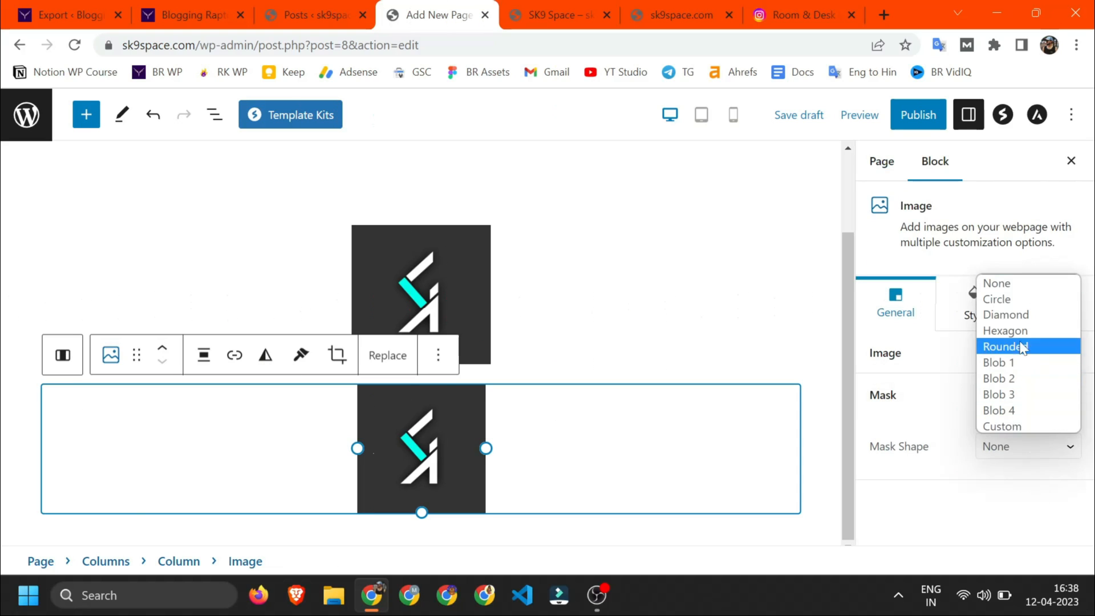
{"action": "left_click", "coordinate": [1008, 298]}
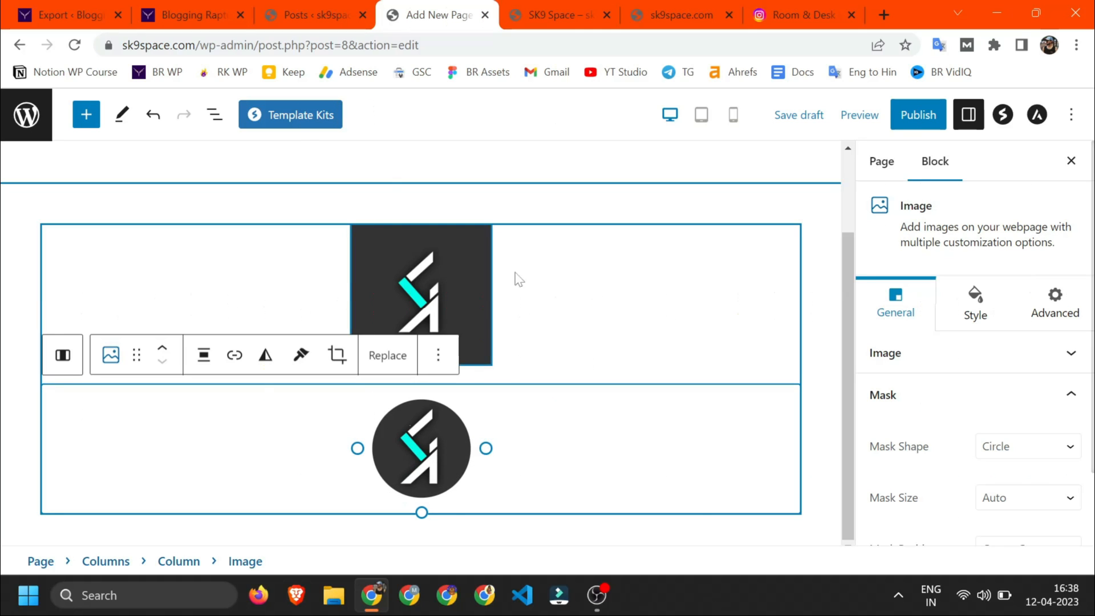
Step: Look through the square logo's standard Image block settings for comparison
{"action": "left_click", "coordinate": [483, 282]}
{"action": "scroll", "coordinate": [950, 319], "scroll_direction": "down", "scroll_amount": 5}
{"action": "scroll", "coordinate": [948, 344], "scroll_direction": "up", "scroll_amount": 4}
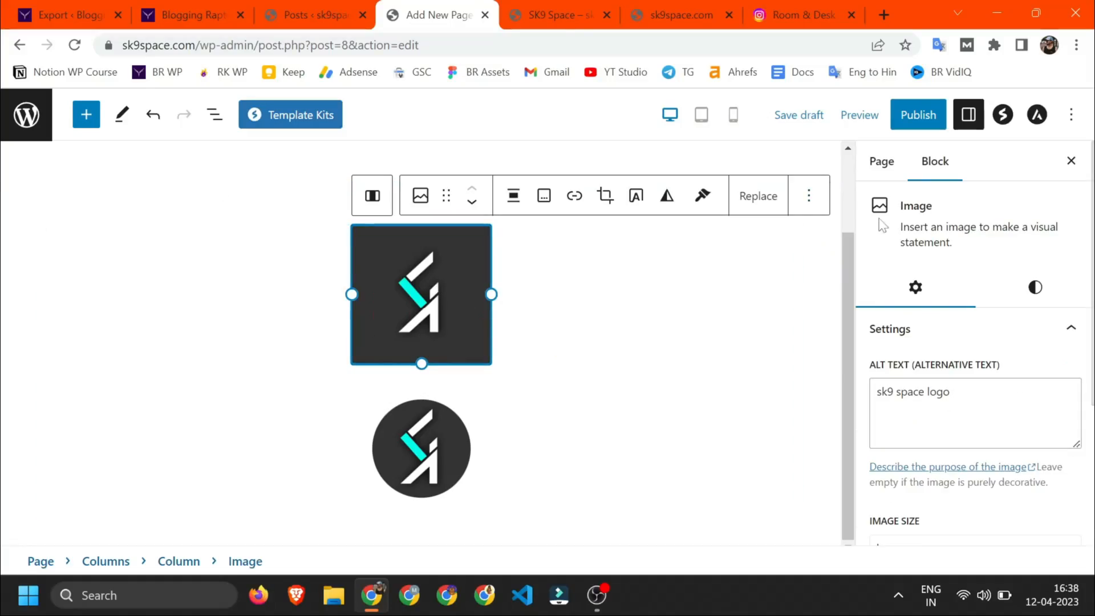
Step: Review the Spectra logo image's general settings, including its alignment, layout, dimensions, alt text and mask options
{"action": "left_click", "coordinate": [430, 452]}
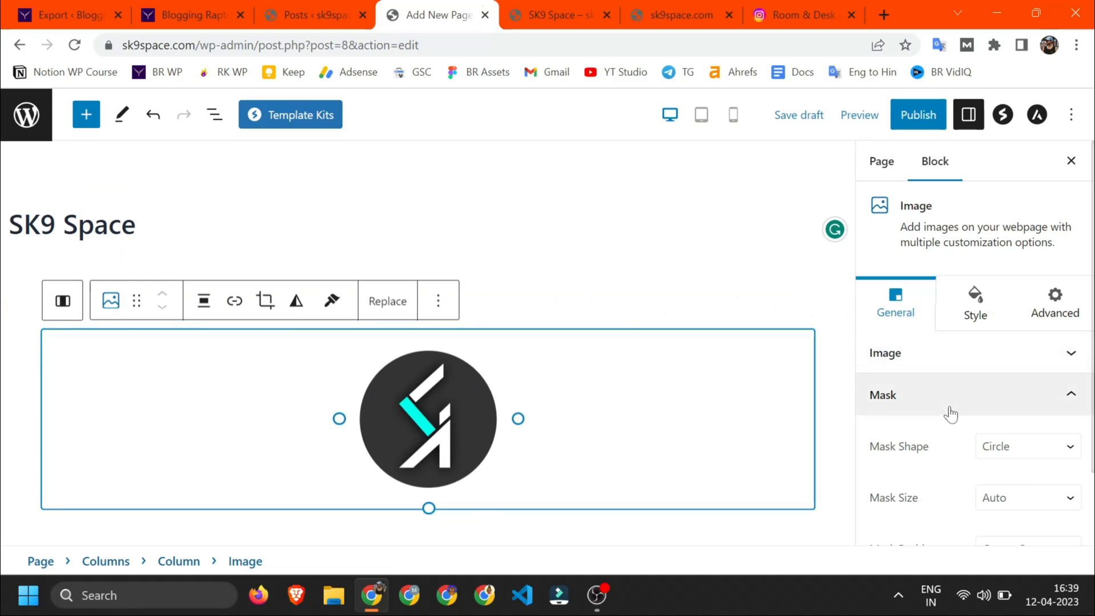
{"action": "scroll", "coordinate": [964, 393], "scroll_direction": "down", "scroll_amount": 1}
{"action": "left_click", "coordinate": [980, 289]}
{"action": "scroll", "coordinate": [945, 342], "scroll_direction": "down", "scroll_amount": 2}
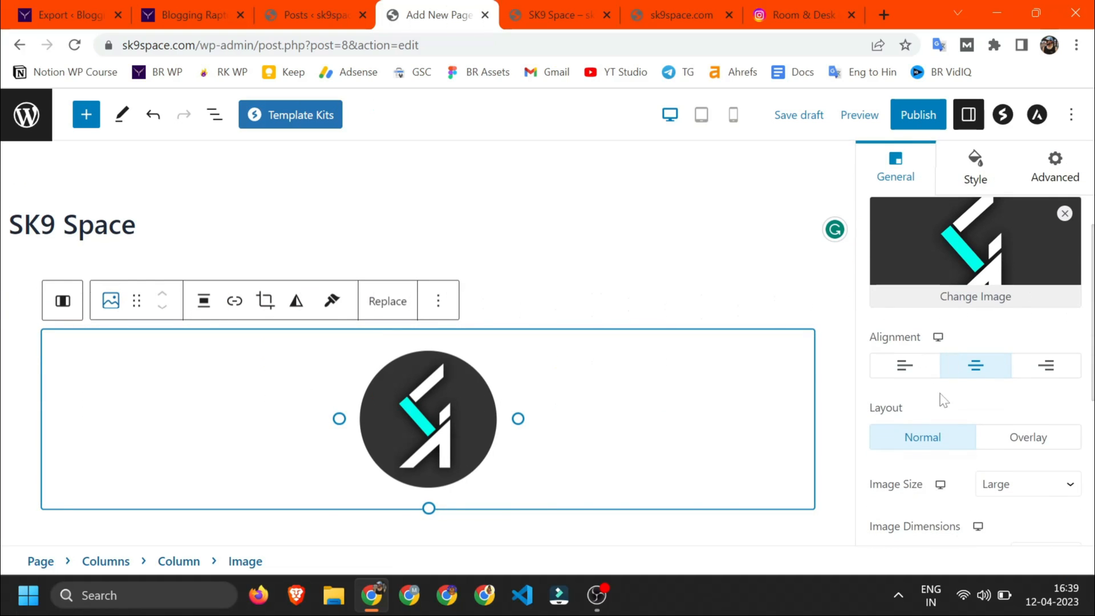
{"action": "scroll", "coordinate": [985, 390], "scroll_direction": "down", "scroll_amount": 3}
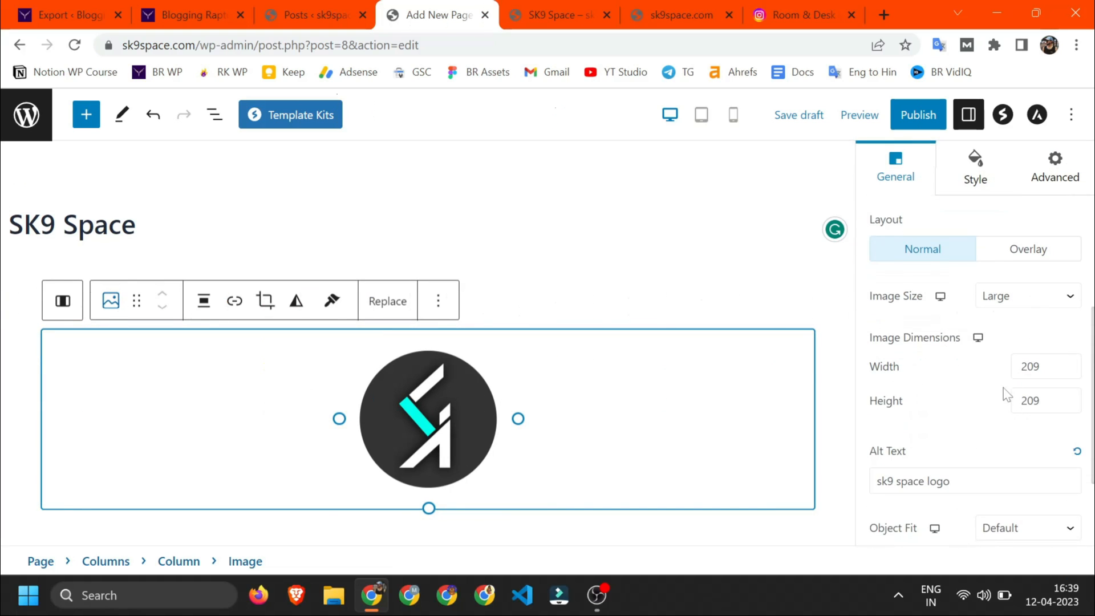
{"action": "scroll", "coordinate": [961, 406], "scroll_direction": "down", "scroll_amount": 2}
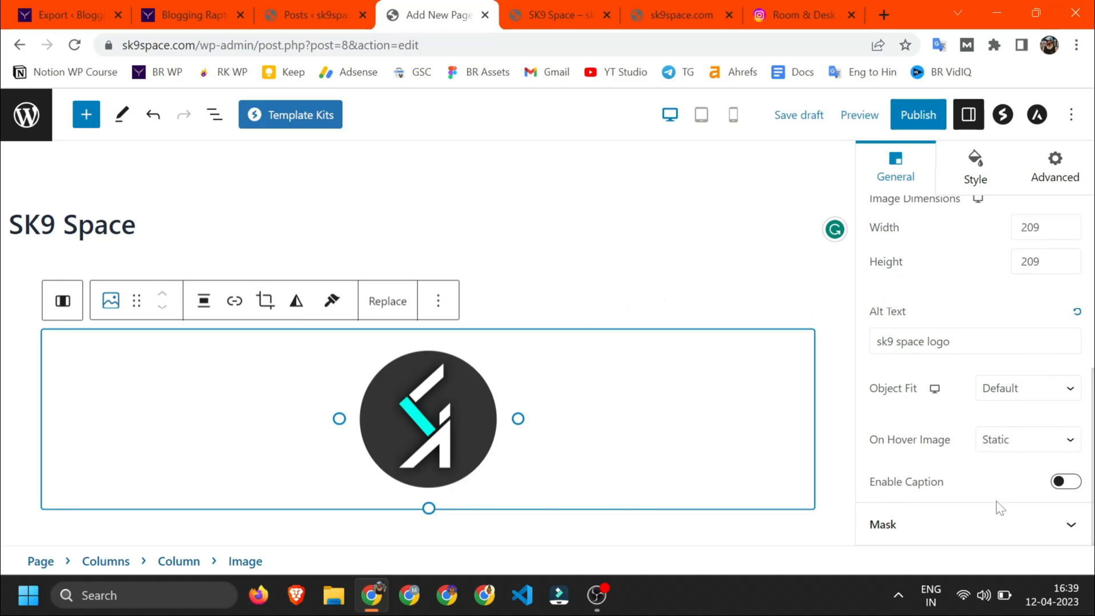
{"action": "left_click", "coordinate": [979, 538]}
{"action": "scroll", "coordinate": [967, 396], "scroll_direction": "up", "scroll_amount": 2}
Step: Add a solid red border around the circular Spectra logo image
{"action": "left_click", "coordinate": [973, 317]}
{"action": "scroll", "coordinate": [958, 393], "scroll_direction": "down", "scroll_amount": 3}
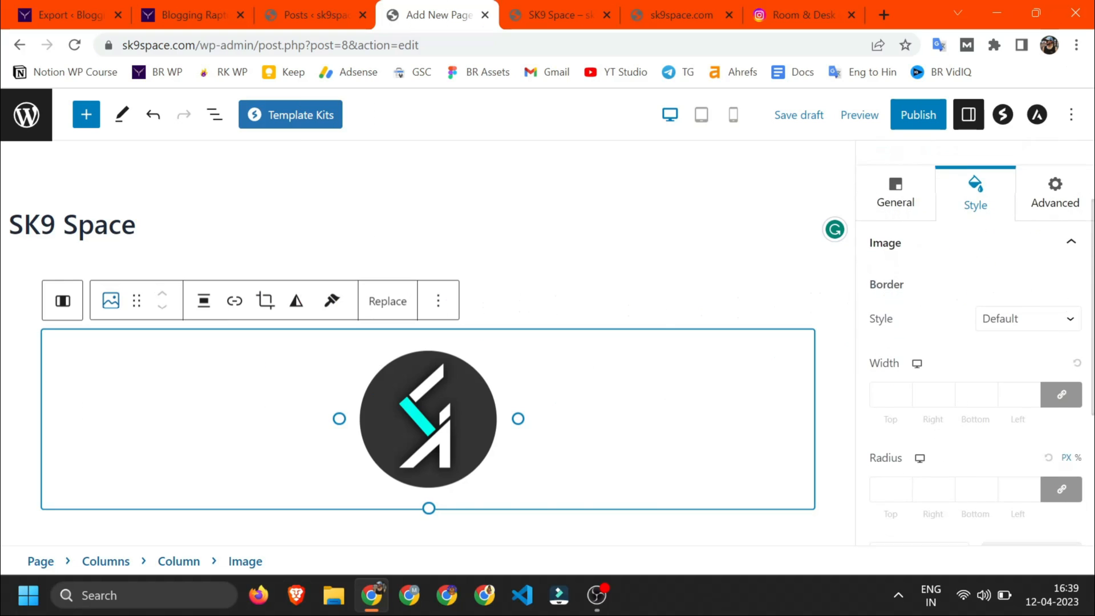
{"action": "left_click", "coordinate": [1017, 298]}
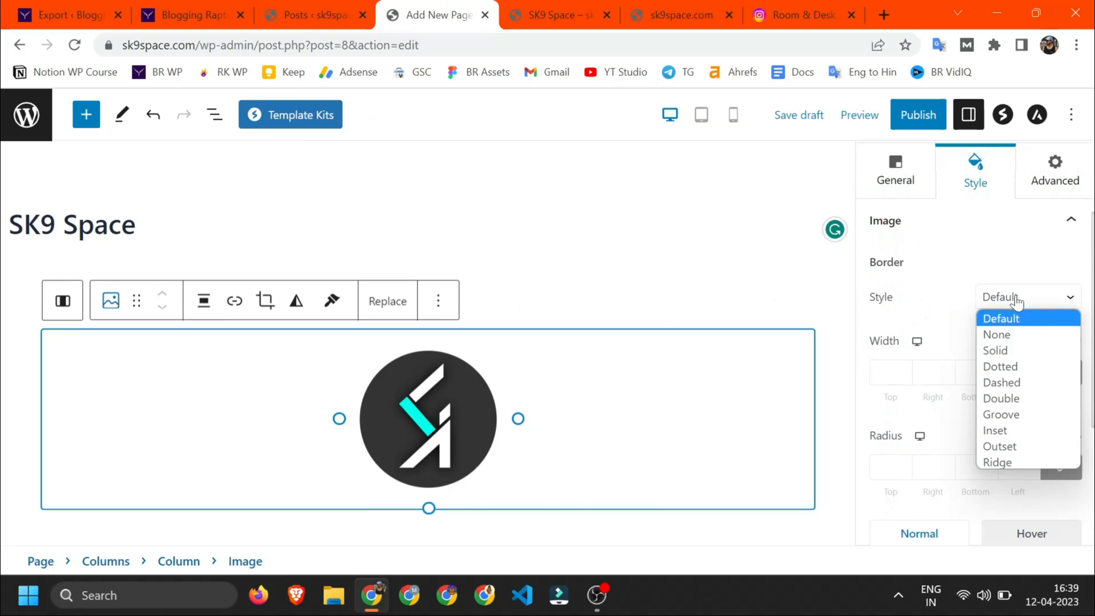
{"action": "left_click", "coordinate": [995, 350]}
{"action": "left_click", "coordinate": [904, 369]}
{"action": "type", "text": "27"}
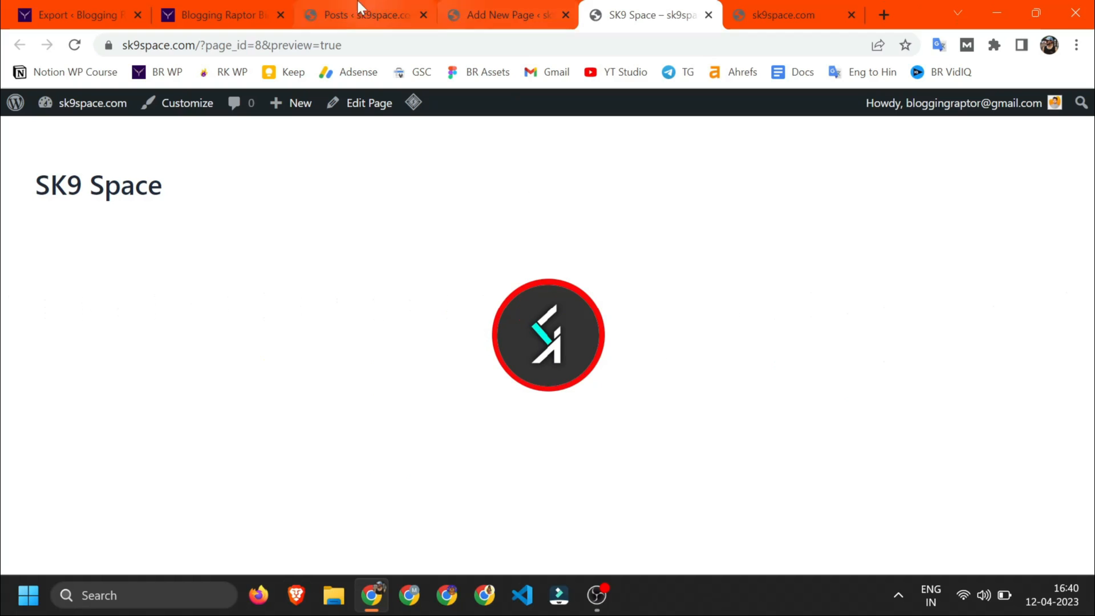
Step: Open the theme customizer from the page preview and turn off the Page Title for pages
{"action": "left_click", "coordinate": [251, 15]}
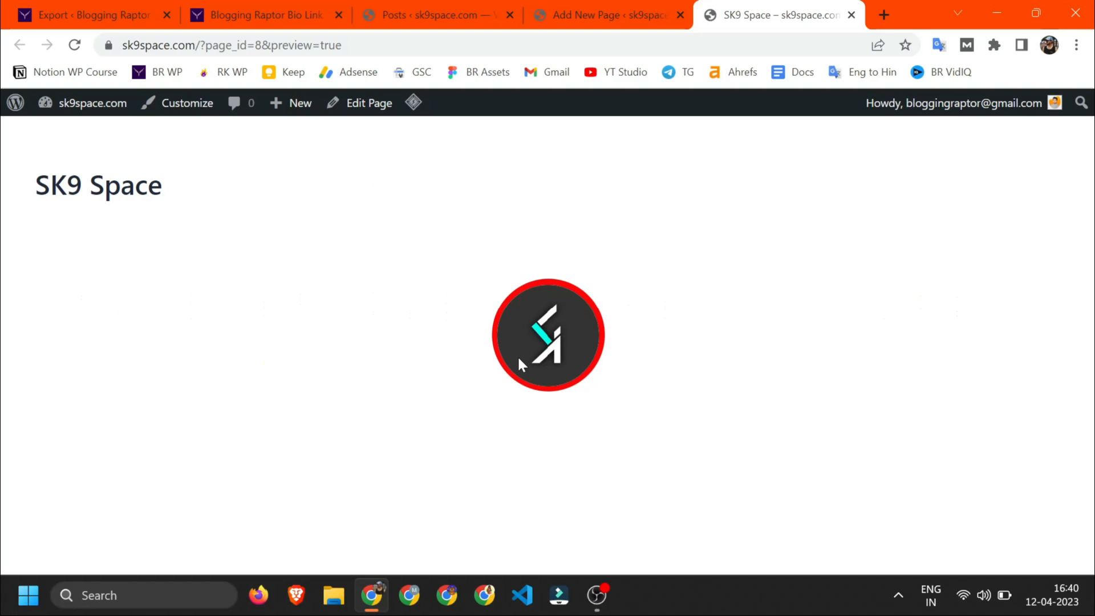
{"action": "left_click_drag", "start_coordinate": [49, 185], "coordinate": [164, 188]}
{"action": "left_click", "coordinate": [234, 374]}
{"action": "left_click", "coordinate": [161, 106]}
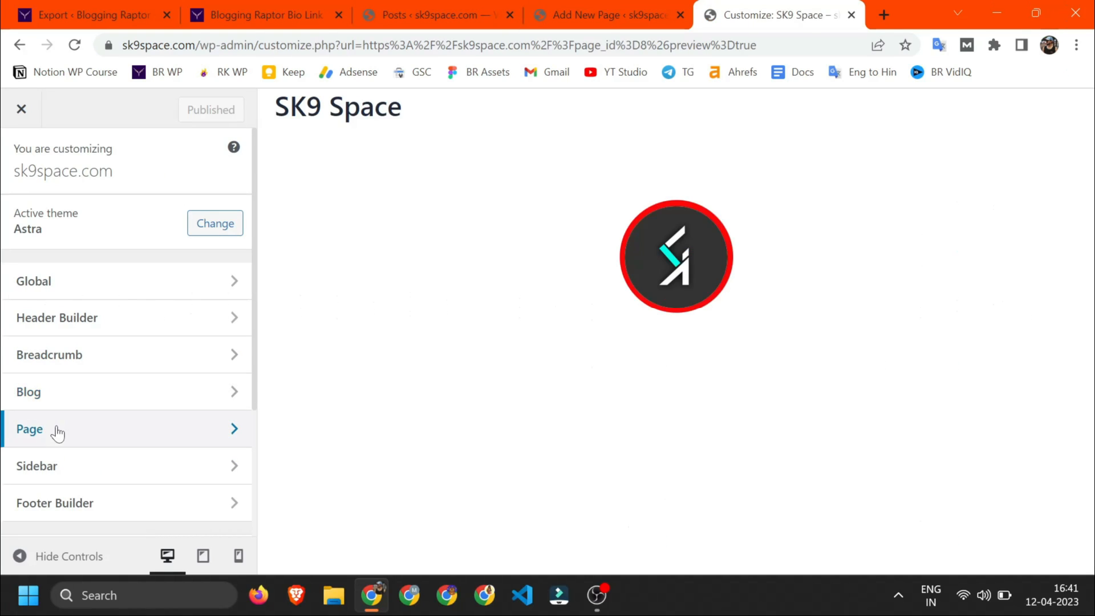
{"action": "left_click", "coordinate": [57, 434]}
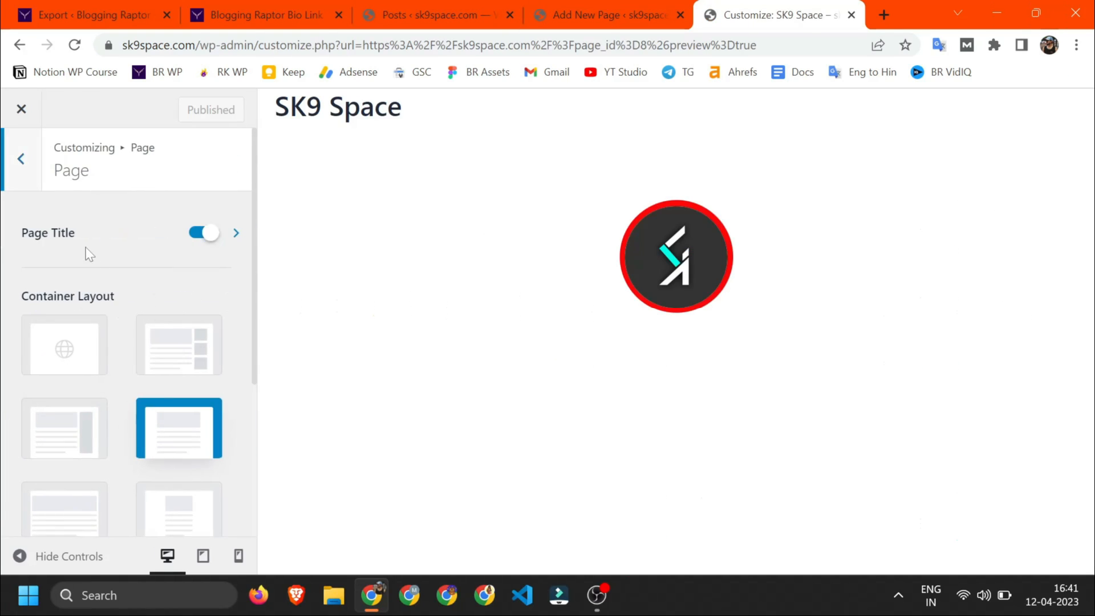
{"action": "left_click", "coordinate": [212, 235]}
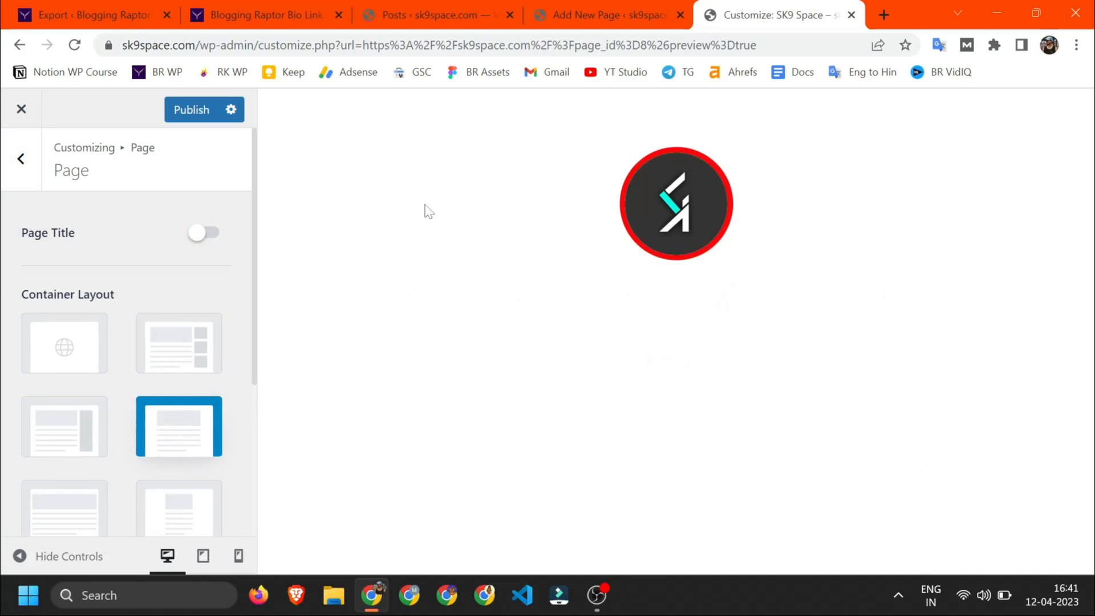
Step: Set the Site Background in the customizer's global surface colors to the dark navy palette color
{"action": "left_click", "coordinate": [21, 157]}
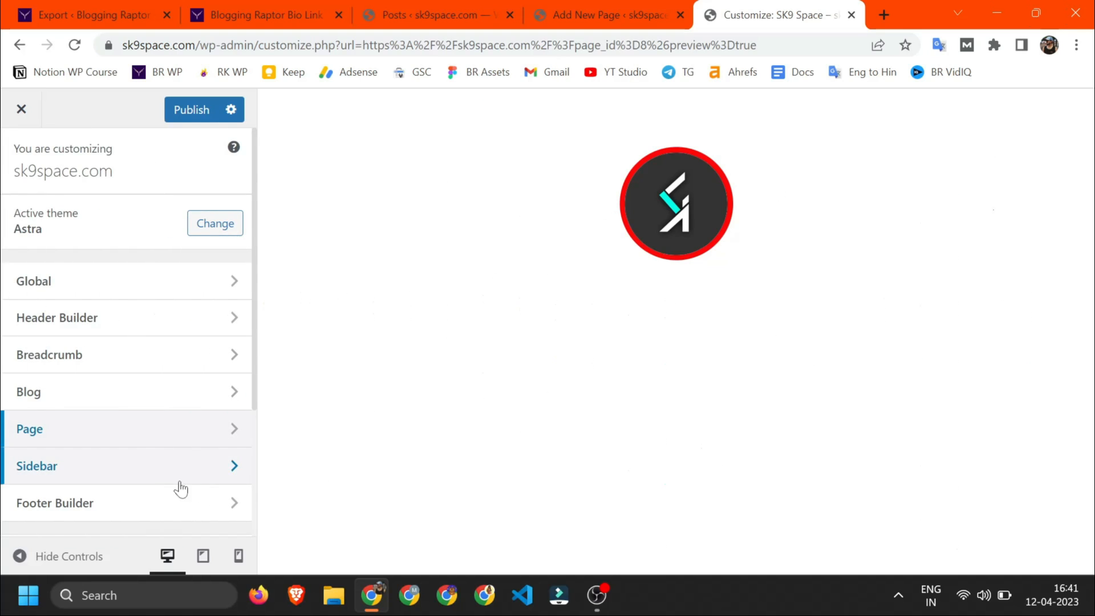
{"action": "scroll", "coordinate": [72, 348], "scroll_direction": "down", "scroll_amount": 3}
{"action": "scroll", "coordinate": [69, 346], "scroll_direction": "up", "scroll_amount": 3}
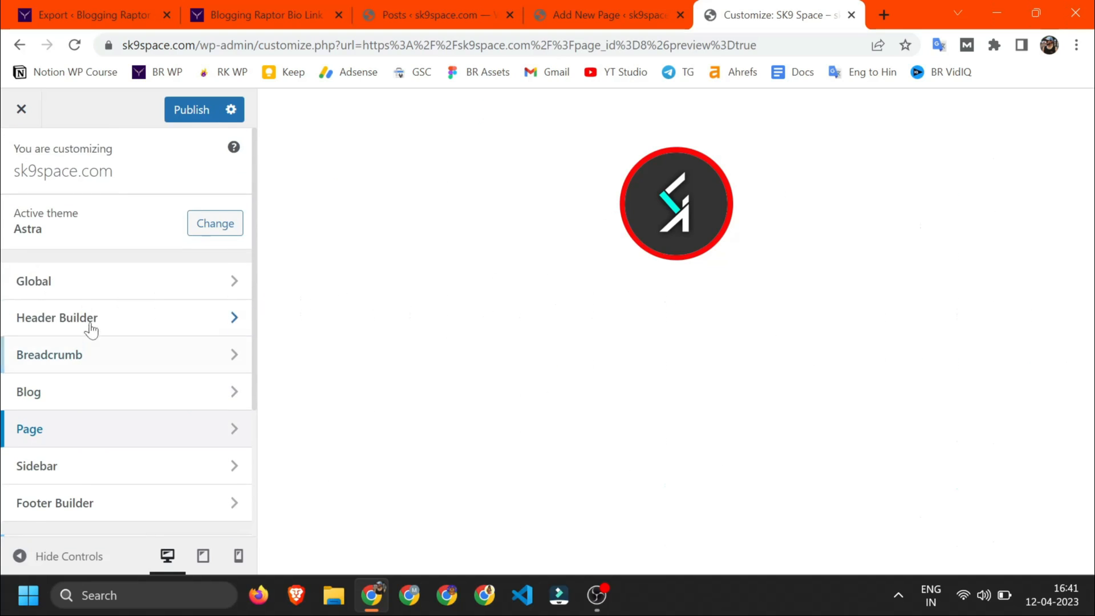
{"action": "left_click", "coordinate": [96, 293]}
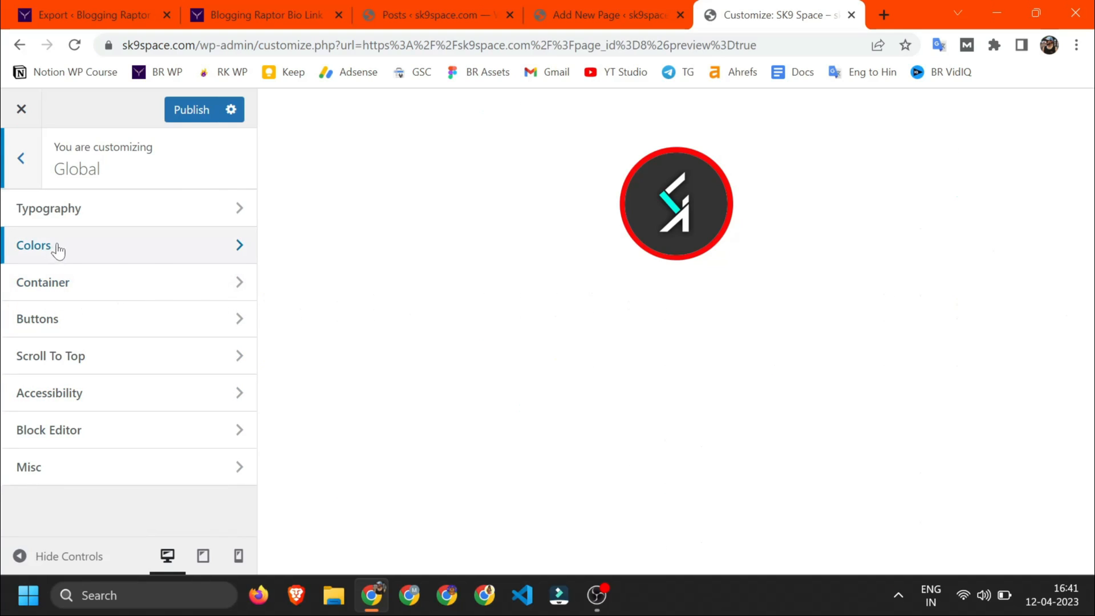
{"action": "left_click", "coordinate": [154, 247]}
{"action": "scroll", "coordinate": [54, 439], "scroll_direction": "down", "scroll_amount": 3}
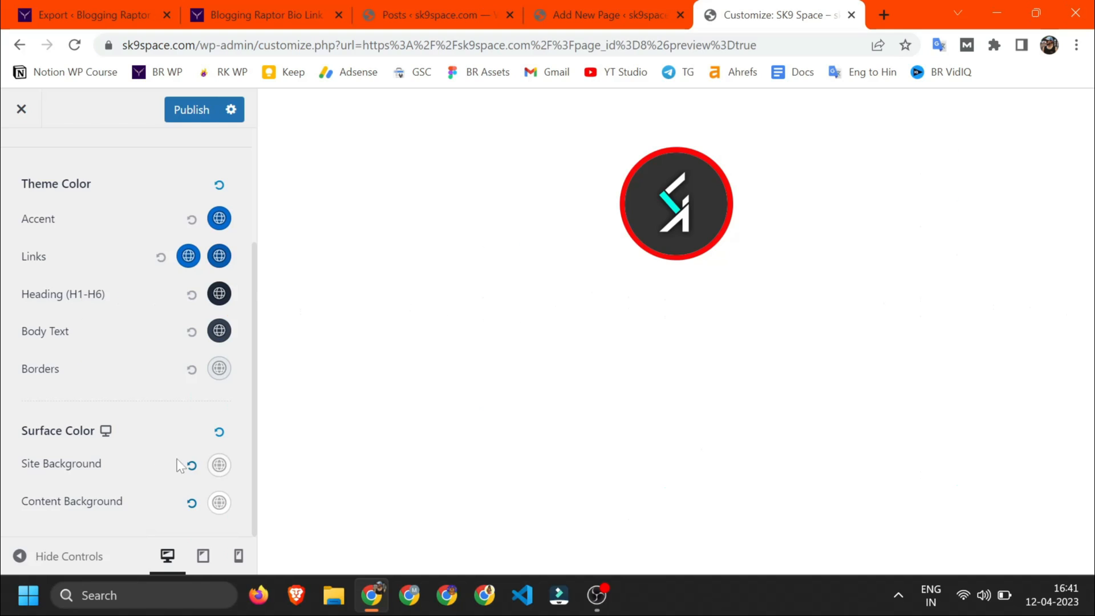
{"action": "left_click", "coordinate": [219, 465]}
{"action": "scroll", "coordinate": [123, 484], "scroll_direction": "down", "scroll_amount": 5}
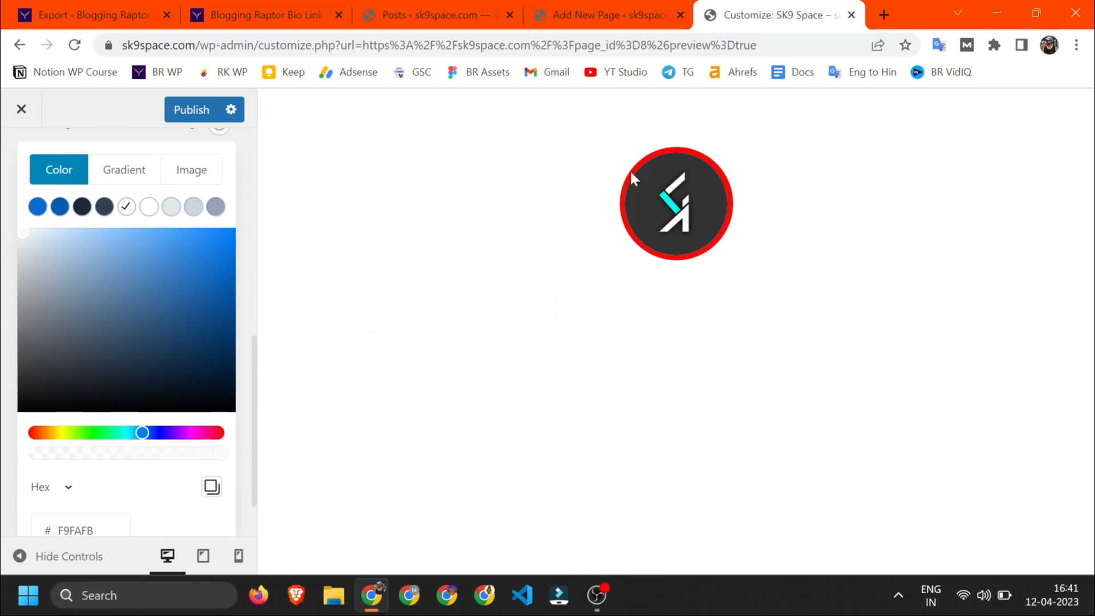
{"action": "left_click", "coordinate": [83, 206]}
{"action": "scroll", "coordinate": [117, 261], "scroll_direction": "up", "scroll_amount": 5}
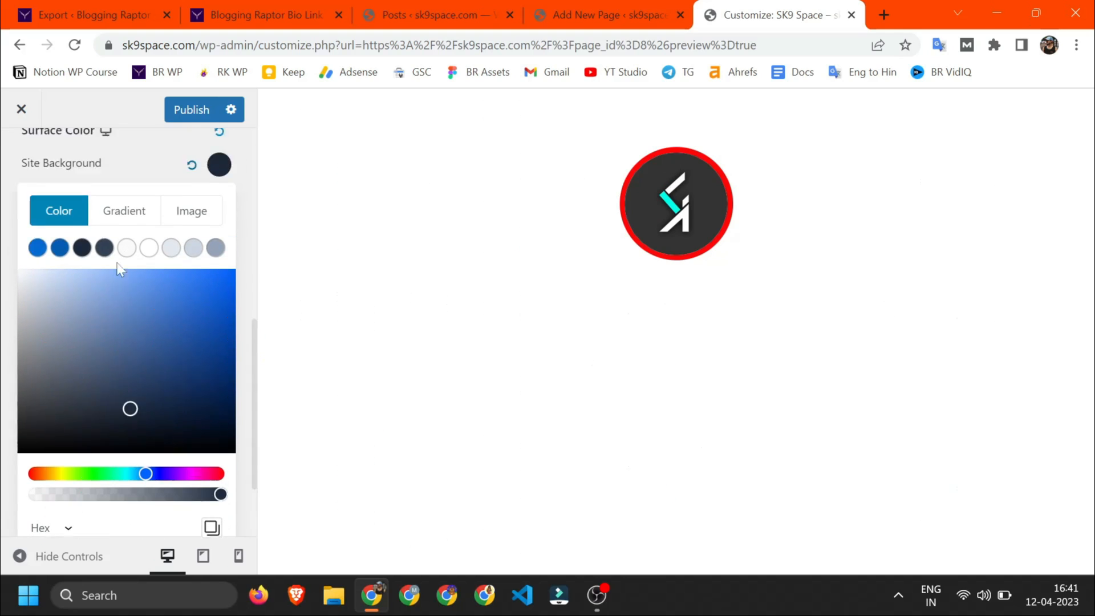
{"action": "left_click", "coordinate": [67, 402]}
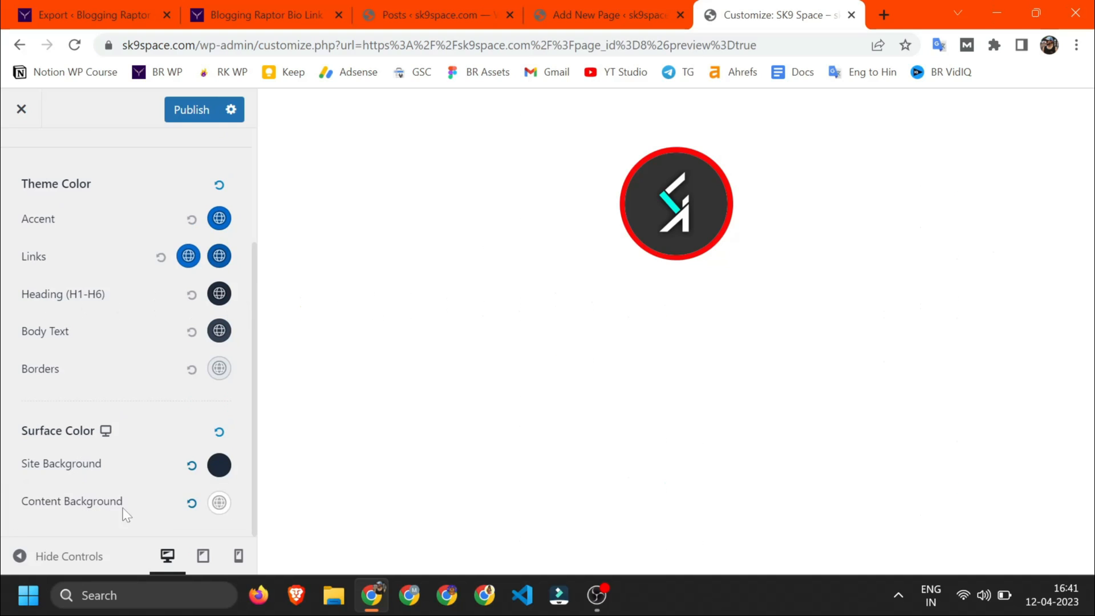
Step: Set the Content Background to the same dark navy palette color and publish the customizer changes
{"action": "left_click", "coordinate": [216, 503]}
{"action": "scroll", "coordinate": [115, 420], "scroll_direction": "down", "scroll_amount": 5}
{"action": "left_click", "coordinate": [83, 302]}
{"action": "scroll", "coordinate": [149, 327], "scroll_direction": "up", "scroll_amount": 5}
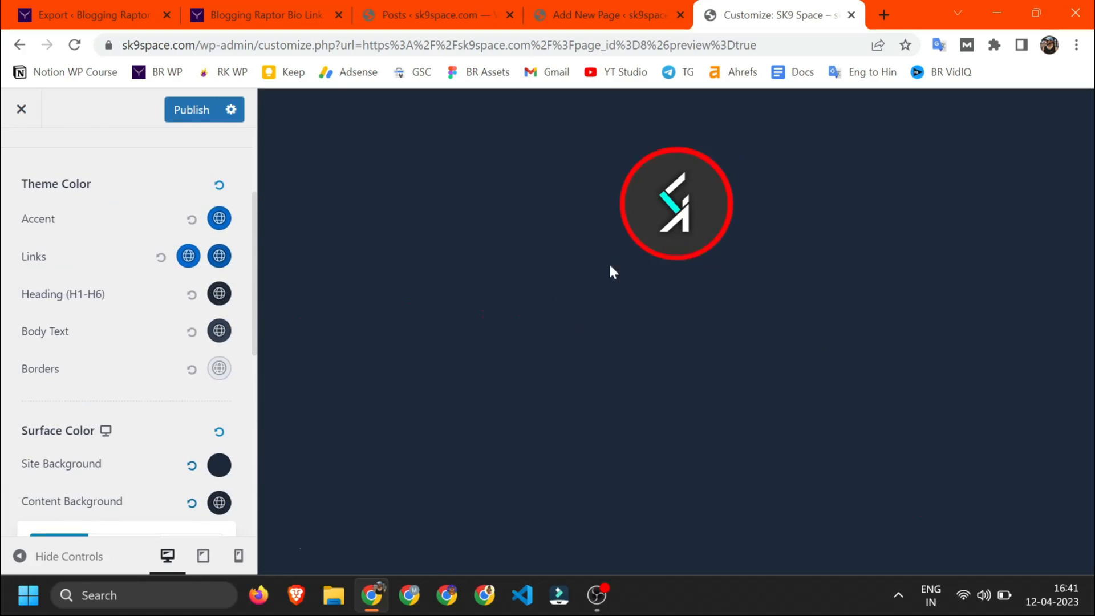
{"action": "left_click", "coordinate": [194, 110]}
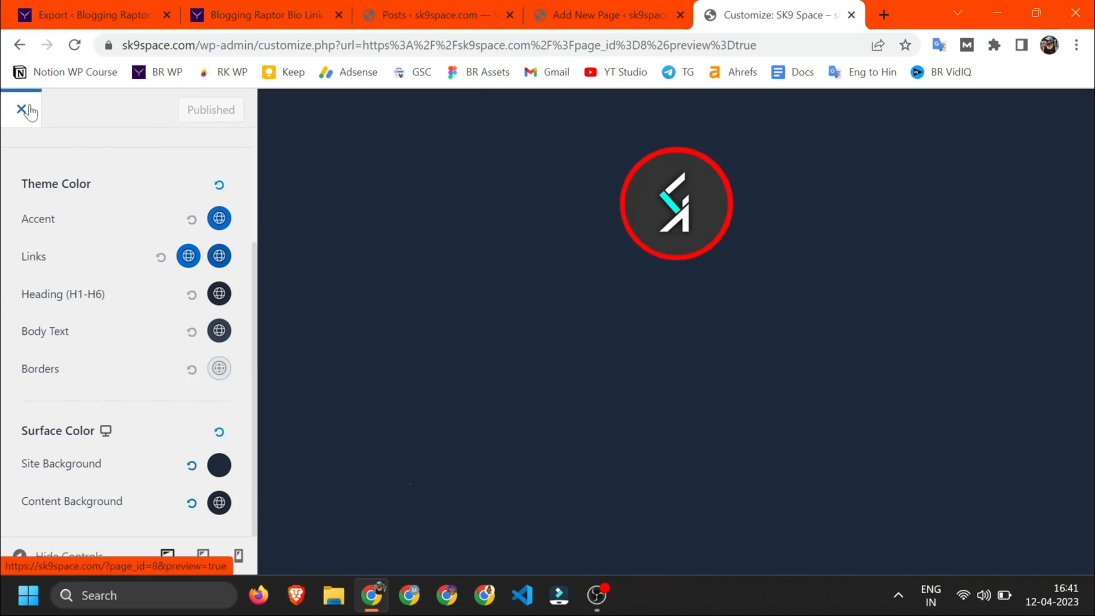
{"action": "left_click", "coordinate": [21, 109]}
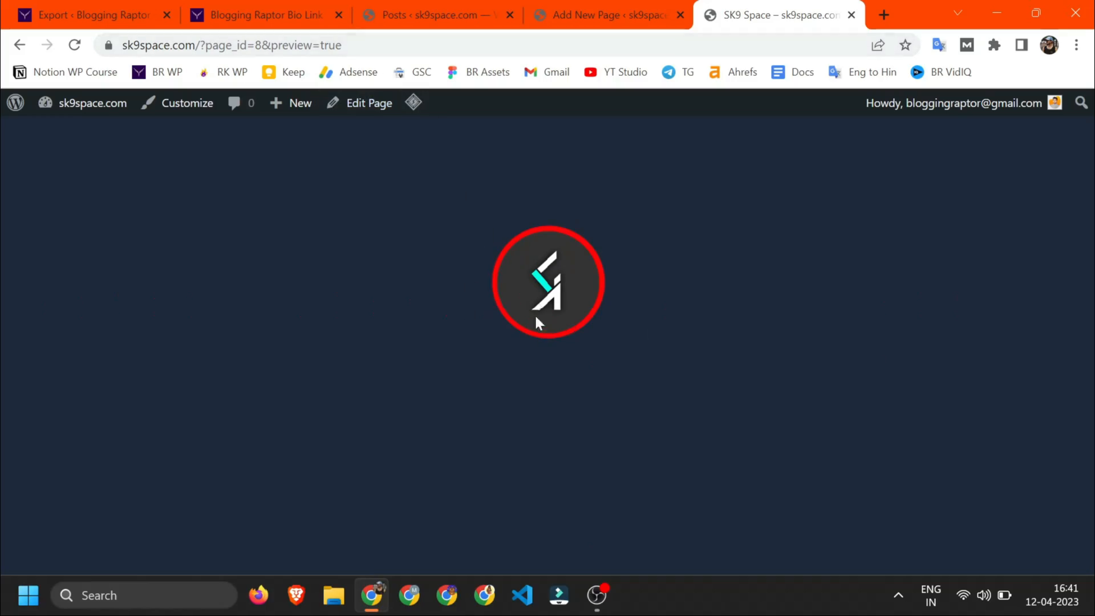
{"action": "left_click", "coordinate": [262, 5]}
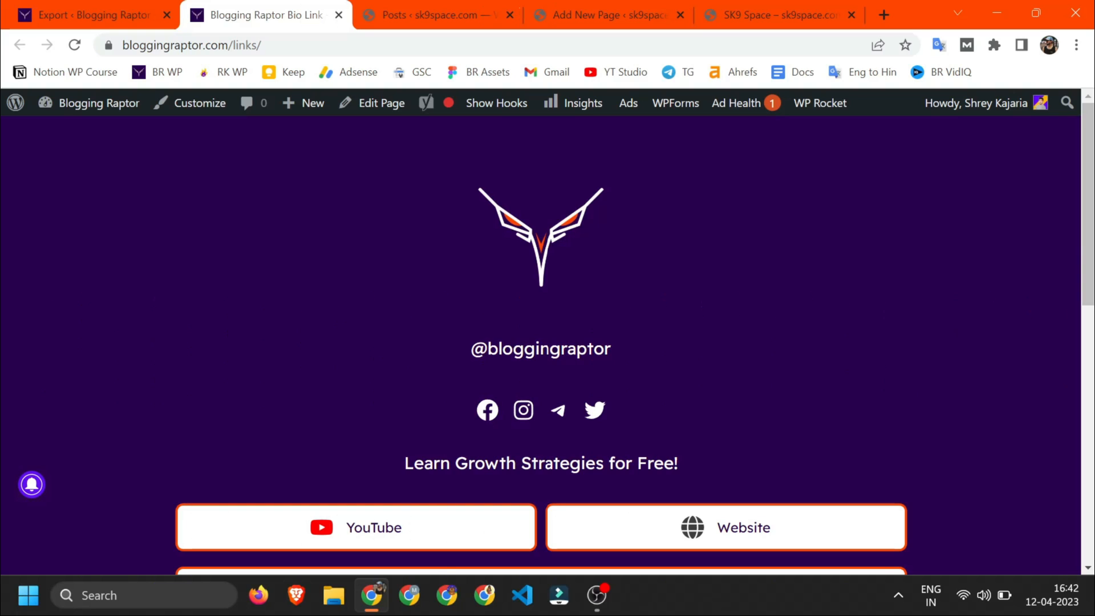
{"action": "left_click", "coordinate": [609, 7]}
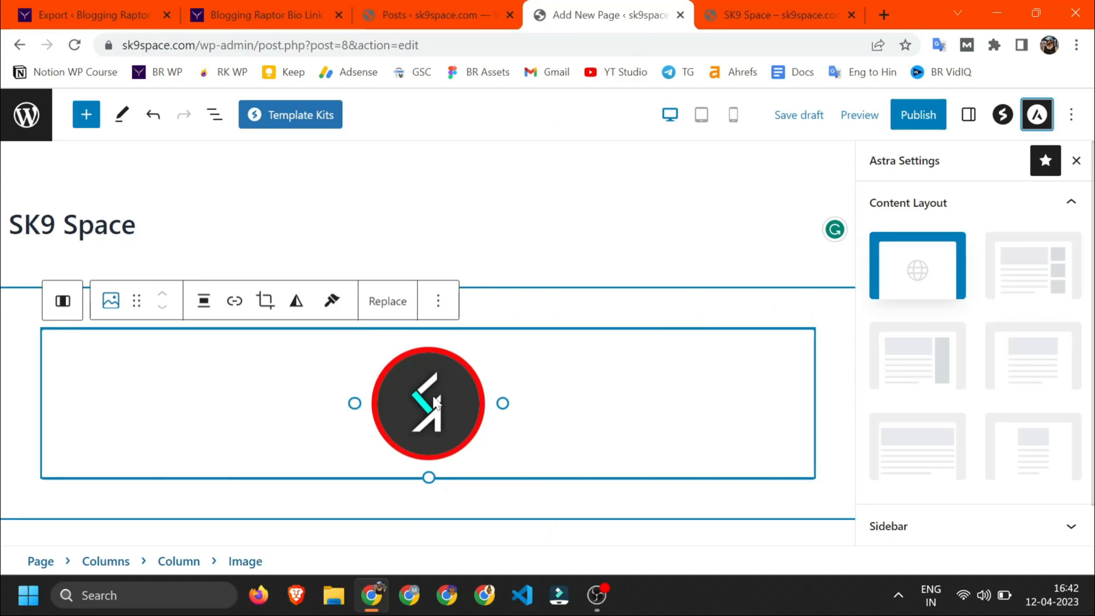
{"action": "left_click", "coordinate": [439, 302]}
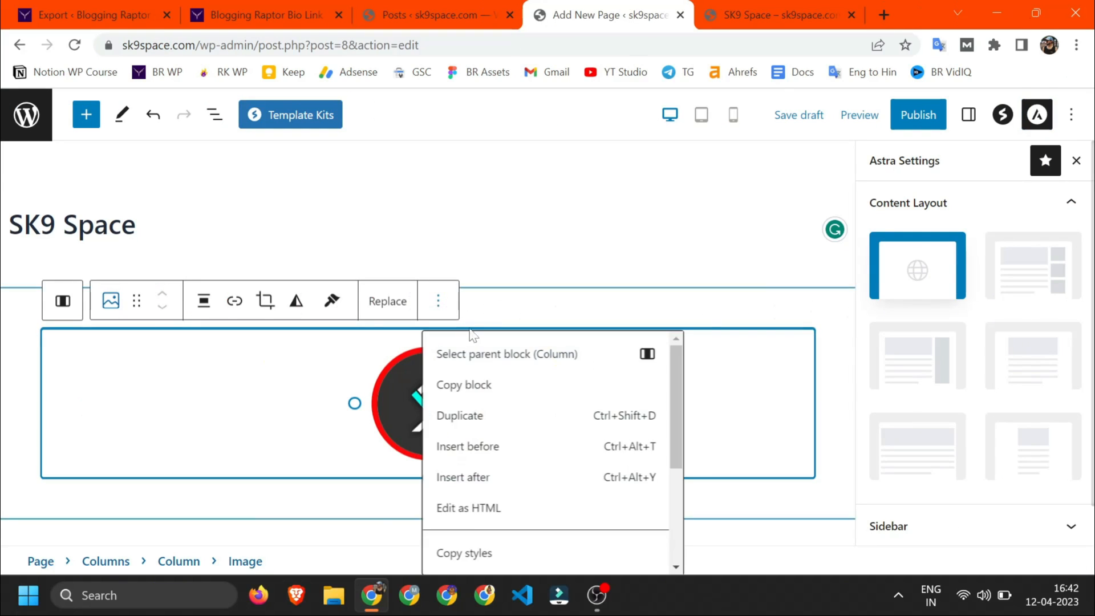
{"action": "left_click", "coordinate": [480, 482]}
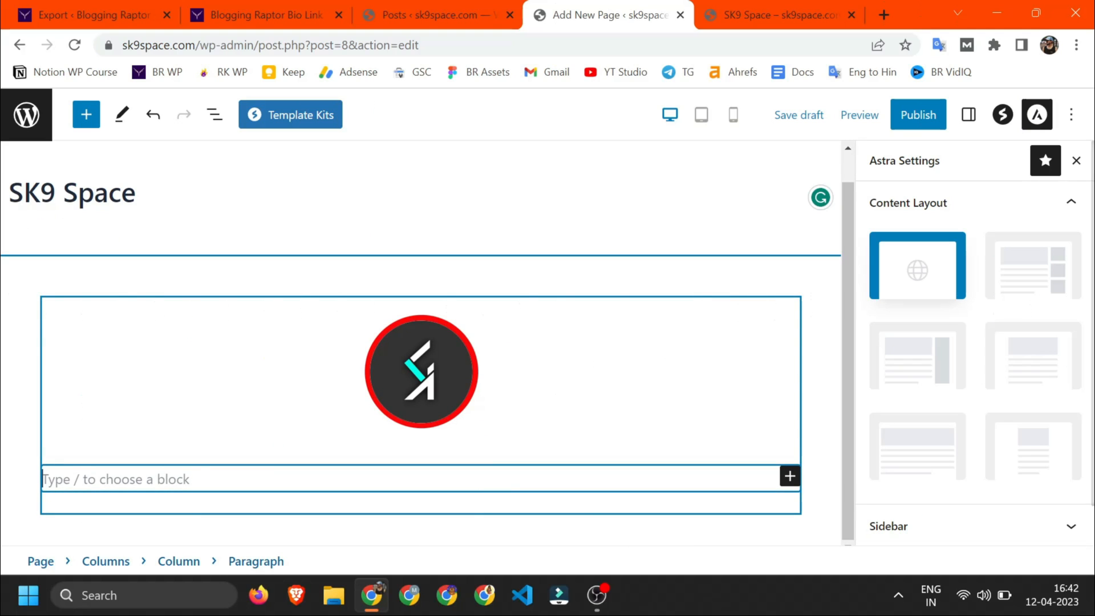
{"action": "type", "text": "@sk9space"}
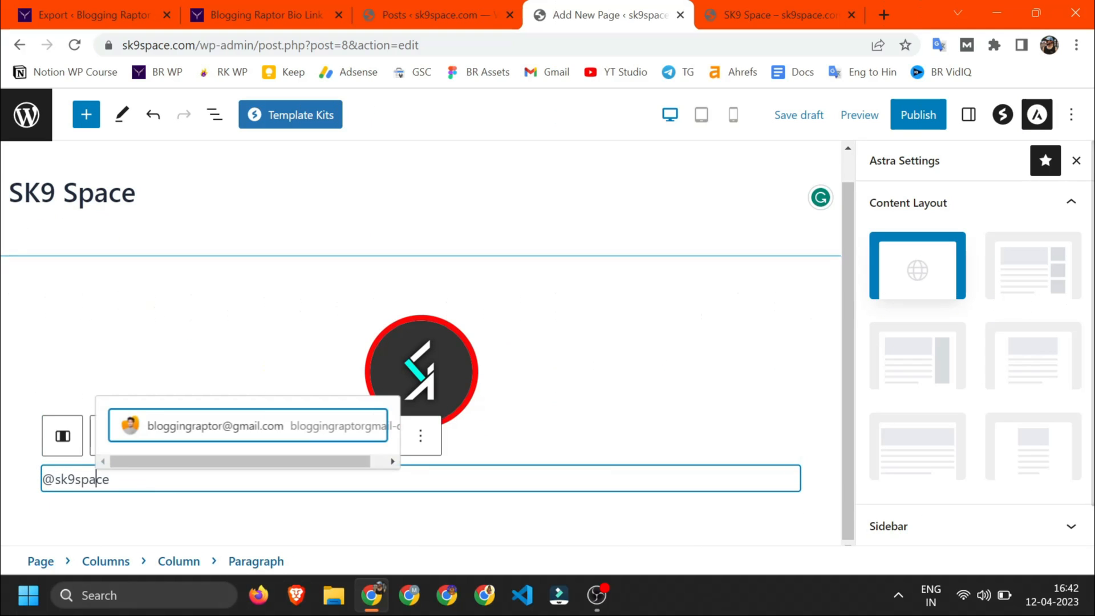
{"action": "left_click", "coordinate": [257, 353]}
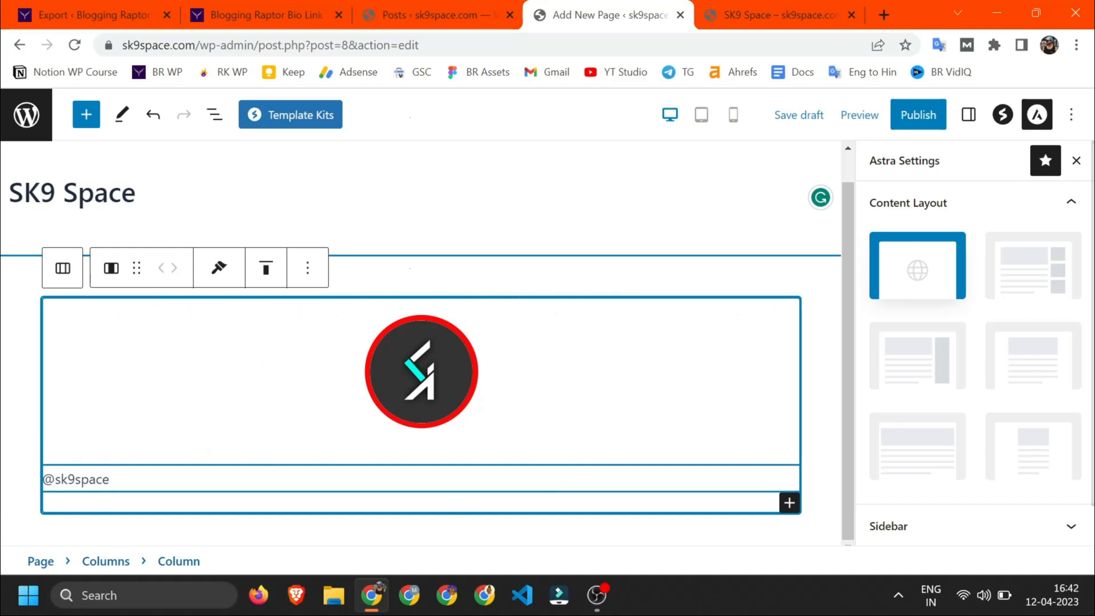
{"action": "left_click", "coordinate": [232, 476]}
{"action": "left_click", "coordinate": [203, 435]}
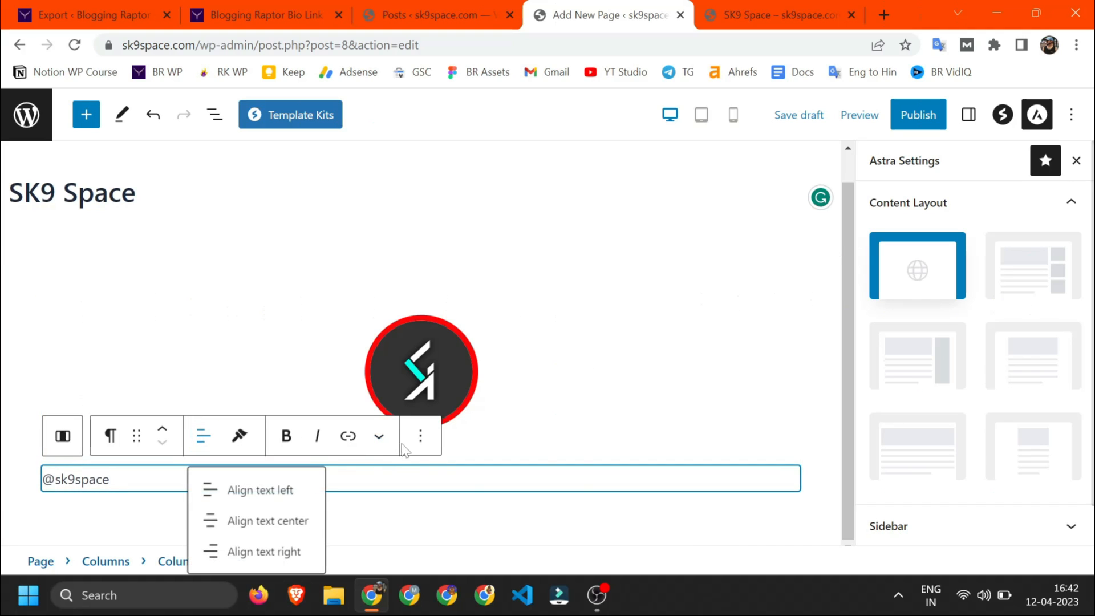
{"action": "left_click", "coordinate": [254, 523]}
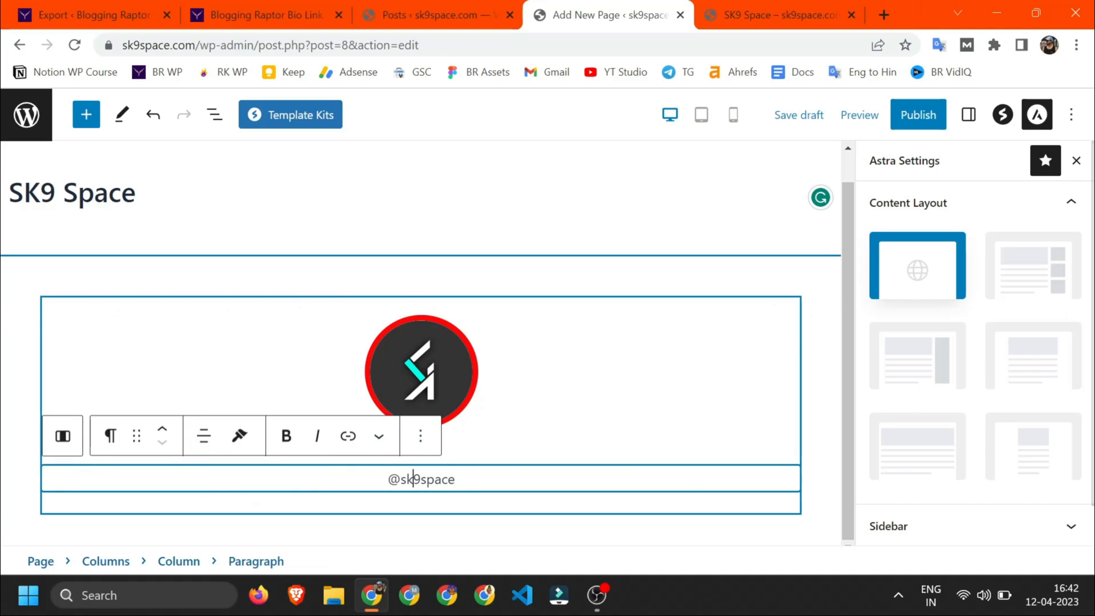
{"action": "left_click", "coordinate": [968, 115]}
{"action": "scroll", "coordinate": [935, 411], "scroll_direction": "down", "scroll_amount": 2}
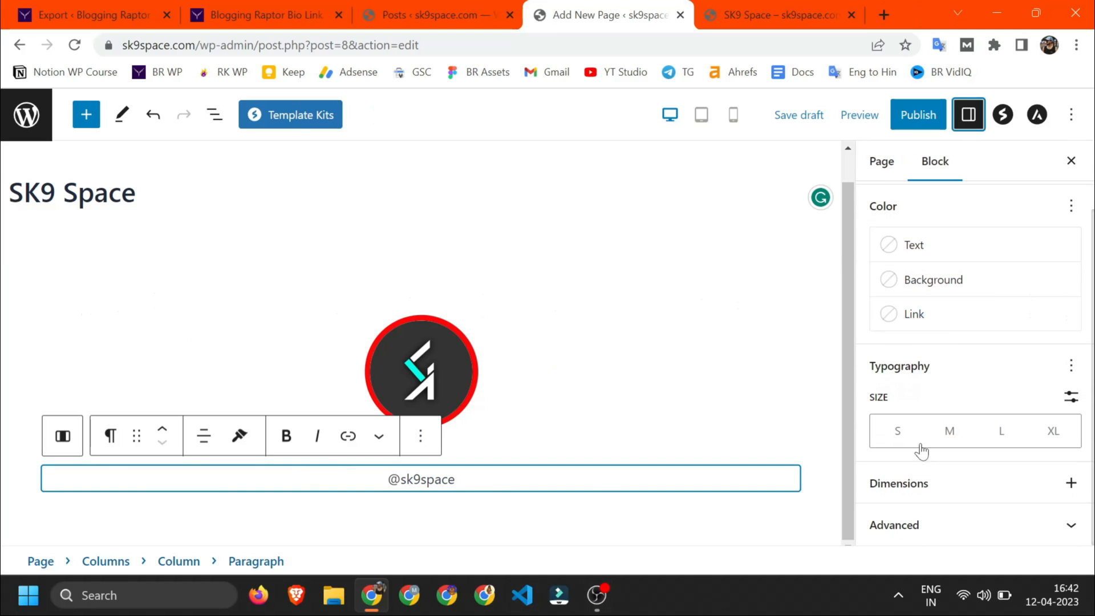
{"action": "left_click", "coordinate": [950, 440]}
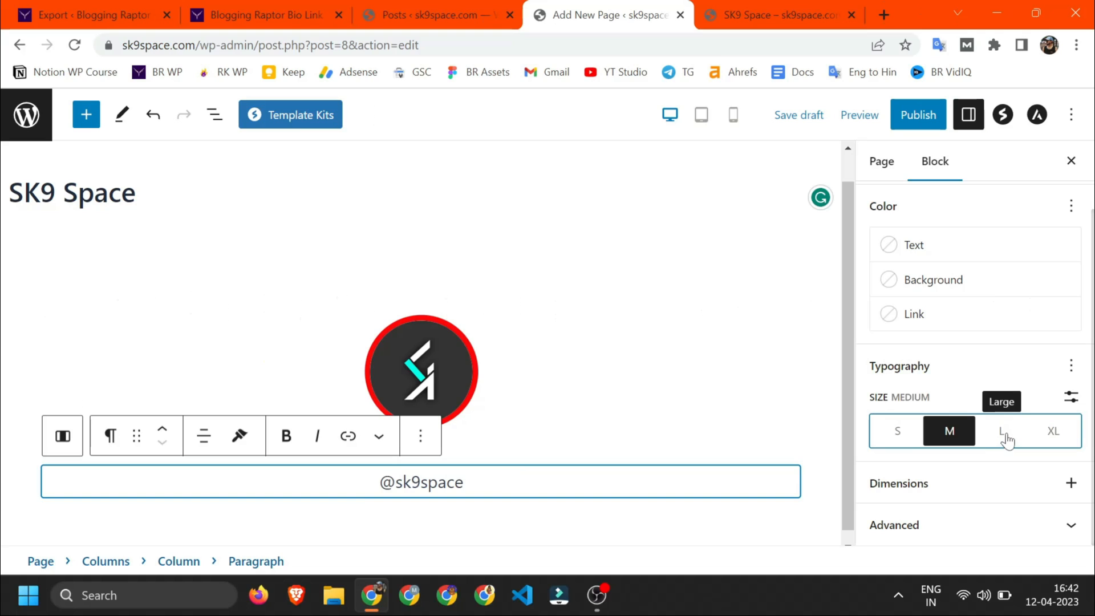
{"action": "left_click", "coordinate": [1000, 432]}
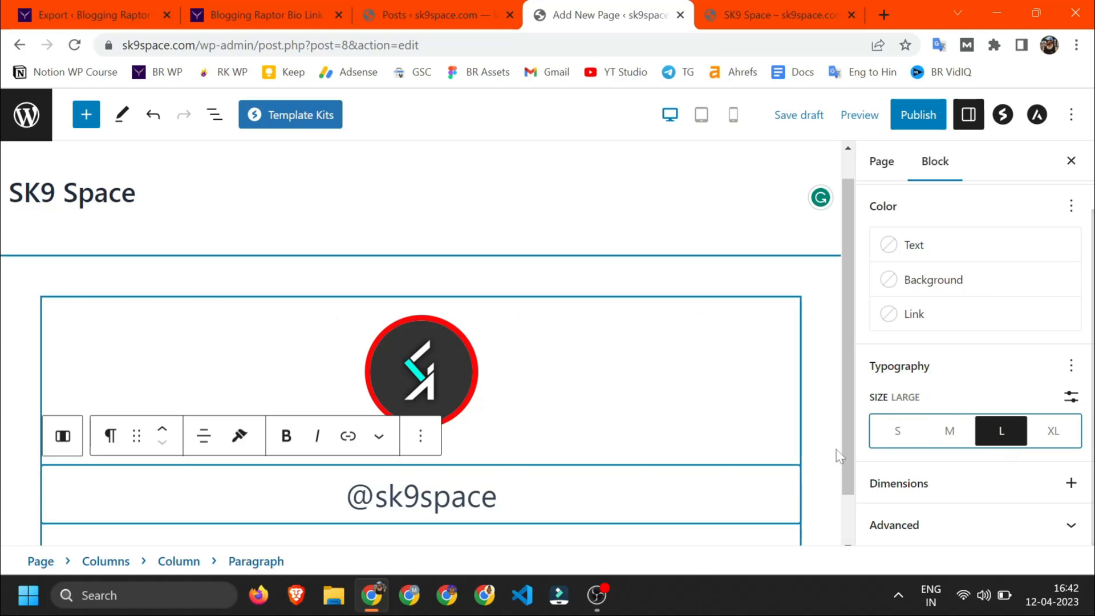
{"action": "left_click", "coordinate": [949, 439]}
{"action": "key", "text": "ctrl+a"}
{"action": "key", "text": "ctrl+b"}
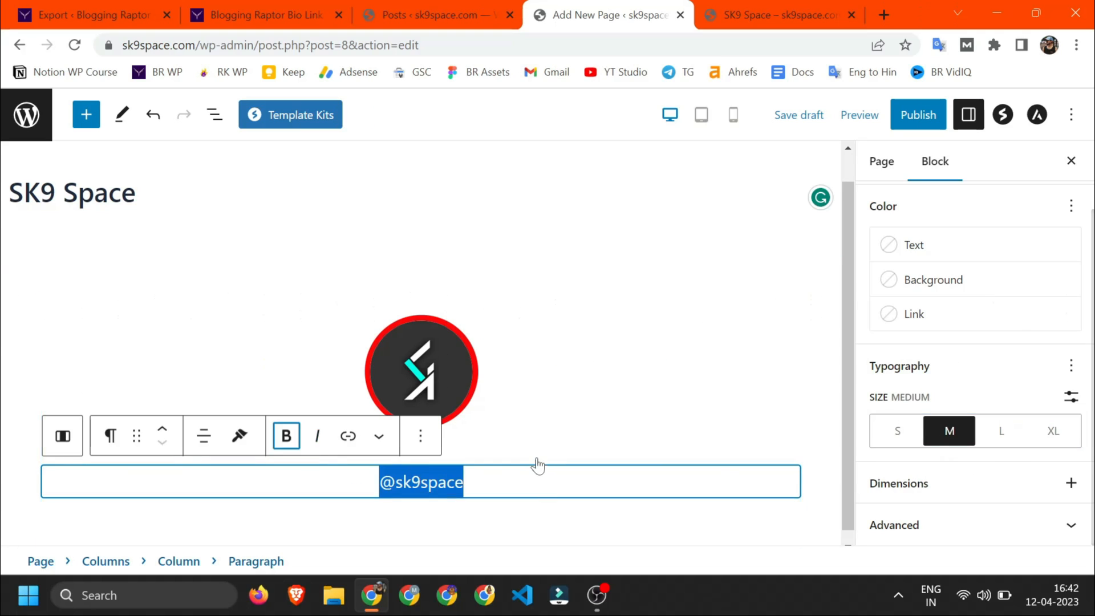
{"action": "key", "text": "ctrl+Tab"}
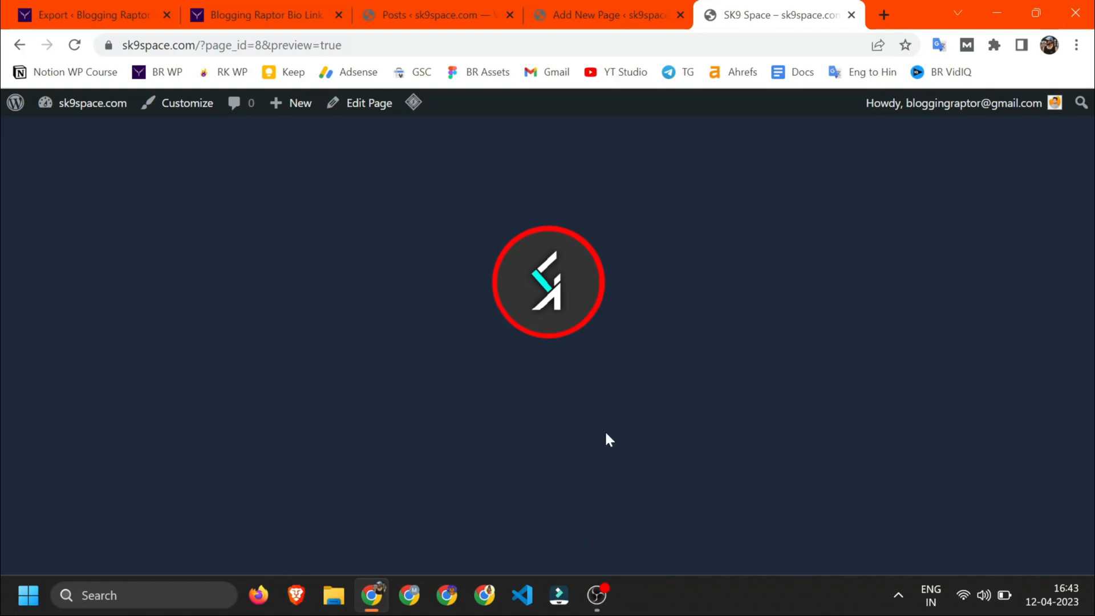
{"action": "left_click", "coordinate": [604, 11]}
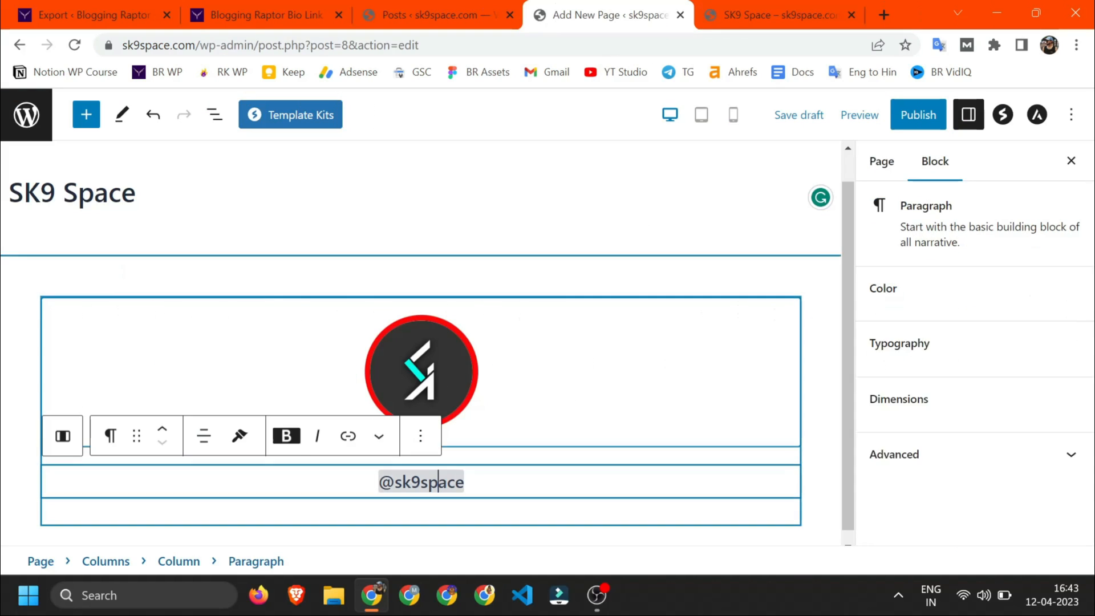
{"action": "left_click", "coordinate": [917, 336]}
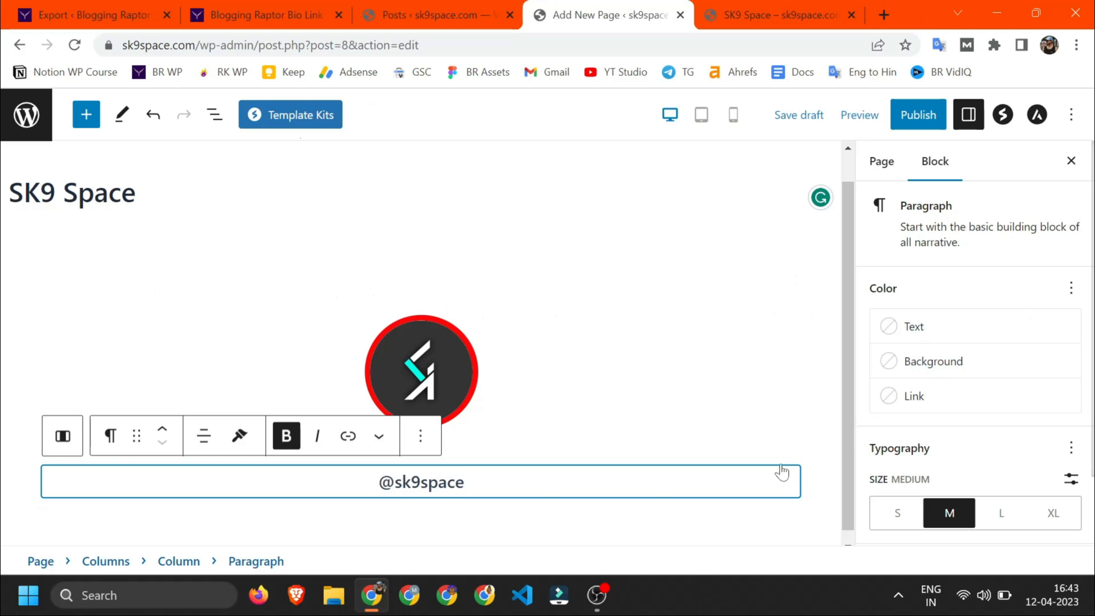
{"action": "left_click", "coordinate": [696, 520]}
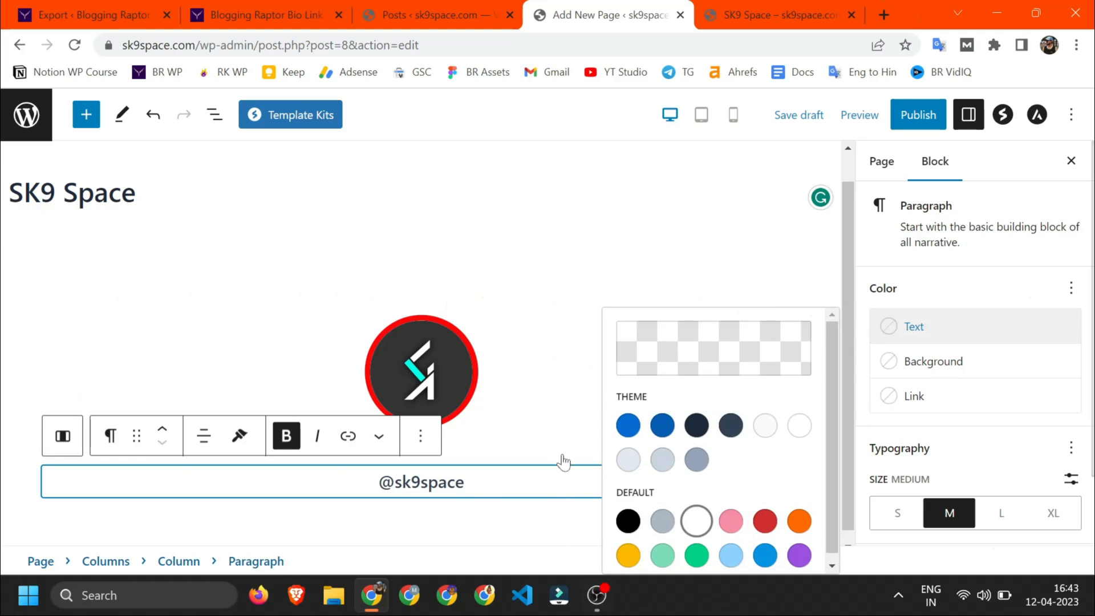
{"action": "left_click", "coordinate": [422, 456]}
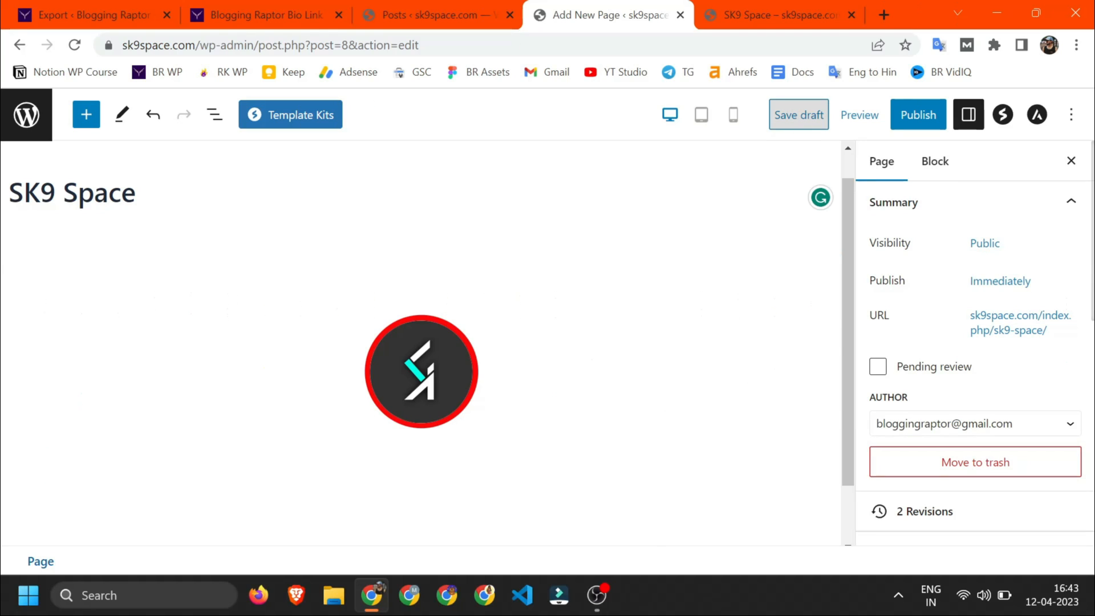
Step: Save the page draft and reload the page editor
{"action": "left_click", "coordinate": [798, 114]}
{"action": "left_click", "coordinate": [732, 12]}
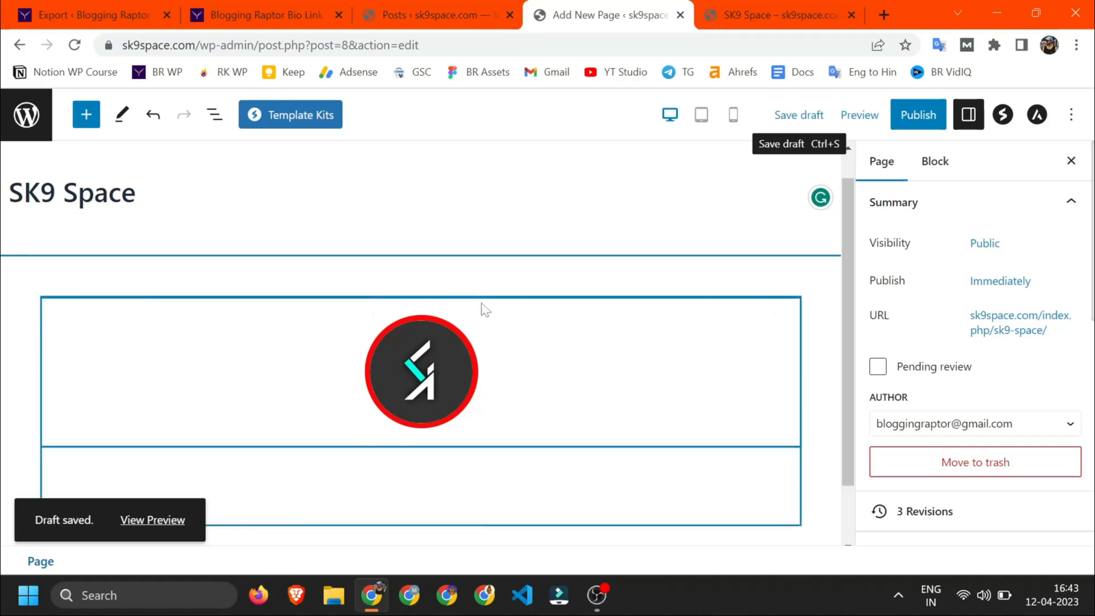
{"action": "left_click", "coordinate": [72, 46]}
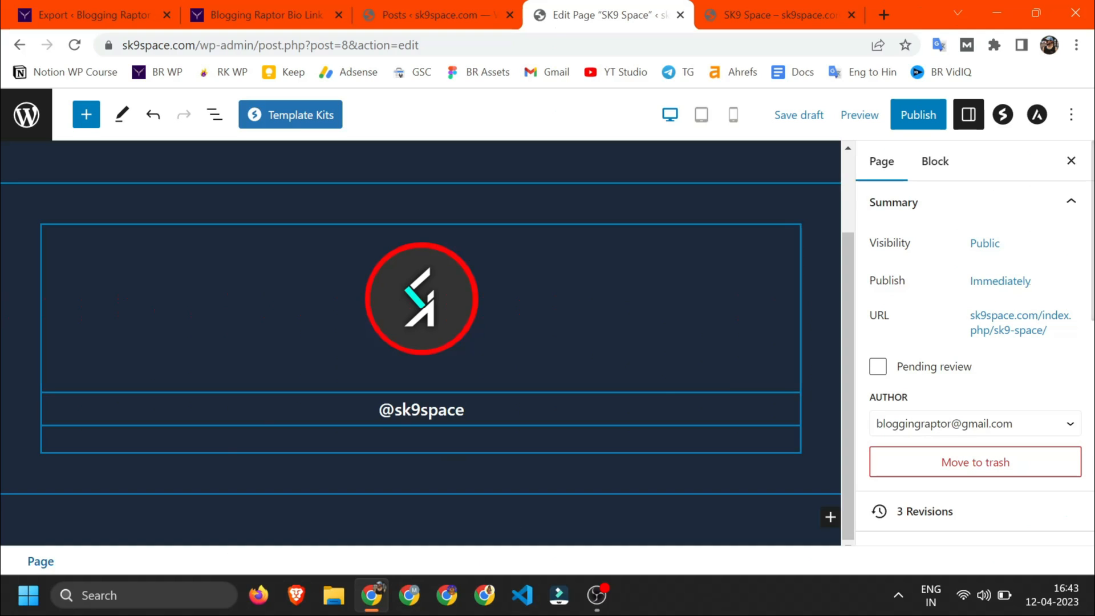
{"action": "left_click", "coordinate": [268, 7]}
{"action": "scroll", "coordinate": [439, 337], "scroll_direction": "down", "scroll_amount": 1}
{"action": "left_click", "coordinate": [633, 7]}
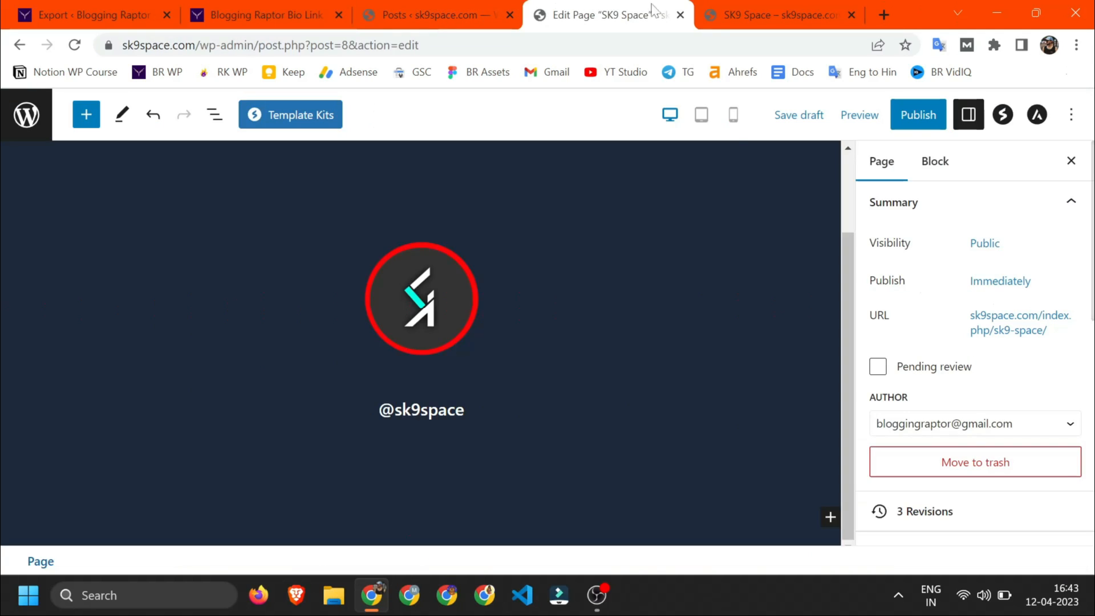
{"action": "left_click", "coordinate": [450, 410]}
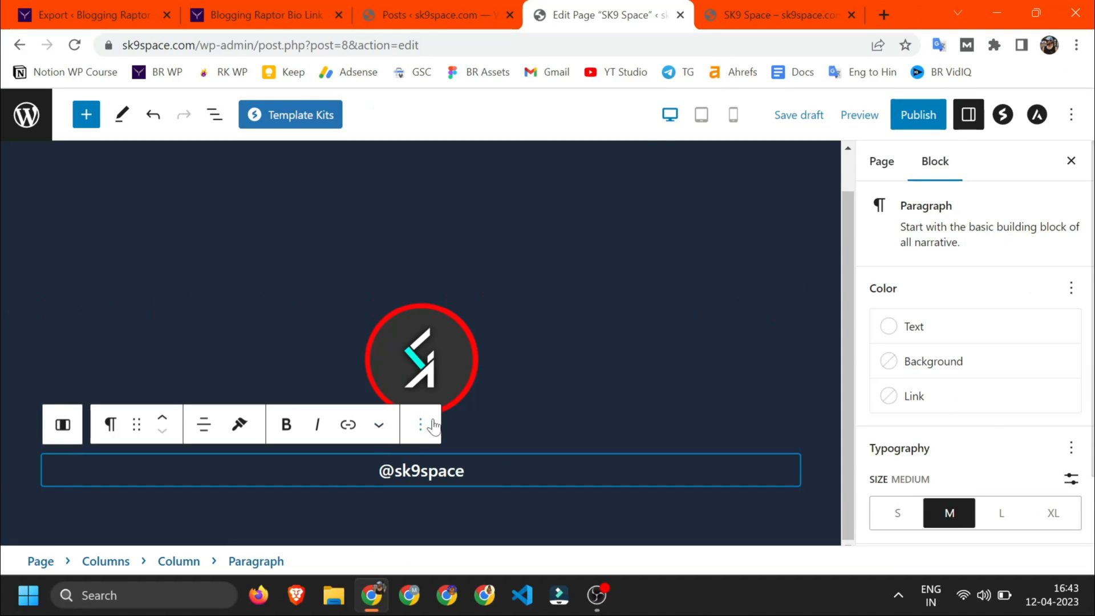
{"action": "left_click", "coordinate": [421, 424]}
{"action": "left_click", "coordinate": [464, 235]}
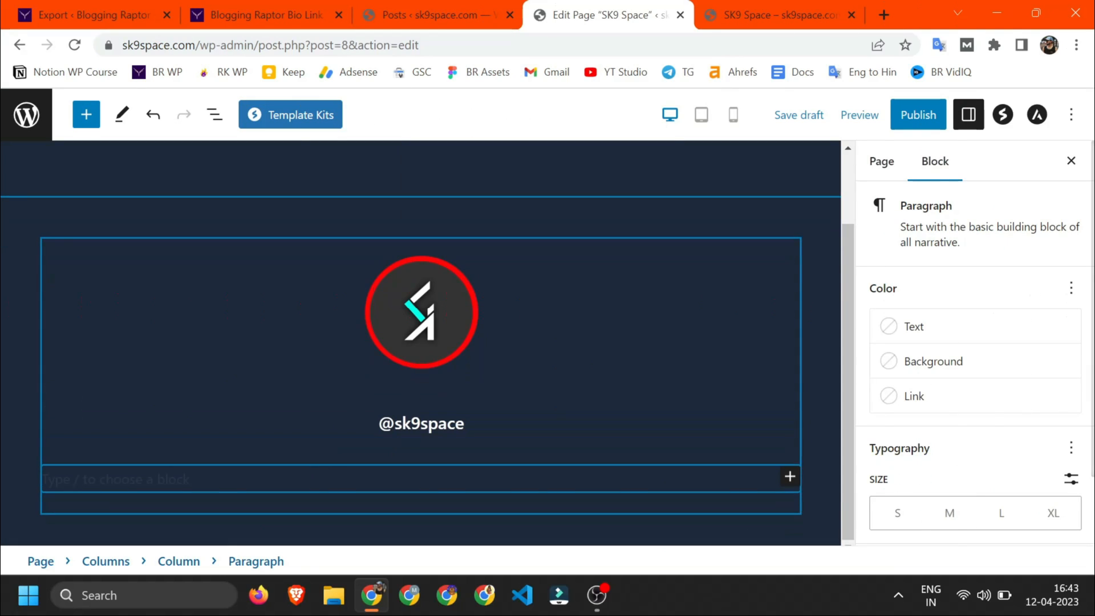
{"action": "type", "text": "/social"}
{"action": "left_click", "coordinate": [160, 226]}
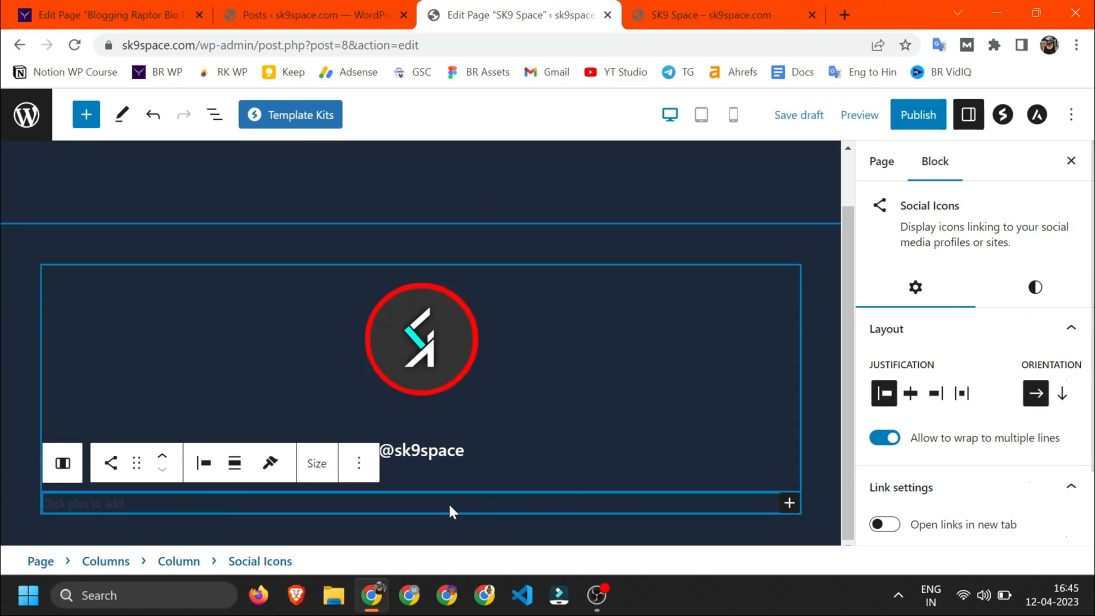
Step: Center the Social Icons block's item justification and its alignment, and have its links open in a new tab
{"action": "left_click", "coordinate": [205, 465]}
{"action": "left_click", "coordinate": [238, 345]}
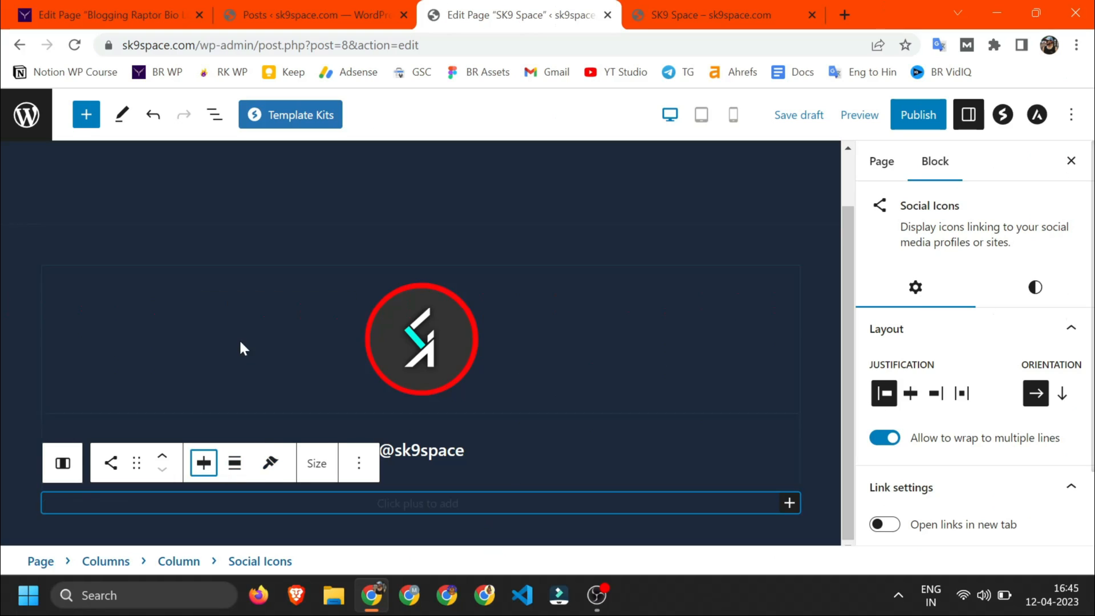
{"action": "left_click", "coordinate": [234, 462]}
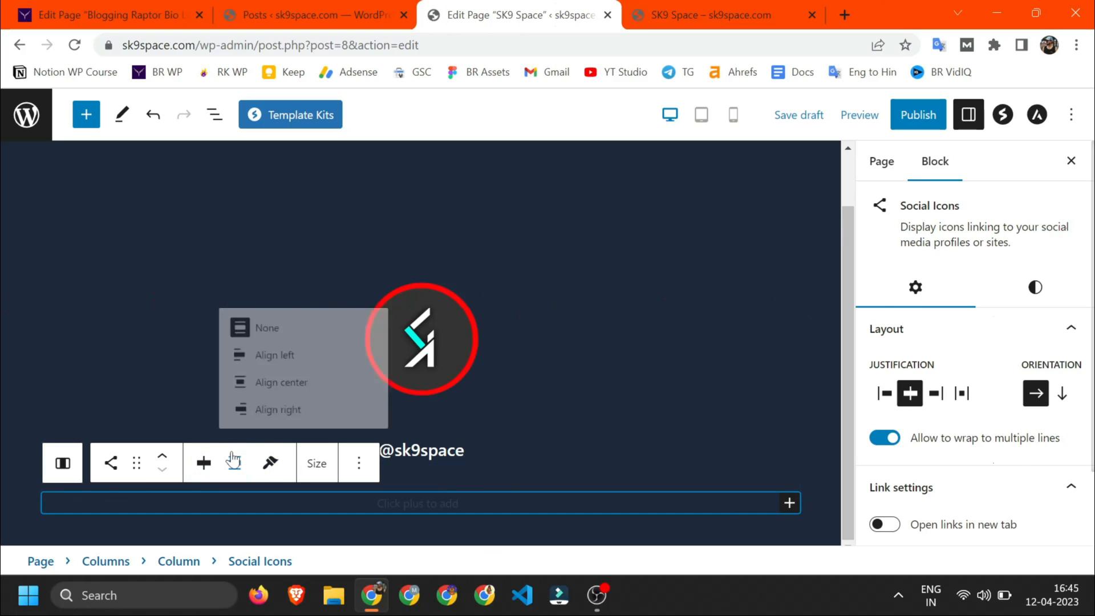
{"action": "left_click", "coordinate": [283, 379]}
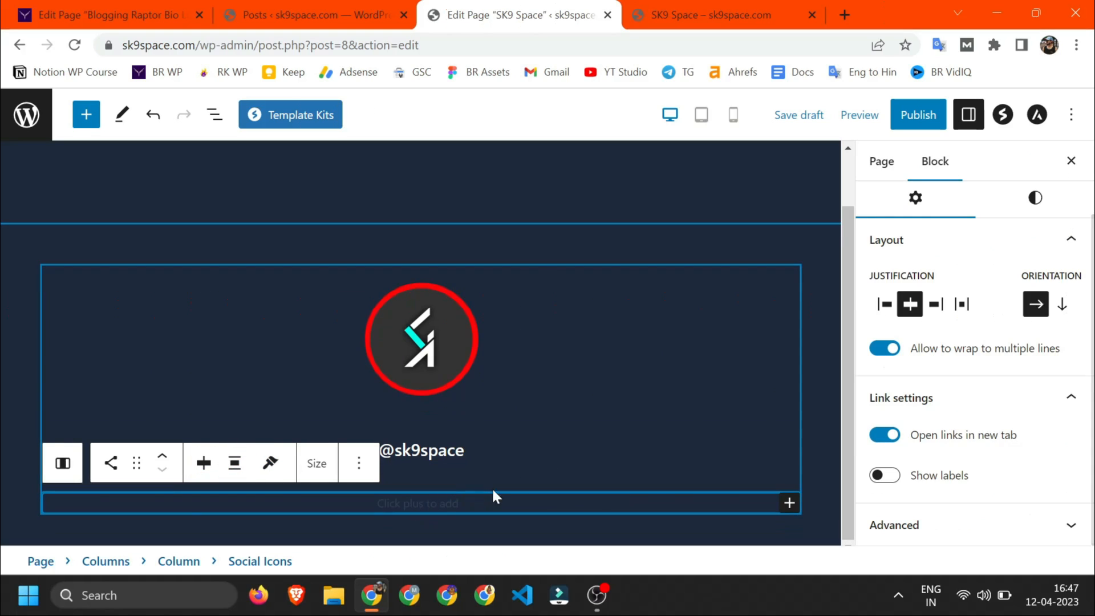
Step: Add a Facebook icon to the Social Icons block with "#" as its link address
{"action": "left_click", "coordinate": [789, 503]}
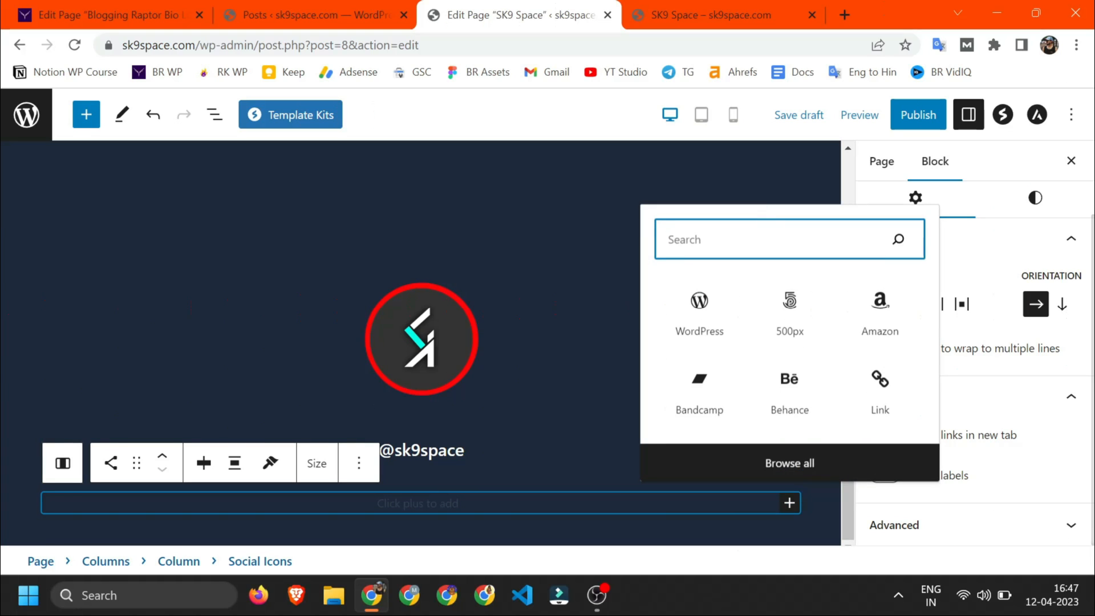
{"action": "type", "text": "face"}
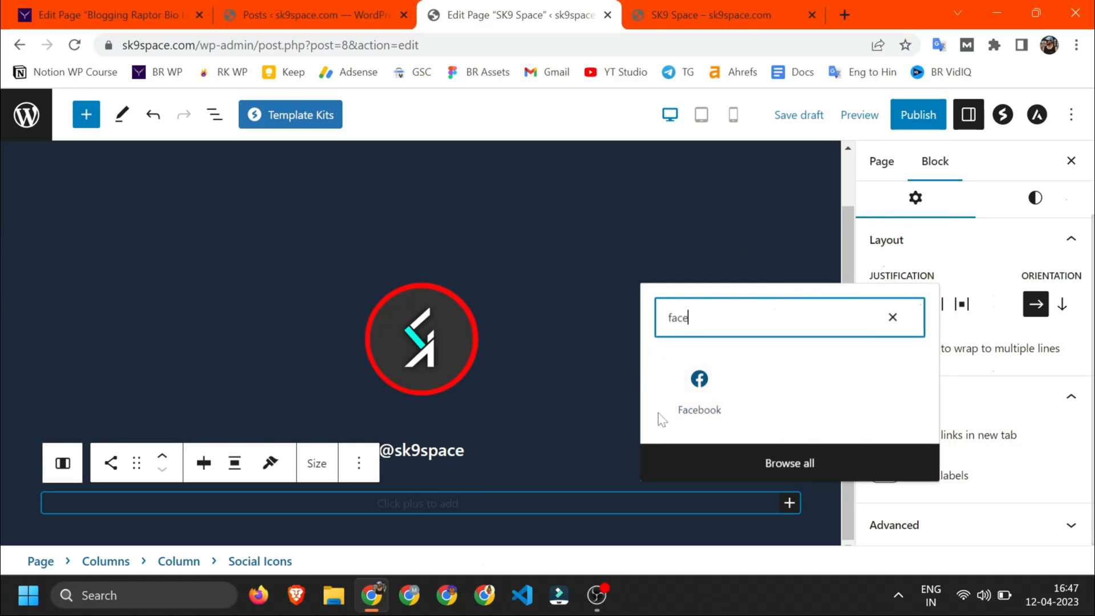
{"action": "left_click", "coordinate": [707, 377]}
{"action": "left_click", "coordinate": [444, 513]}
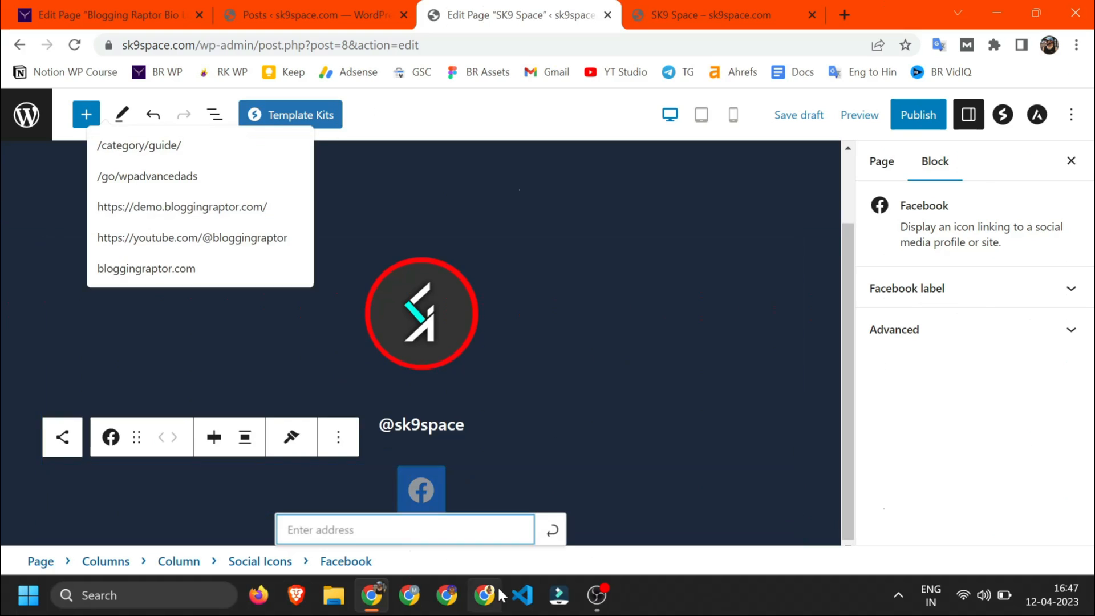
{"action": "key", "text": "Return"}
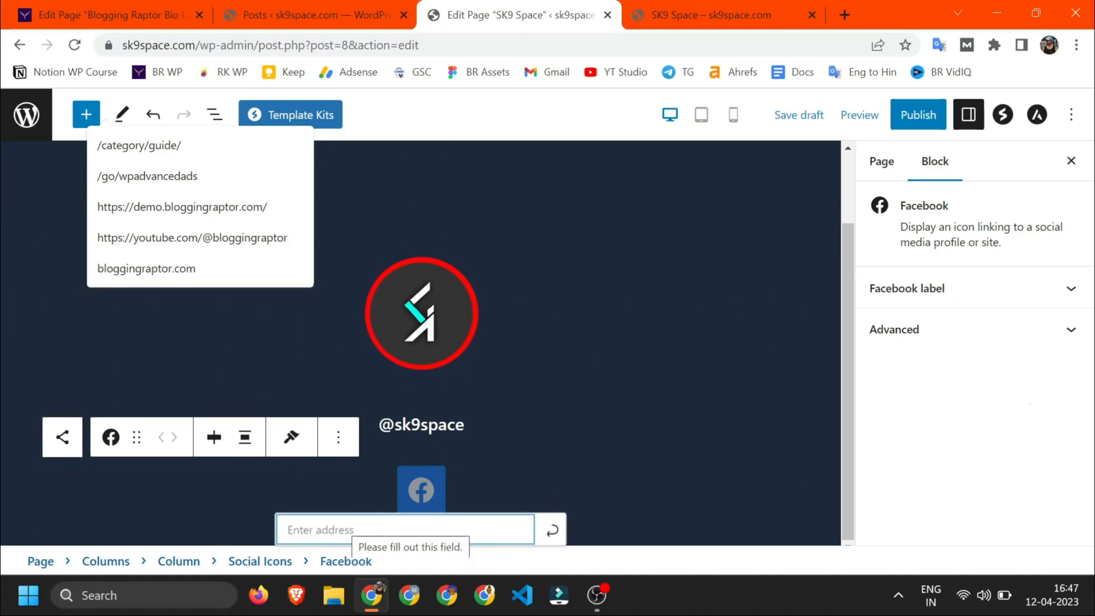
{"action": "type", "text": "#"}
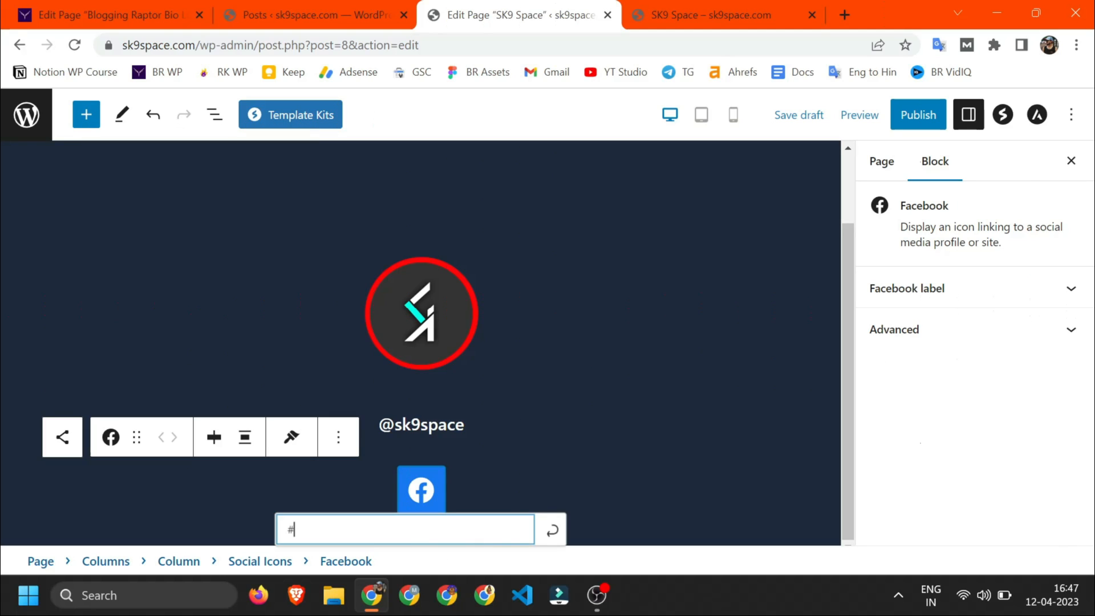
{"action": "left_click", "coordinate": [453, 482]}
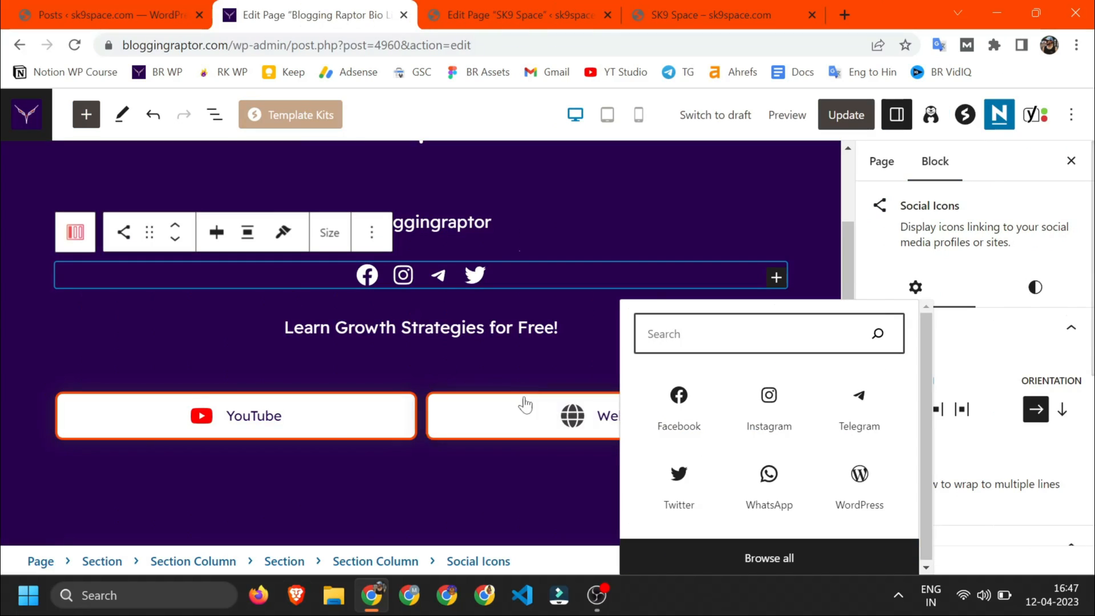
Step: Back on the SK9 Space page, apply the Logos Only style to the Social Icons block
{"action": "left_click", "coordinate": [278, 399]}
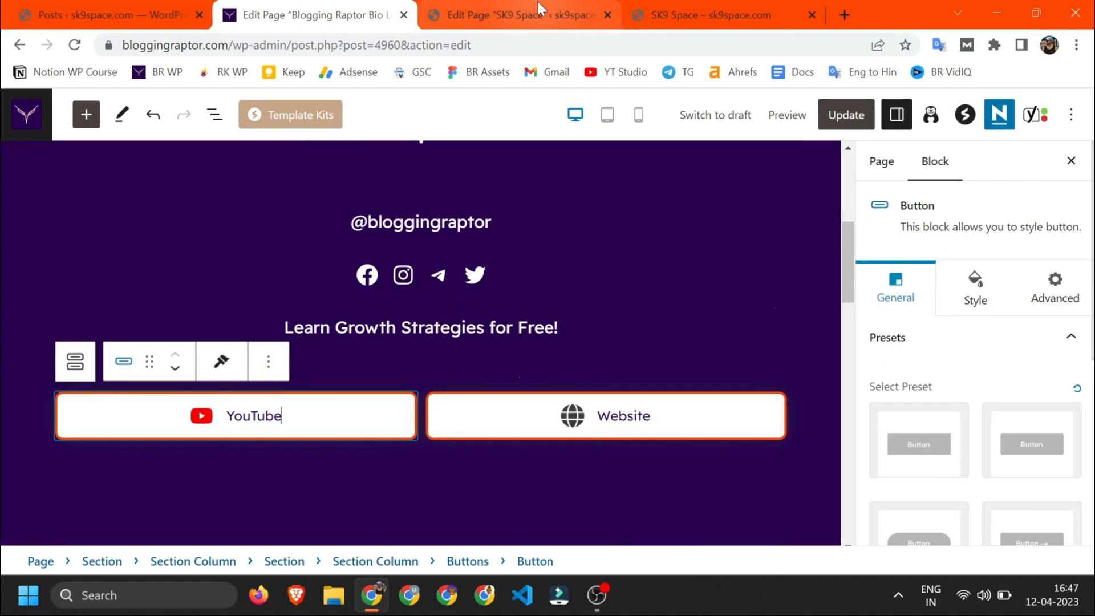
{"action": "left_click", "coordinate": [530, 15]}
{"action": "left_click", "coordinate": [458, 483]}
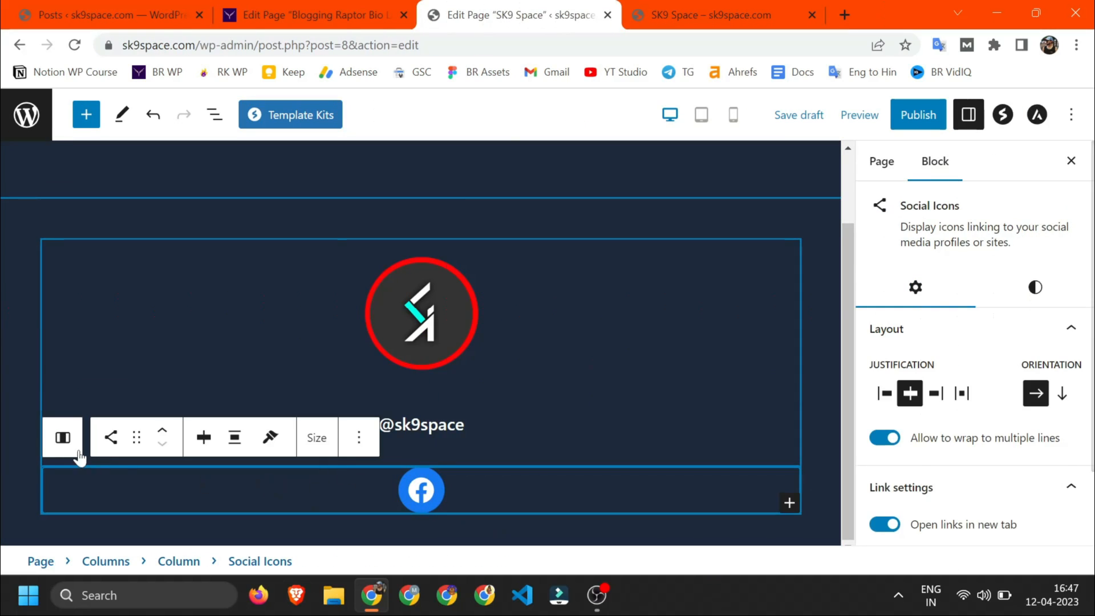
{"action": "scroll", "coordinate": [1036, 337], "scroll_direction": "down", "scroll_amount": 2}
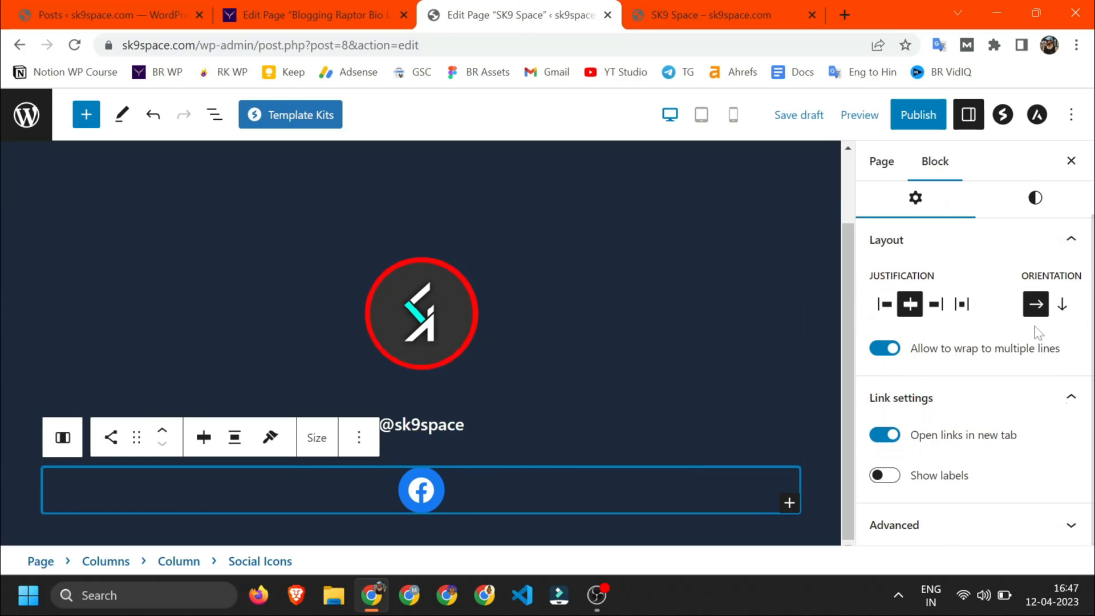
{"action": "left_click", "coordinate": [1034, 207]}
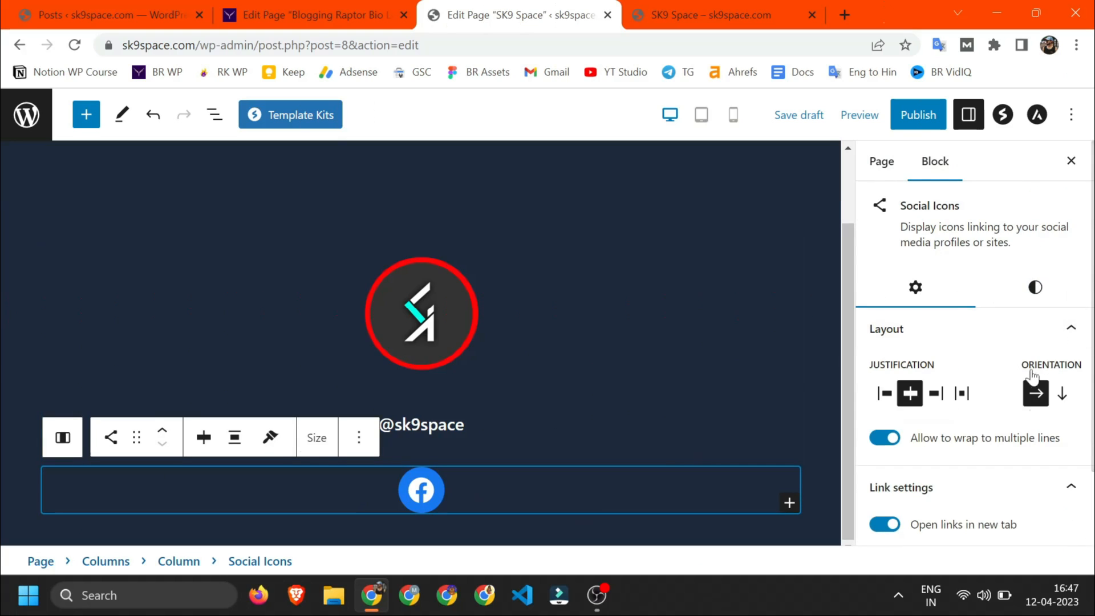
{"action": "scroll", "coordinate": [936, 348], "scroll_direction": "down", "scroll_amount": 1}
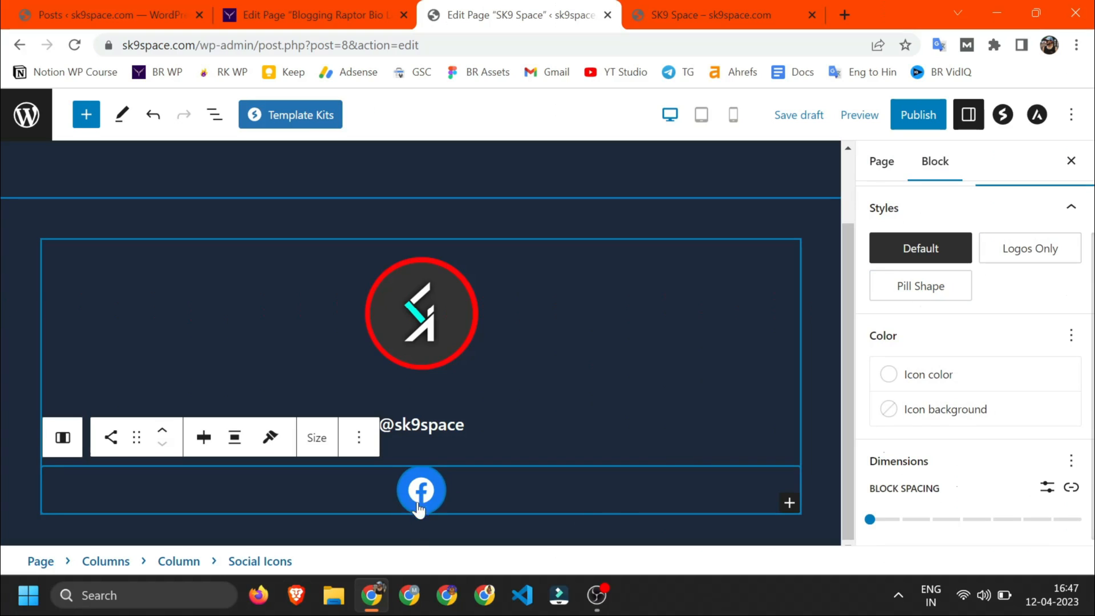
{"action": "mouse_move", "coordinate": [1017, 250]}
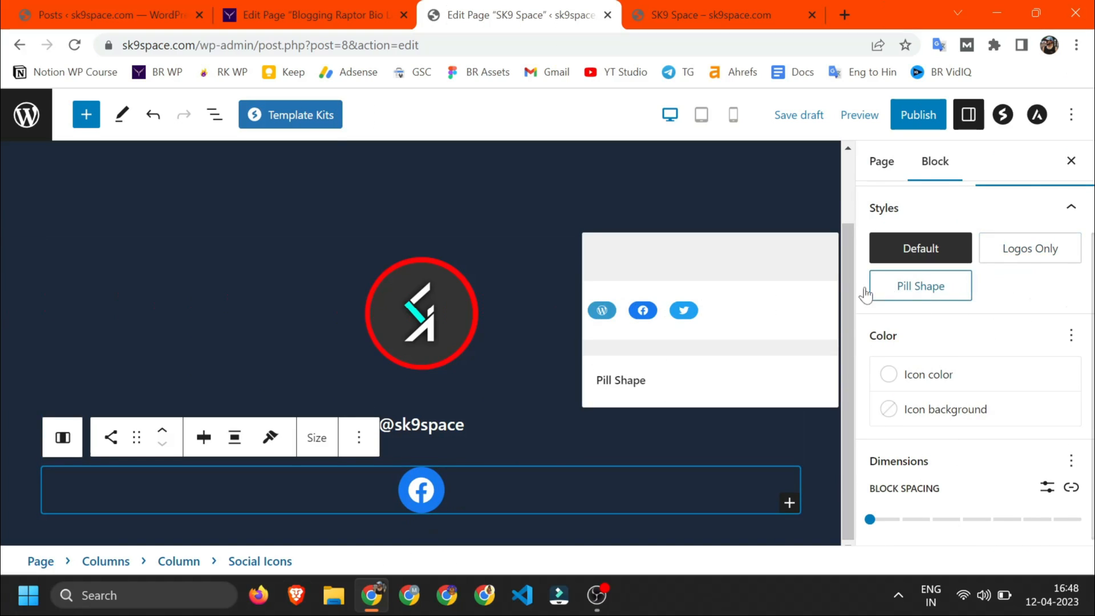
{"action": "mouse_move", "coordinate": [930, 287]}
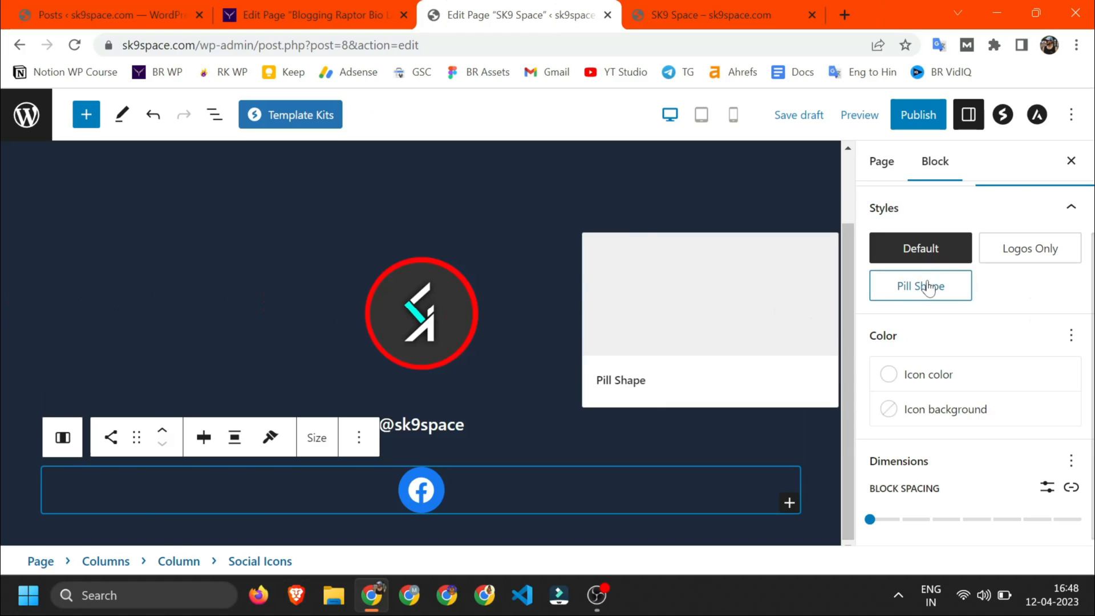
{"action": "left_click", "coordinate": [1013, 249]}
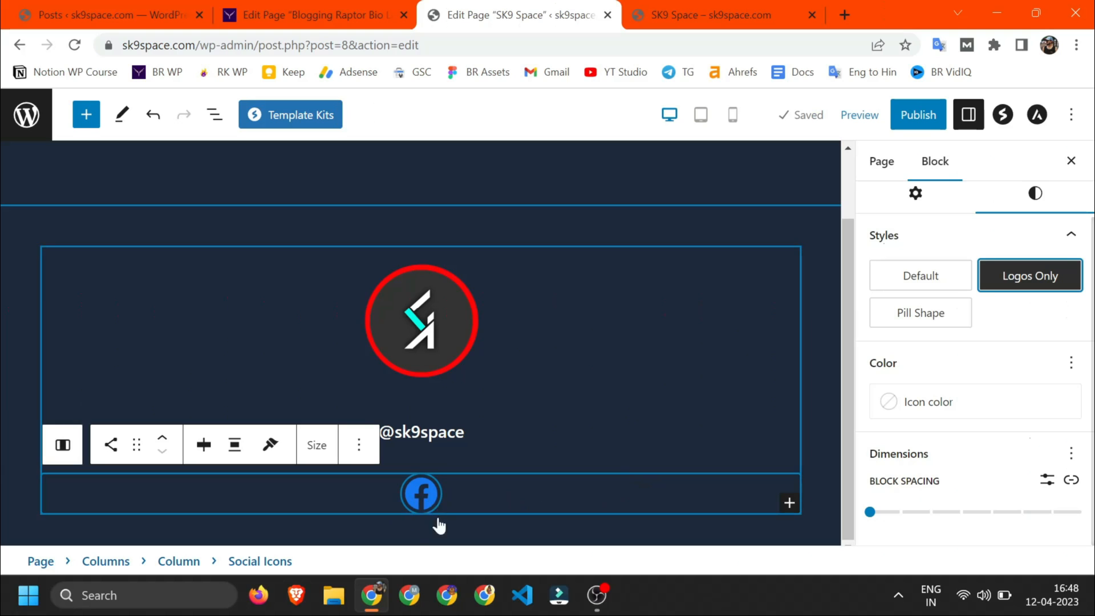
Step: Set the social icons' color to white Theme Color 6 (#FFFFFF) and their size to Normal
{"action": "left_click", "coordinate": [918, 401]}
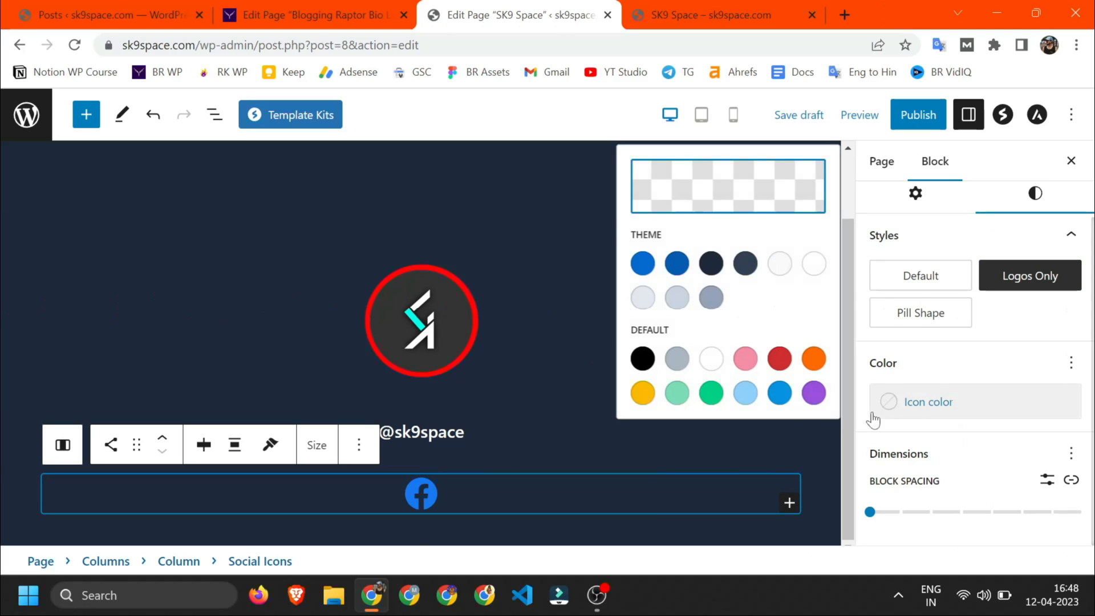
{"action": "left_click", "coordinate": [813, 264]}
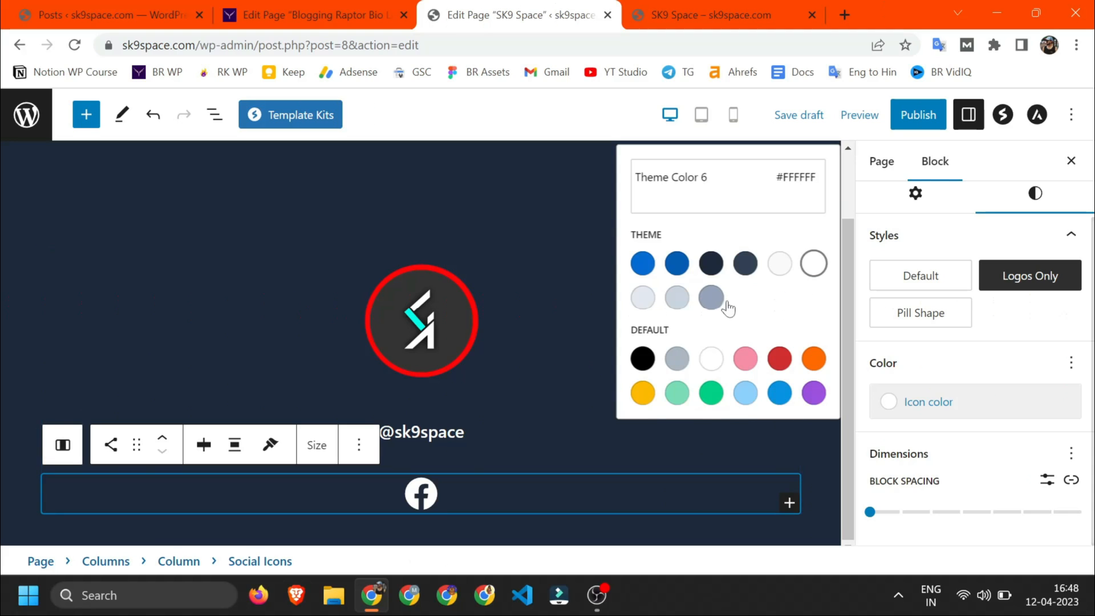
{"action": "left_click", "coordinate": [421, 494]}
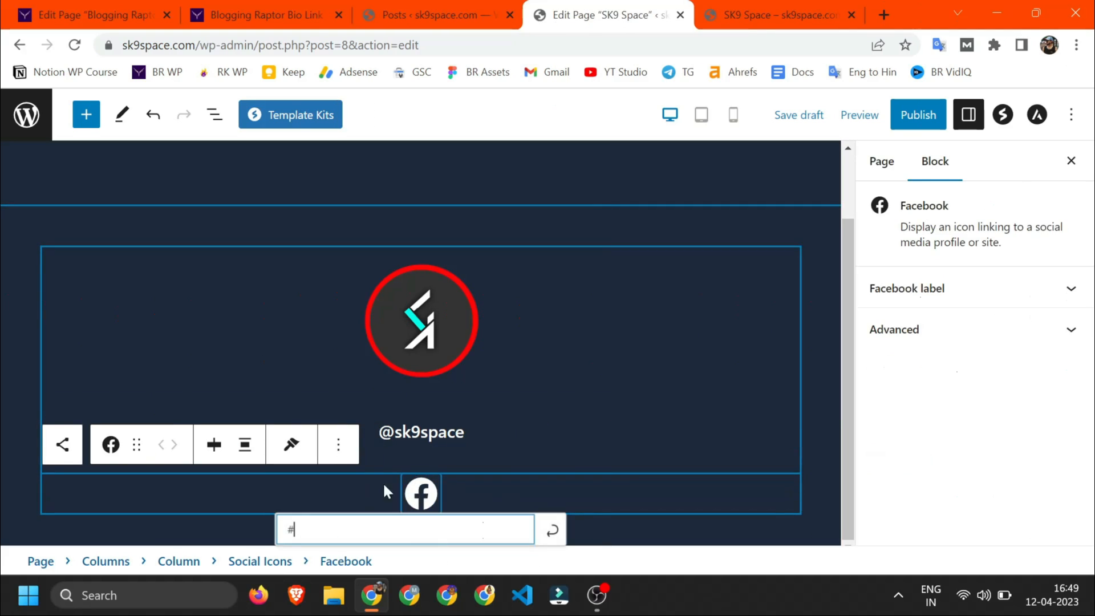
{"action": "left_click", "coordinate": [394, 492]}
{"action": "left_click", "coordinate": [315, 446]}
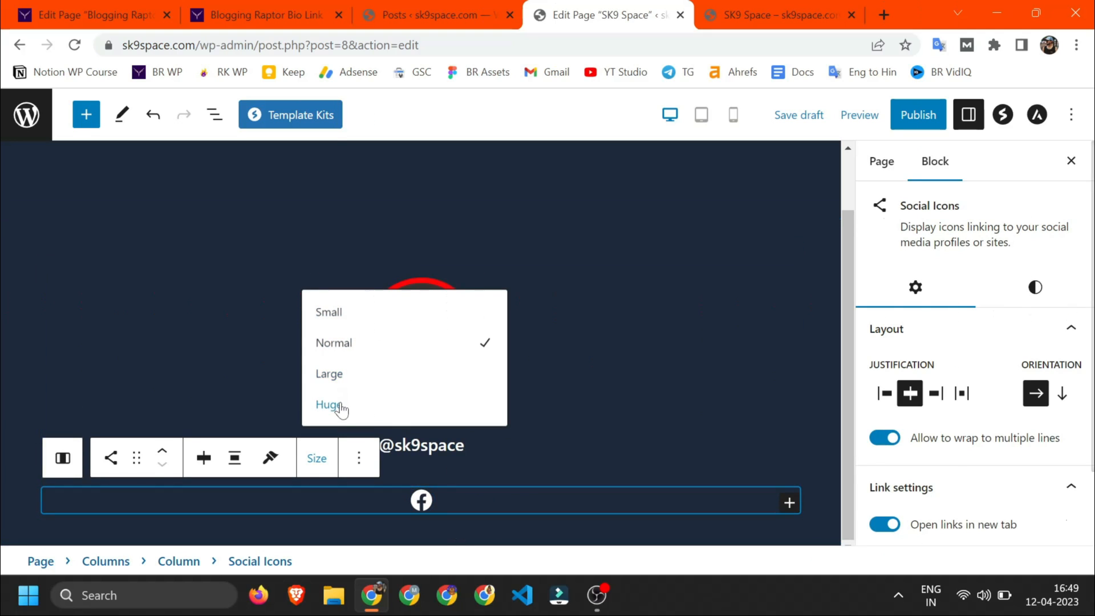
Step: Add a Twitter icon beside the Facebook one with "#" as its link address
{"action": "left_click", "coordinate": [789, 501]}
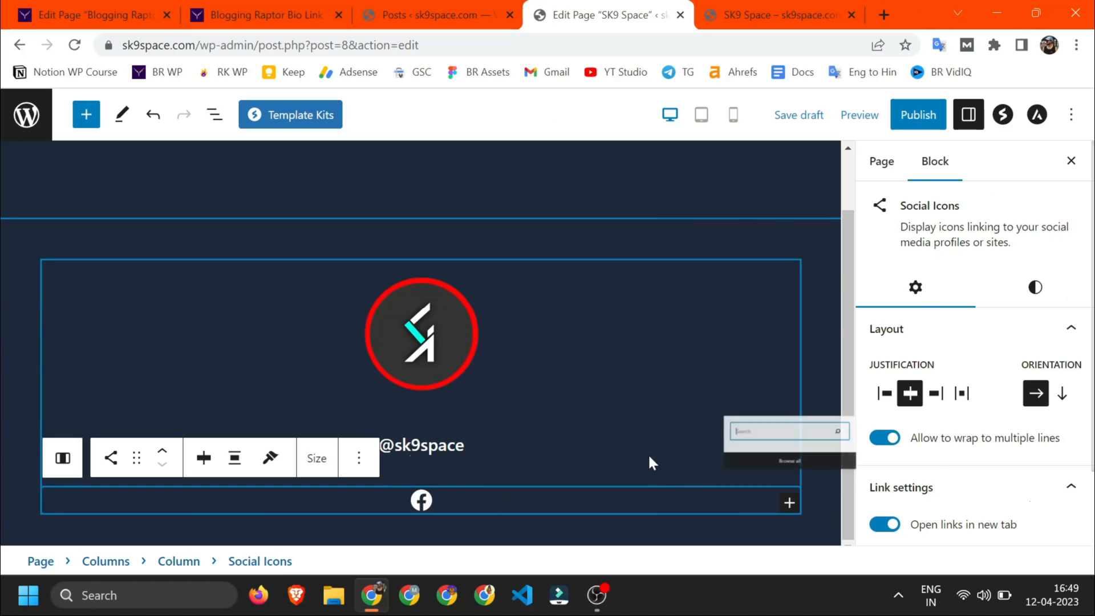
{"action": "type", "text": "twi"}
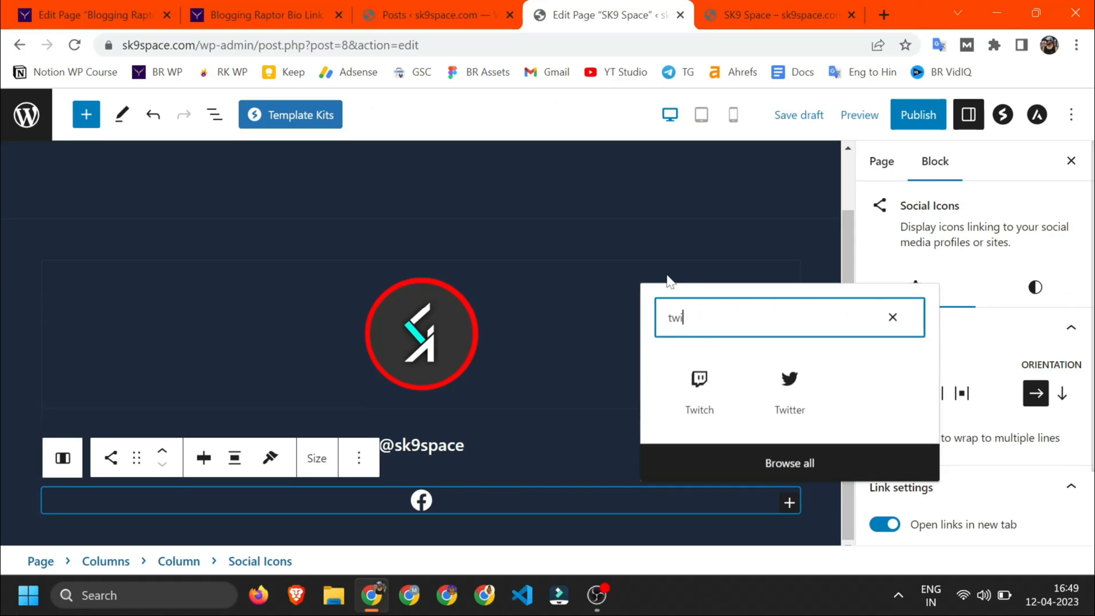
{"action": "left_click", "coordinate": [778, 394]}
{"action": "left_click", "coordinate": [437, 502]}
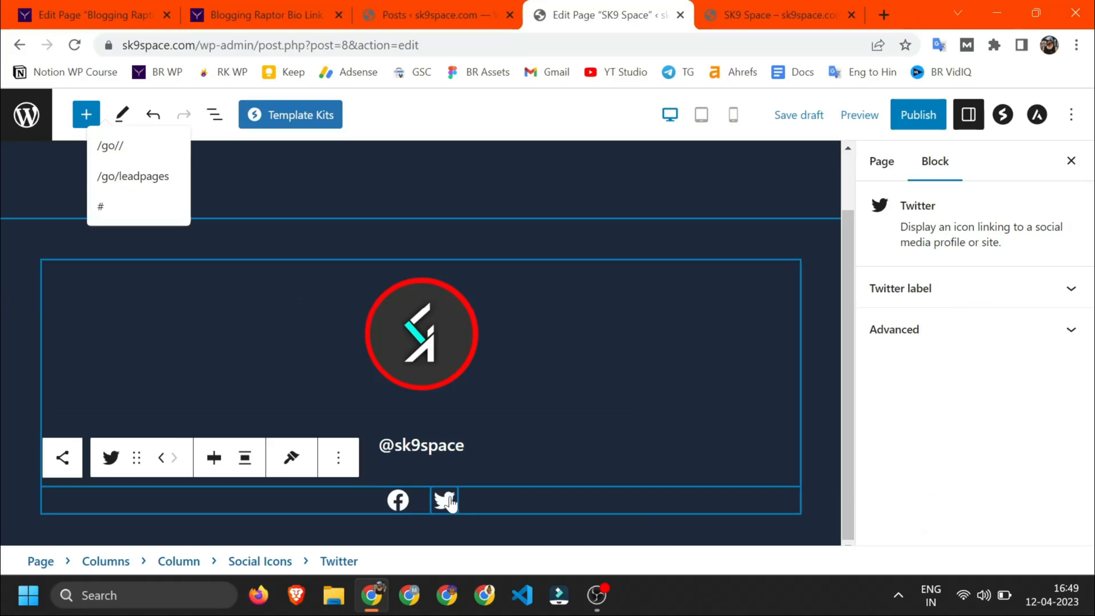
{"action": "type", "text": "#"}
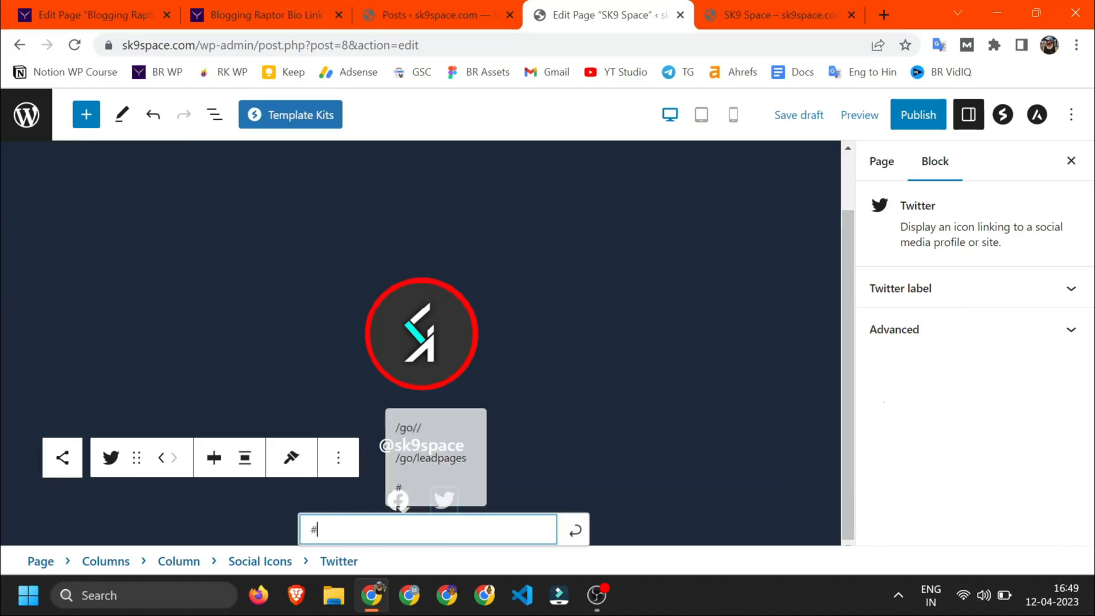
{"action": "left_click", "coordinate": [456, 498]}
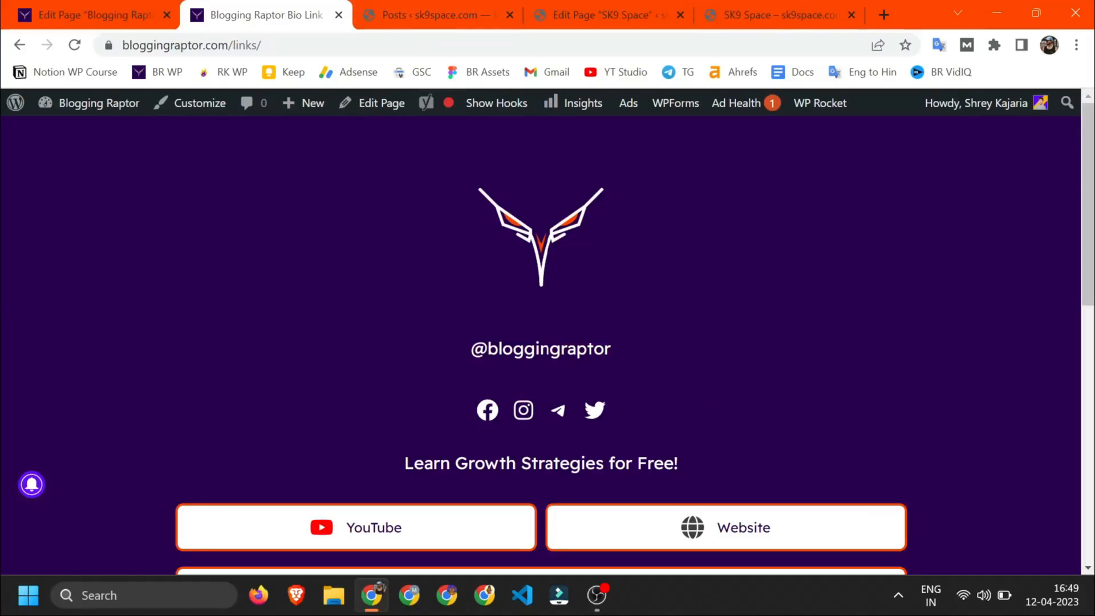
Step: Copy "Learn Growth Strategies for Free!" from the Blogging Raptor links page into a new paragraph below the SK9 Space social icons
{"action": "left_click_drag", "start_coordinate": [404, 463], "coordinate": [724, 471]}
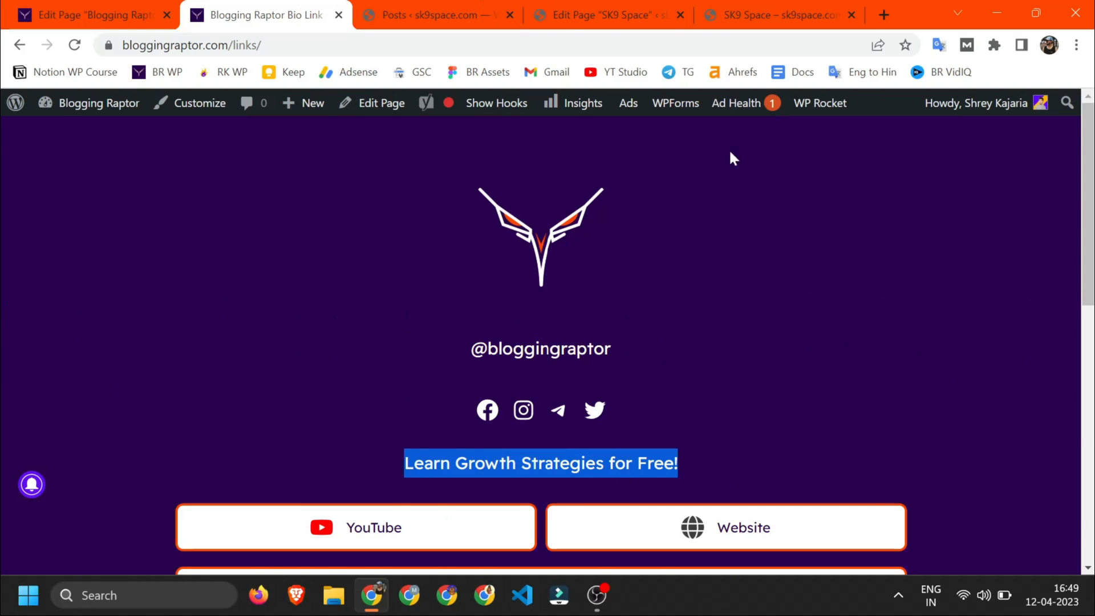
{"action": "key", "text": "ctrl+Tab"}
{"action": "key", "text": "ctrl+Tab"}
{"action": "left_click", "coordinate": [359, 458]}
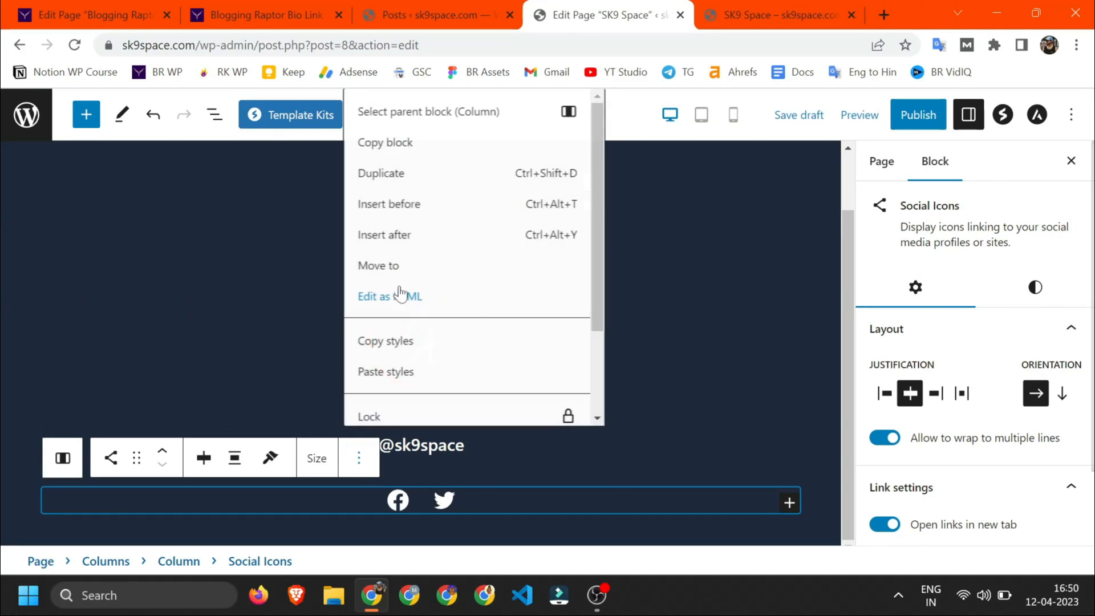
{"action": "key", "text": "ctrl+shift+Tab"}
{"action": "key", "text": "ctrl+shift+Tab"}
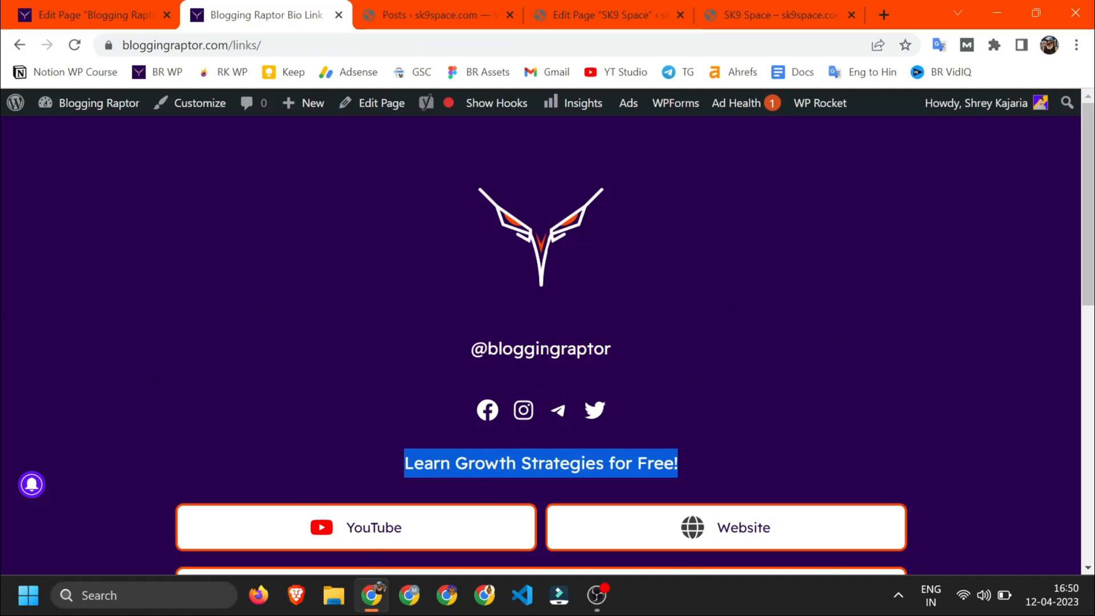
{"action": "right_click", "coordinate": [500, 468]}
{"action": "left_click", "coordinate": [542, 237]}
{"action": "left_click", "coordinate": [604, 15]}
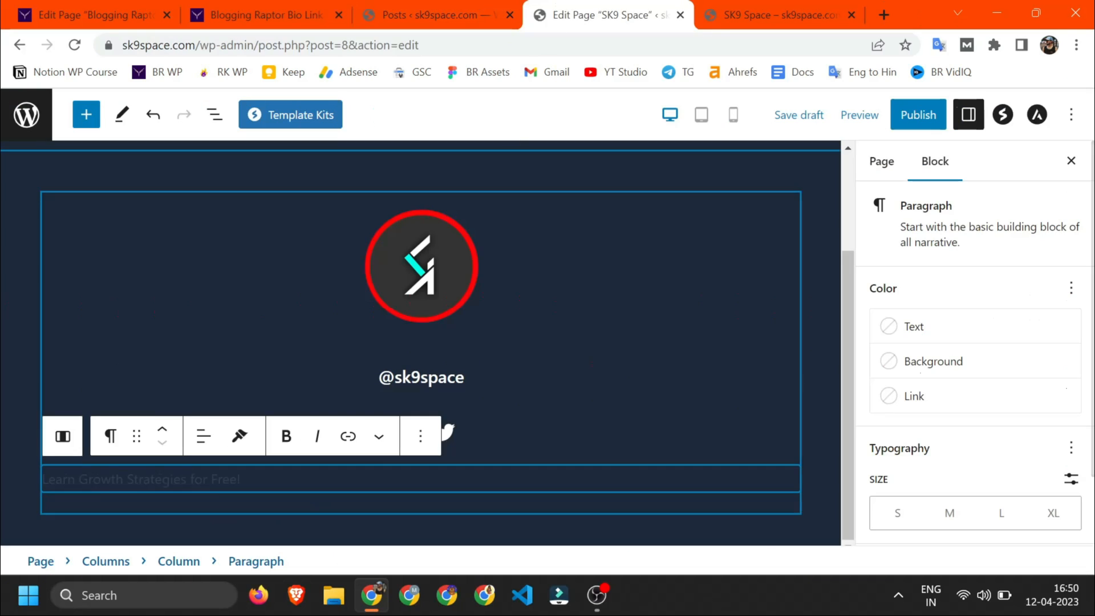
Step: Center the tagline paragraph and set its text color to Theme Color 5 (#F9FAFB)
{"action": "left_click", "coordinate": [203, 436]}
{"action": "left_click", "coordinate": [254, 517]}
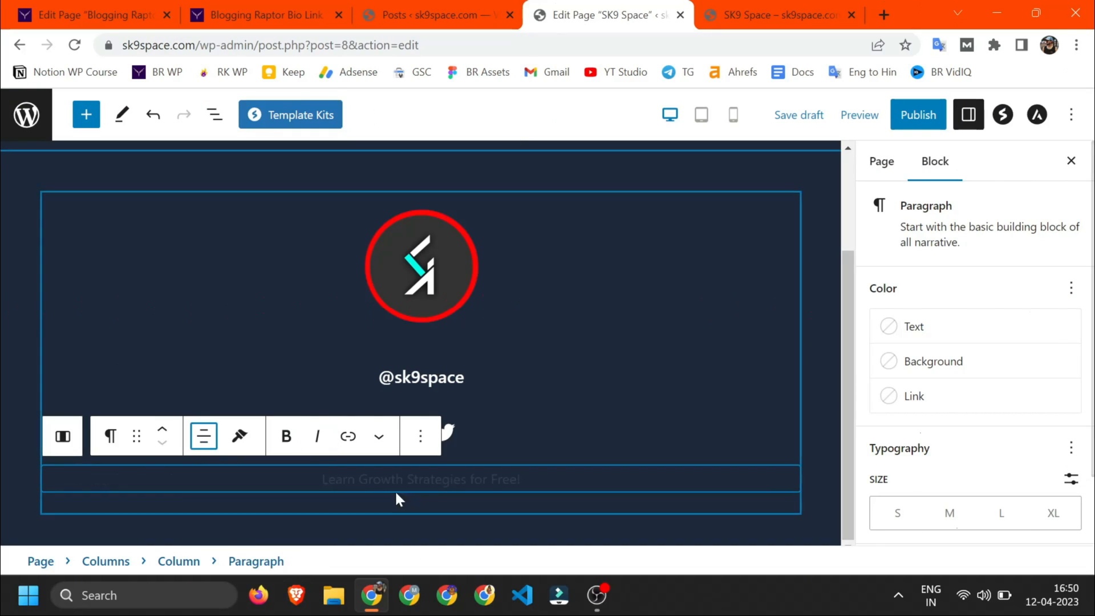
{"action": "left_click", "coordinate": [915, 325]}
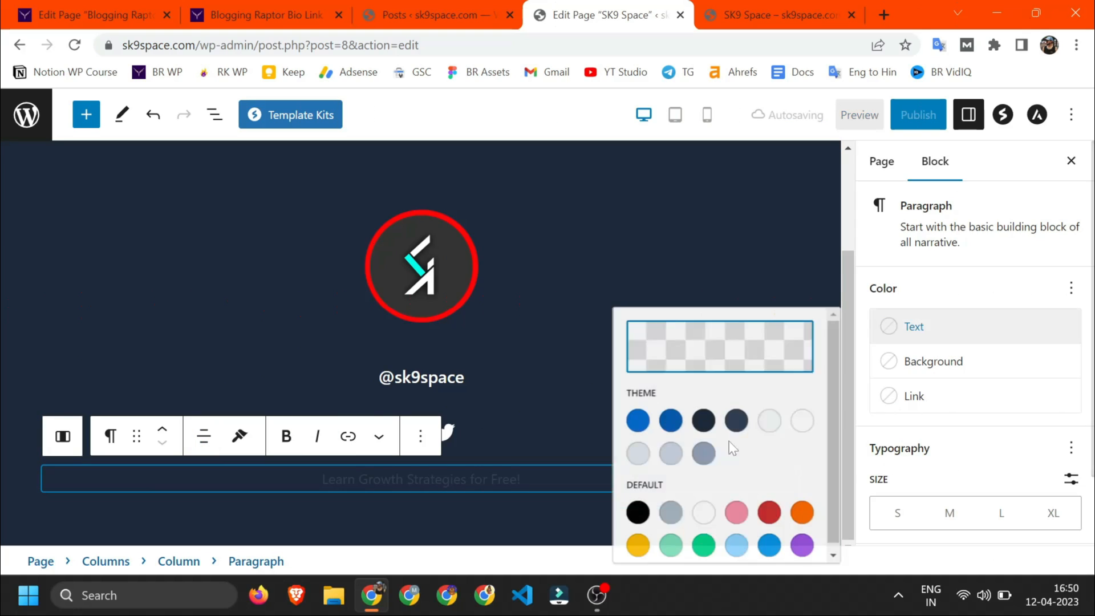
{"action": "left_click", "coordinate": [765, 425]}
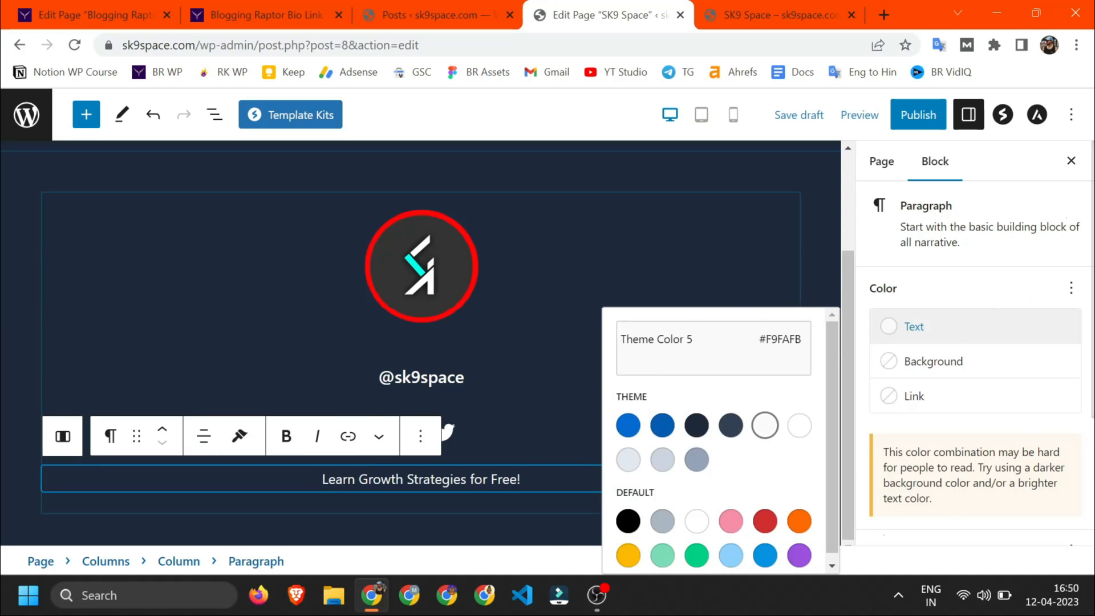
Step: Make the whole tagline bold, and compare the SK9 Space preview with the Blogging Raptor links page
{"action": "left_click", "coordinate": [479, 479]}
{"action": "triple_click", "coordinate": [479, 479]}
{"action": "key", "text": "ctrl+b"}
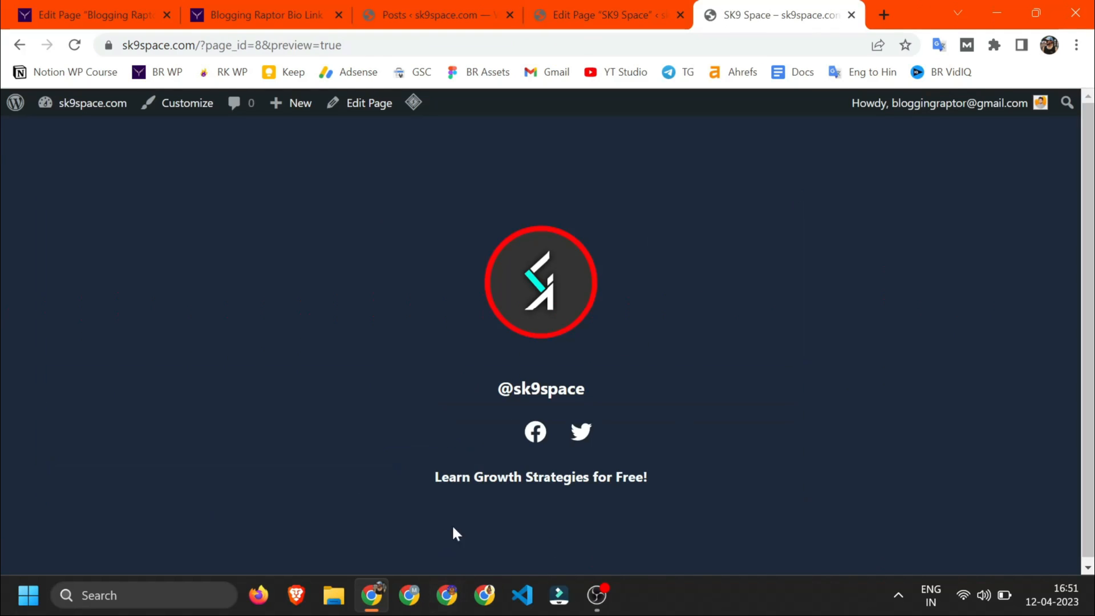
{"action": "left_click", "coordinate": [285, 13]}
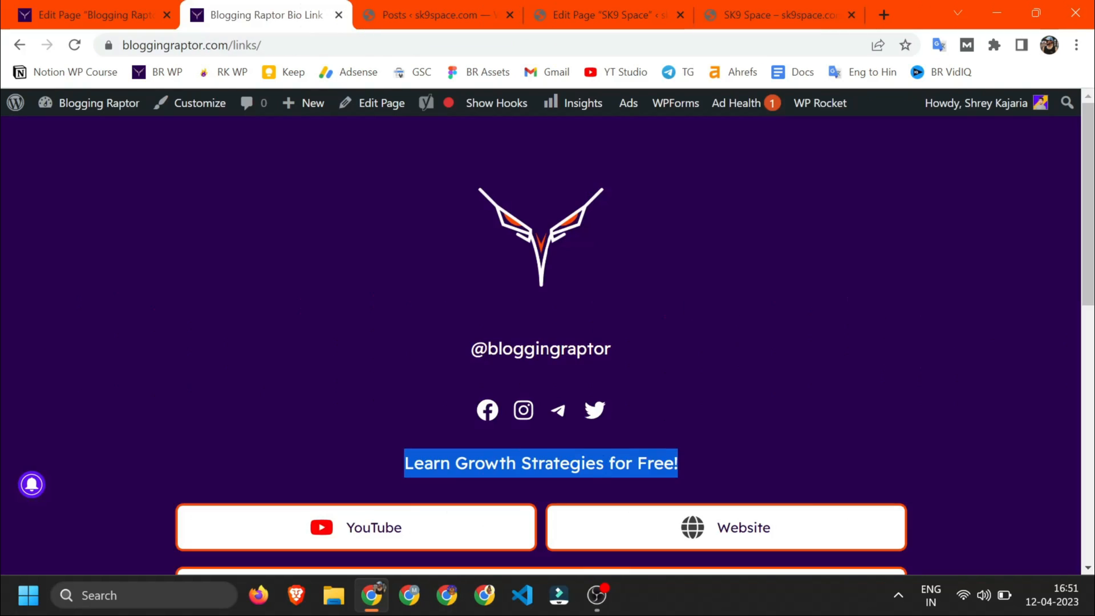
{"action": "scroll", "coordinate": [302, 353], "scroll_direction": "down", "scroll_amount": 2}
{"action": "left_click", "coordinate": [775, 15]}
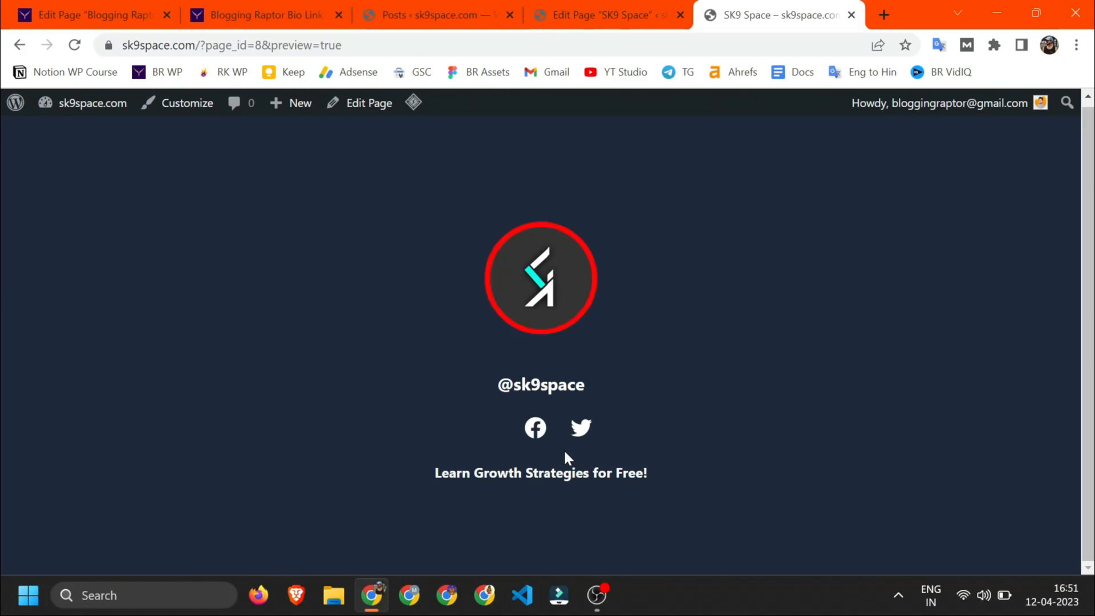
{"action": "left_click", "coordinate": [604, 15]}
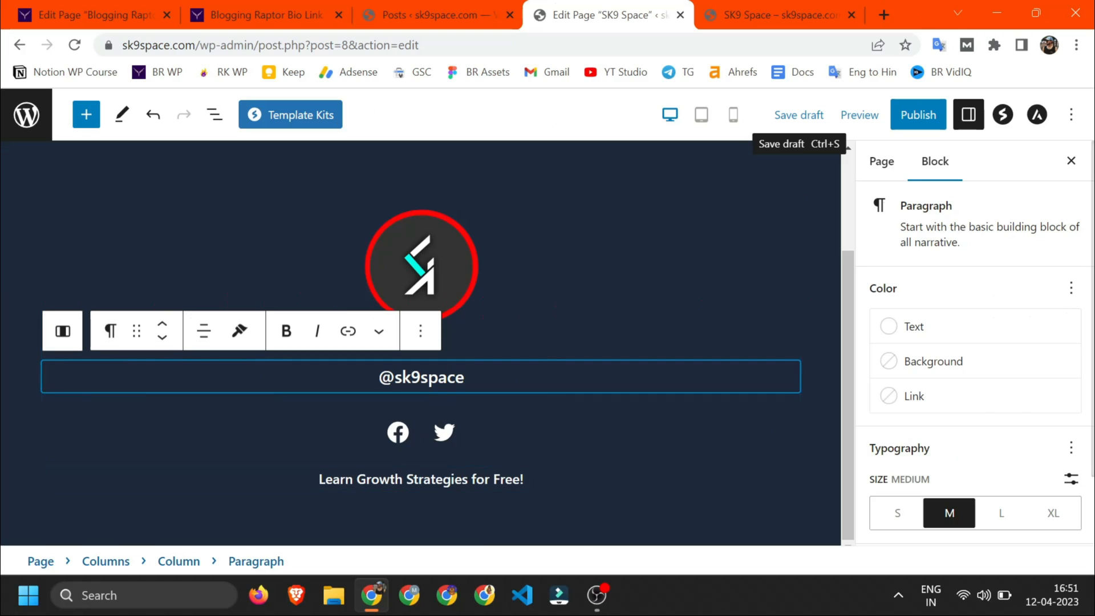
{"action": "left_click", "coordinate": [458, 433]}
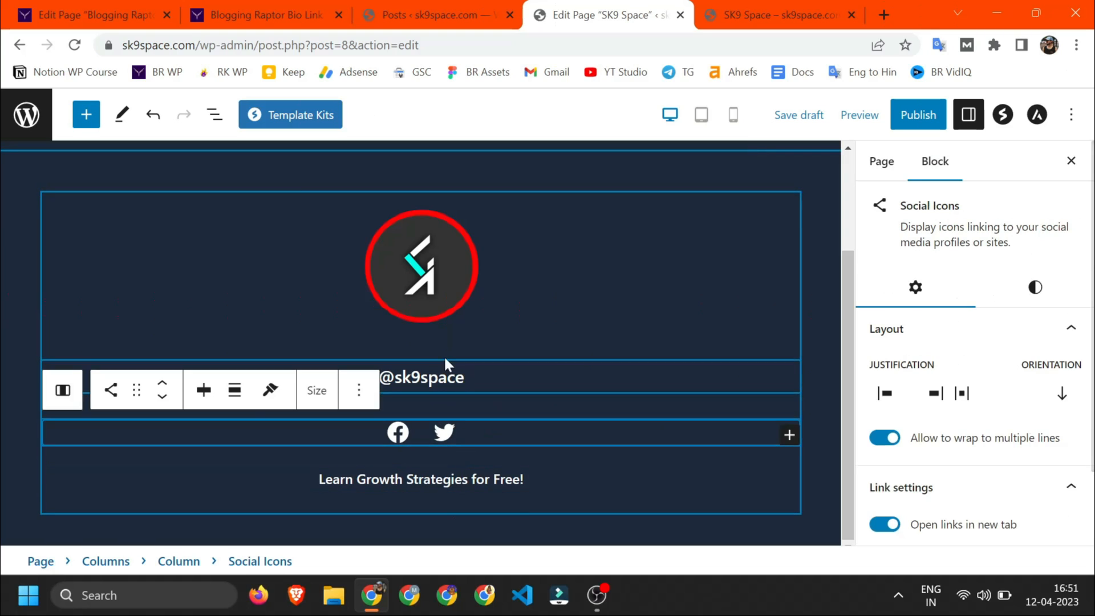
{"action": "left_click", "coordinate": [365, 393]}
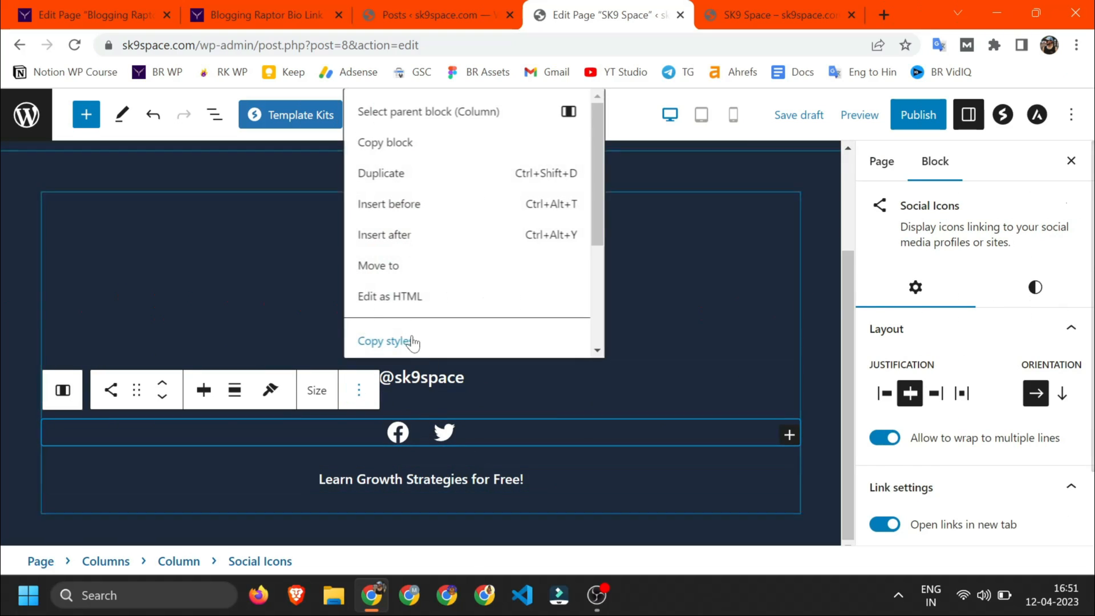
{"action": "left_click", "coordinate": [398, 208]}
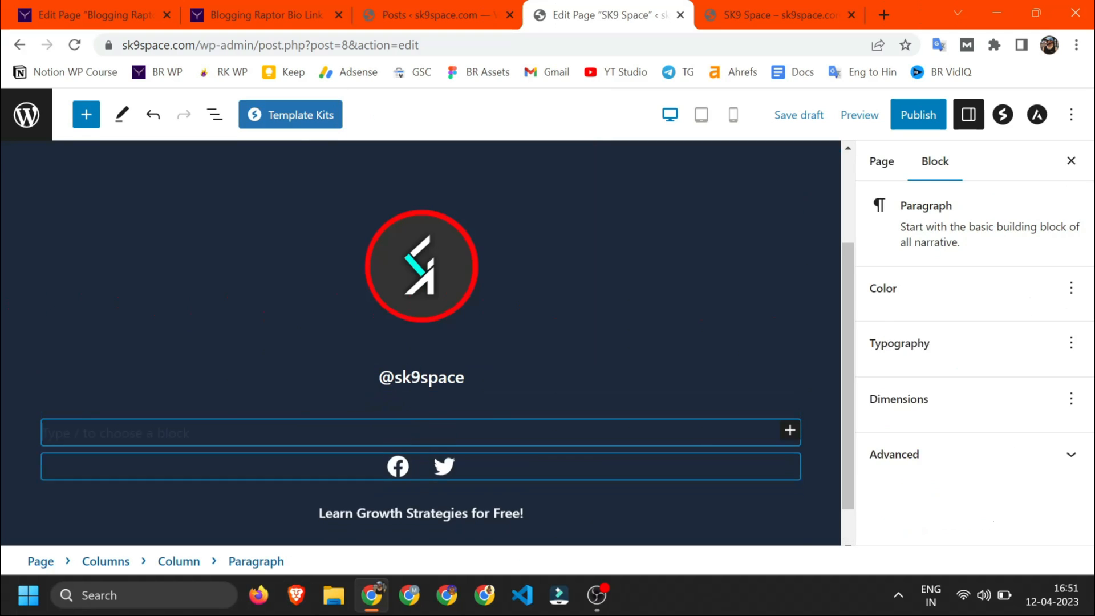
{"action": "type", "text": "/"}
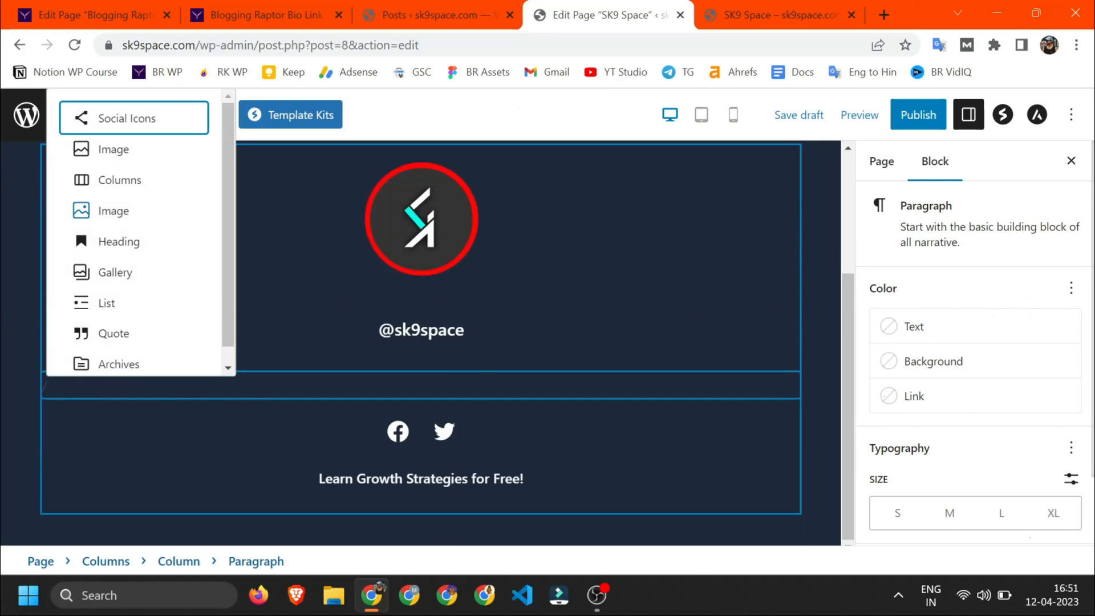
{"action": "type", "text": "spa"}
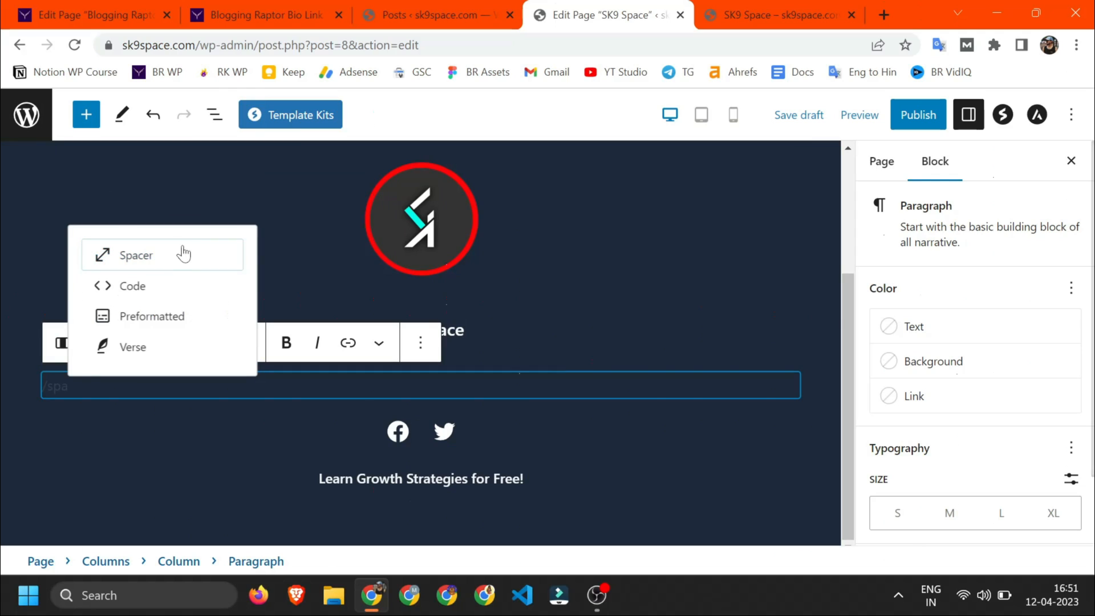
{"action": "key", "text": "Return"}
Step: Set the height of the spacer above the social icons to 18 px
{"action": "left_click", "coordinate": [895, 391]}
{"action": "key", "text": "BackSpace"}
{"action": "key", "text": "BackSpace"}
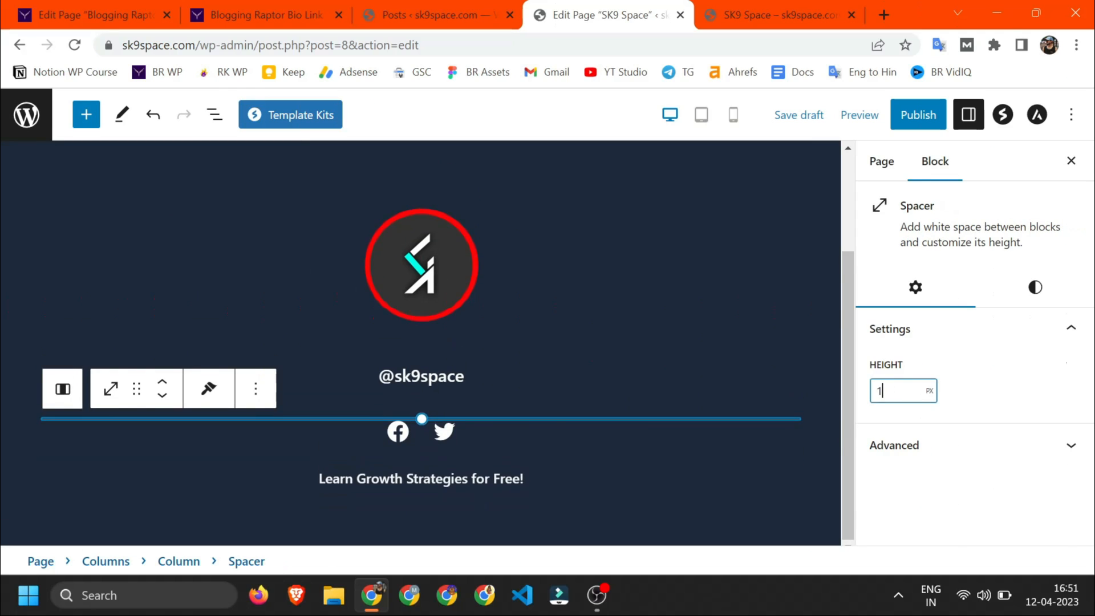
{"action": "type", "text": "8"}
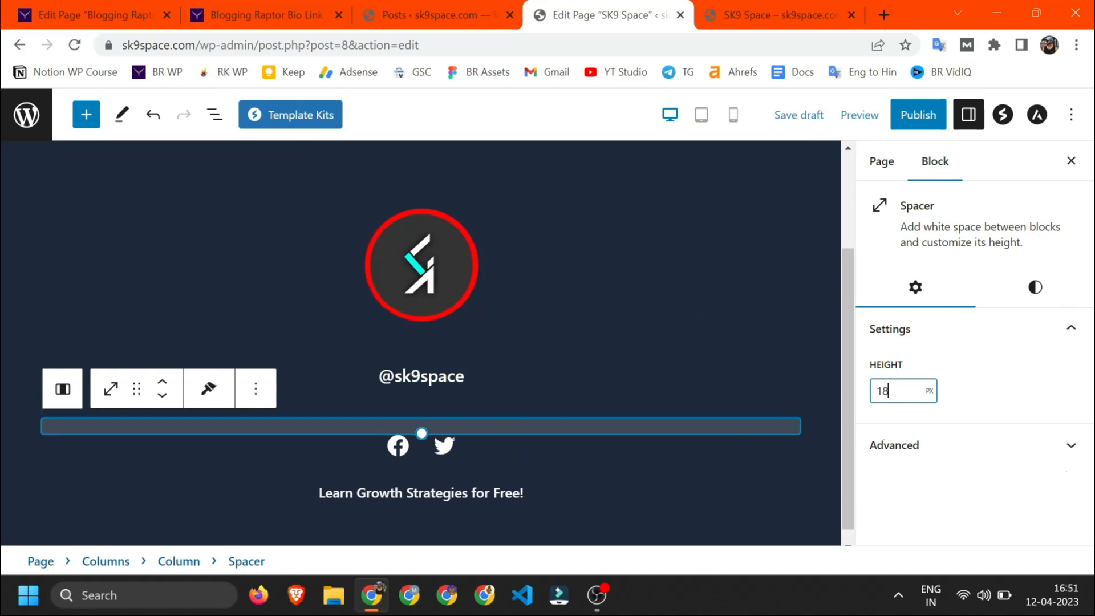
Step: Copy and paste the 18 px spacer, placing the copy between the social icons and the tagline
{"action": "left_click", "coordinate": [281, 424]}
{"action": "left_click", "coordinate": [479, 430]}
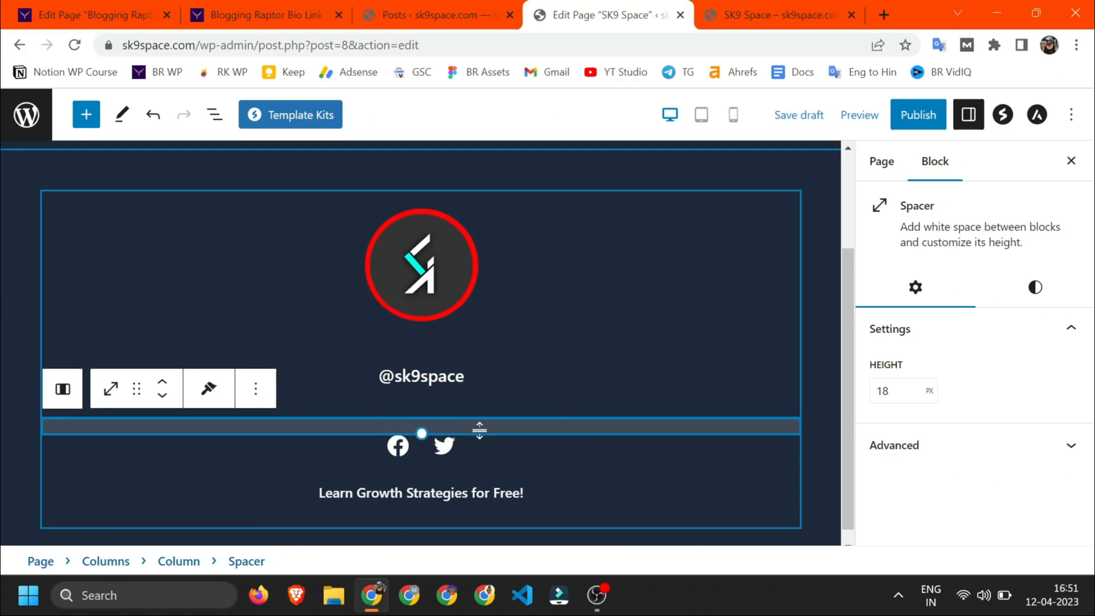
{"action": "left_click", "coordinate": [308, 142]}
{"action": "key", "text": "ctrl+v"}
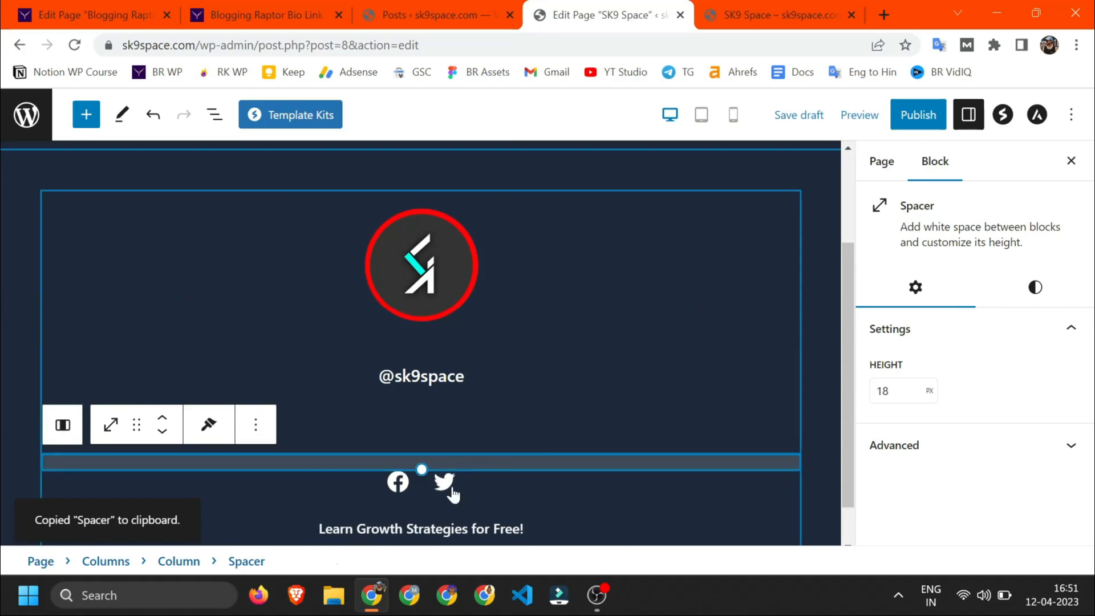
{"action": "left_click", "coordinate": [177, 431]}
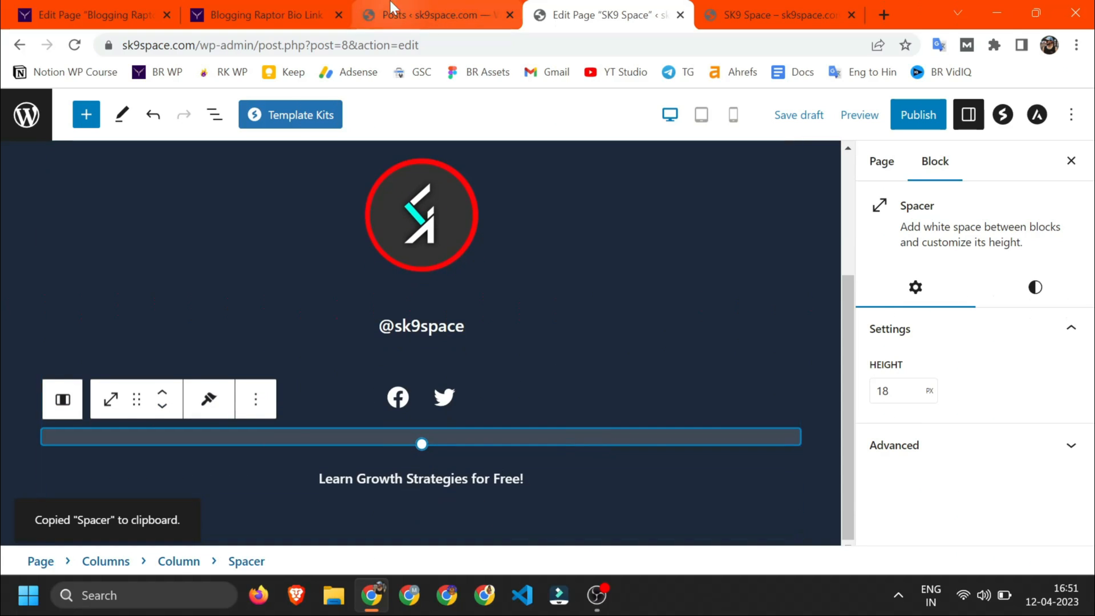
Step: Insert a Columns block with the 50 / 50 variation below the tagline, using the Blogging Raptor links page as the layout reference
{"action": "left_click", "coordinate": [250, 1]}
{"action": "scroll", "coordinate": [371, 327], "scroll_direction": "down", "scroll_amount": 1}
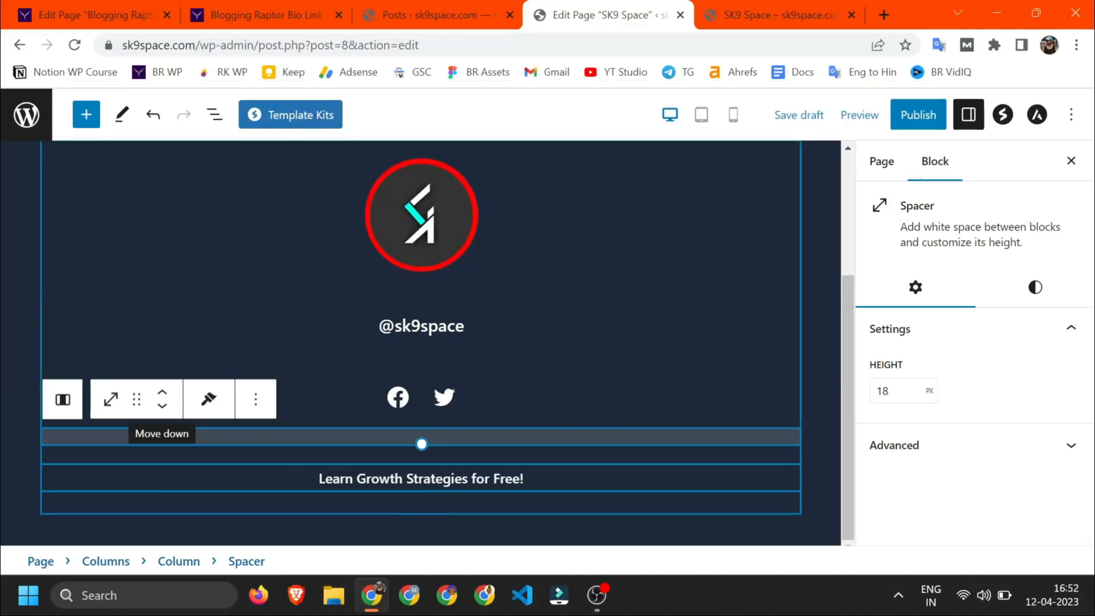
{"action": "triple_click", "coordinate": [421, 479]}
{"action": "left_click", "coordinate": [423, 436]}
{"action": "left_click", "coordinate": [456, 203]}
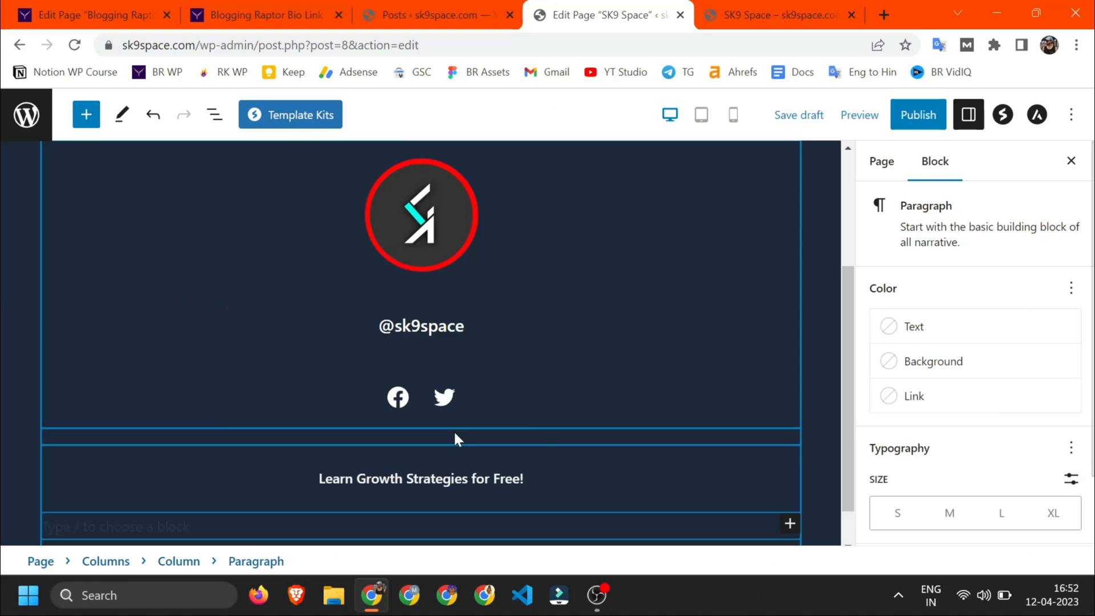
{"action": "type", "text": "/col"}
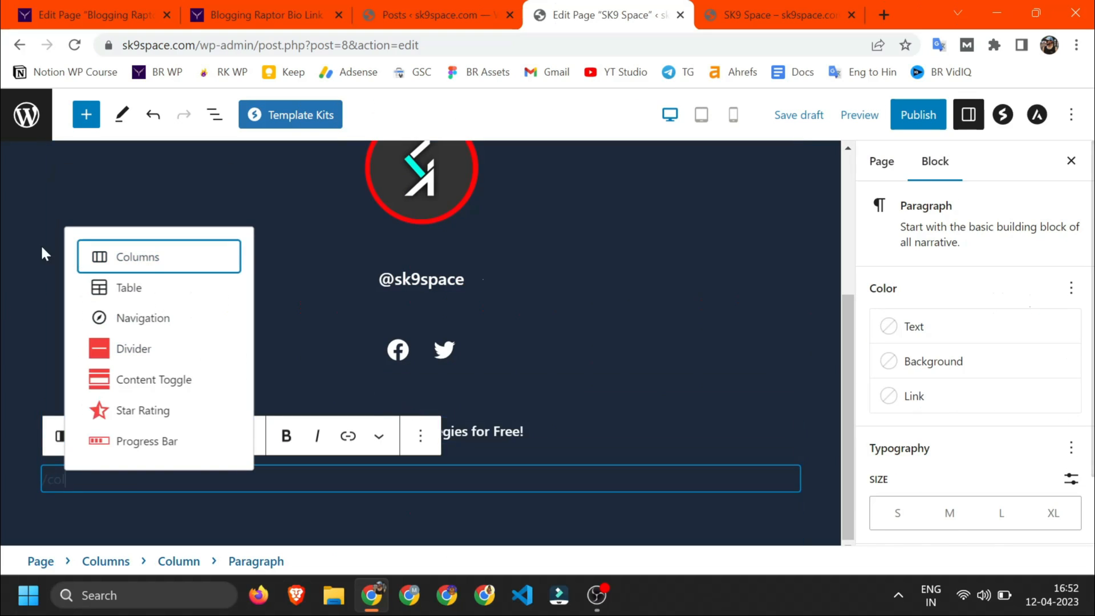
{"action": "left_click", "coordinate": [151, 256]}
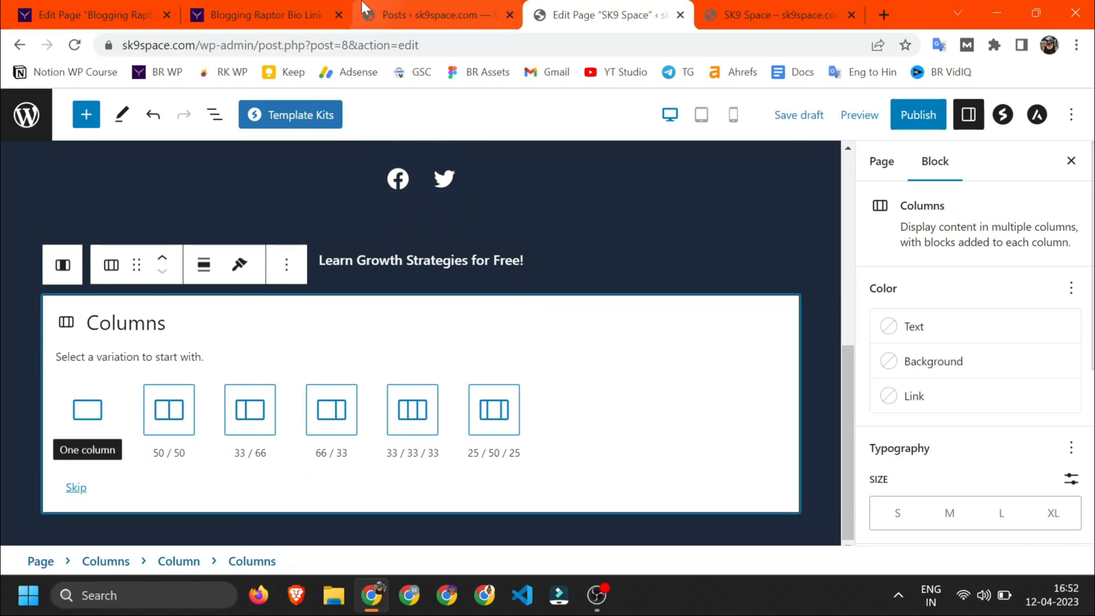
{"action": "left_click", "coordinate": [308, 7]}
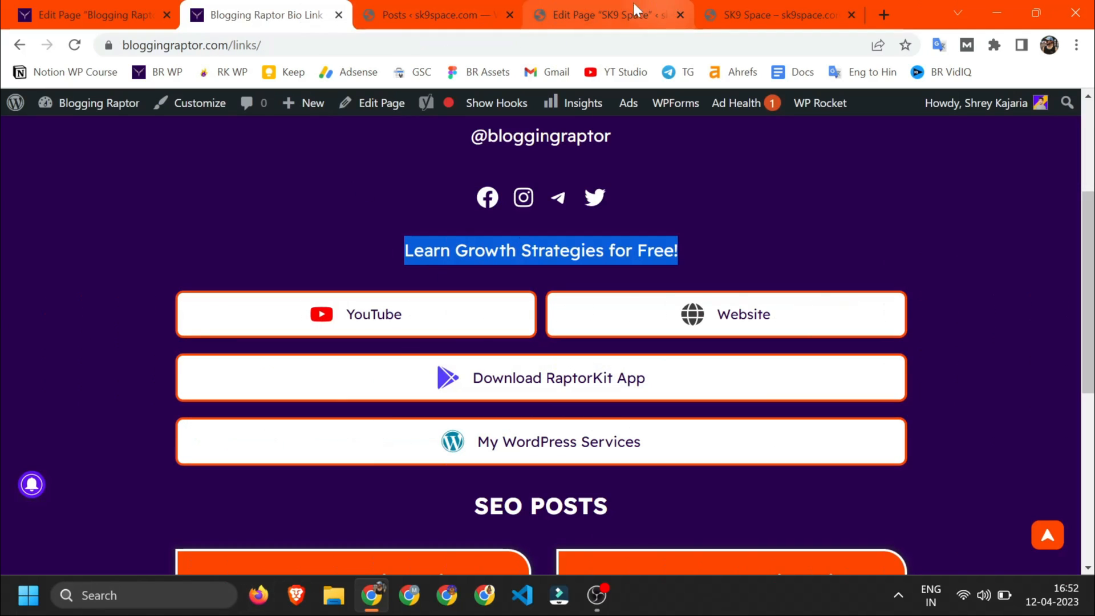
{"action": "left_click", "coordinate": [602, 12]}
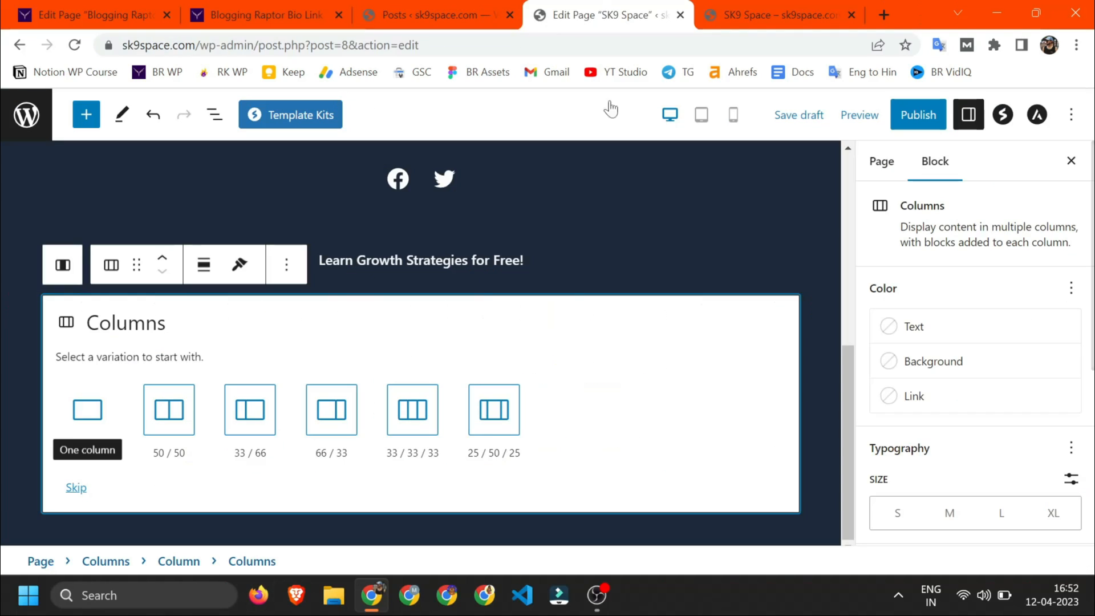
{"action": "left_click", "coordinate": [169, 419]}
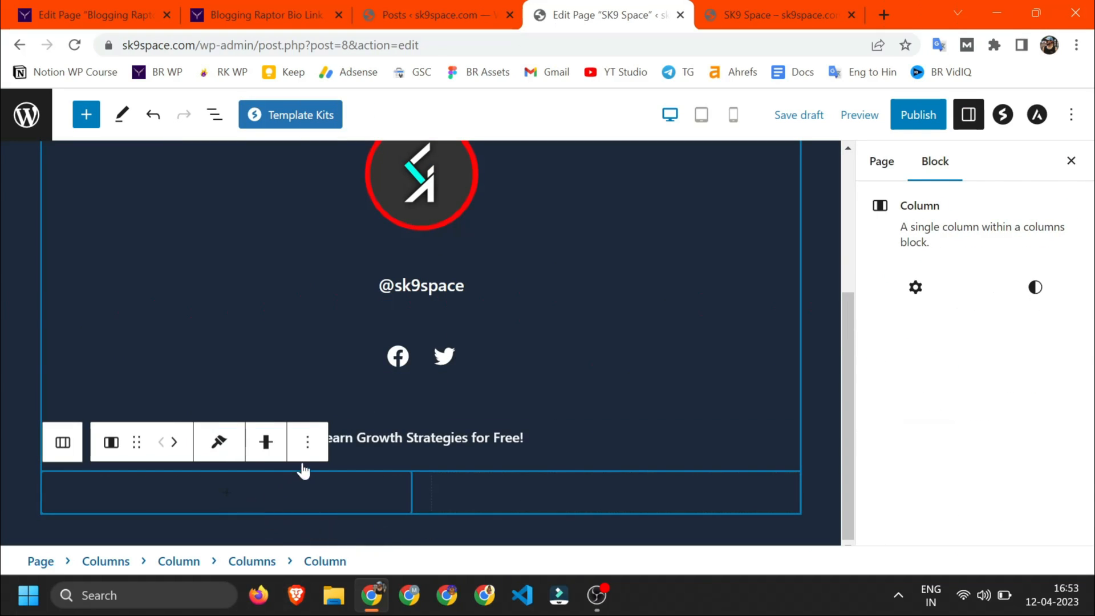
Step: Insert into the first column the same multi-button Buttons block that the Blogging Raptor page uses
{"action": "left_click", "coordinate": [303, 474]}
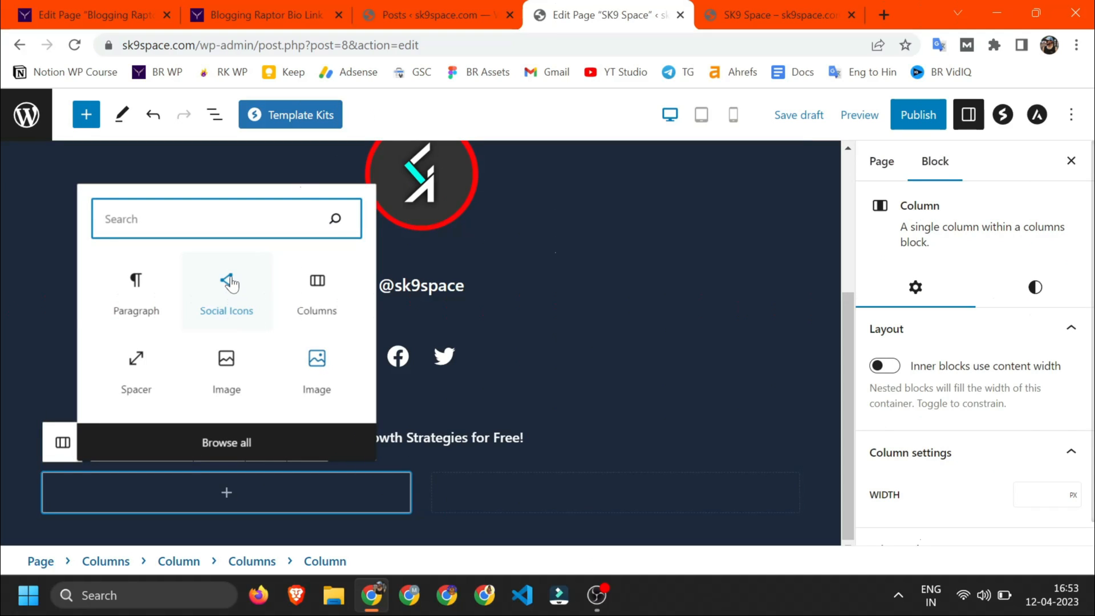
{"action": "type", "text": "/button"}
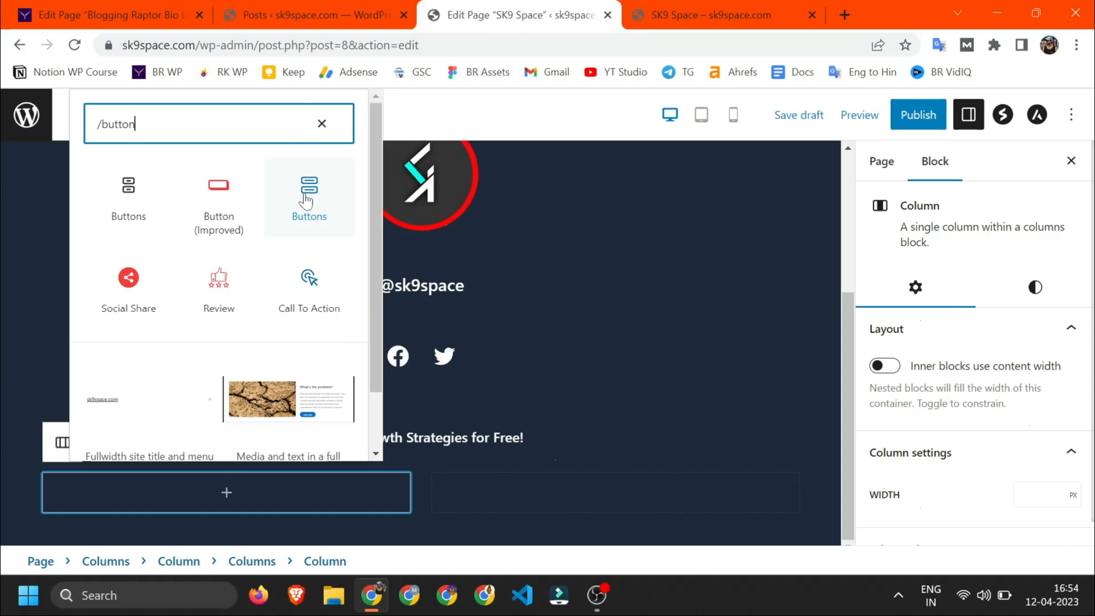
{"action": "left_click", "coordinate": [160, 15]}
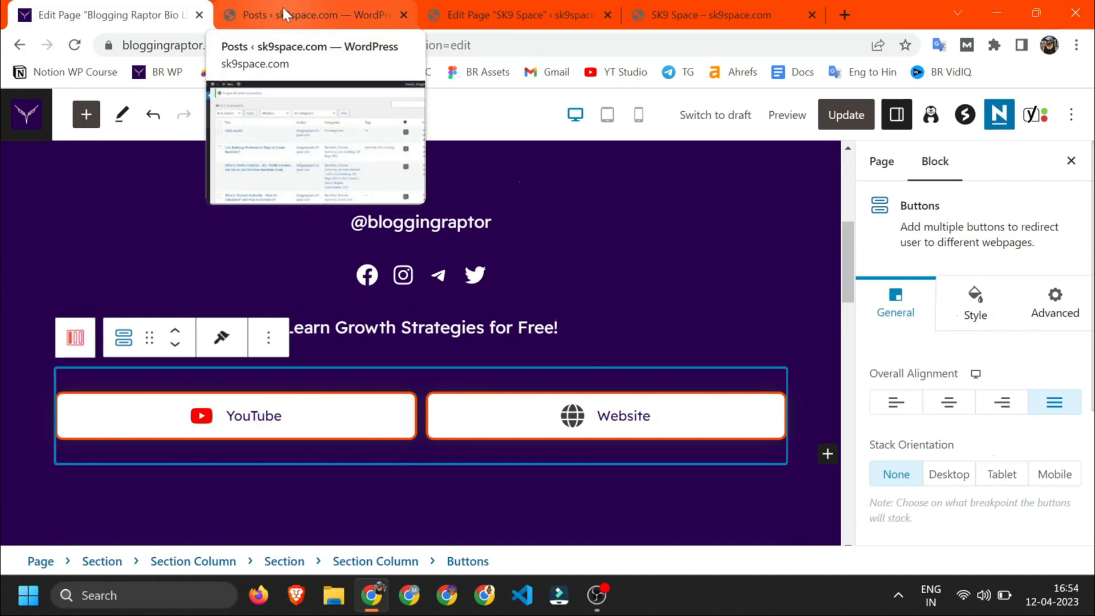
{"action": "left_click", "coordinate": [514, 15]}
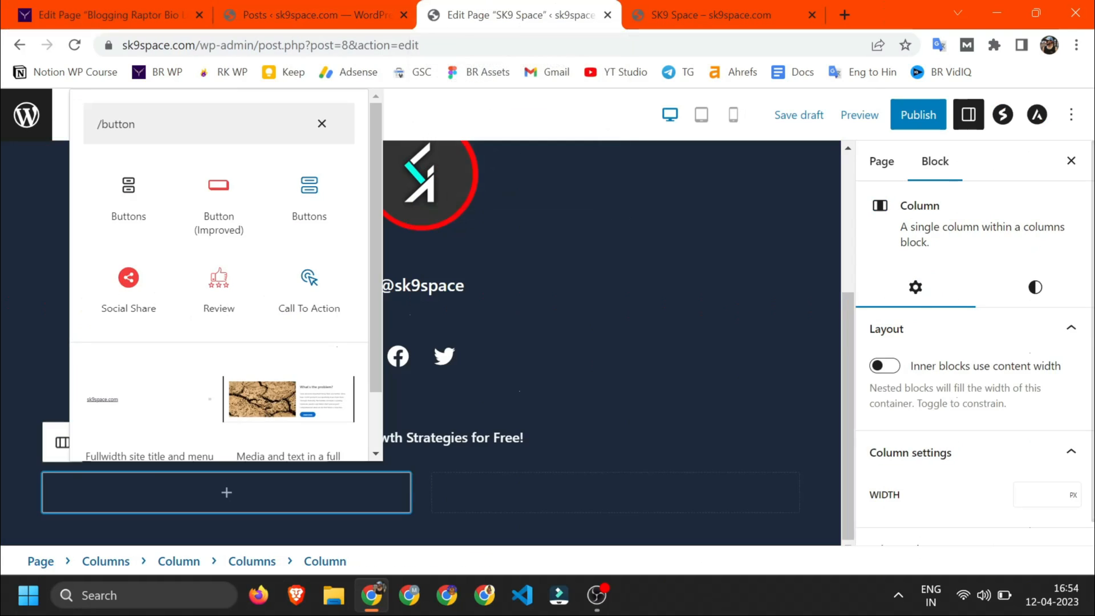
{"action": "left_click", "coordinate": [329, 200]}
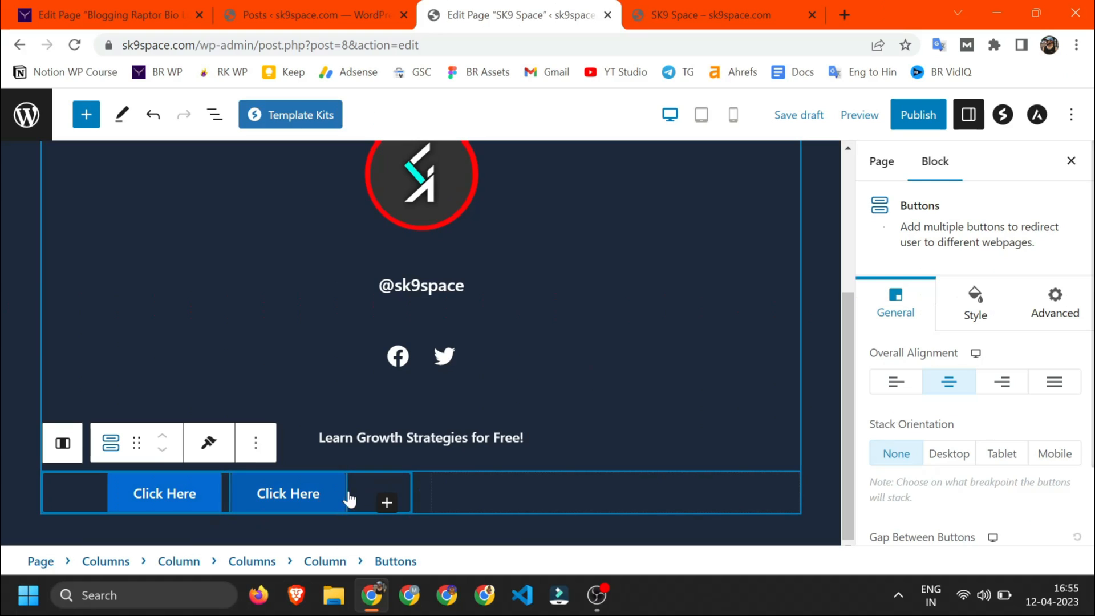
Step: Delete the second "Click Here" button from the Buttons block in the first column
{"action": "left_click", "coordinate": [297, 493]}
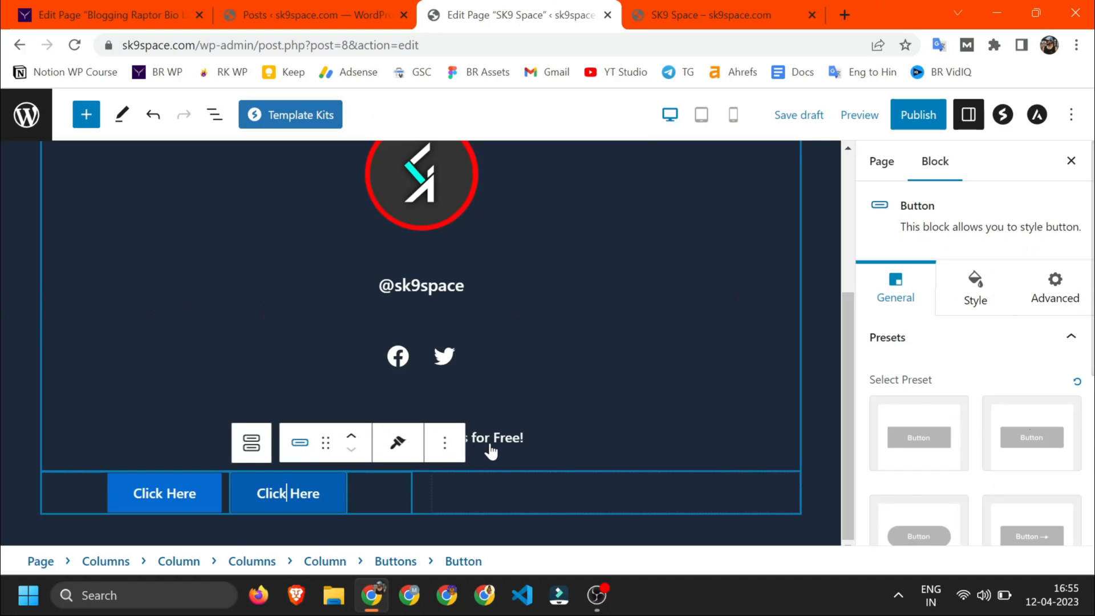
{"action": "left_click", "coordinate": [444, 443]}
{"action": "key", "text": "shift+alt+z"}
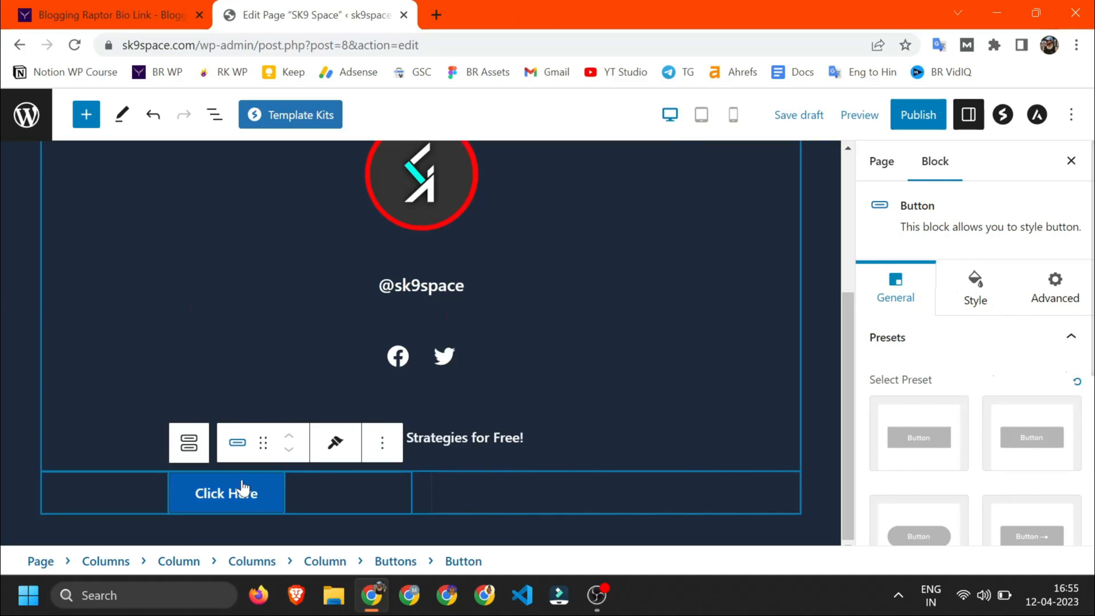
Step: Replace the "Click Here" label of the button in the first column with "Youtube"
{"action": "triple_click", "coordinate": [253, 506]}
{"action": "key", "text": "ctrl+Tab"}
{"action": "key", "text": "ctrl+Tab"}
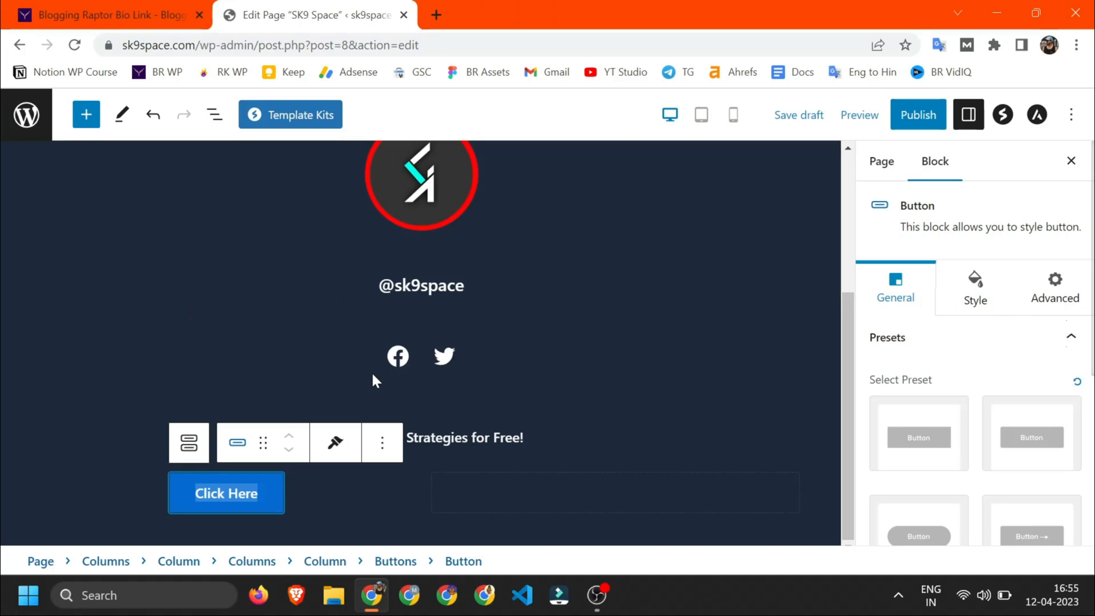
{"action": "type", "text": "Youtube"}
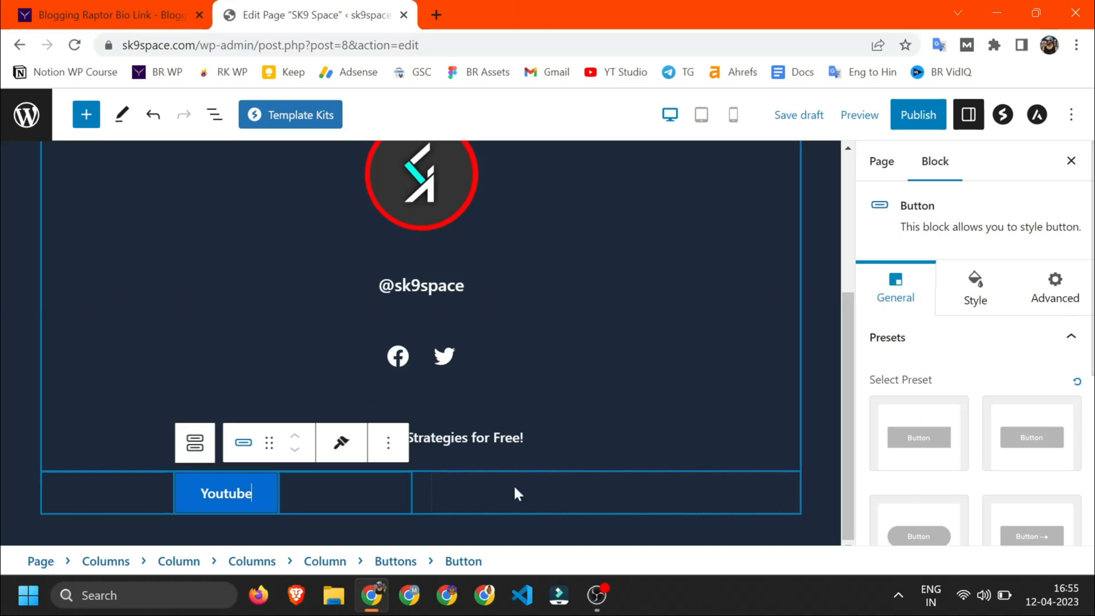
Step: Set the Youtube button's normal background to the off-white palette colour, using the Blogging Raptor page's buttons as the reference
{"action": "scroll", "coordinate": [976, 395], "scroll_direction": "down", "scroll_amount": 4}
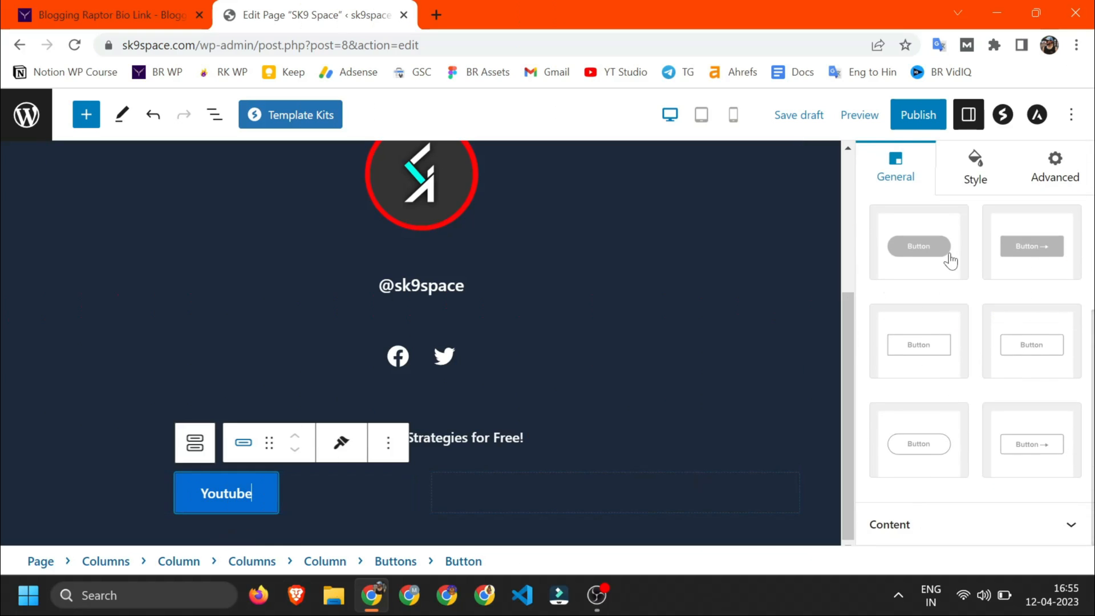
{"action": "left_click", "coordinate": [114, 15]}
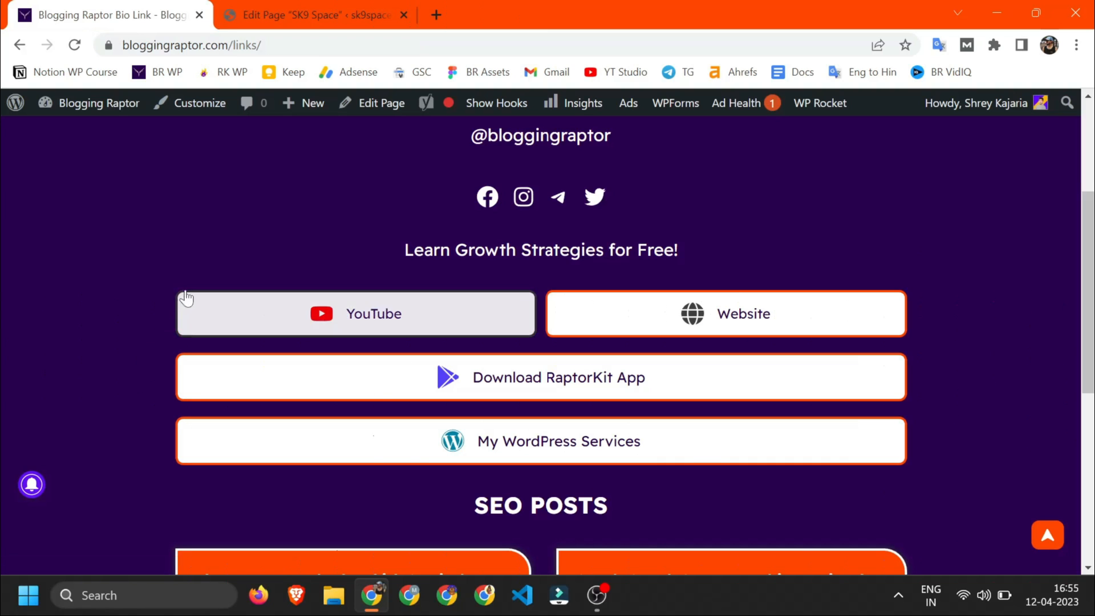
{"action": "left_click", "coordinate": [313, 8]}
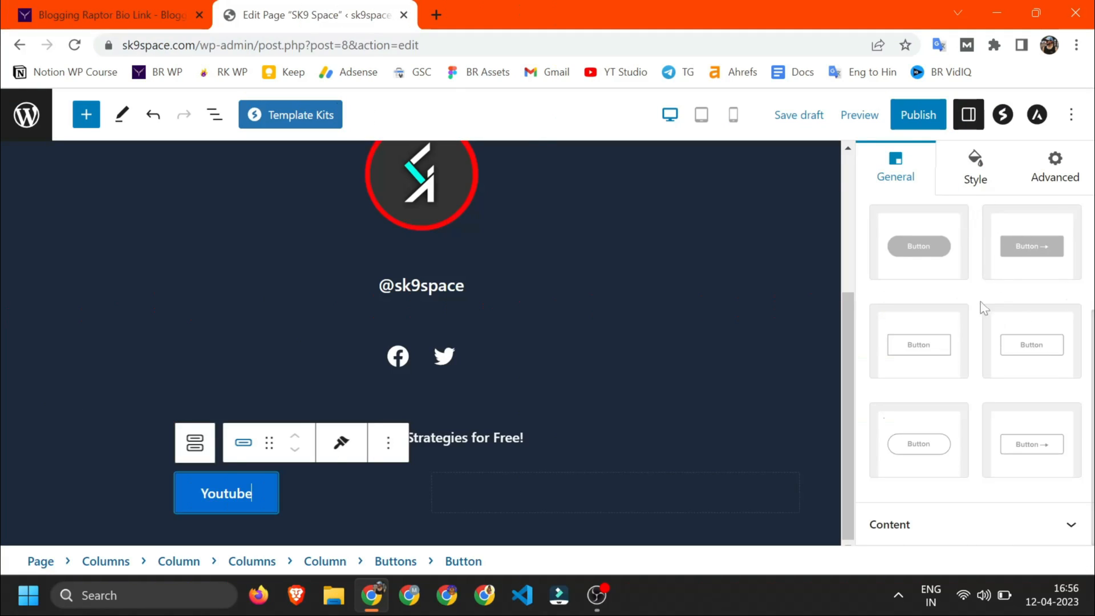
{"action": "left_click", "coordinate": [1002, 177]}
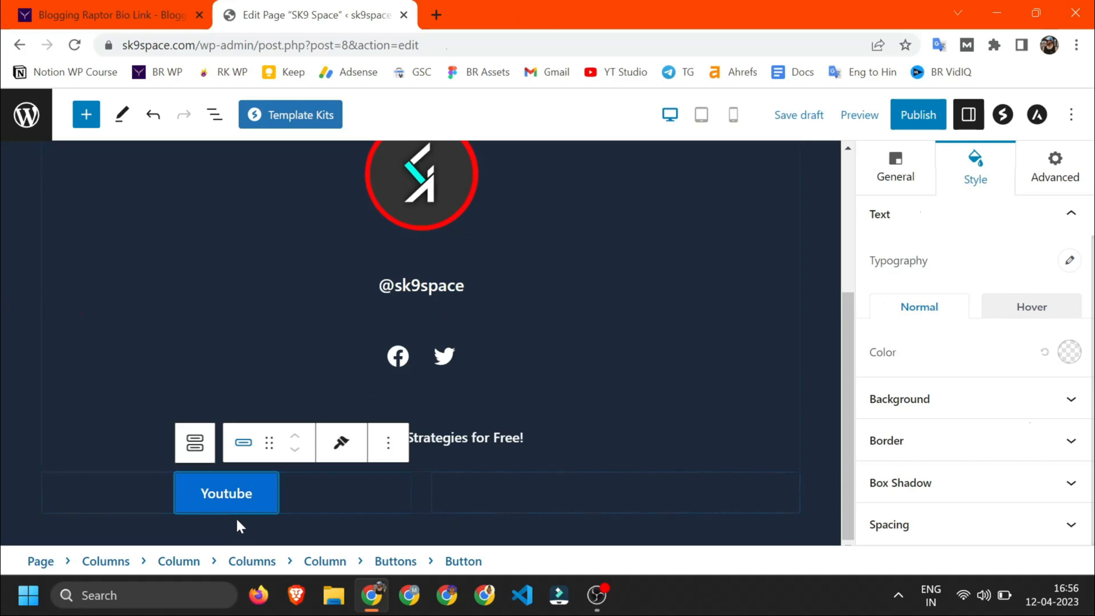
{"action": "left_click", "coordinate": [930, 419]}
{"action": "scroll", "coordinate": [923, 459], "scroll_direction": "down", "scroll_amount": 1}
{"action": "left_click", "coordinate": [1068, 416]}
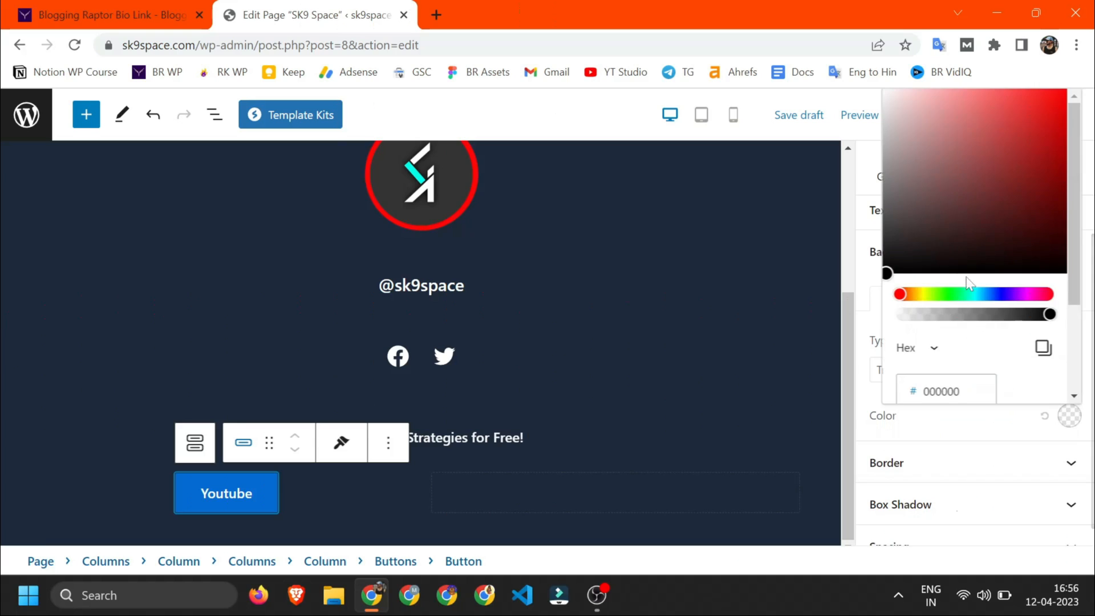
{"action": "scroll", "coordinate": [969, 285], "scroll_direction": "down", "scroll_amount": 2}
{"action": "left_click", "coordinate": [1057, 309]}
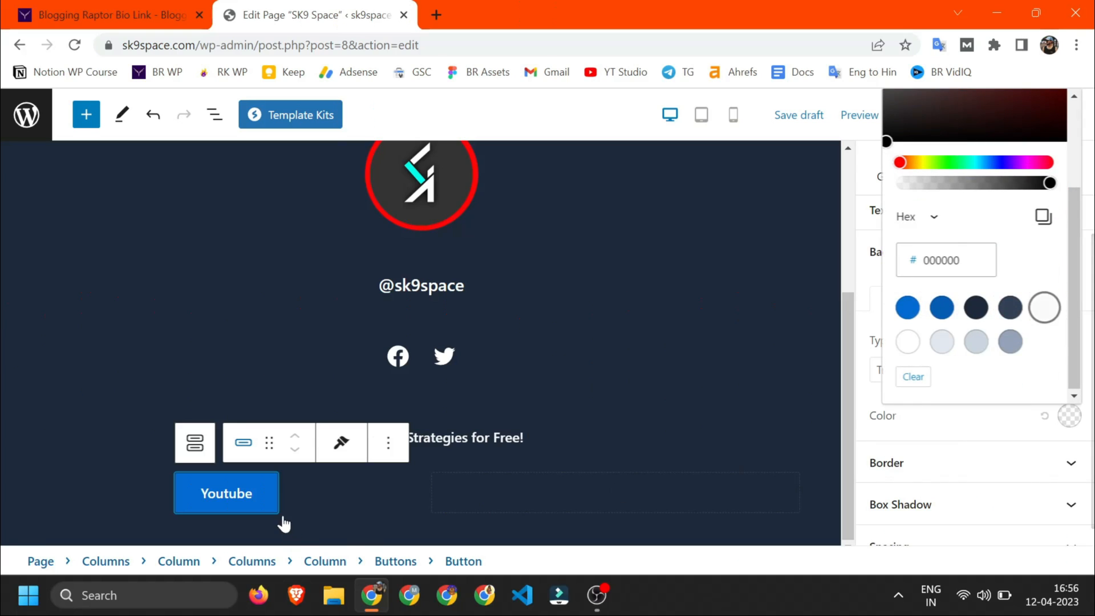
{"action": "left_click", "coordinate": [947, 433]}
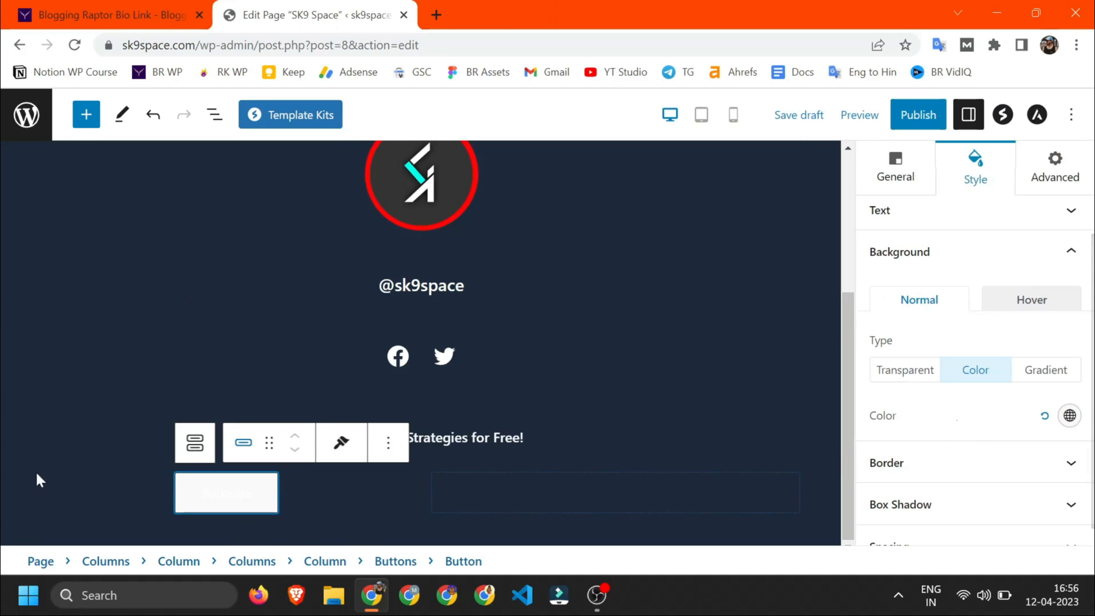
Step: Set the Youtube button's normal text colour to the dark navy palette colour 1E293B
{"action": "scroll", "coordinate": [924, 239], "scroll_direction": "up", "scroll_amount": 1}
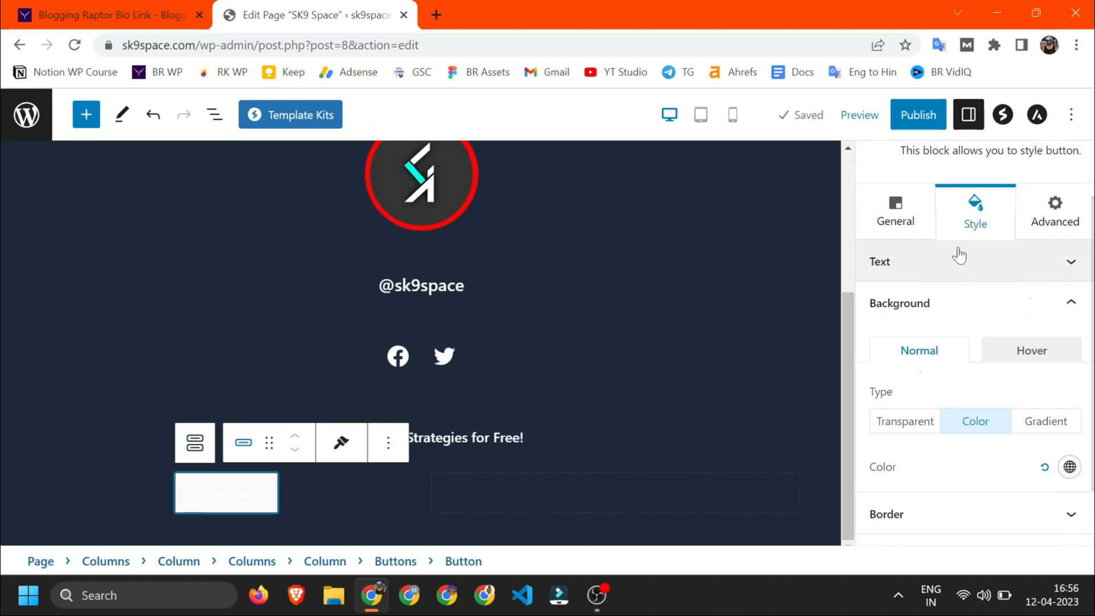
{"action": "left_click", "coordinate": [1020, 261]}
{"action": "left_click", "coordinate": [1069, 352]}
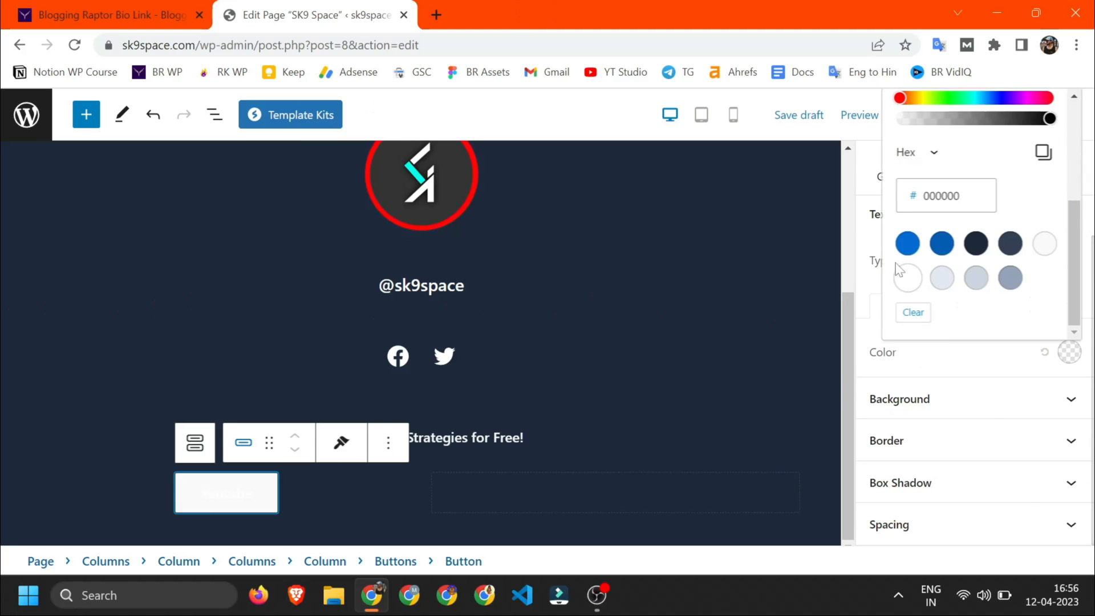
{"action": "left_click", "coordinate": [975, 243]}
{"action": "scroll", "coordinate": [969, 285], "scroll_direction": "up", "scroll_amount": 2}
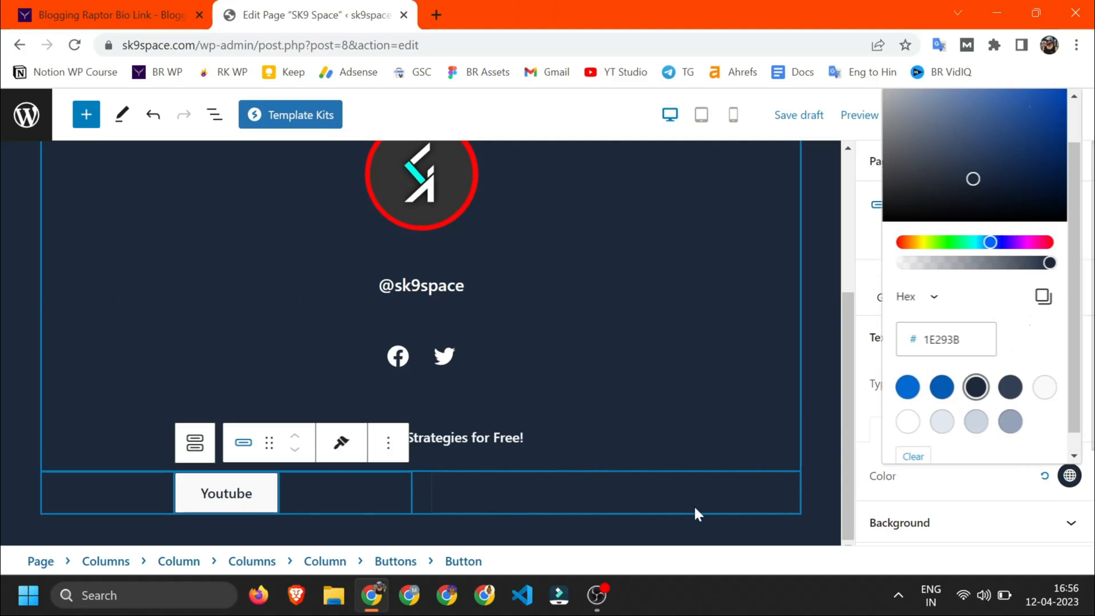
{"action": "left_click", "coordinate": [909, 484]}
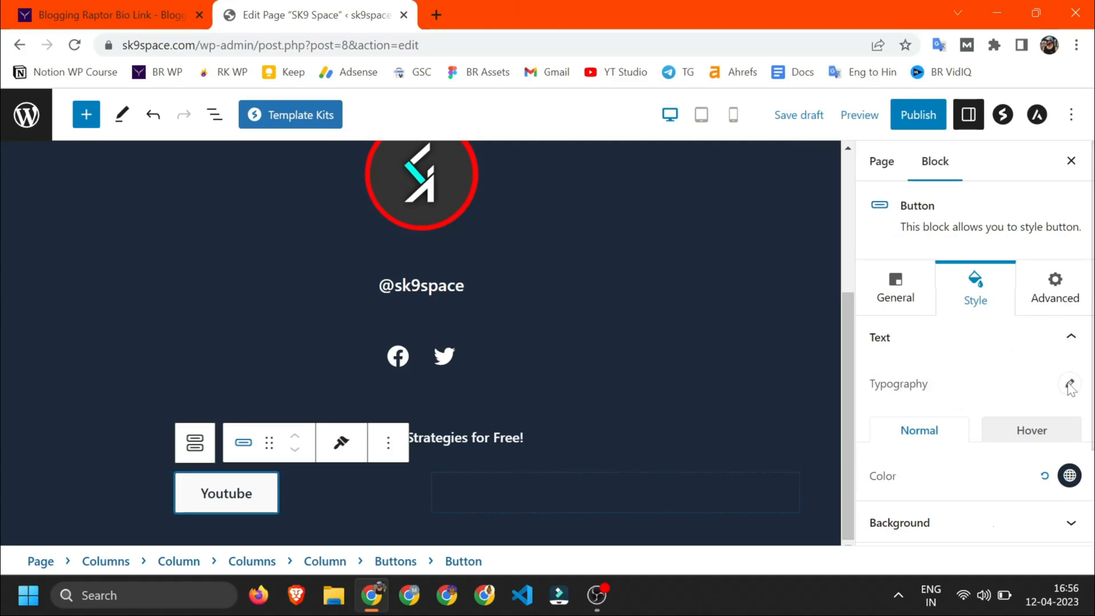
Step: Set the Youtube button's text typography to weight 700 and Italic style
{"action": "left_click", "coordinate": [1069, 385]}
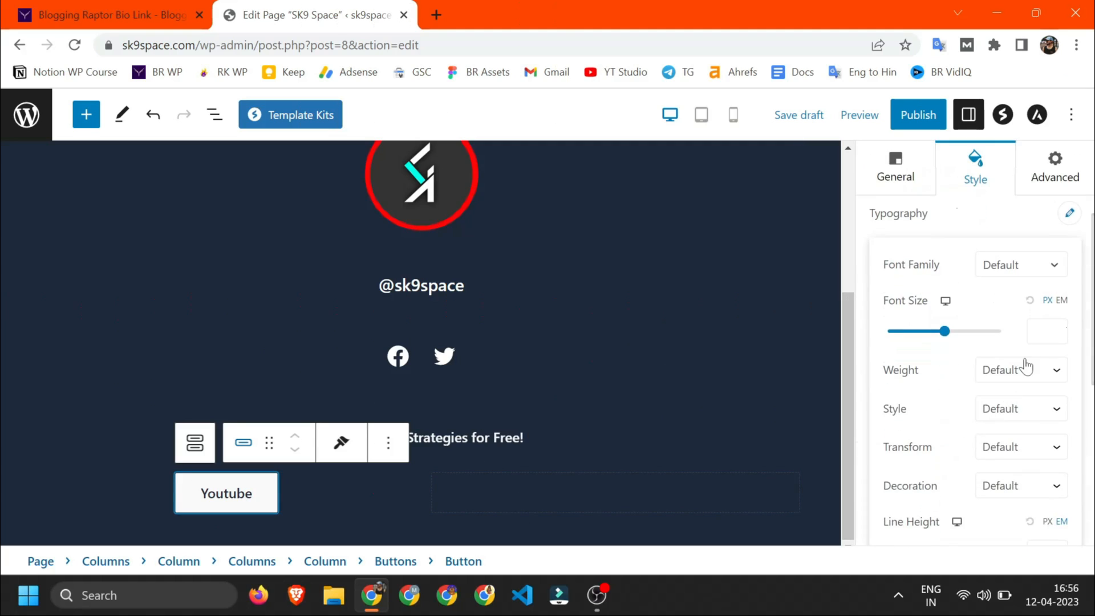
{"action": "left_click", "coordinate": [1020, 370]}
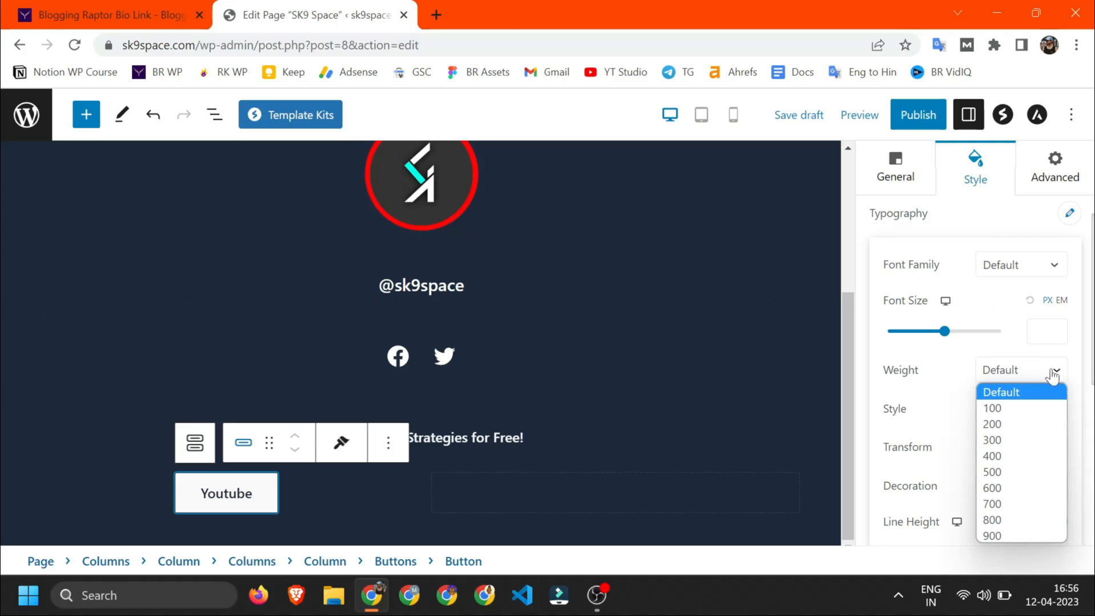
{"action": "left_click", "coordinate": [997, 509]}
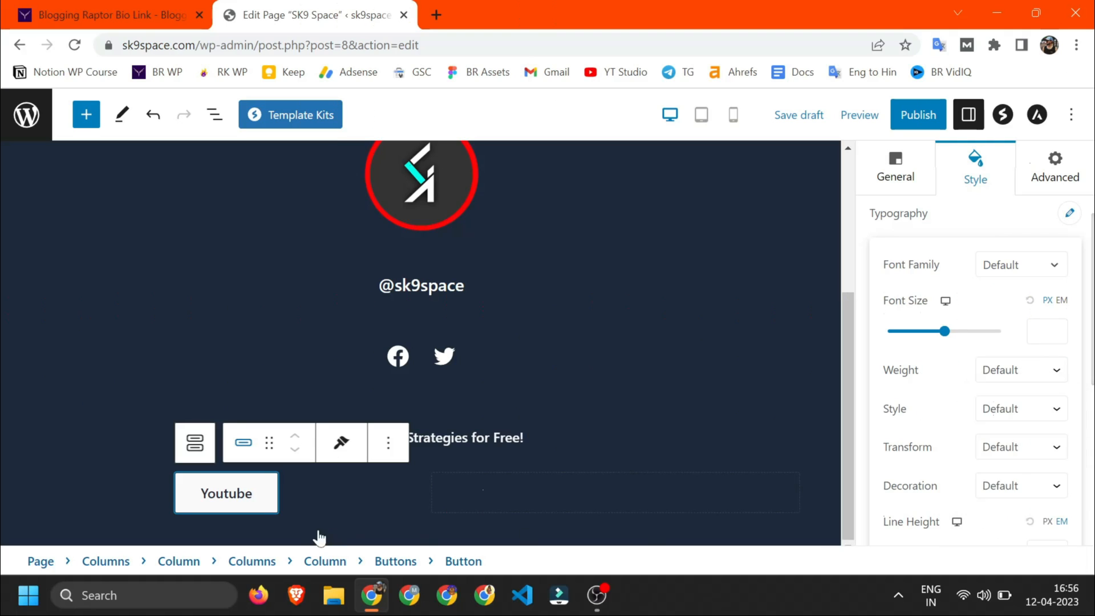
{"action": "left_click", "coordinate": [1021, 409]}
{"action": "left_click", "coordinate": [995, 446]}
{"action": "left_click", "coordinate": [1020, 408]}
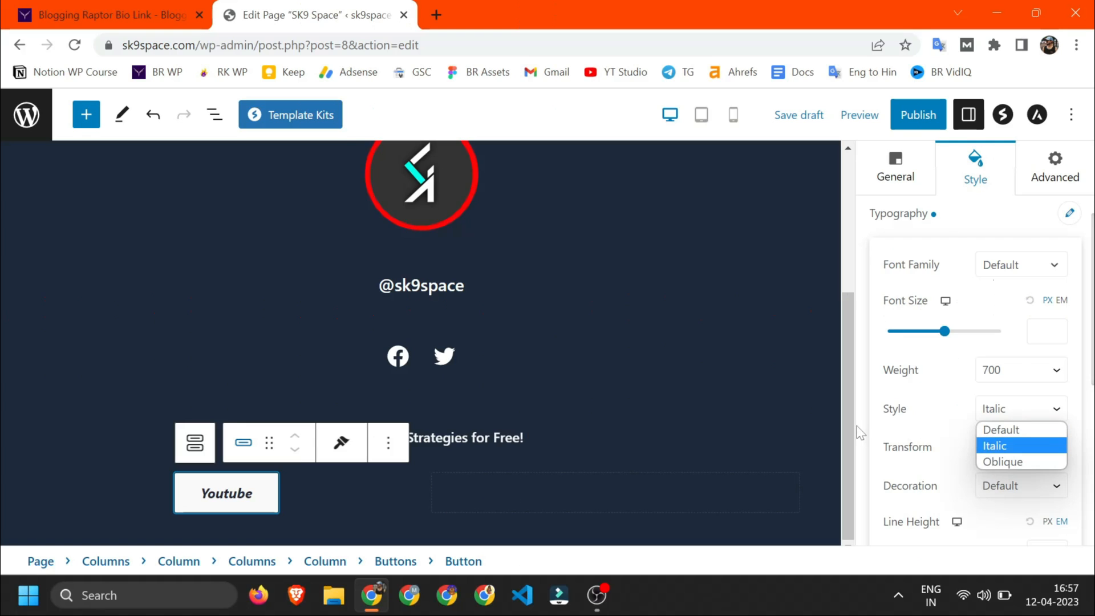
{"action": "left_click", "coordinate": [905, 425]}
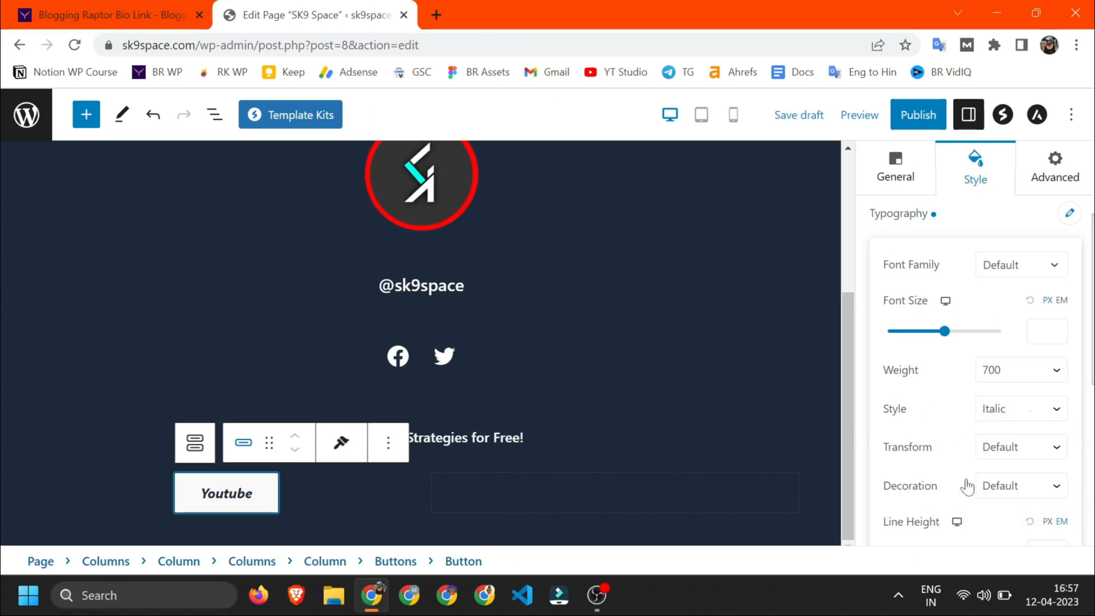
{"action": "scroll", "coordinate": [977, 453], "scroll_direction": "up", "scroll_amount": 3}
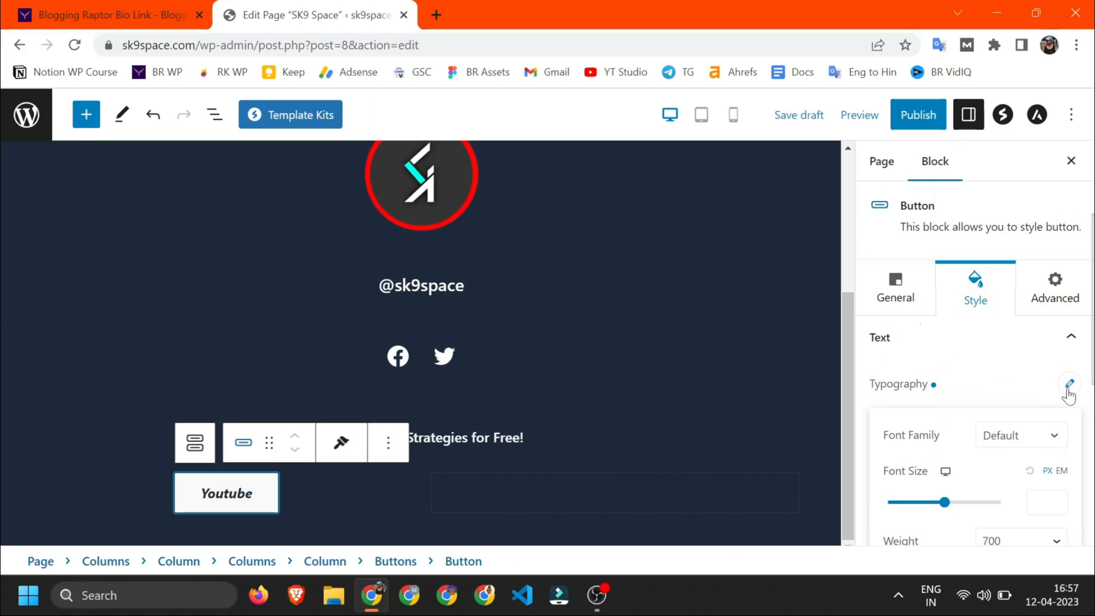
Step: Give the Youtube button a solid border with a width of 3 on all sides and a red colour
{"action": "scroll", "coordinate": [1068, 394], "scroll_direction": "down", "scroll_amount": 8}
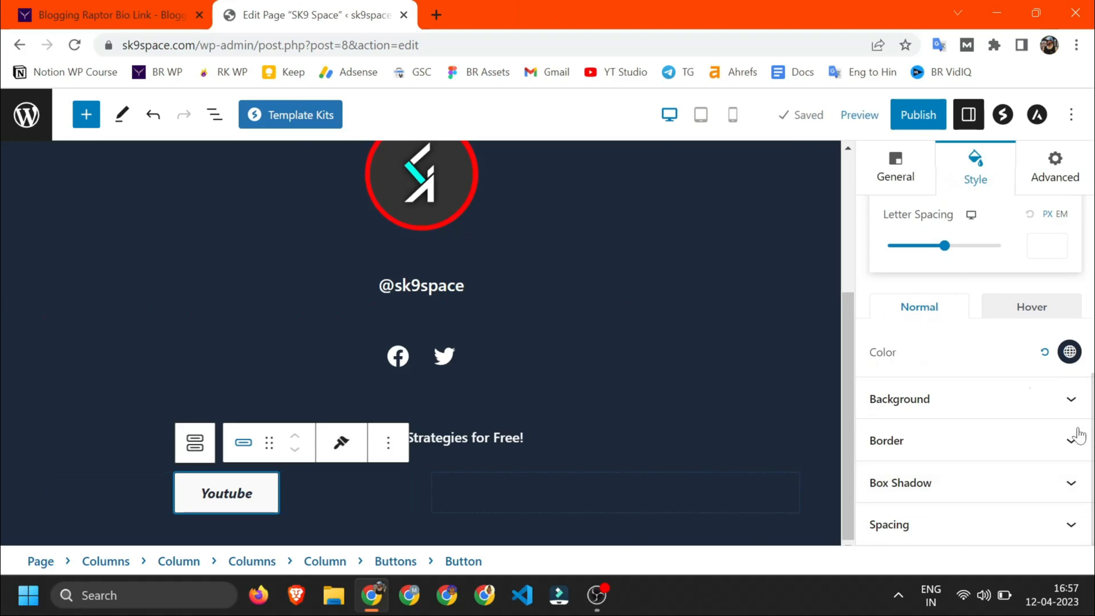
{"action": "left_click", "coordinate": [928, 448]}
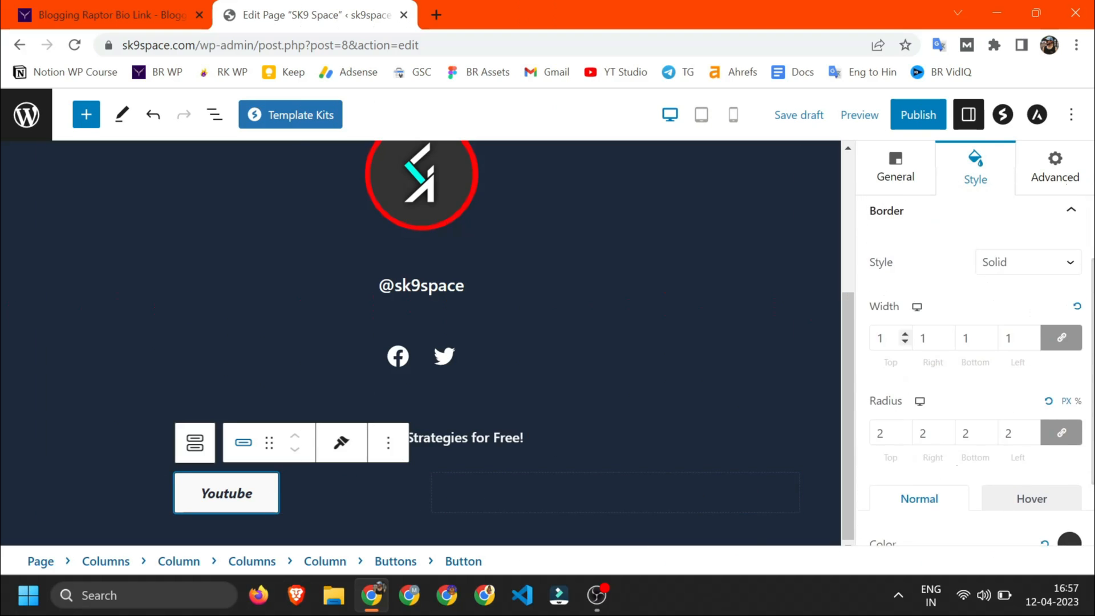
{"action": "key", "text": "BackSpace"}
{"action": "type", "text": "3"}
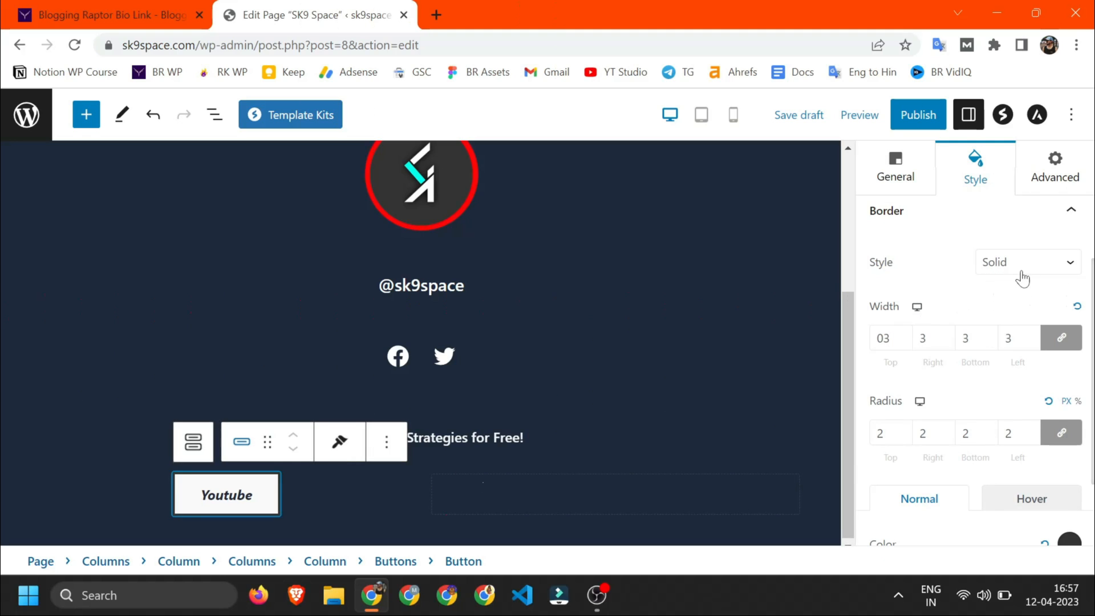
{"action": "scroll", "coordinate": [1020, 300], "scroll_direction": "down", "scroll_amount": 2}
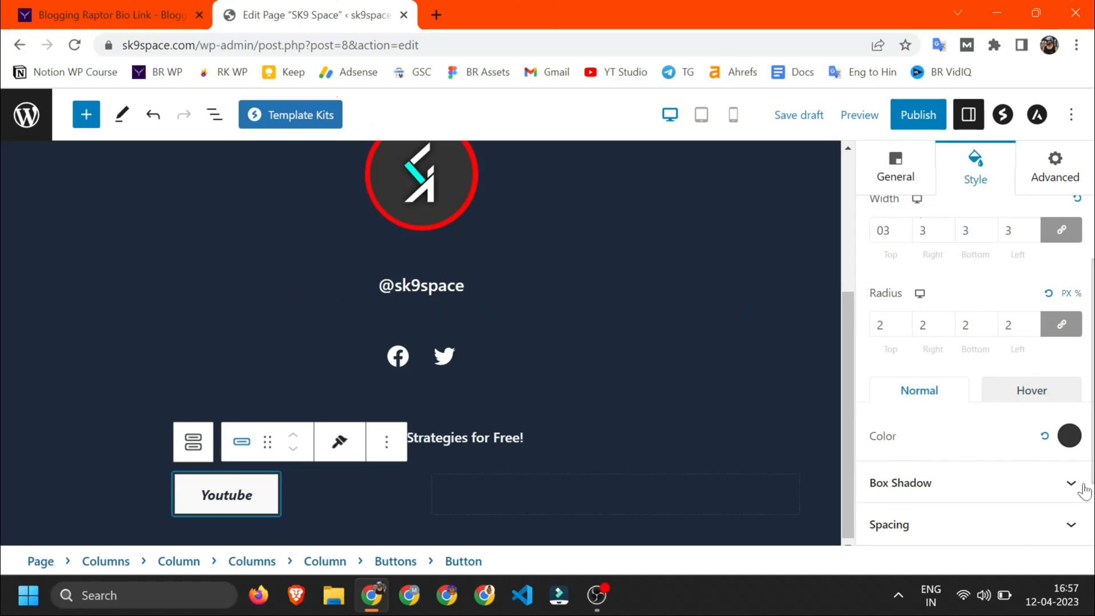
{"action": "left_click", "coordinate": [933, 410]}
{"action": "left_click", "coordinate": [615, 530]}
Step: Apply the filled button preset with a trailing arrow icon to the Youtube button, checking the Blogging Raptor page for its icon layout
{"action": "left_click", "coordinate": [108, 15]}
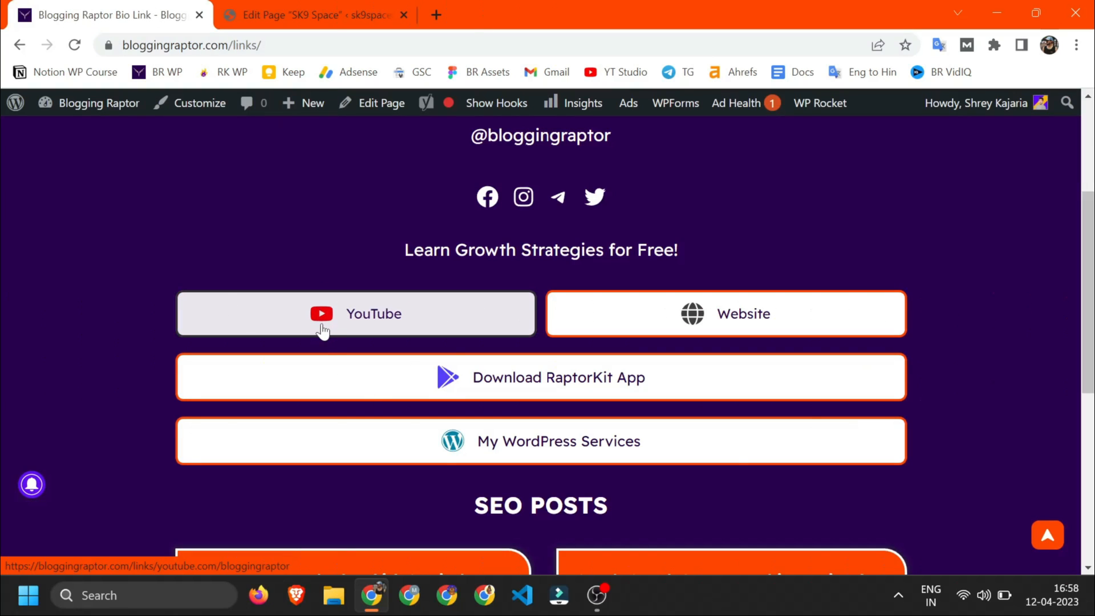
{"action": "left_click", "coordinate": [305, 14]}
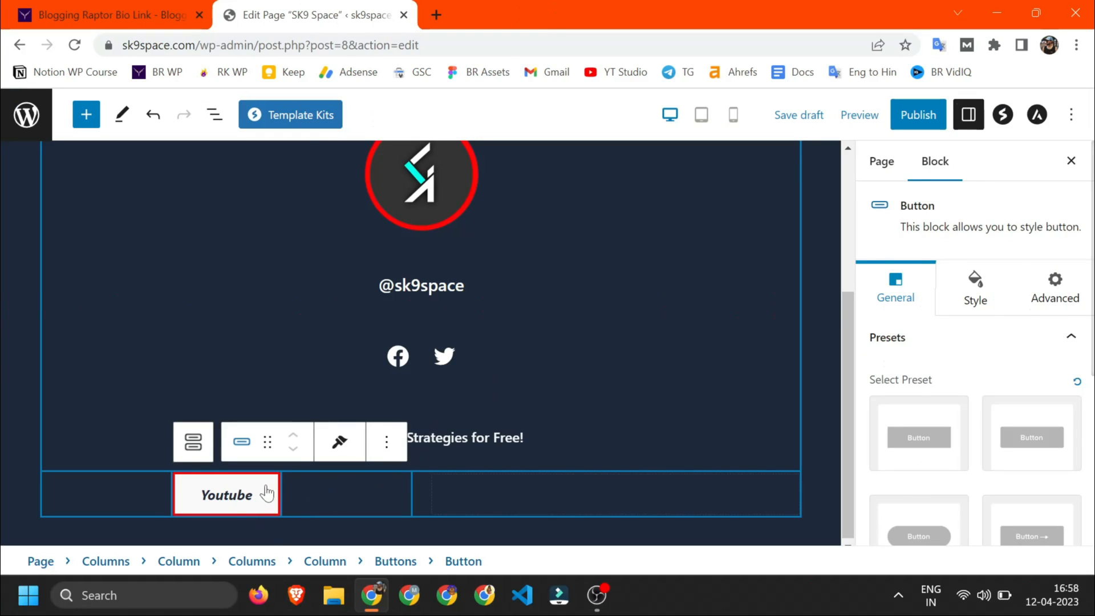
{"action": "left_click", "coordinate": [975, 290]}
{"action": "left_click", "coordinate": [909, 285]}
{"action": "scroll", "coordinate": [911, 386], "scroll_direction": "down", "scroll_amount": 5}
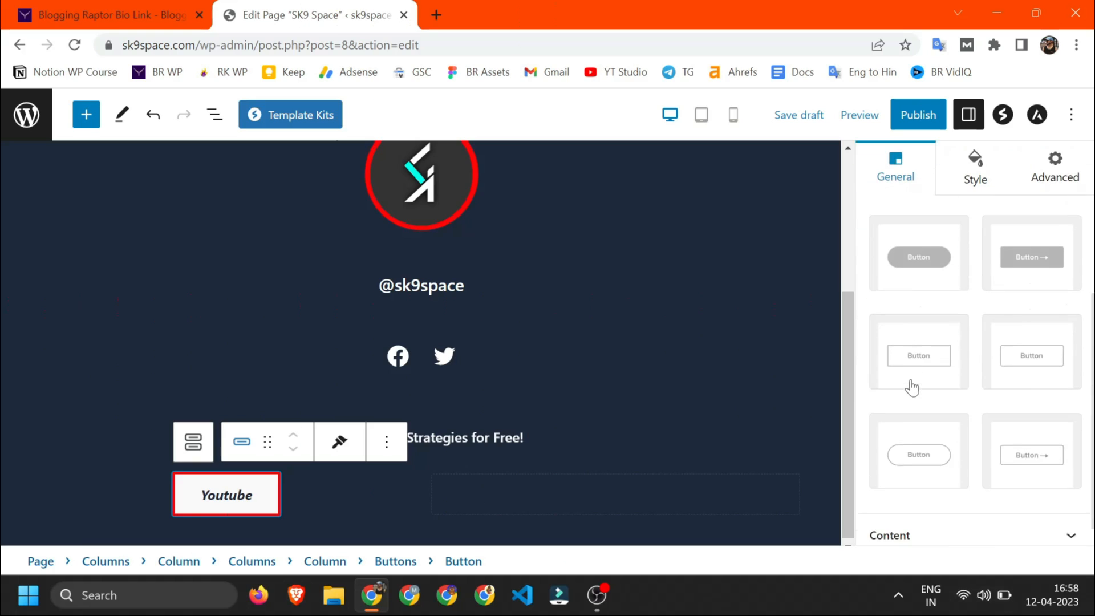
{"action": "scroll", "coordinate": [928, 325], "scroll_direction": "up", "scroll_amount": 3}
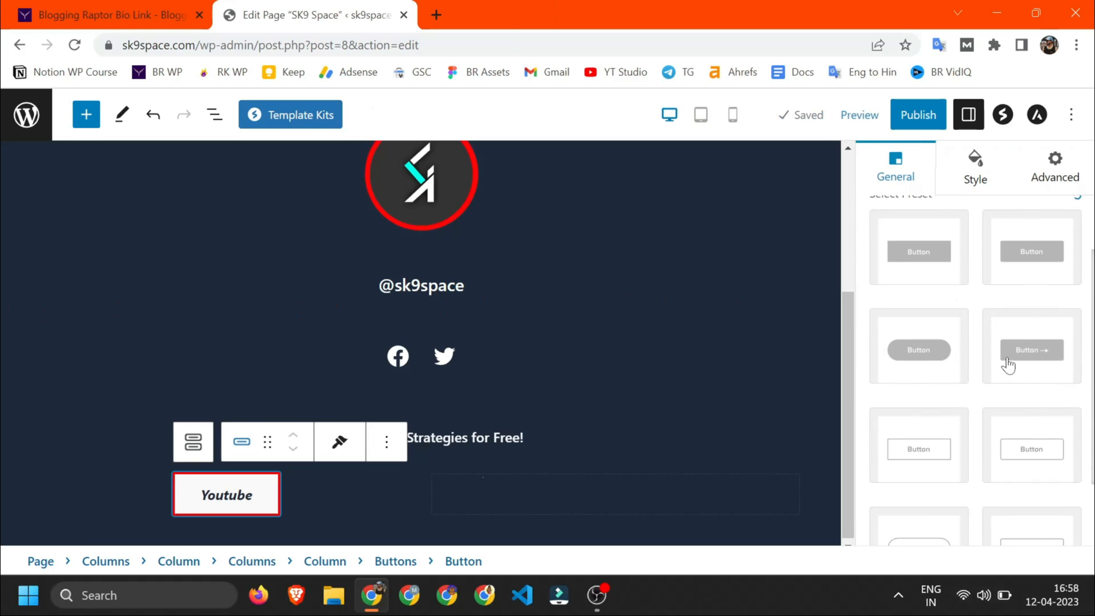
{"action": "scroll", "coordinate": [1020, 399], "scroll_direction": "up", "scroll_amount": 1}
{"action": "scroll", "coordinate": [1026, 342], "scroll_direction": "down", "scroll_amount": 2}
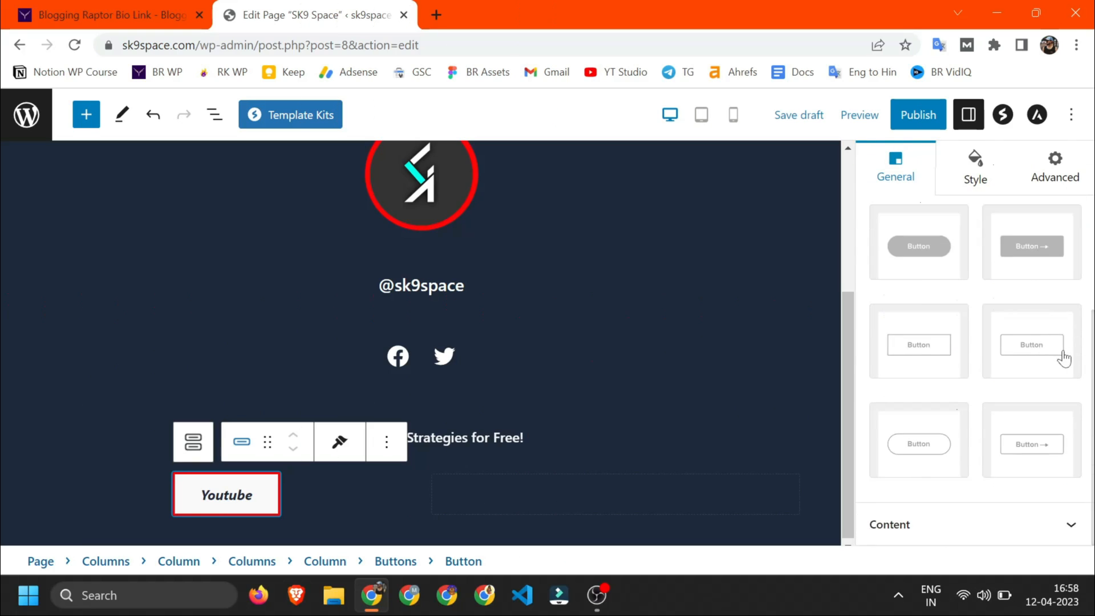
{"action": "left_click", "coordinate": [1045, 257]}
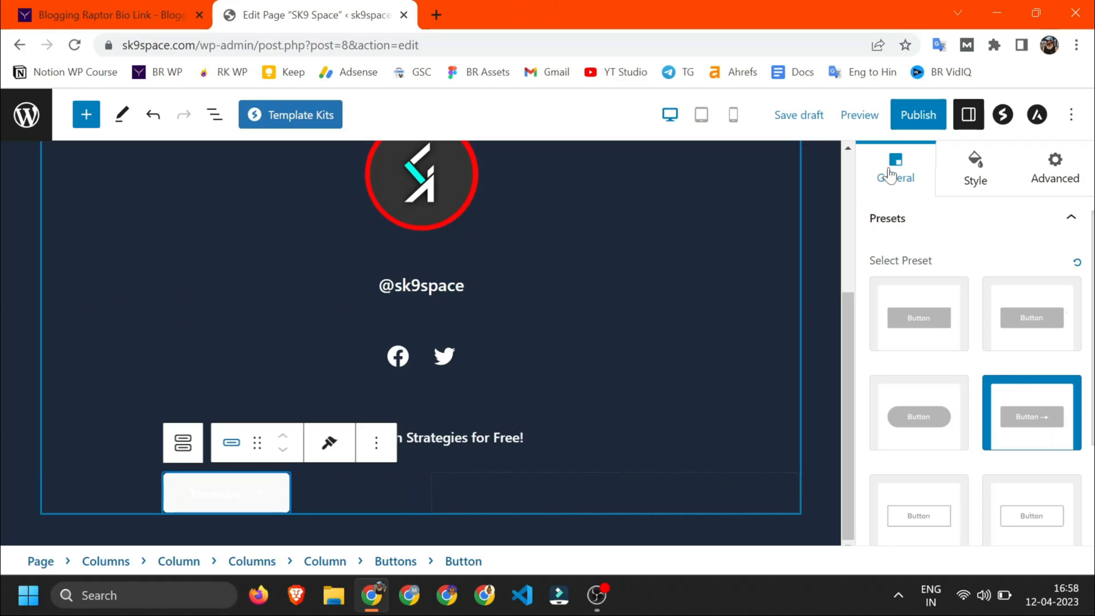
Step: Replace the Youtube button's arrow icon with the YouTube icon from the Icon Library
{"action": "scroll", "coordinate": [967, 322], "scroll_direction": "down", "scroll_amount": 3}
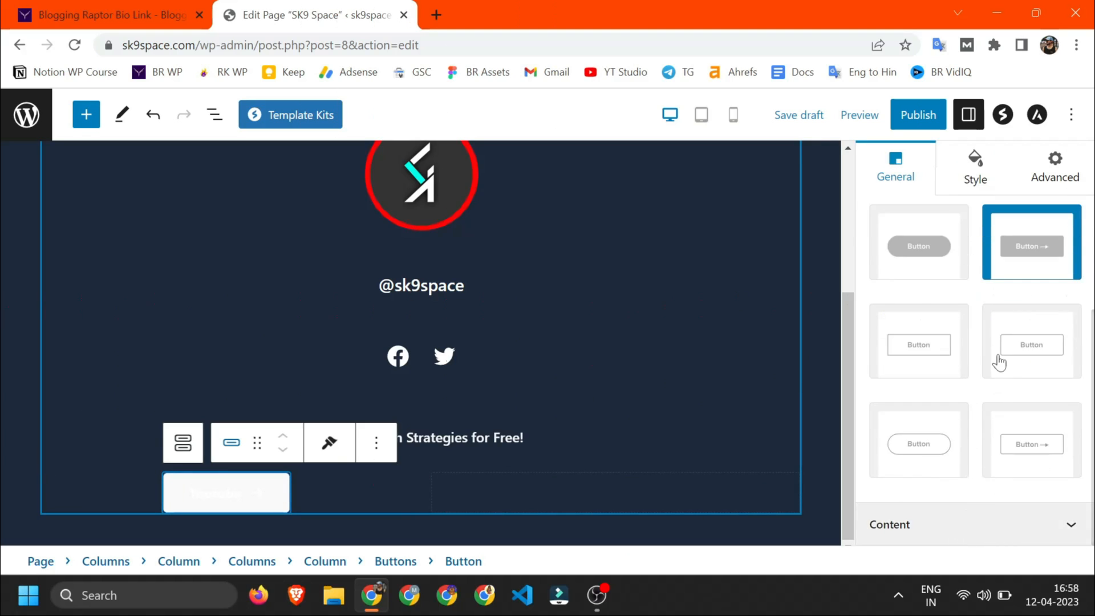
{"action": "scroll", "coordinate": [985, 370], "scroll_direction": "down", "scroll_amount": 5}
{"action": "scroll", "coordinate": [929, 364], "scroll_direction": "up", "scroll_amount": 3}
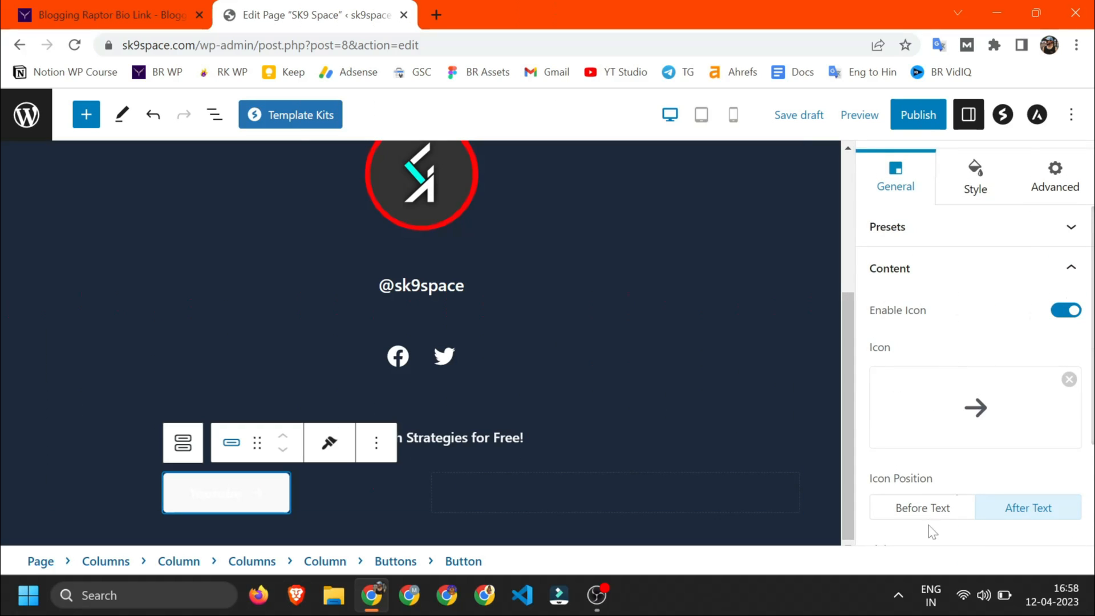
{"action": "left_click", "coordinate": [968, 393]}
{"action": "type", "text": "youtu"}
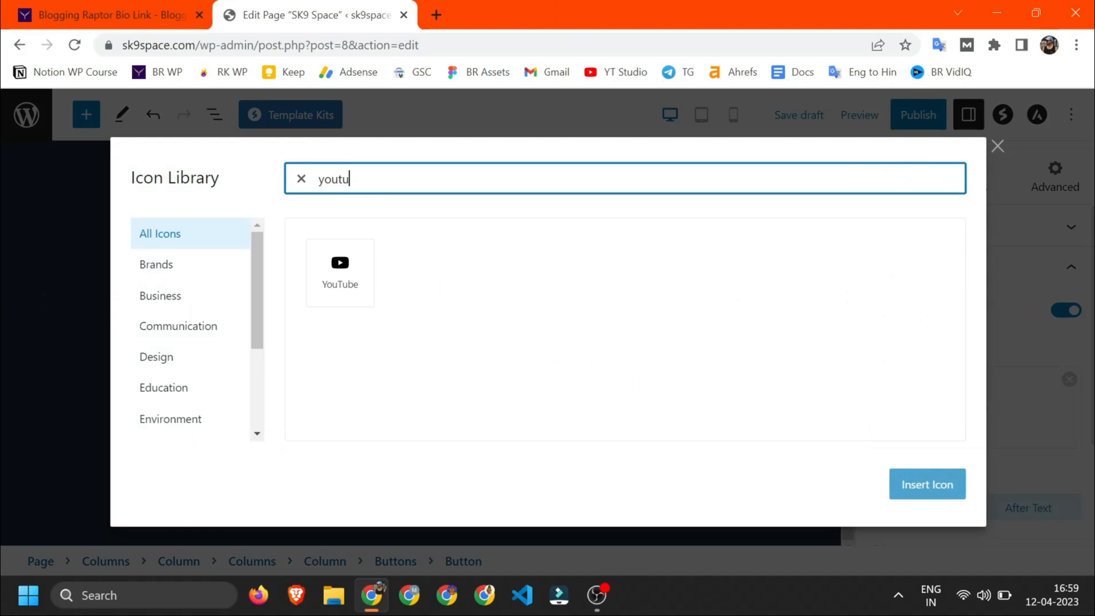
{"action": "left_click", "coordinate": [320, 280]}
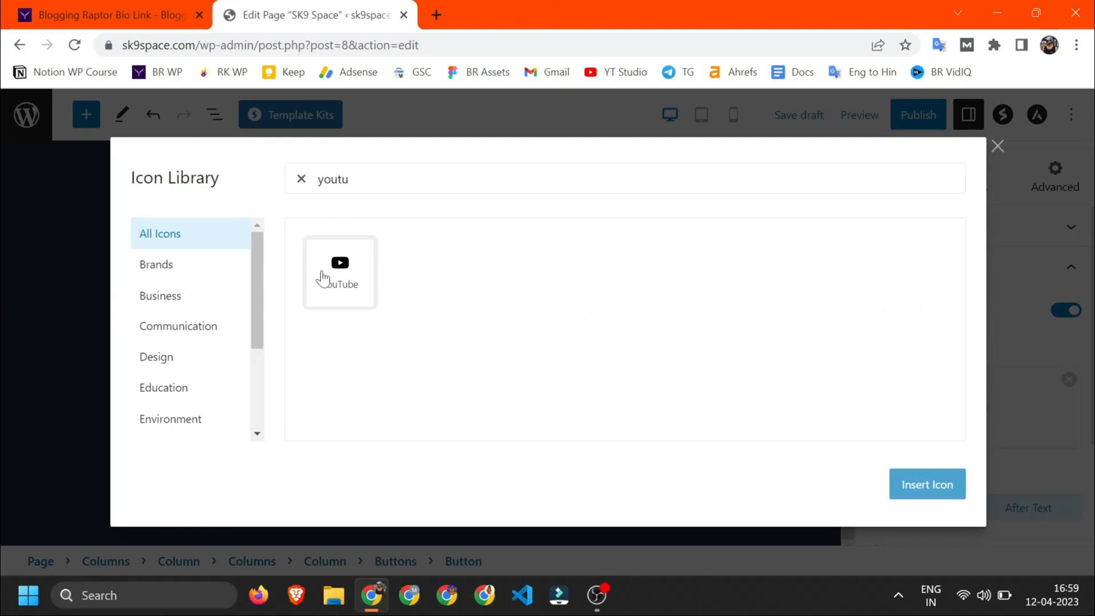
{"action": "left_click", "coordinate": [921, 500]}
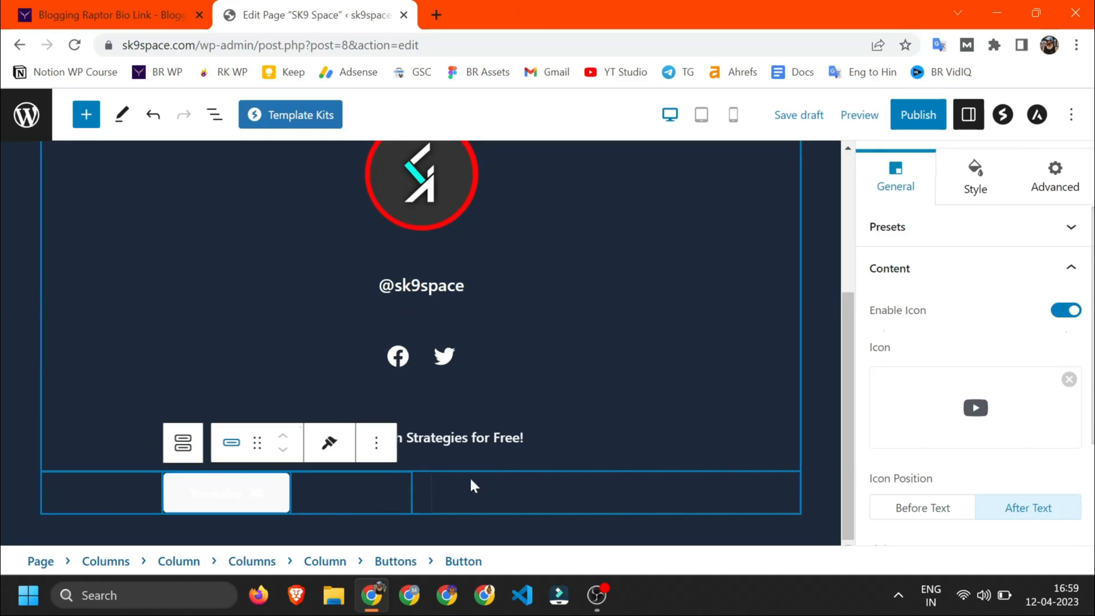
{"action": "scroll", "coordinate": [1008, 451], "scroll_direction": "down", "scroll_amount": 3}
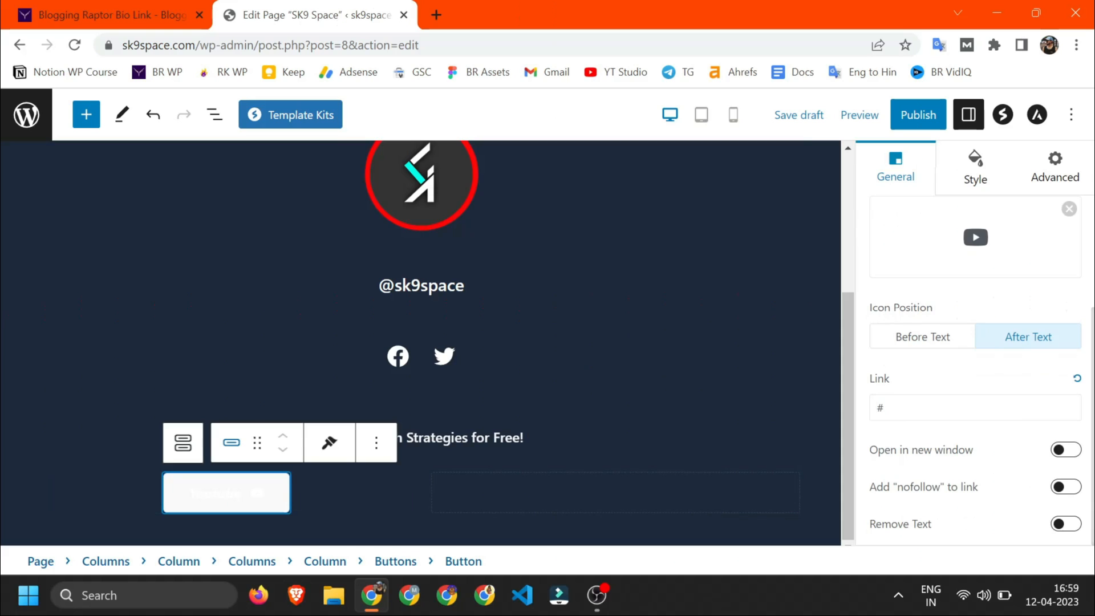
Step: Copy the YouTube button's link address from the Blogging Raptor links page and paste it as the Youtube button's link
{"action": "left_click", "coordinate": [881, 407]}
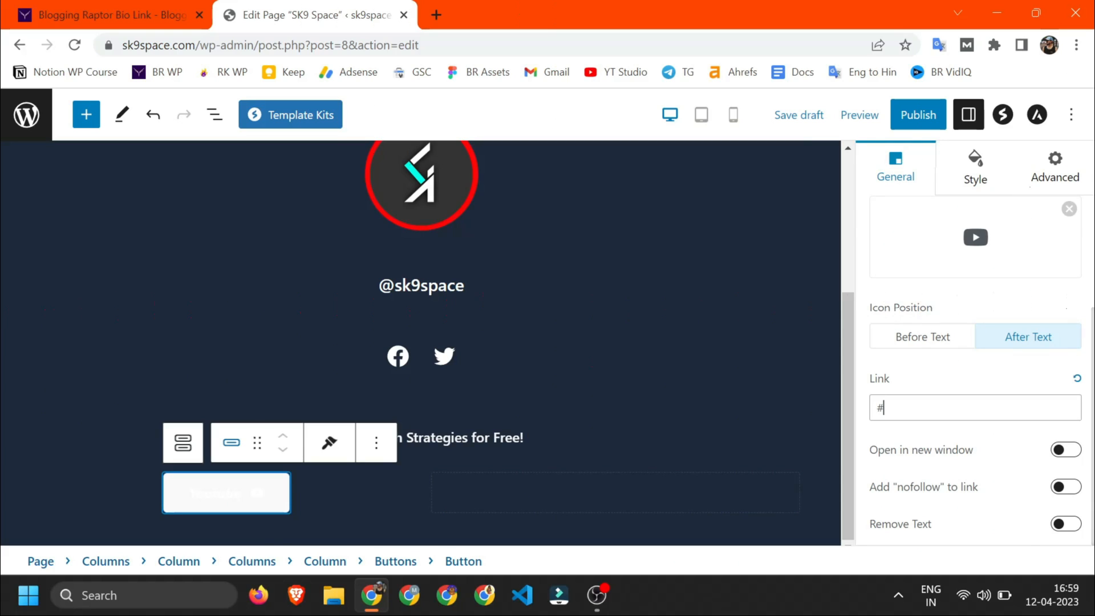
{"action": "left_click", "coordinate": [165, 2]}
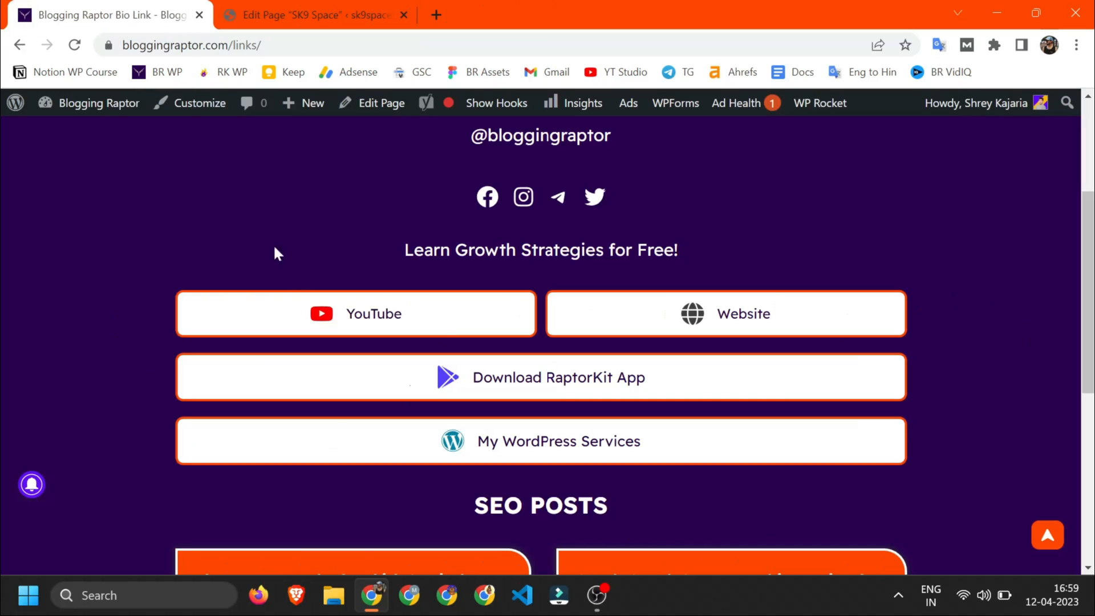
{"action": "right_click", "coordinate": [311, 304]}
{"action": "left_click", "coordinate": [381, 409]}
{"action": "left_click", "coordinate": [244, 13]}
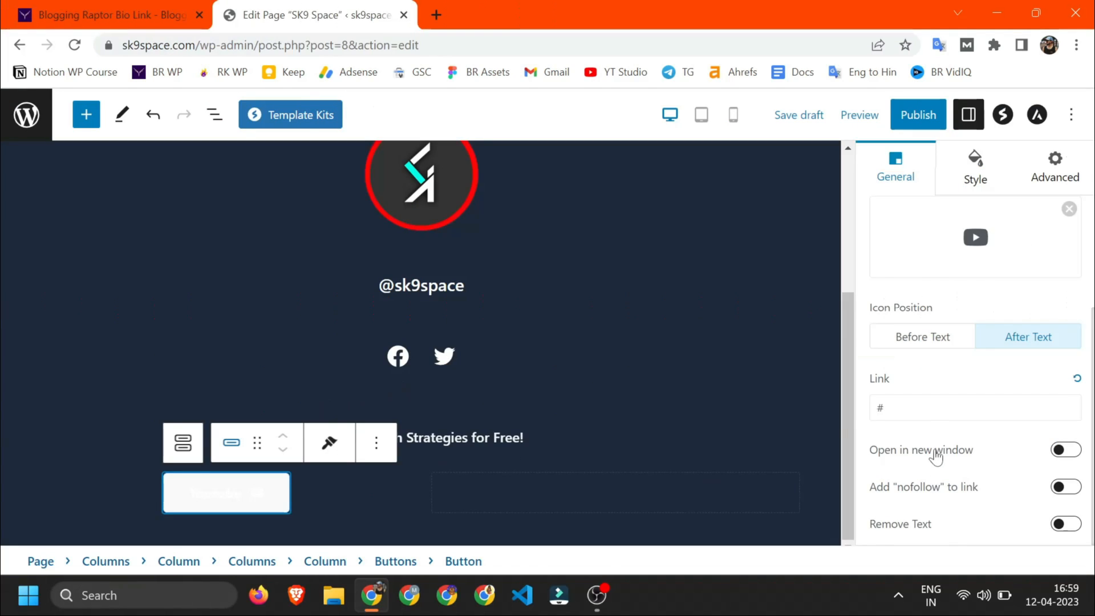
Step: Set the Youtube button's text colour to a dark slate and its icon colour to red
{"action": "scroll", "coordinate": [969, 295], "scroll_direction": "up", "scroll_amount": 5}
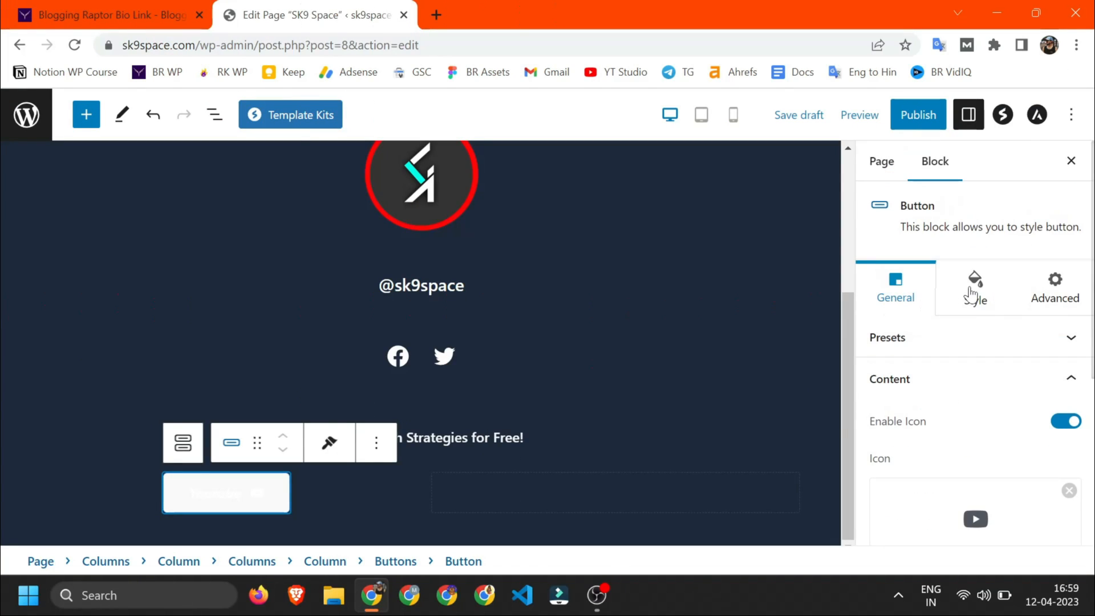
{"action": "left_click", "coordinate": [975, 291]}
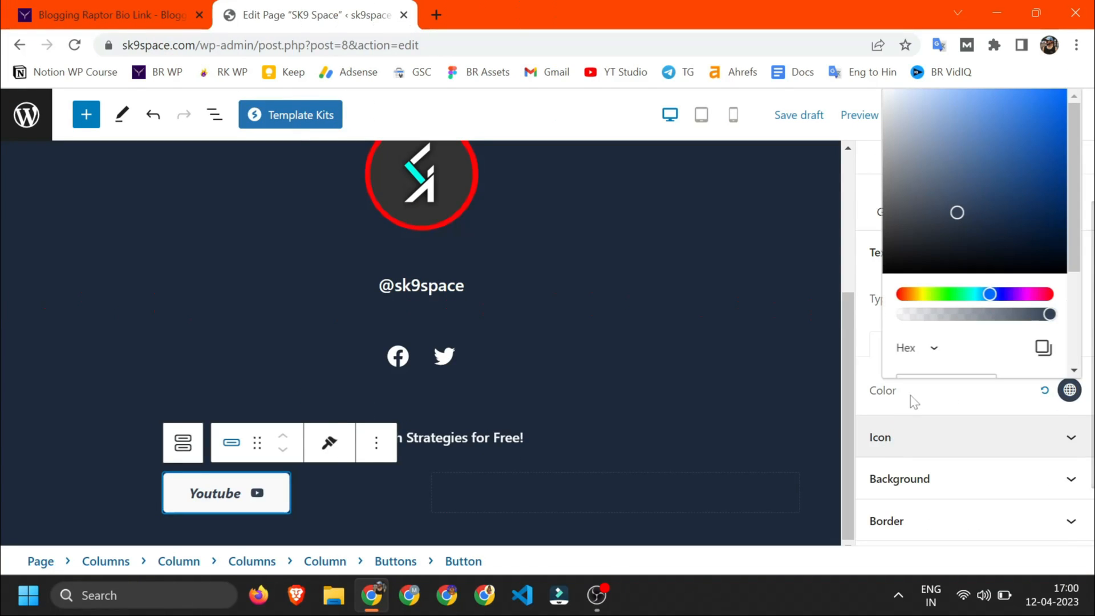
{"action": "left_click", "coordinate": [916, 435]}
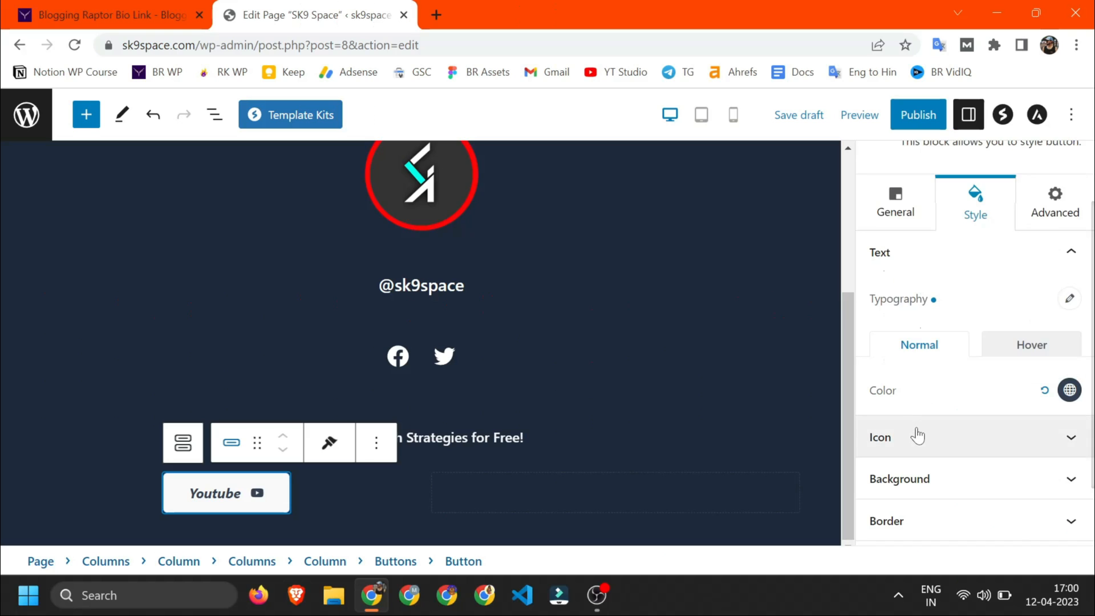
{"action": "left_click", "coordinate": [964, 456]}
{"action": "scroll", "coordinate": [969, 382], "scroll_direction": "down", "scroll_amount": 3}
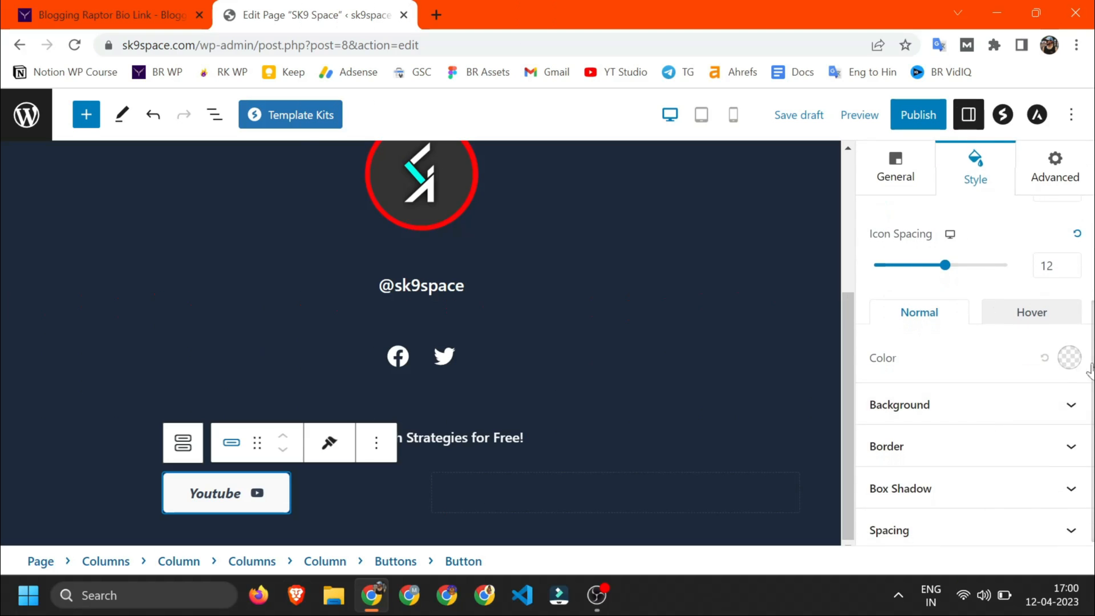
{"action": "left_click", "coordinate": [1067, 358]}
{"action": "left_click", "coordinate": [1055, 100]}
Step: Set the Youtube button's icon size to 18
{"action": "scroll", "coordinate": [911, 447], "scroll_direction": "up", "scroll_amount": 3}
{"action": "left_click", "coordinate": [911, 447]}
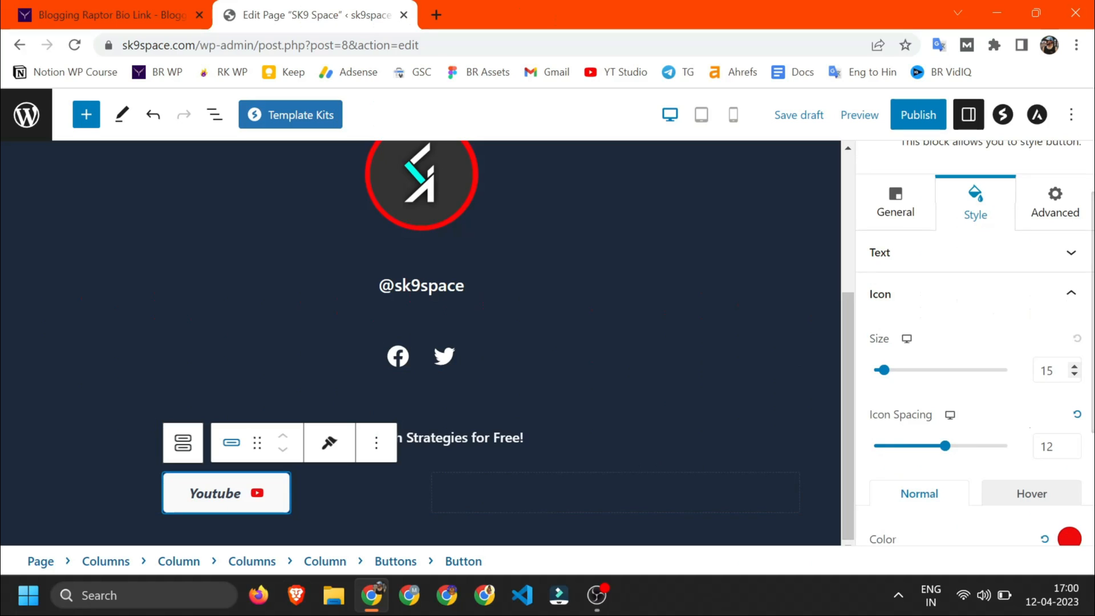
{"action": "key", "text": "BackSpace"}
{"action": "type", "text": "8"}
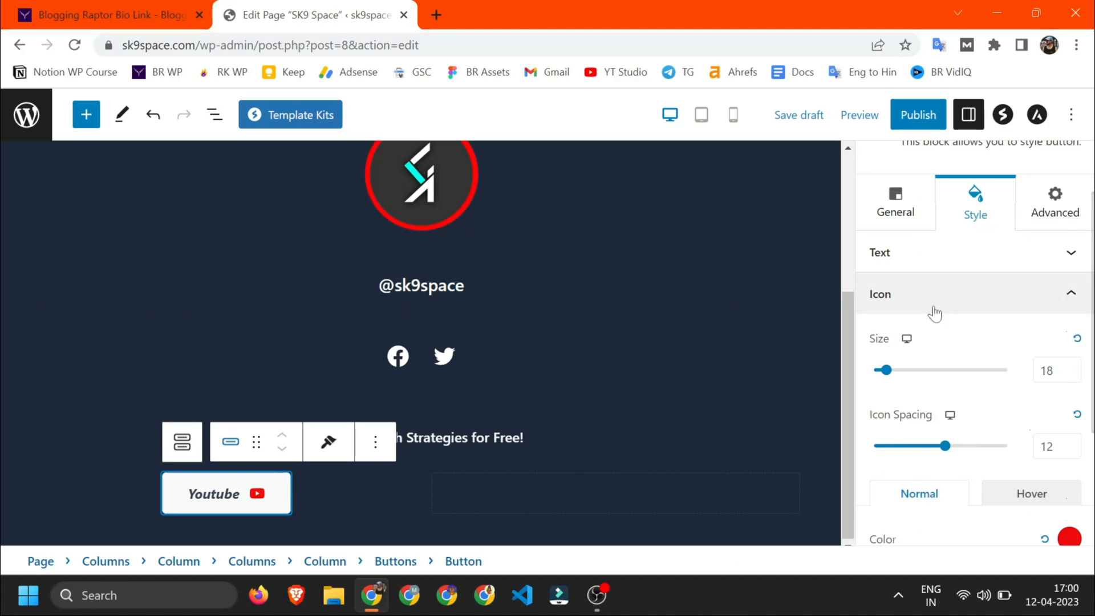
{"action": "left_click", "coordinate": [914, 282]}
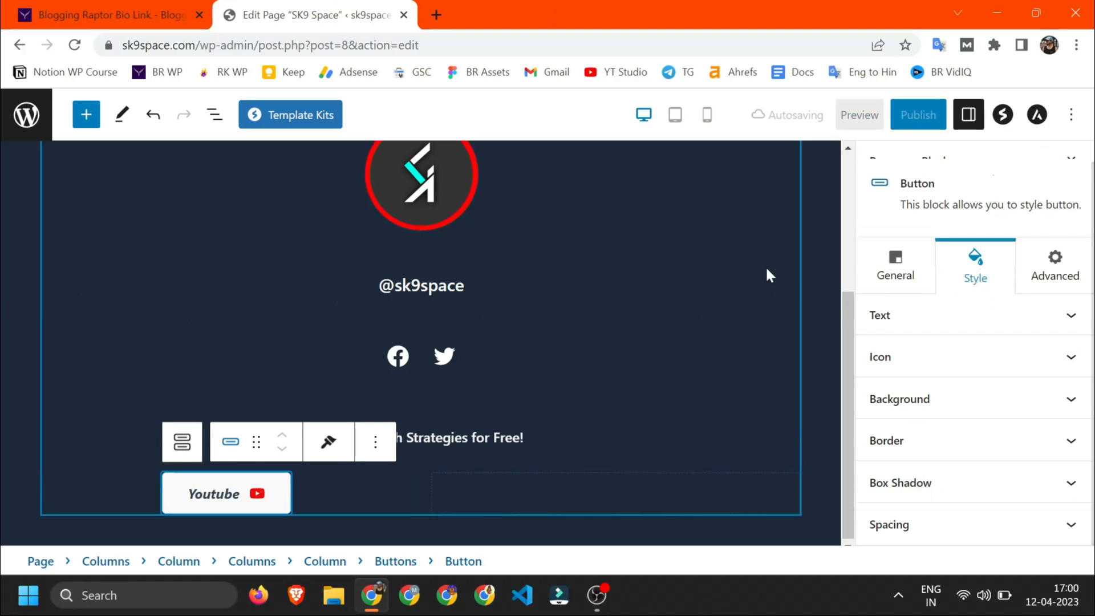
Step: Place the Youtube button's icon before the text
{"action": "left_click", "coordinate": [890, 279]}
{"action": "scroll", "coordinate": [923, 434], "scroll_direction": "down", "scroll_amount": 2}
{"action": "scroll", "coordinate": [924, 453], "scroll_direction": "down", "scroll_amount": 1}
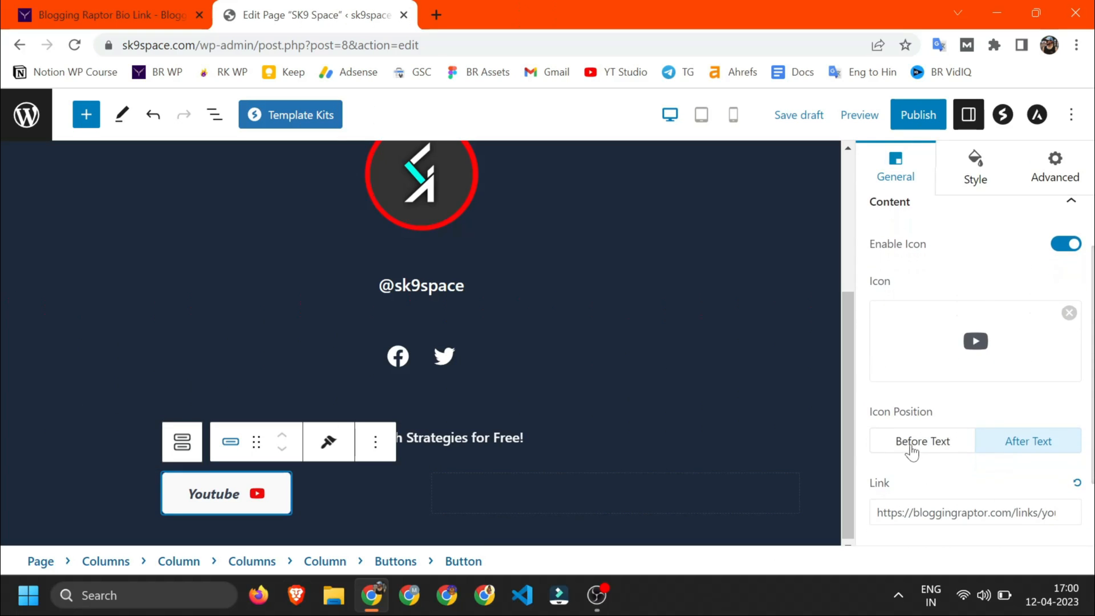
{"action": "left_click", "coordinate": [935, 440]}
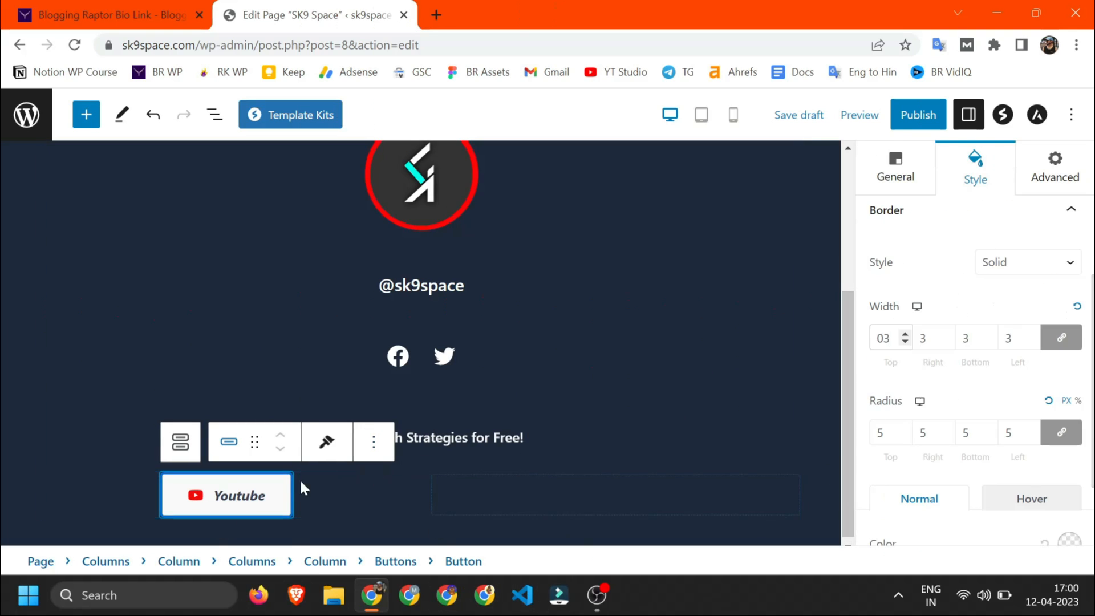
Step: Set the Youtube button's border radius to 18 on all corners and its border colour to red
{"action": "left_click", "coordinate": [884, 432]}
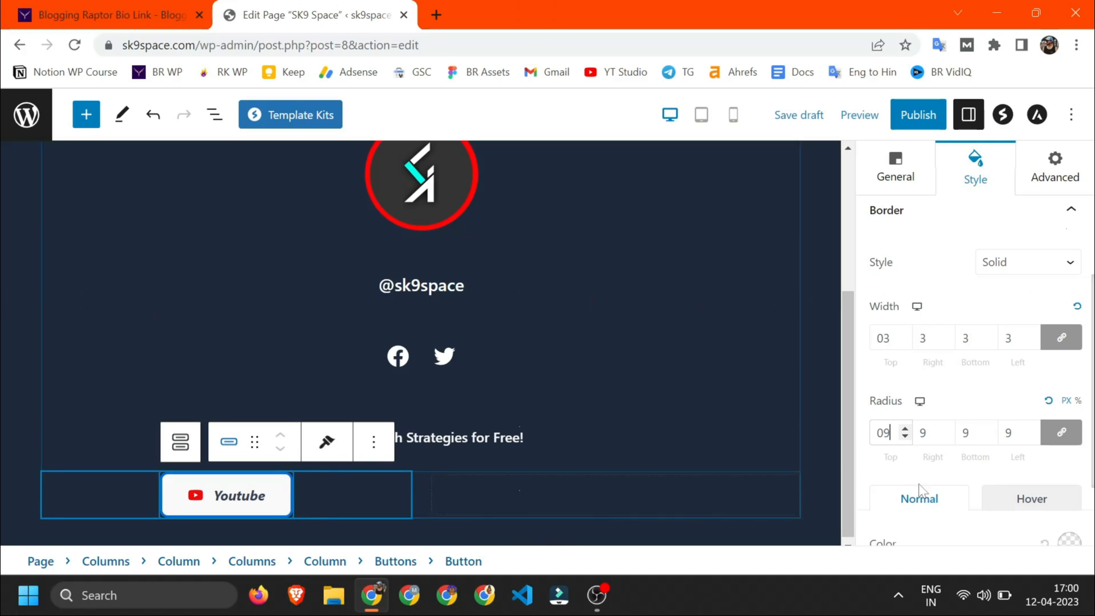
{"action": "key", "text": "BackSpace"}
{"action": "type", "text": "18"}
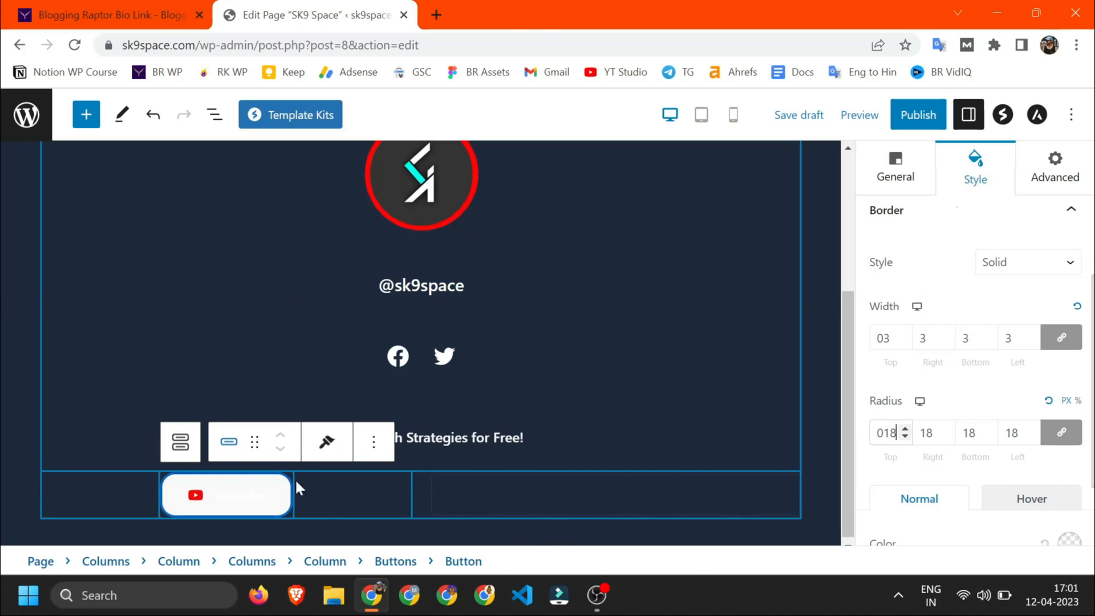
{"action": "scroll", "coordinate": [1069, 438], "scroll_direction": "down", "scroll_amount": 2}
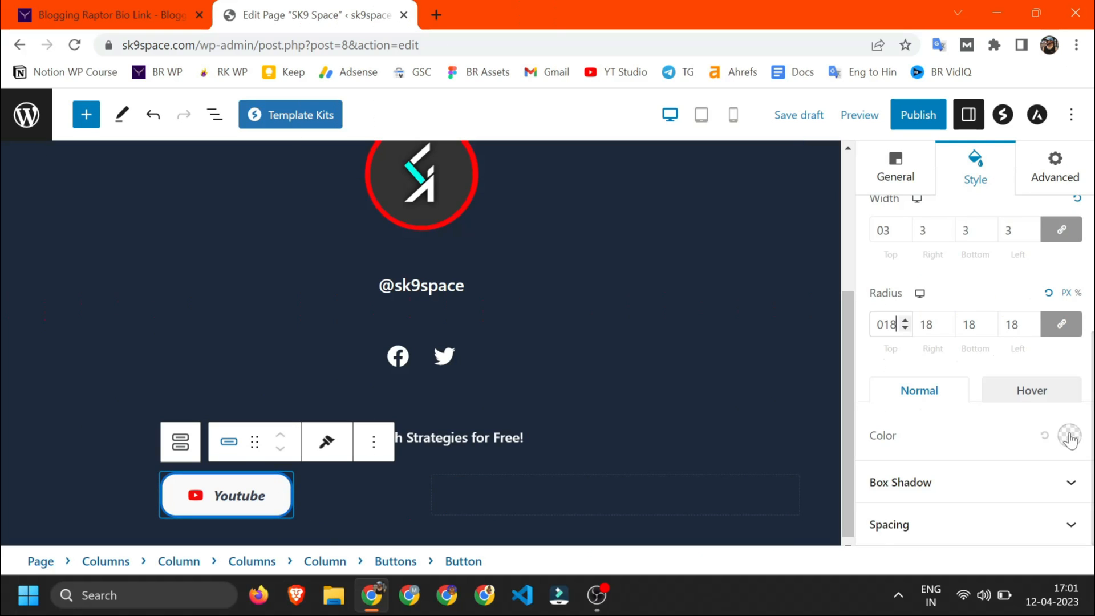
{"action": "left_click", "coordinate": [252, 509]}
{"action": "left_click", "coordinate": [243, 516]}
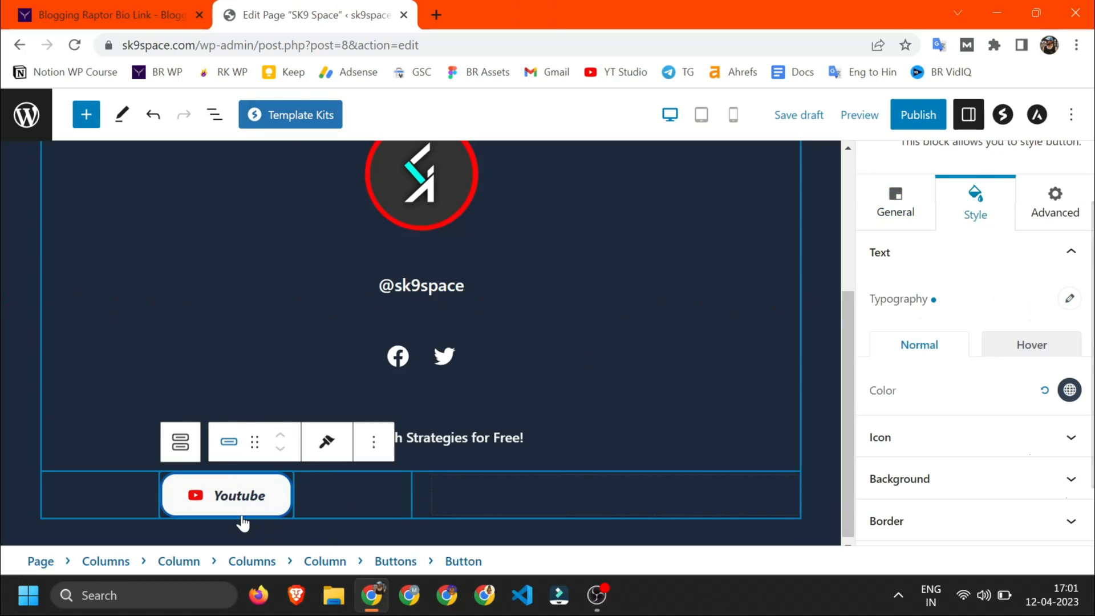
Step: Check the Blogging Raptor page's button layout and set the Buttons block's overall alignment to full width
{"action": "left_click", "coordinate": [159, 14]}
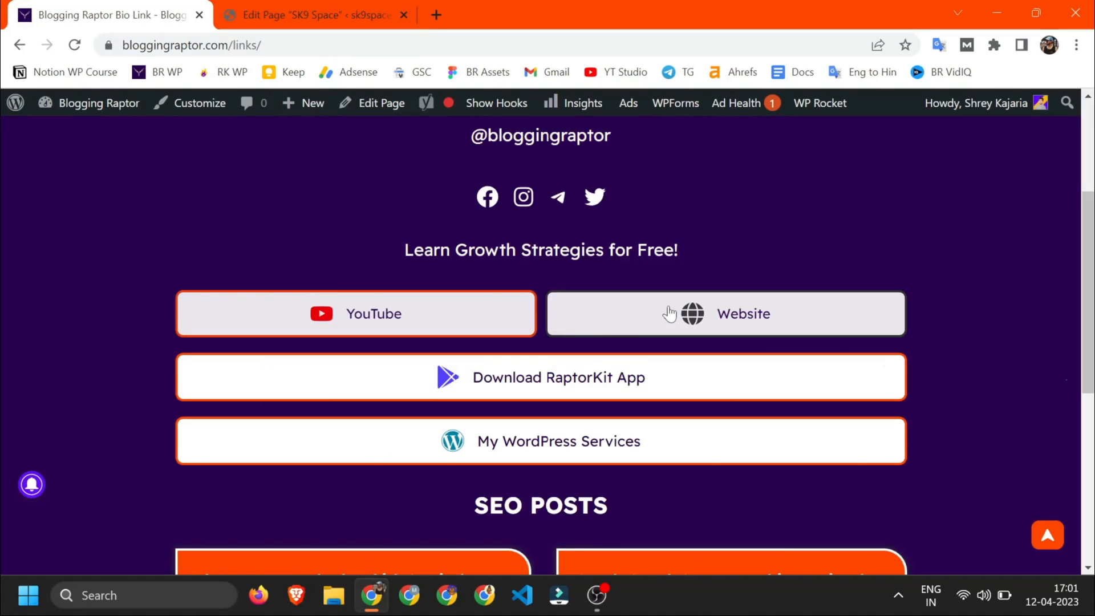
{"action": "scroll", "coordinate": [550, 418], "scroll_direction": "down", "scroll_amount": 7}
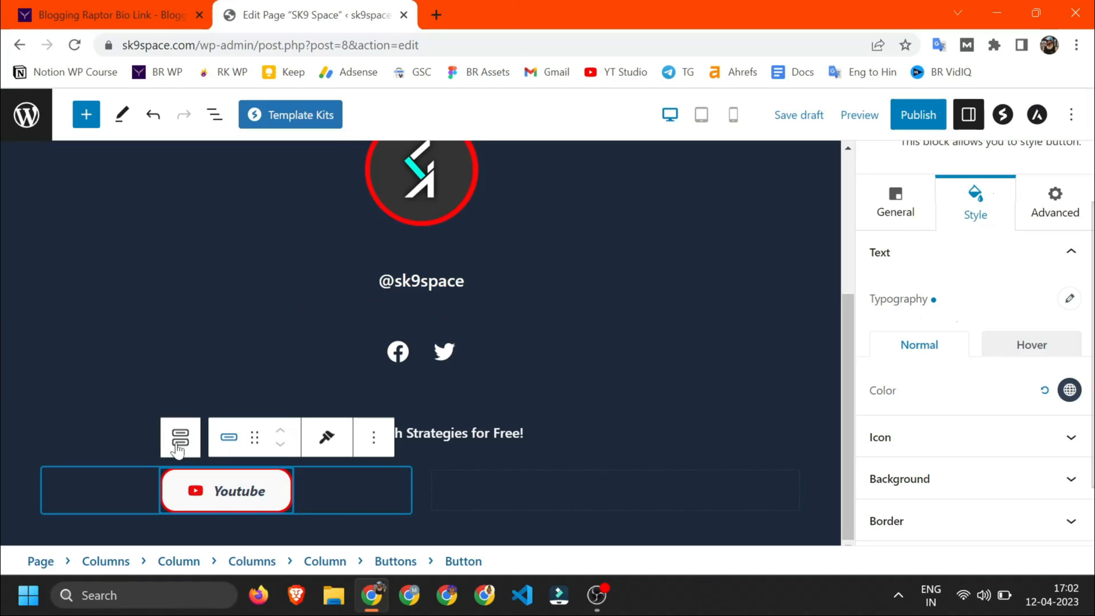
{"action": "left_click", "coordinate": [194, 439]}
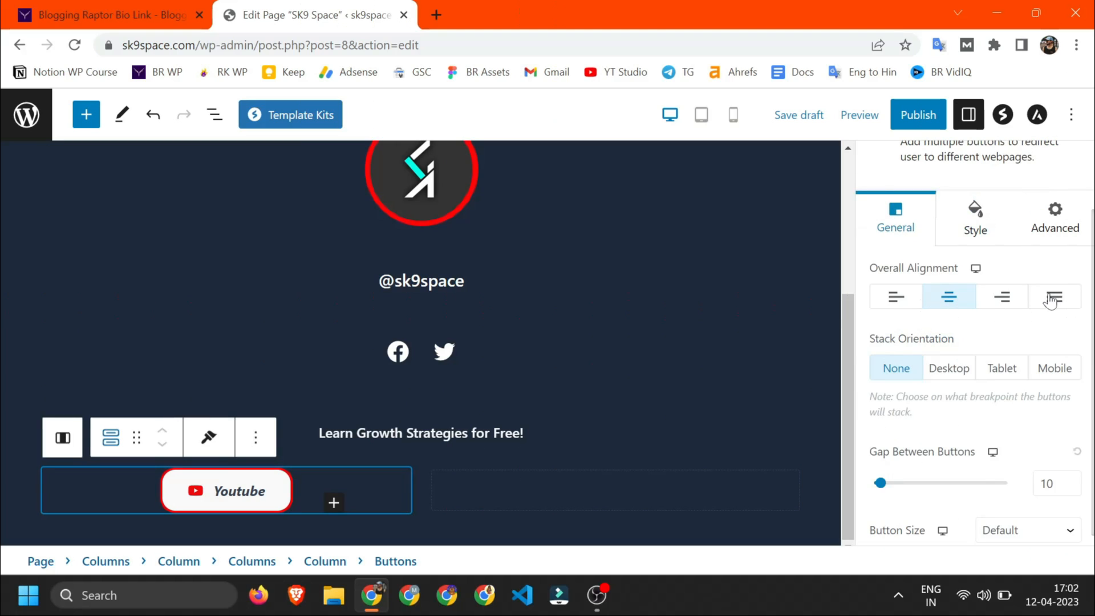
{"action": "left_click", "coordinate": [1054, 297]}
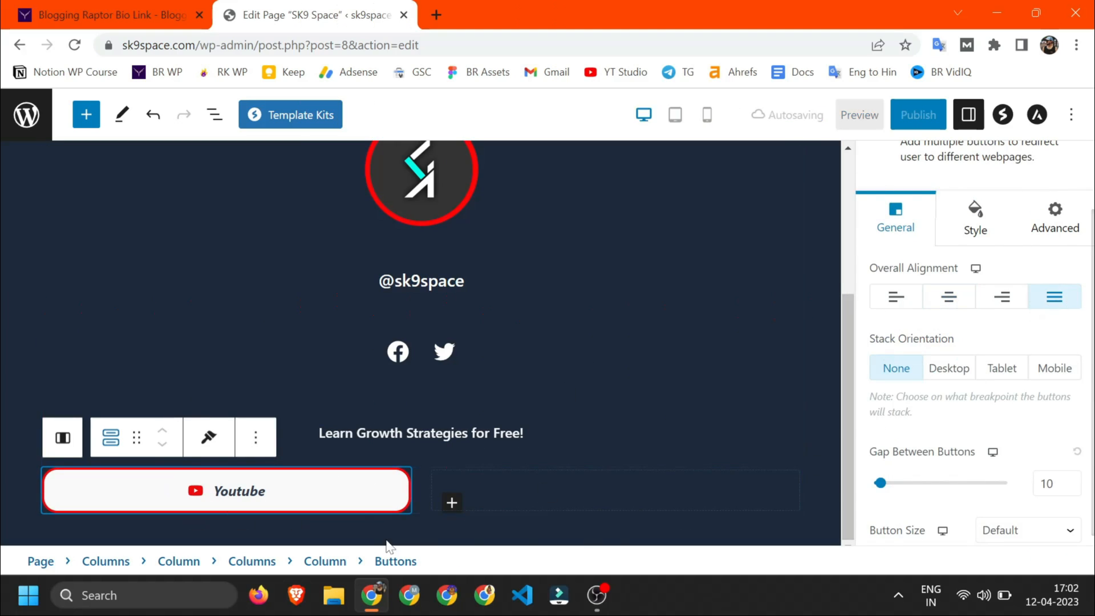
Step: Duplicate the full-width Youtube Buttons block and move the copy into the empty second column
{"action": "left_click", "coordinate": [255, 438]}
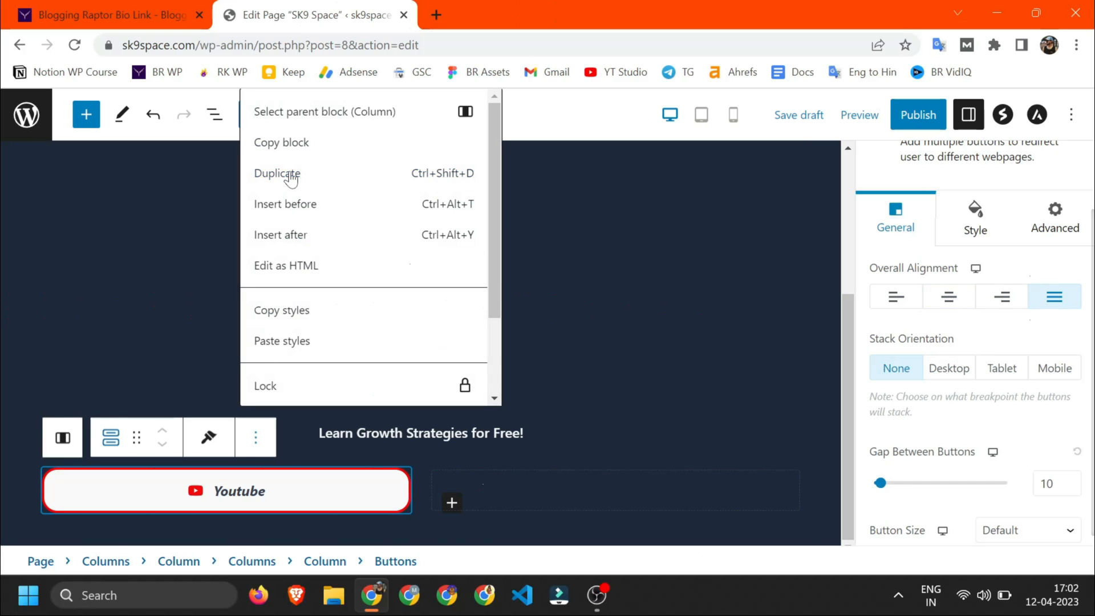
{"action": "left_click", "coordinate": [277, 173]}
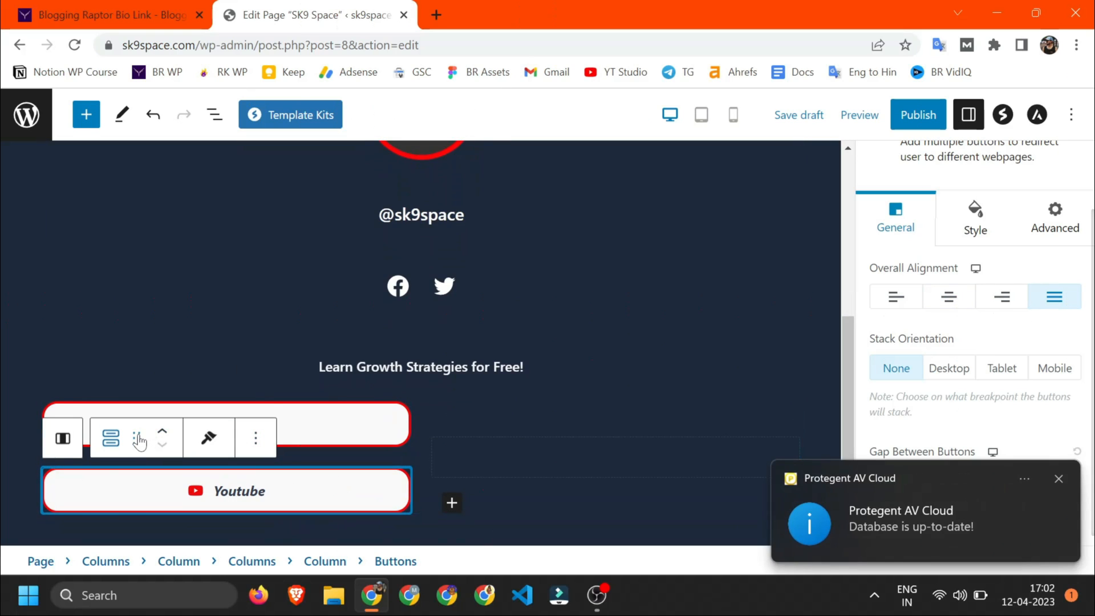
{"action": "left_click_drag", "start_coordinate": [139, 442], "coordinate": [604, 456]}
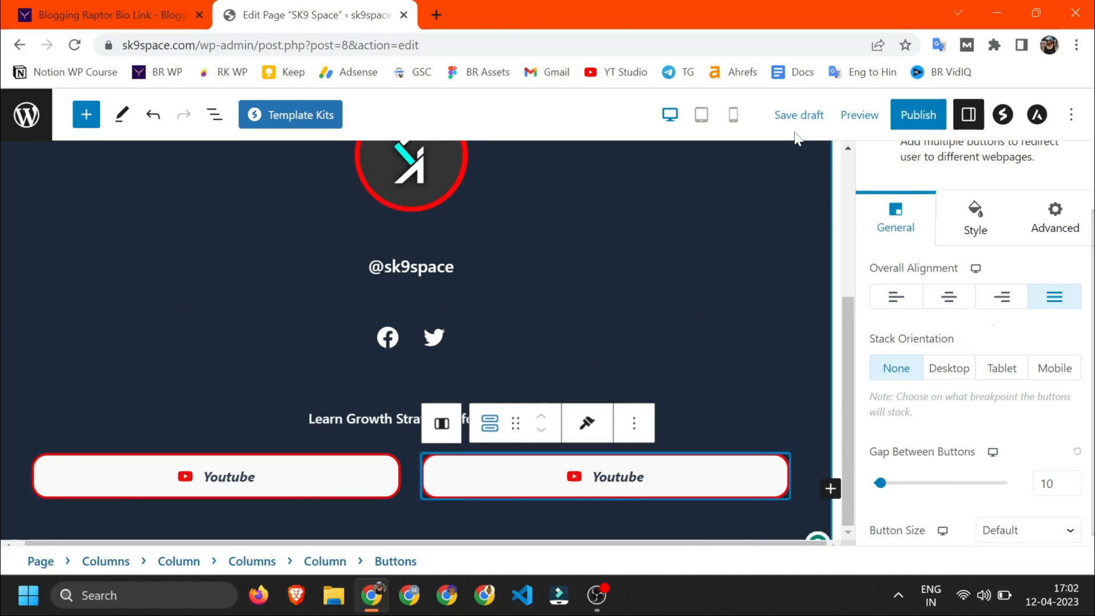
Step: Preview the SK9 Space page in a new tab and compare its button row with the Blogging Raptor links page
{"action": "left_click", "coordinate": [858, 116]}
{"action": "scroll", "coordinate": [530, 368], "scroll_direction": "down", "scroll_amount": 1}
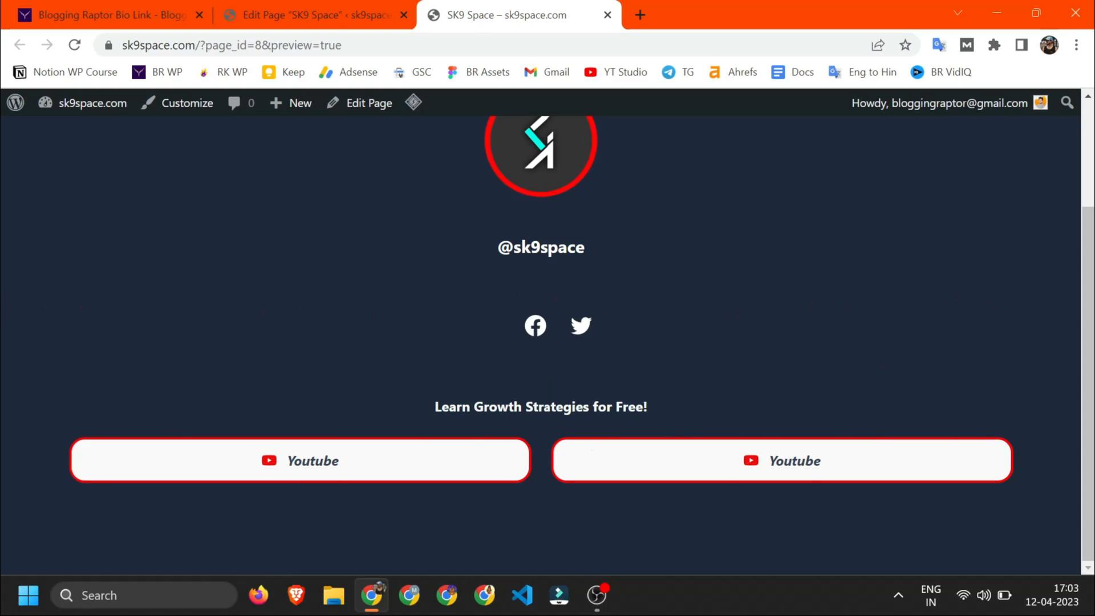
{"action": "key", "text": "ctrl+Page_Up"}
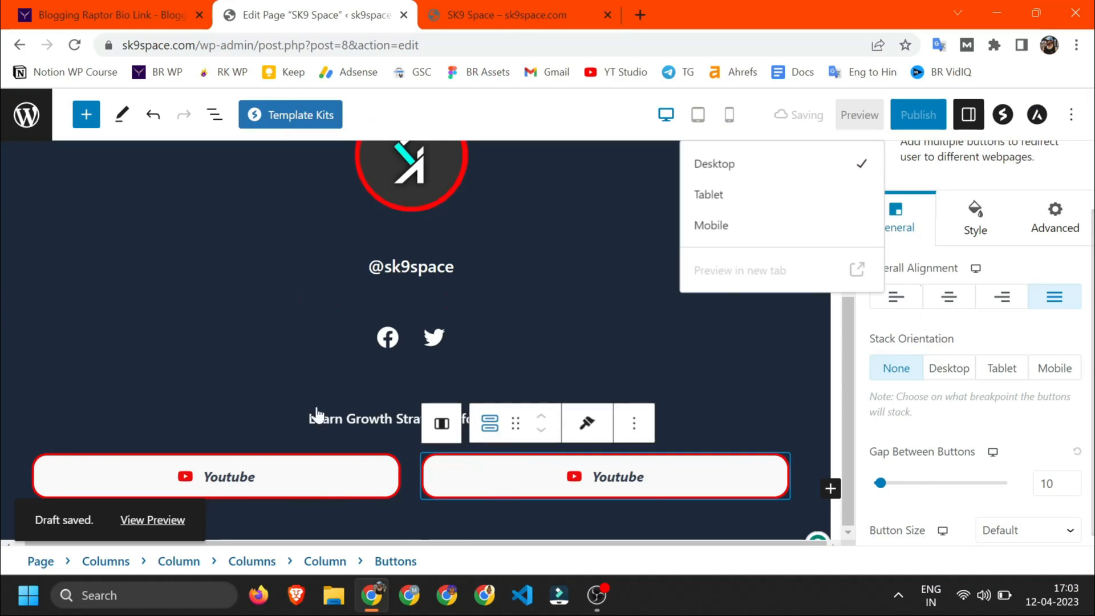
{"action": "key", "text": "ctrl+Page_Up"}
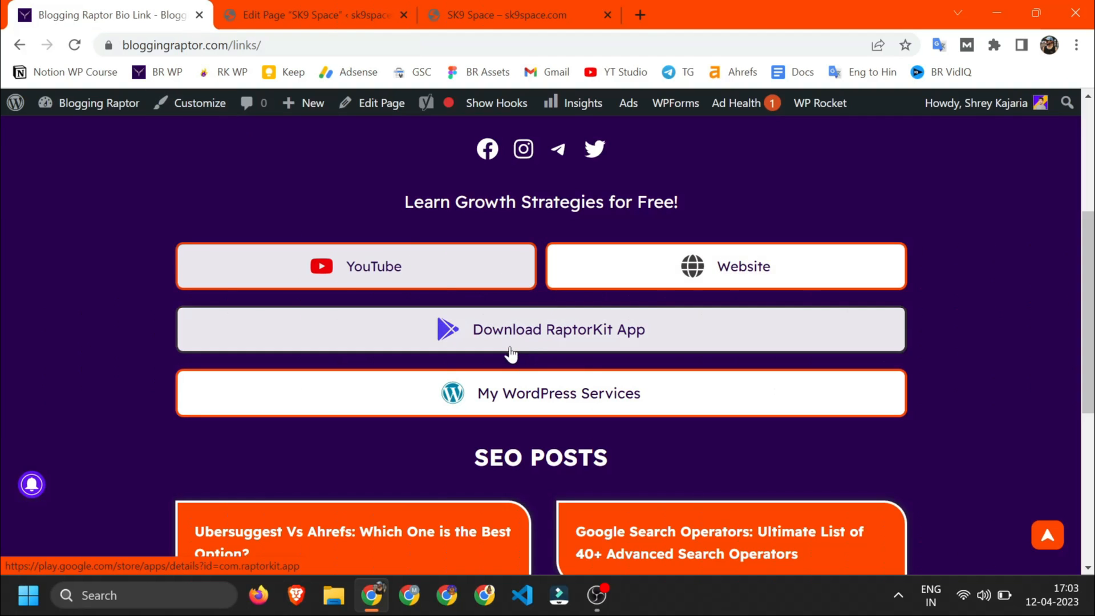
{"action": "left_click", "coordinate": [481, 6]}
{"action": "key", "text": "ctrl+Page_Up"}
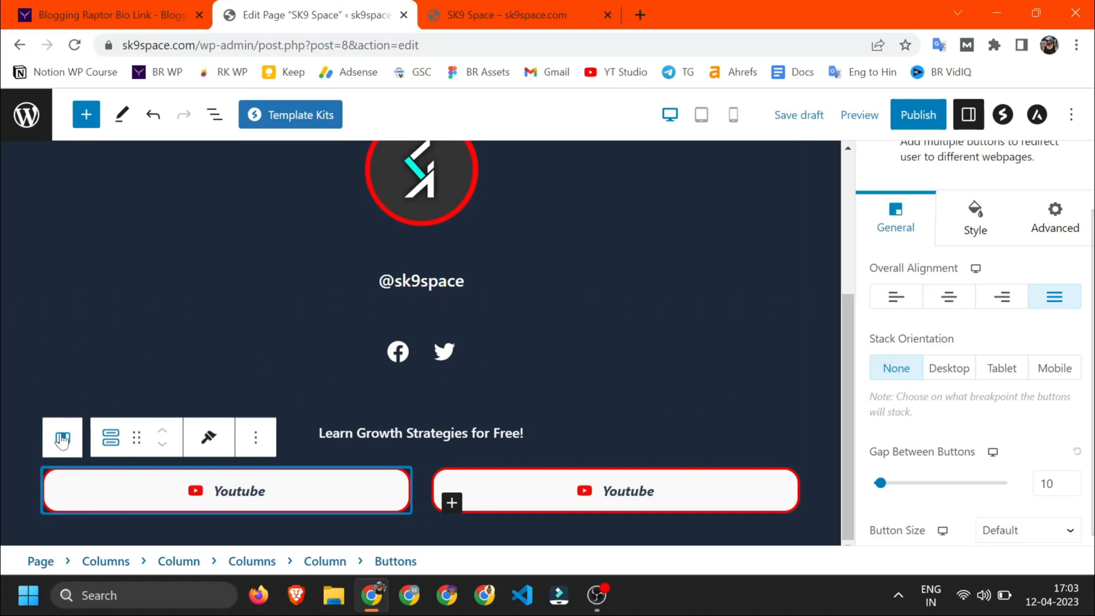
Step: Duplicate the two-column Youtube button row and set the copy's column count to 1
{"action": "left_click", "coordinate": [62, 453]}
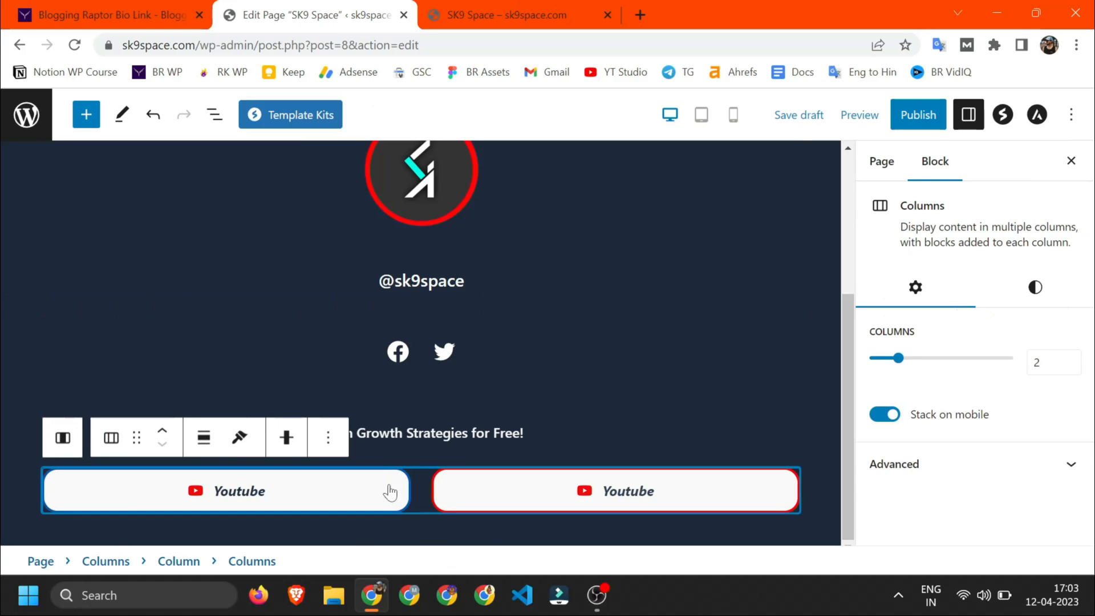
{"action": "left_click", "coordinate": [341, 432]}
{"action": "left_click", "coordinate": [405, 177]}
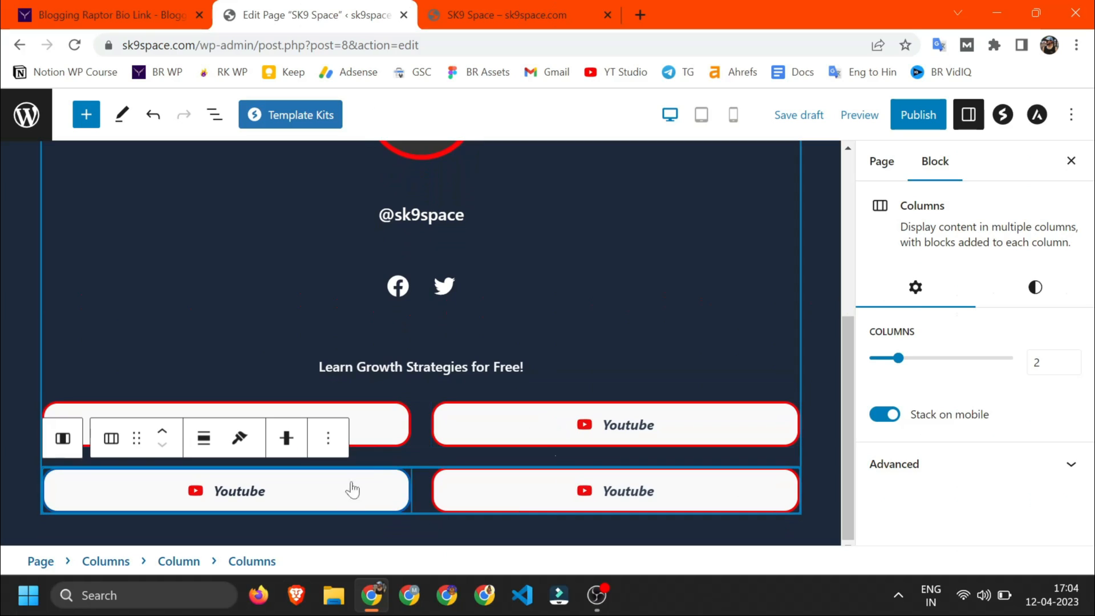
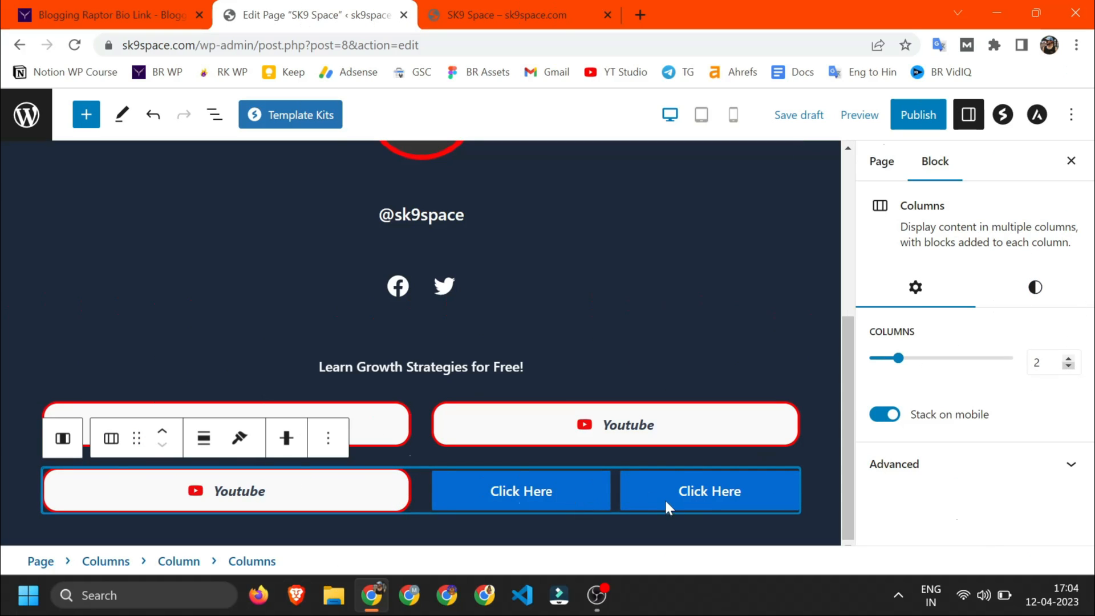
{"action": "key", "text": "Down"}
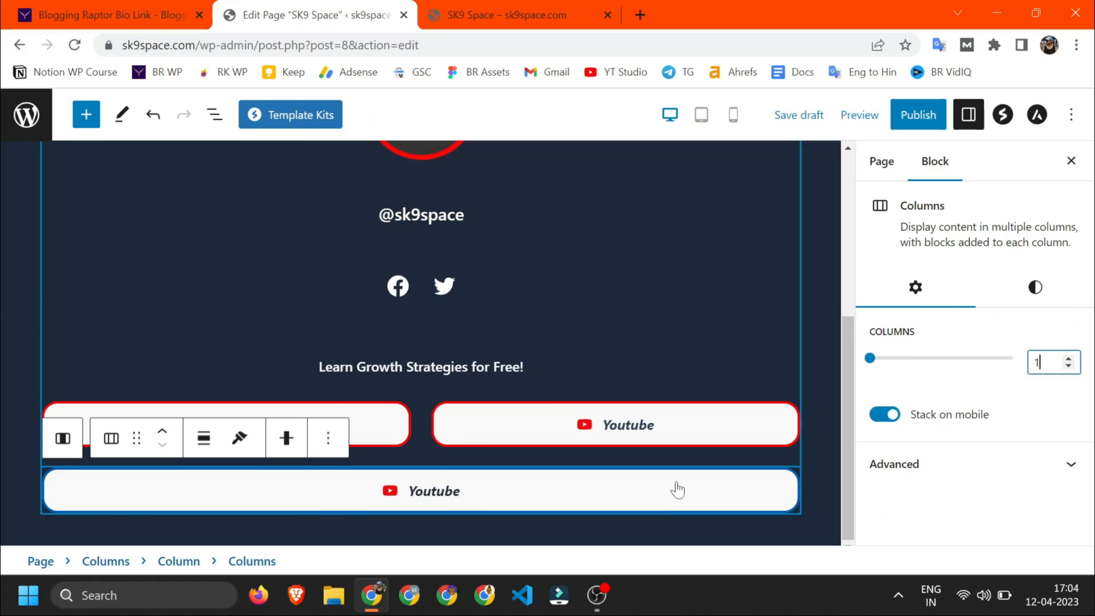
Step: Compare the updated SK9 Space preview's button rows with the layout of the Blogging Raptor links page
{"action": "left_click", "coordinate": [108, 14]}
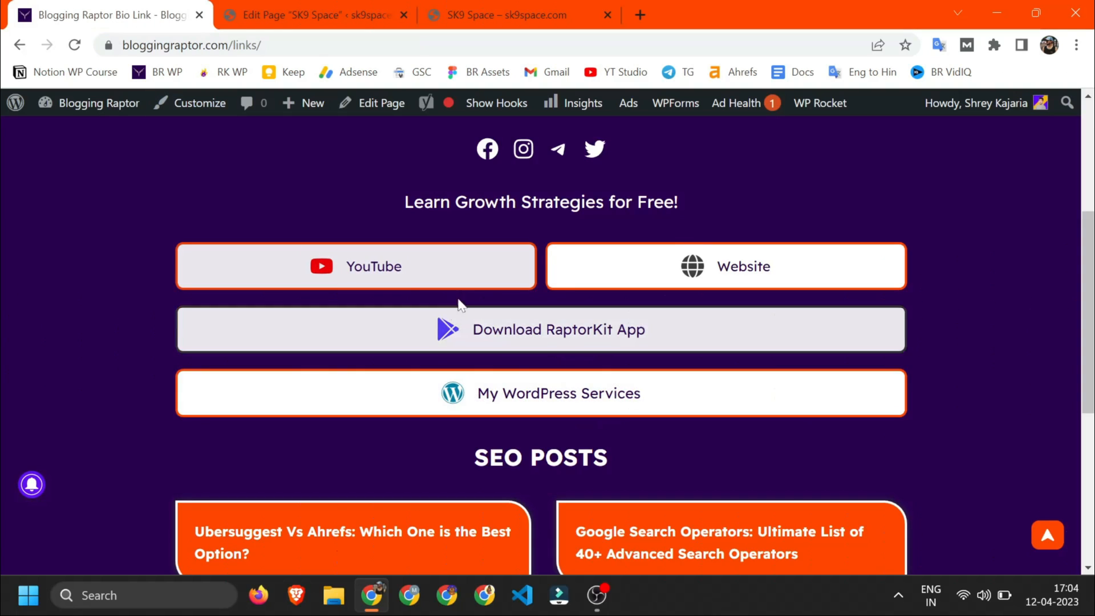
{"action": "key", "text": "ctrl+3"}
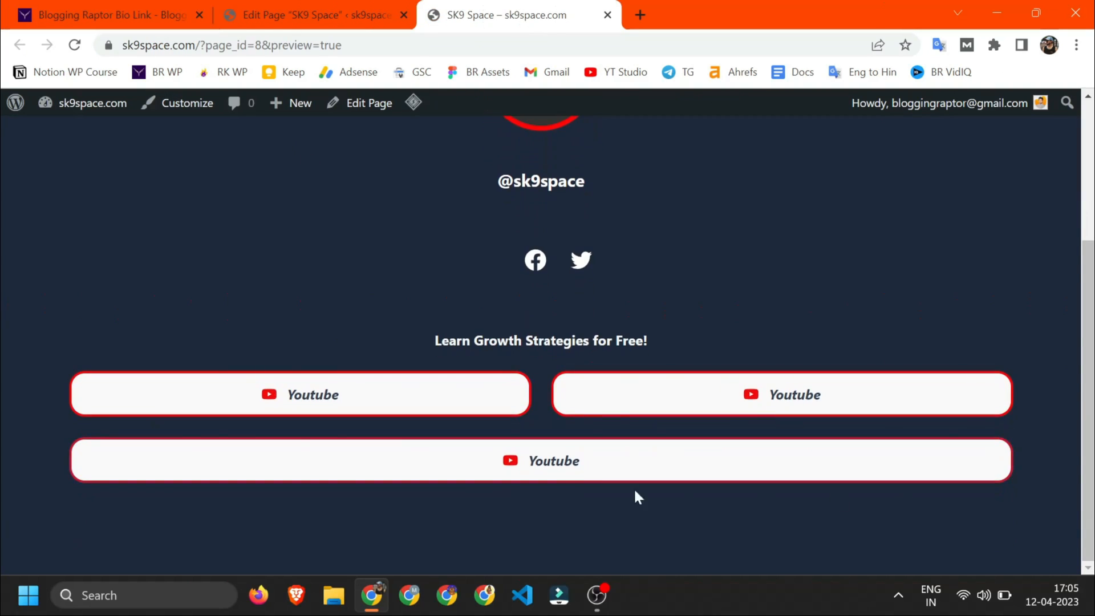
{"action": "scroll", "coordinate": [284, 488], "scroll_direction": "up", "scroll_amount": 2}
{"action": "scroll", "coordinate": [269, 349], "scroll_direction": "down", "scroll_amount": 2}
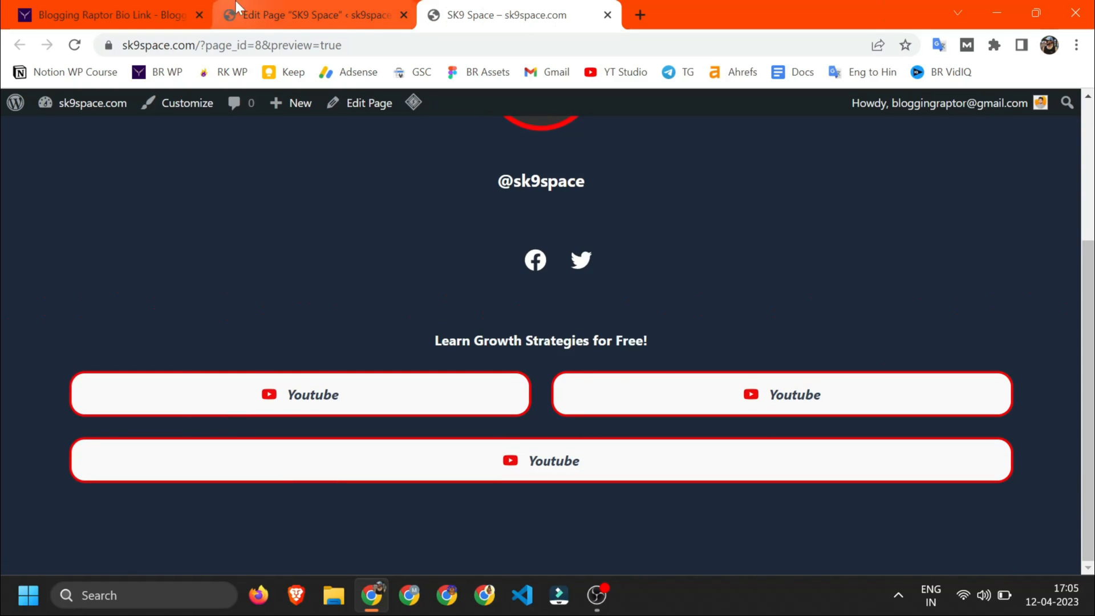
{"action": "left_click", "coordinate": [114, 15]}
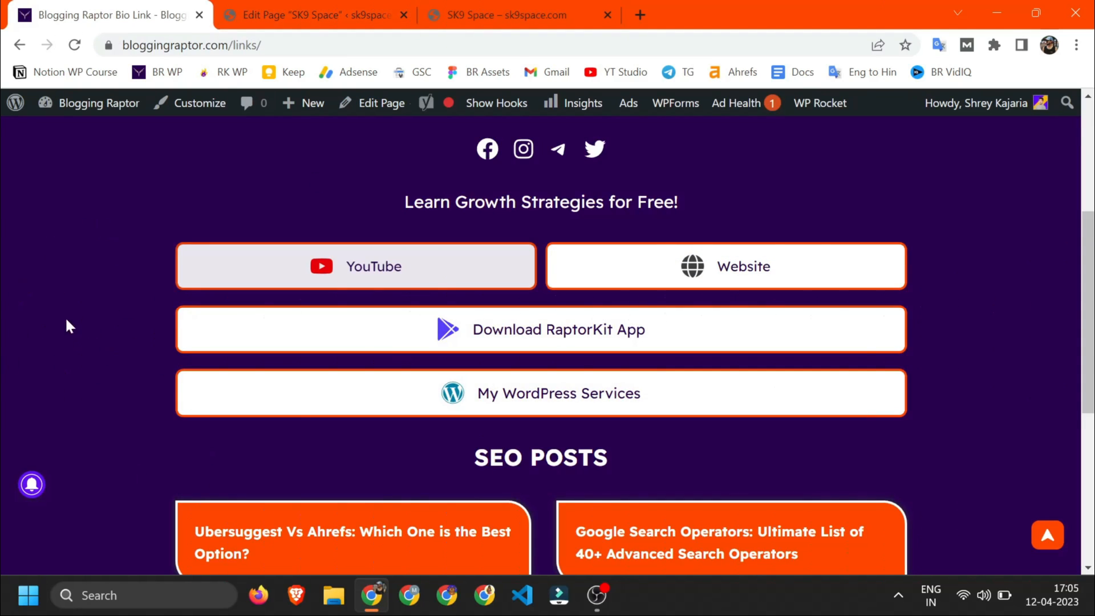
Step: Set a custom padding of 10 rem on the outermost Columns block that holds the logo, social icons and link buttons
{"action": "key", "text": "ctrl+Tab"}
{"action": "key", "text": "ctrl+Tab"}
{"action": "key", "text": "ctrl+shift+Tab"}
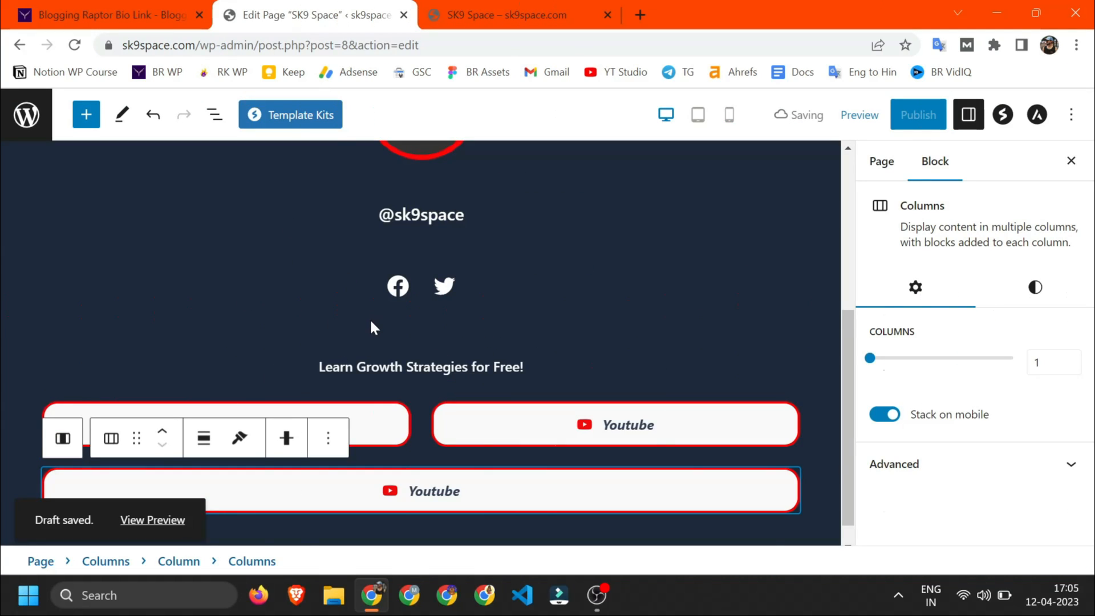
{"action": "left_click", "coordinate": [63, 438]}
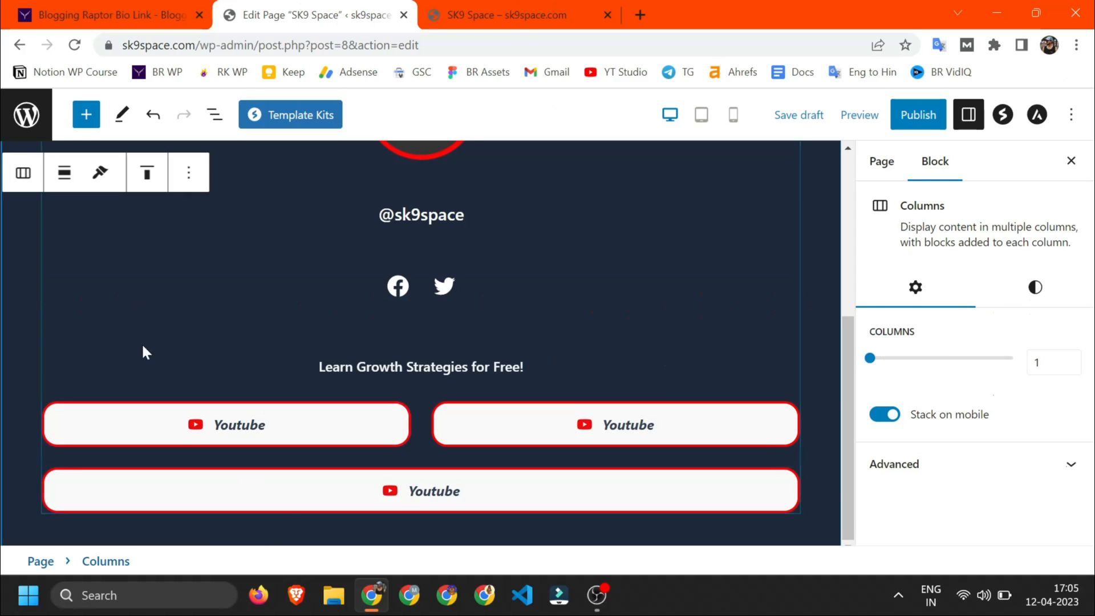
{"action": "scroll", "coordinate": [147, 342], "scroll_direction": "up", "scroll_amount": 5}
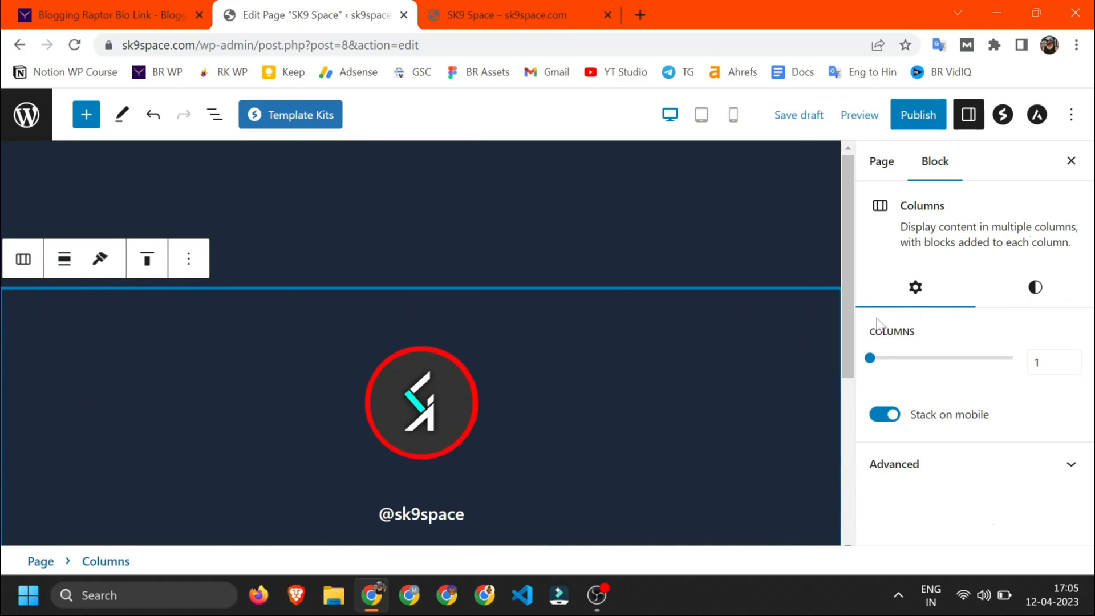
{"action": "left_click", "coordinate": [1035, 288]}
{"action": "scroll", "coordinate": [944, 398], "scroll_direction": "down", "scroll_amount": 5}
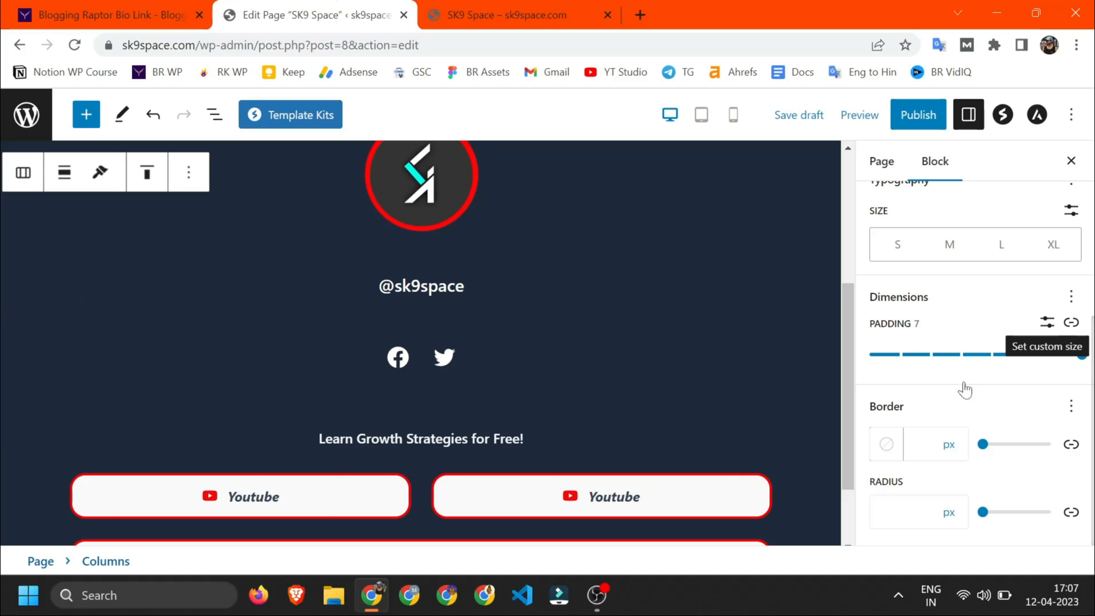
{"action": "key", "text": "Return"}
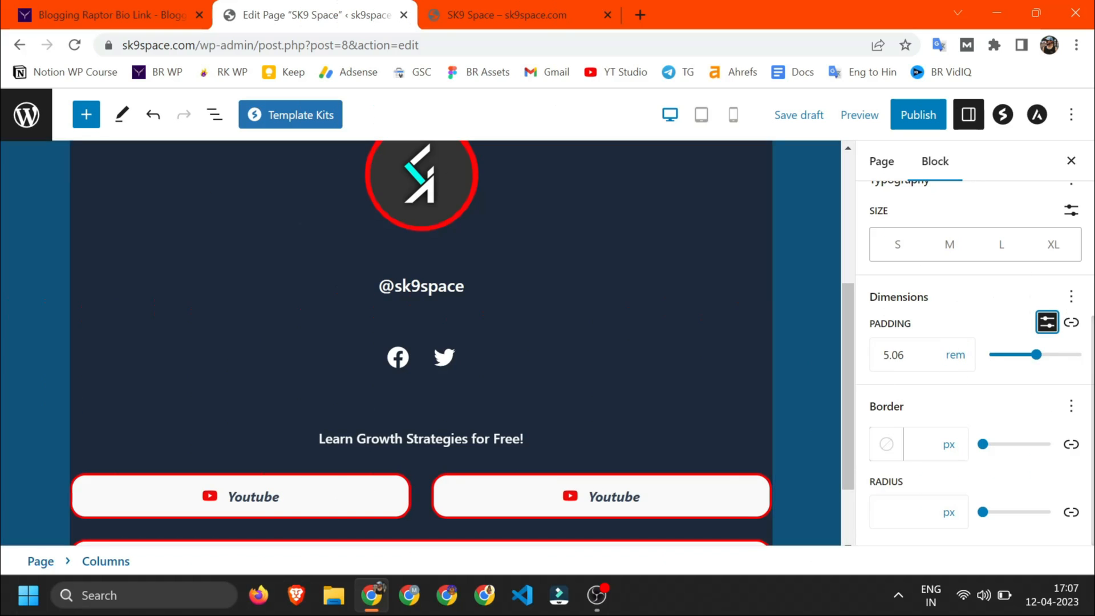
{"action": "left_click_drag", "start_coordinate": [1037, 355], "coordinate": [1082, 354]}
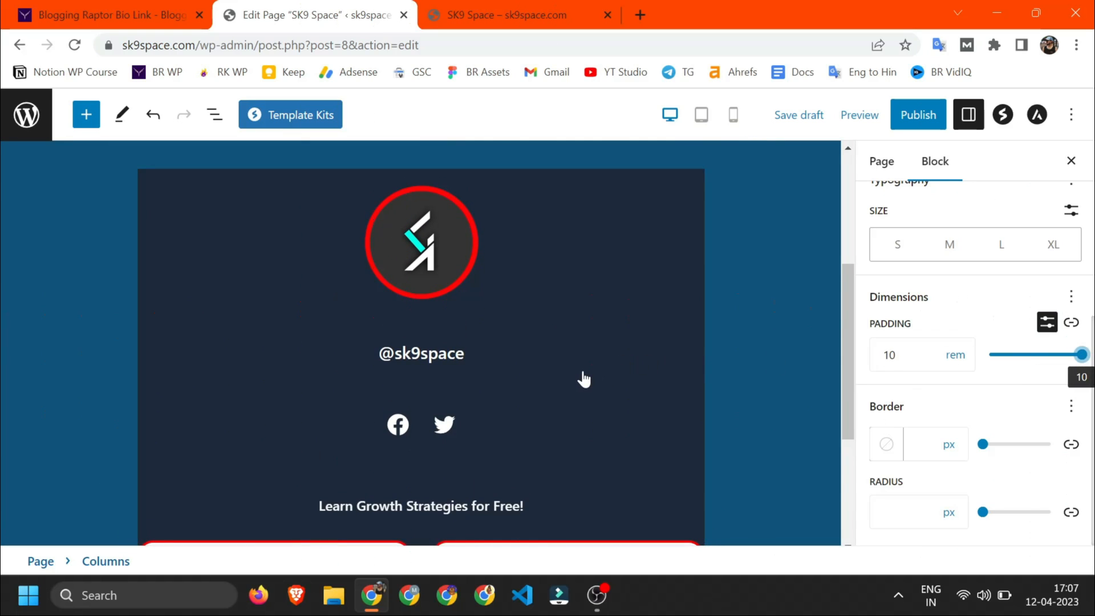
Step: Save the draft and reload the SK9 Space preview to check the button rows' width
{"action": "scroll", "coordinate": [566, 415], "scroll_direction": "down", "scroll_amount": 4}
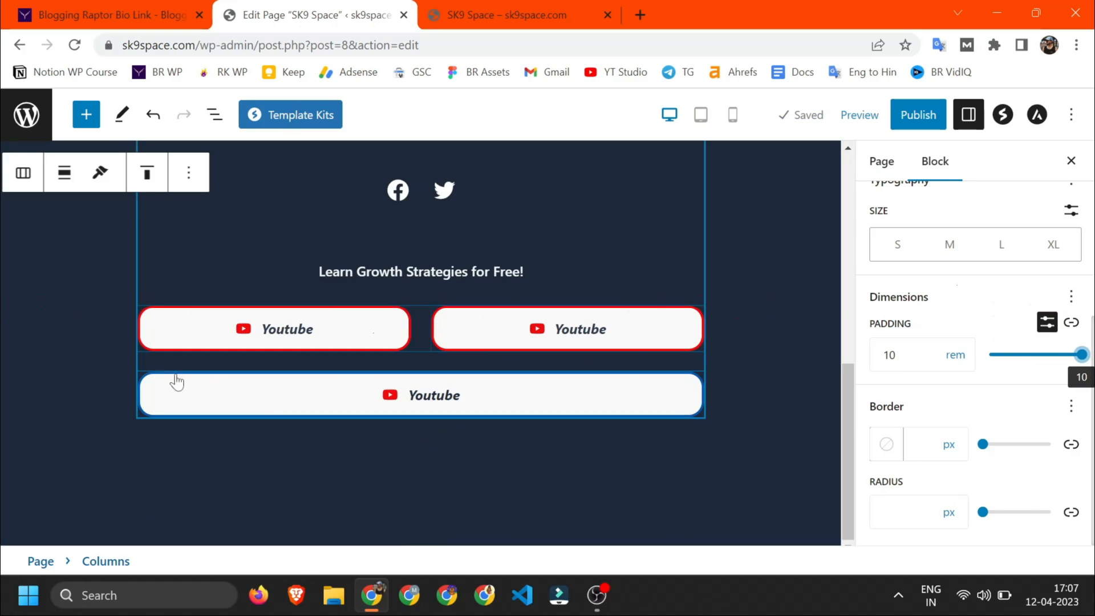
{"action": "left_click", "coordinate": [797, 114]}
{"action": "left_click", "coordinate": [502, 15]}
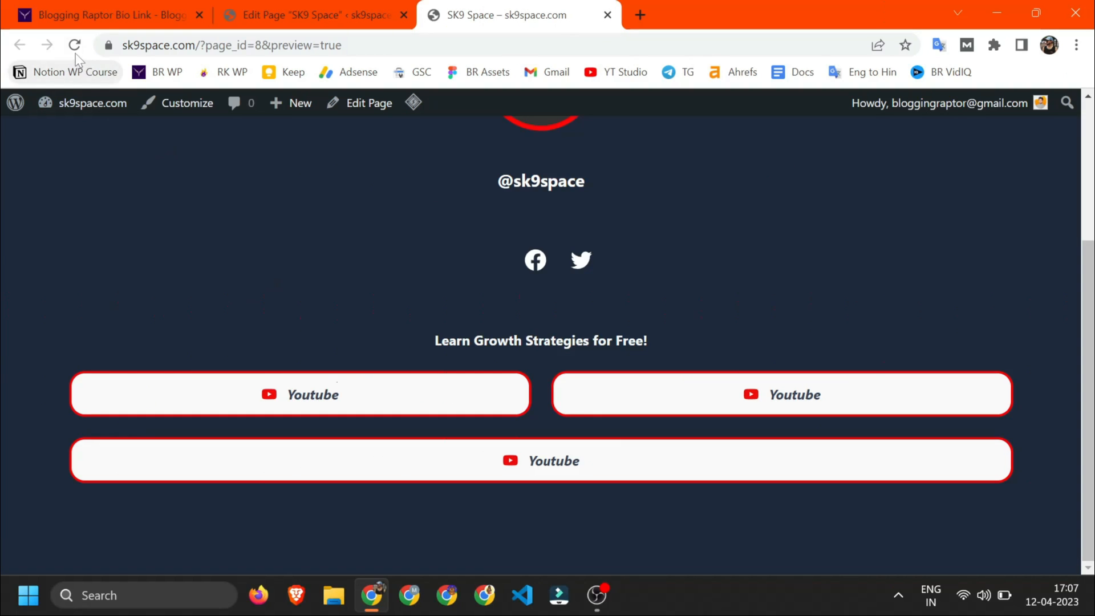
{"action": "left_click", "coordinate": [74, 48]}
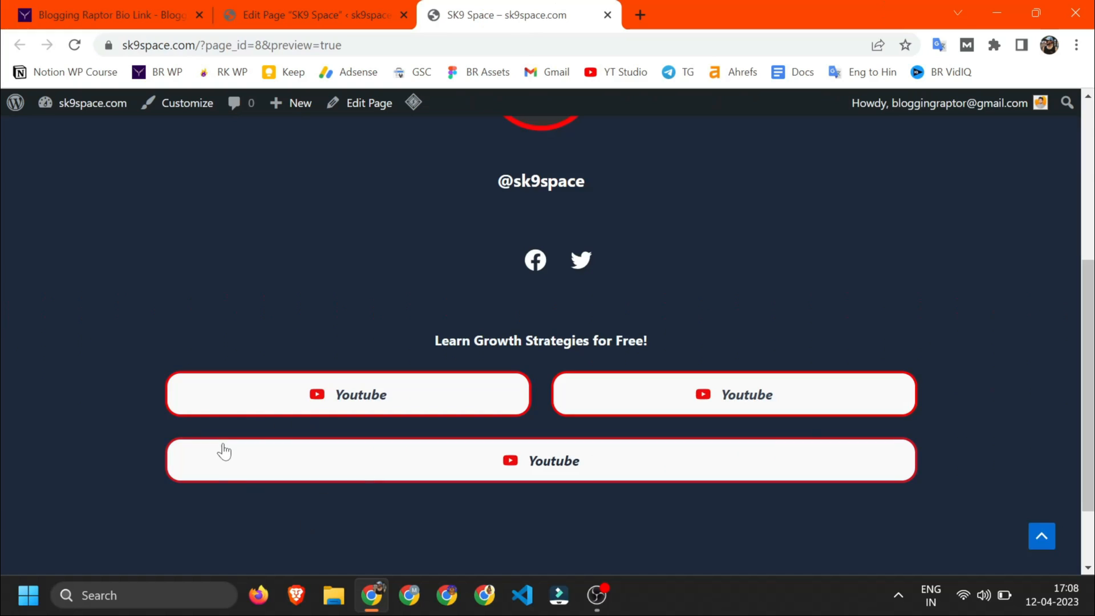
Step: Examine the SEO Posts and Donate sections on the Blogging Raptor links page as a layout reference
{"action": "left_click", "coordinate": [293, 12]}
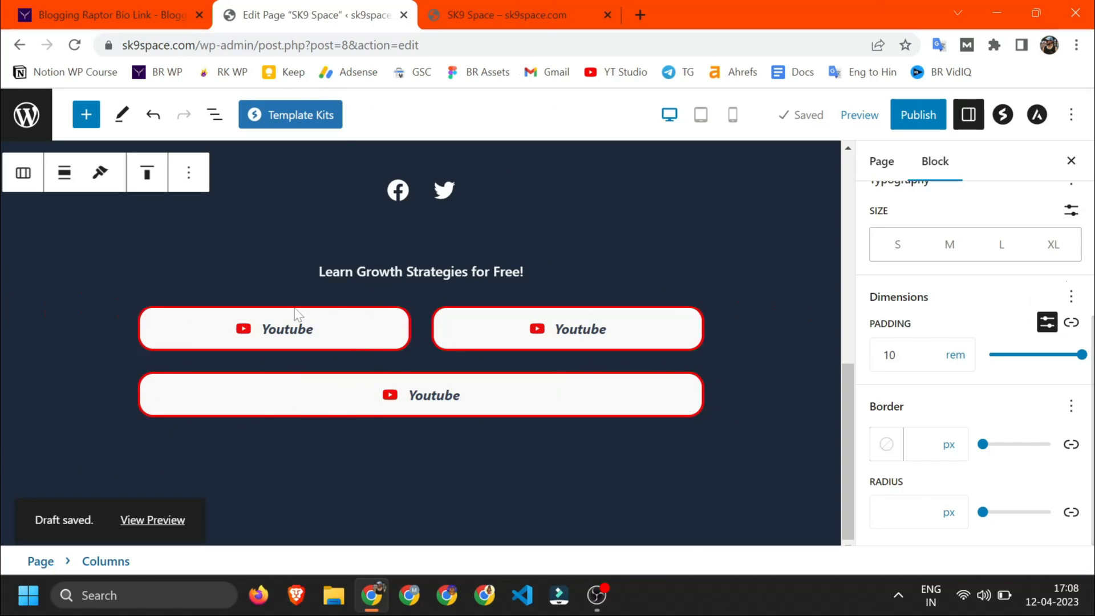
{"action": "left_click", "coordinate": [109, 15]}
{"action": "scroll", "coordinate": [370, 489], "scroll_direction": "down", "scroll_amount": 4}
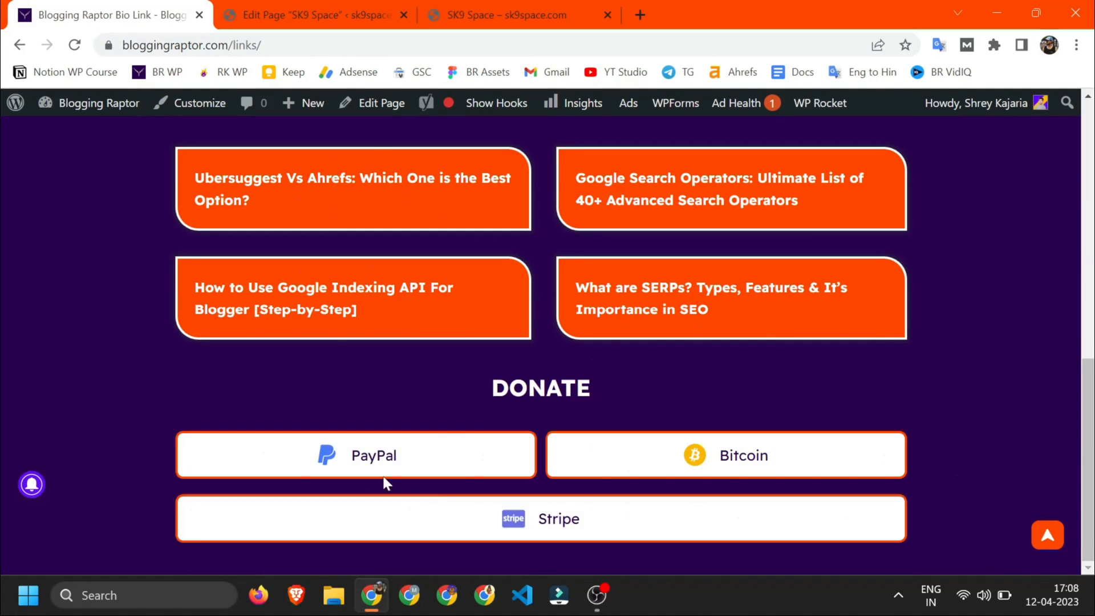
{"action": "scroll", "coordinate": [533, 468], "scroll_direction": "up", "scroll_amount": 5}
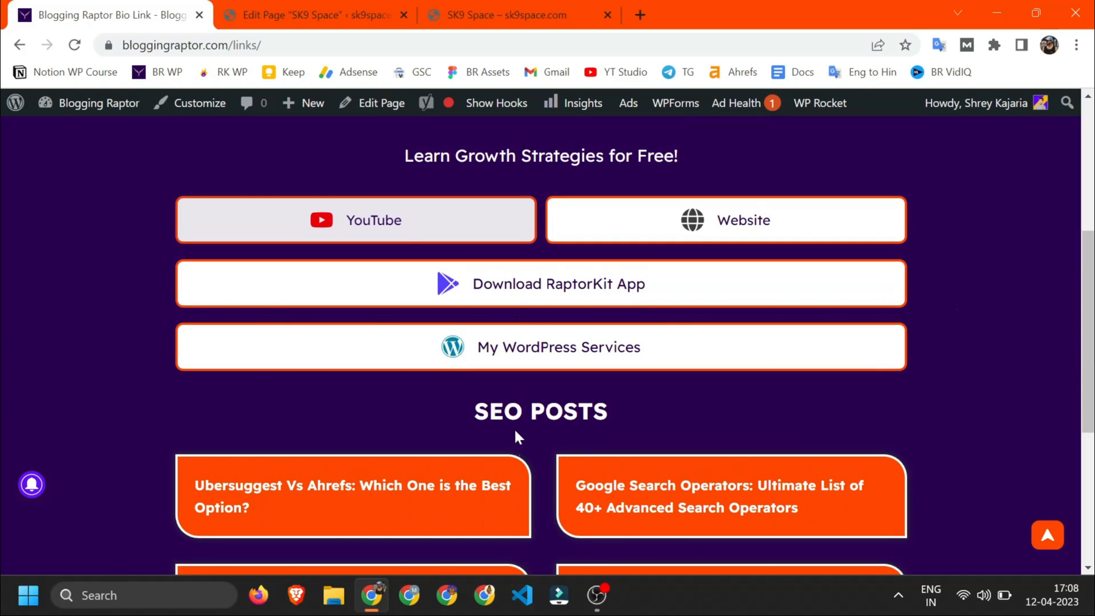
{"action": "scroll", "coordinate": [515, 438], "scroll_direction": "down", "scroll_amount": 4}
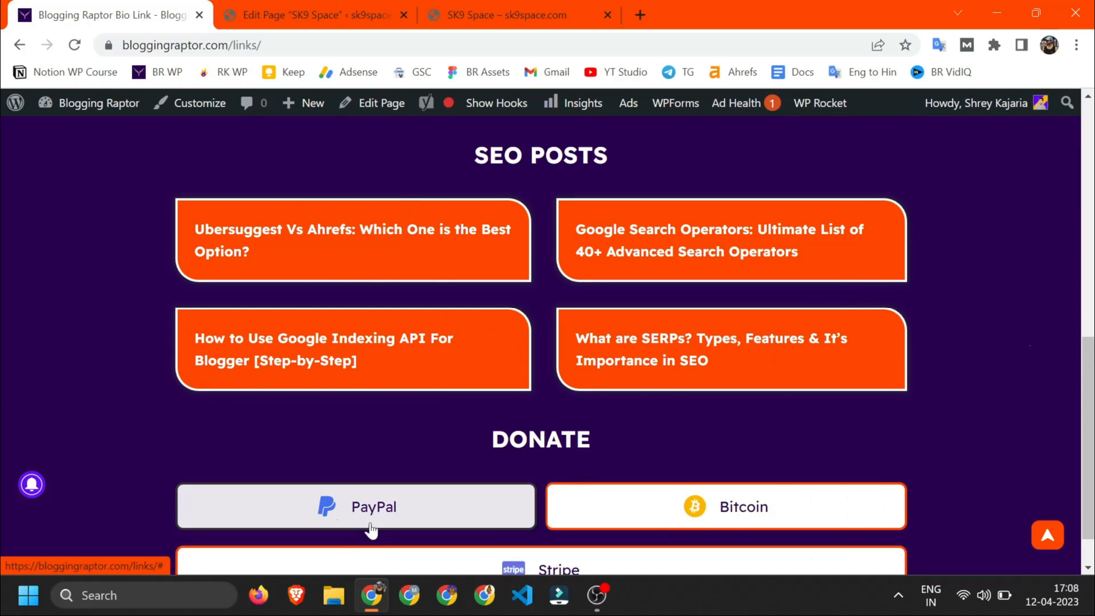
{"action": "scroll", "coordinate": [587, 447], "scroll_direction": "up", "scroll_amount": 2}
{"action": "scroll", "coordinate": [447, 251], "scroll_direction": "down", "scroll_amount": 1}
{"action": "left_click_drag", "start_coordinate": [474, 241], "coordinate": [607, 242]}
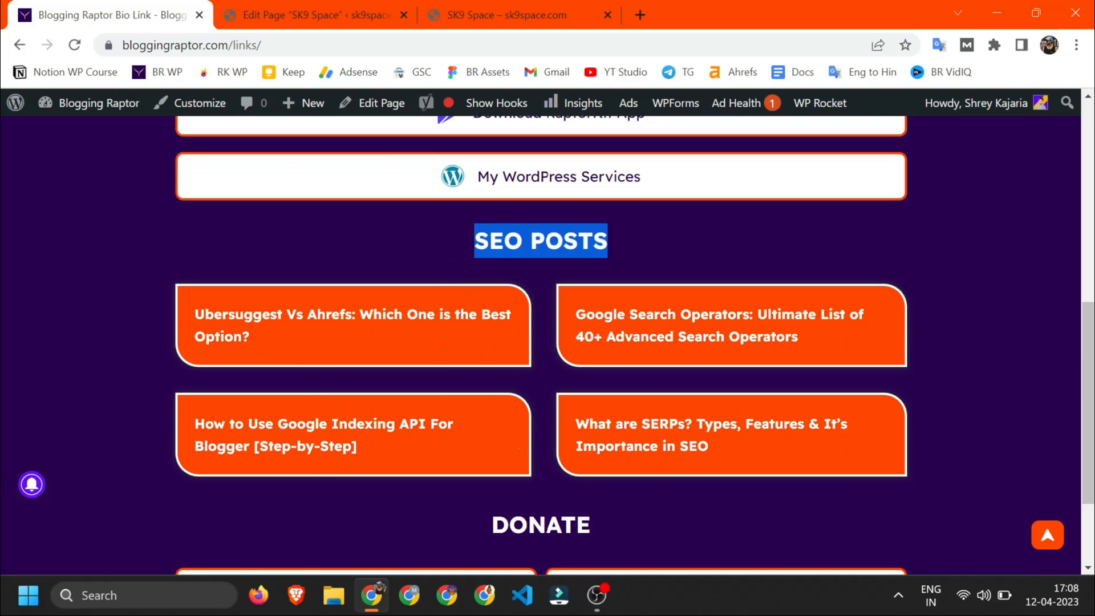
{"action": "left_click_drag", "start_coordinate": [452, 264], "coordinate": [364, 333]}
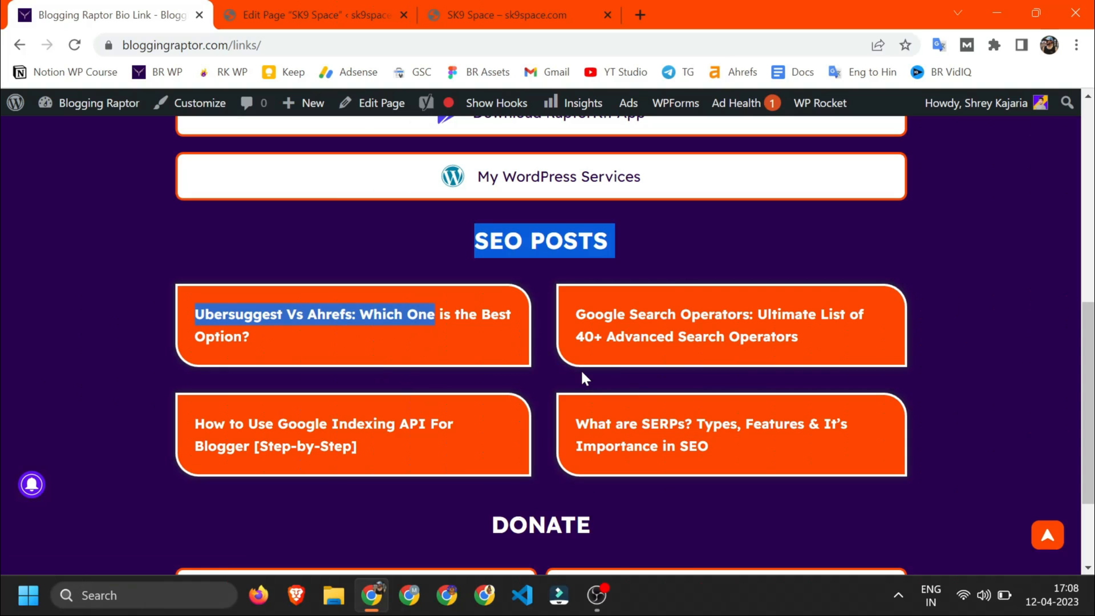
{"action": "left_click", "coordinate": [525, 402]}
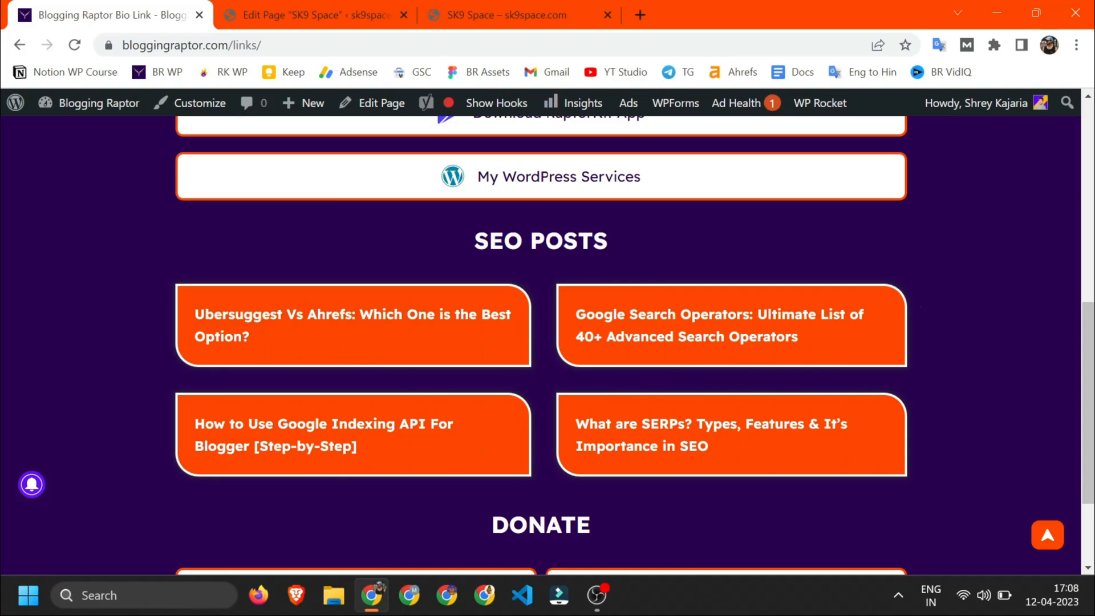
Step: Insert a Heading block directly after the full-width Youtube Buttons block
{"action": "left_click", "coordinate": [295, 14]}
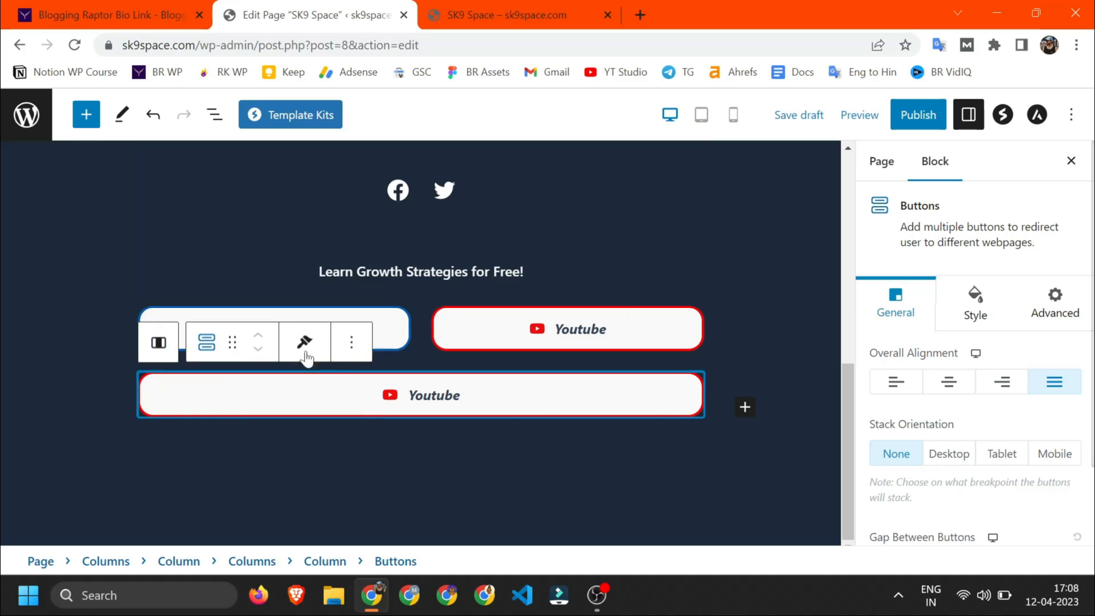
{"action": "left_click", "coordinate": [350, 343]}
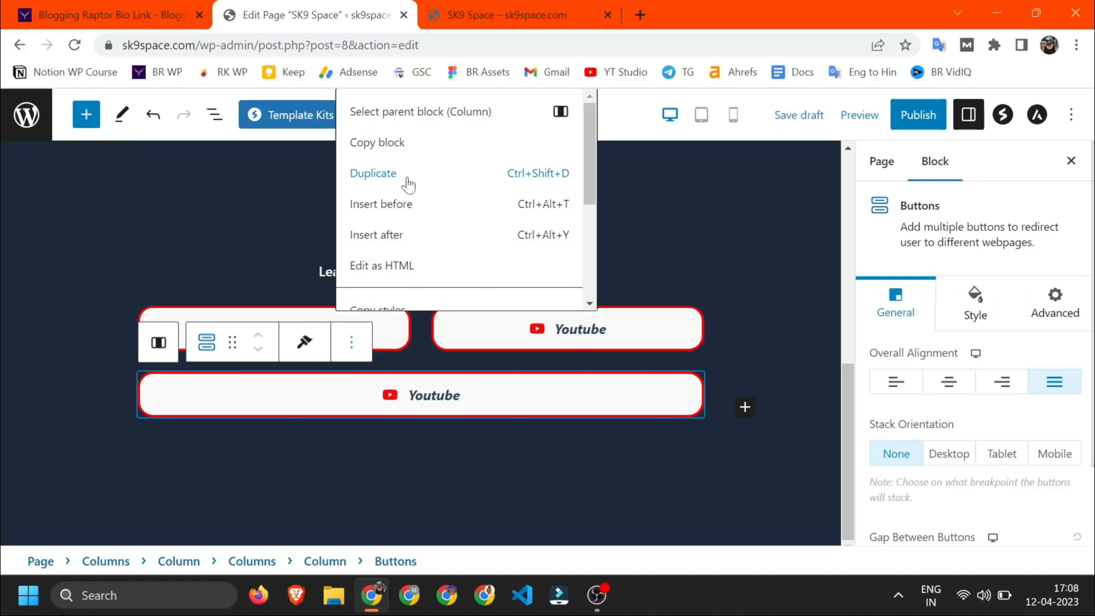
{"action": "left_click", "coordinate": [377, 235]}
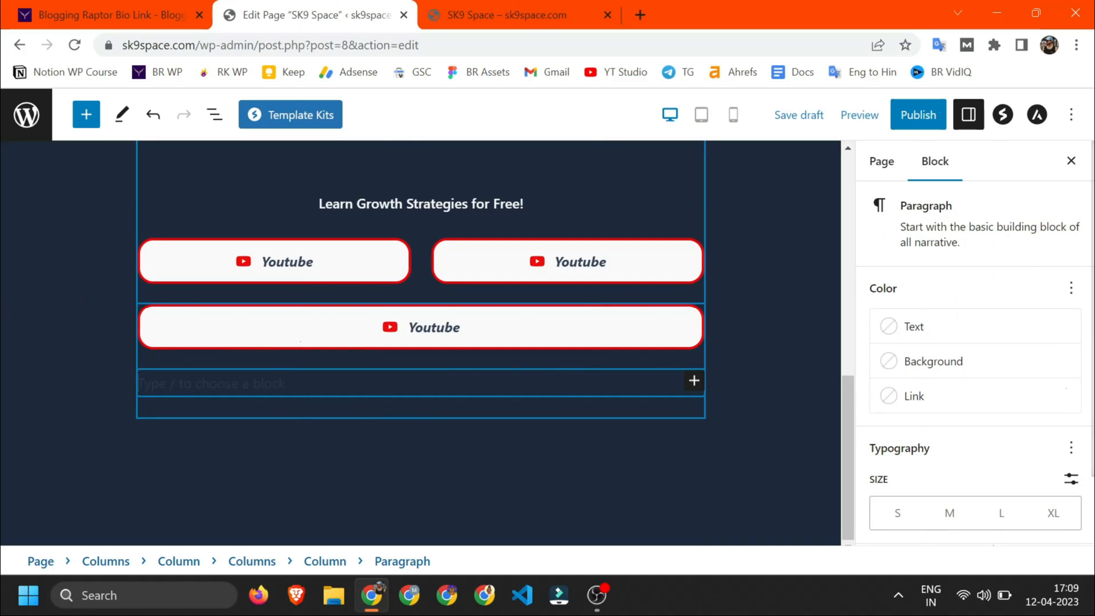
{"action": "type", "text": "/headi"}
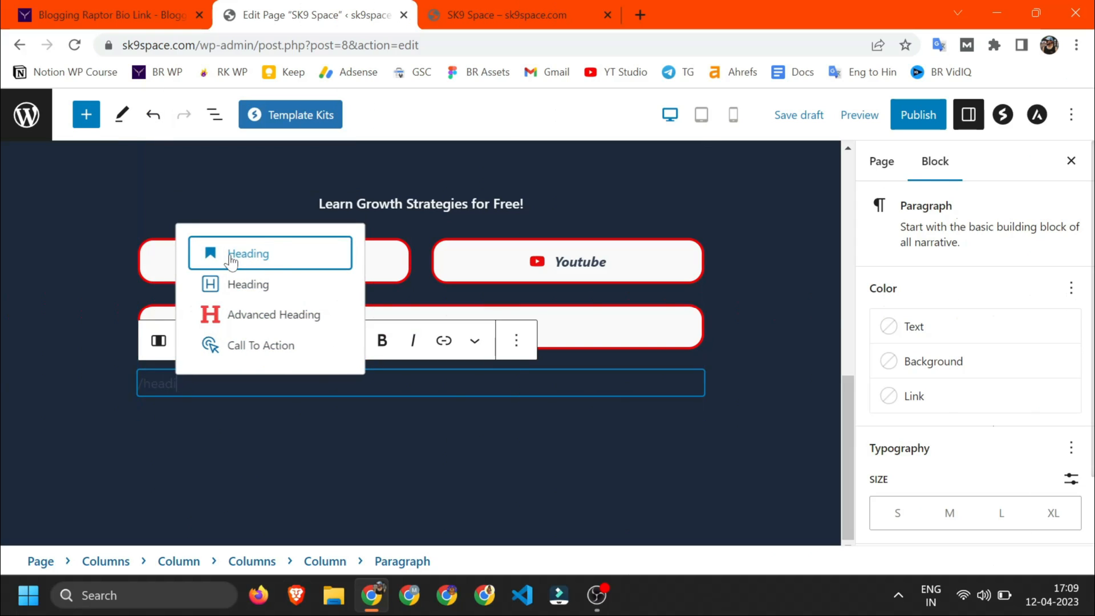
{"action": "left_click", "coordinate": [323, 253]}
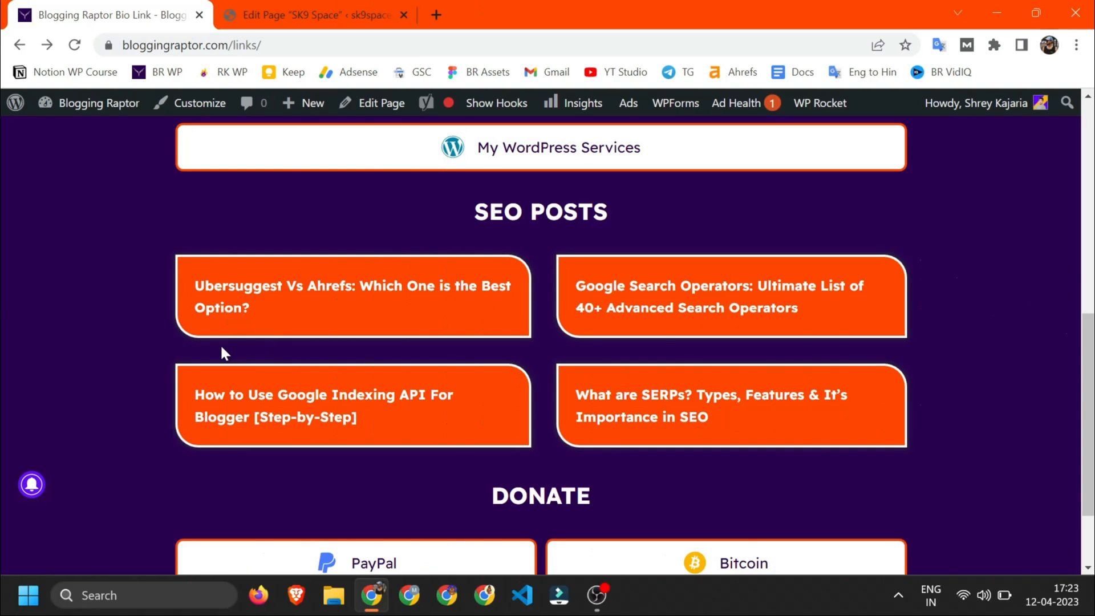
Step: Install and activate the Otter – Gutenberg Blocks plugin from the sk9space.com WordPress admin in a separate tab
{"action": "left_click", "coordinate": [365, 14]}
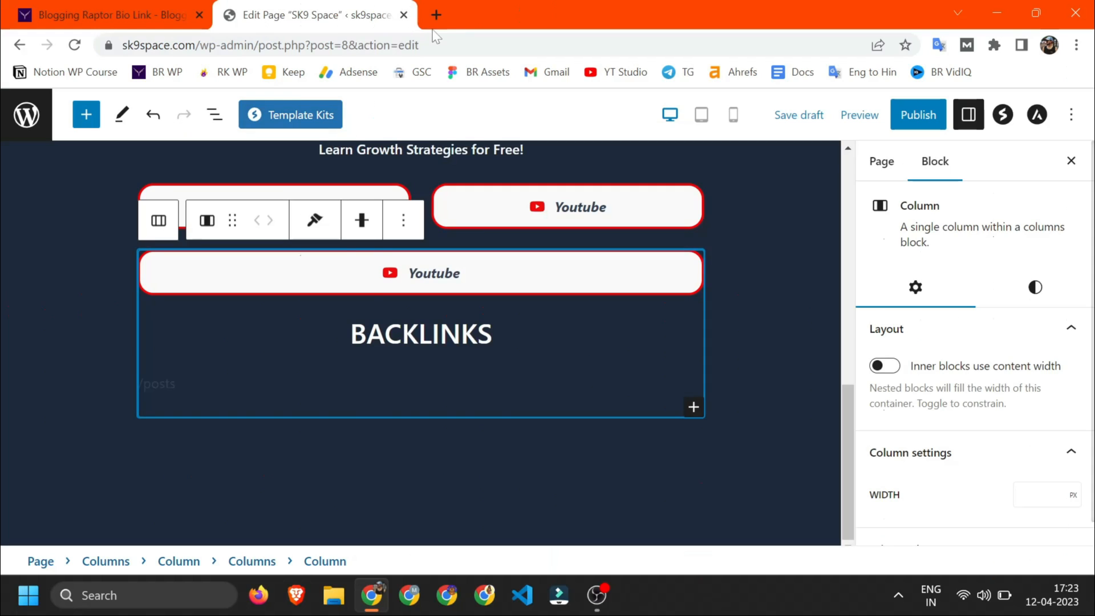
{"action": "left_click", "coordinate": [26, 114]}
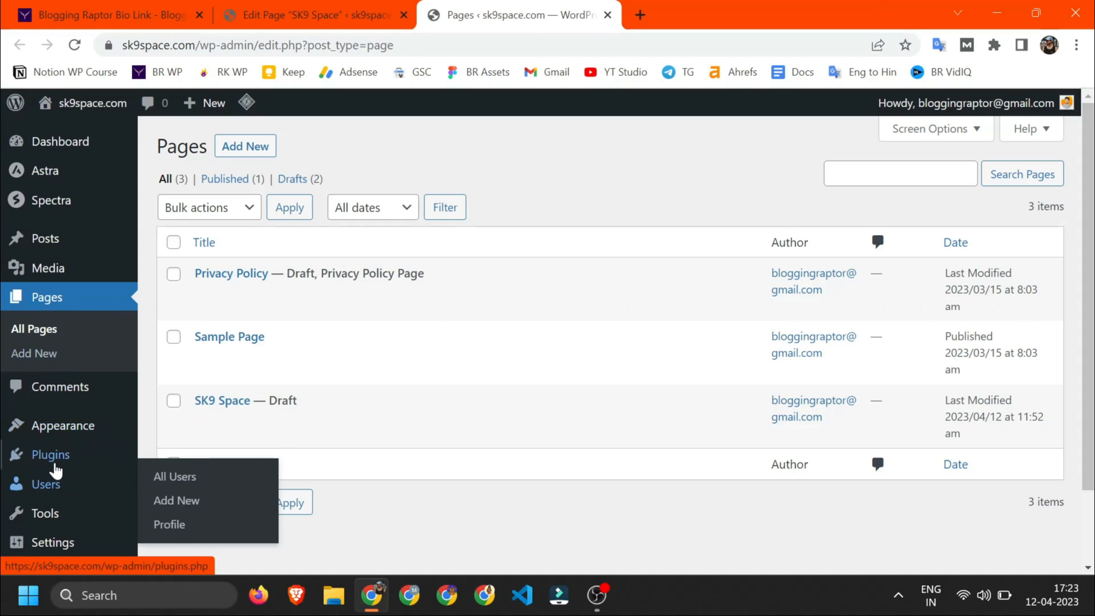
{"action": "mouse_move", "coordinate": [67, 465]}
{"action": "left_click", "coordinate": [164, 480]}
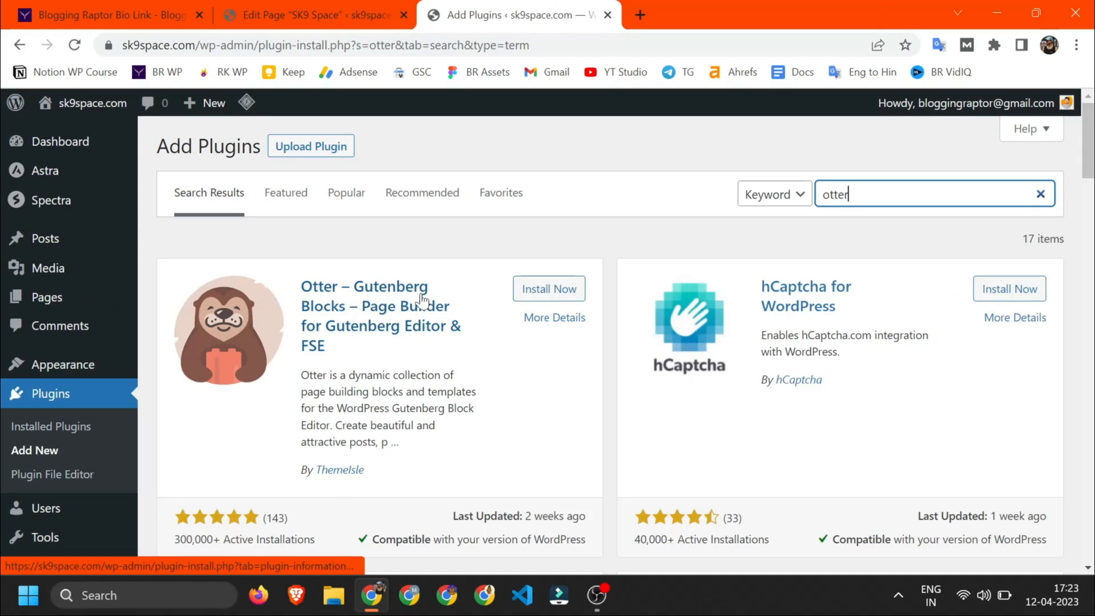
{"action": "left_click", "coordinate": [549, 290]}
{"action": "left_click", "coordinate": [556, 288]}
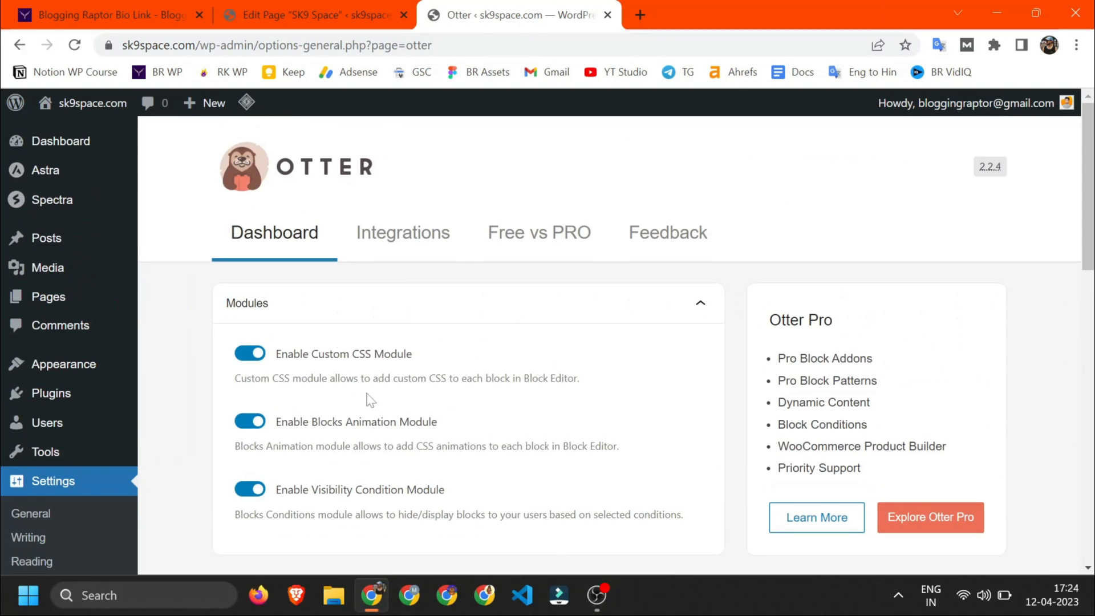
Step: Close the Otter settings page, then save the SK9 Space draft and reload the editor
{"action": "left_click", "coordinate": [608, 15]}
{"action": "key", "text": "ctrl+s"}
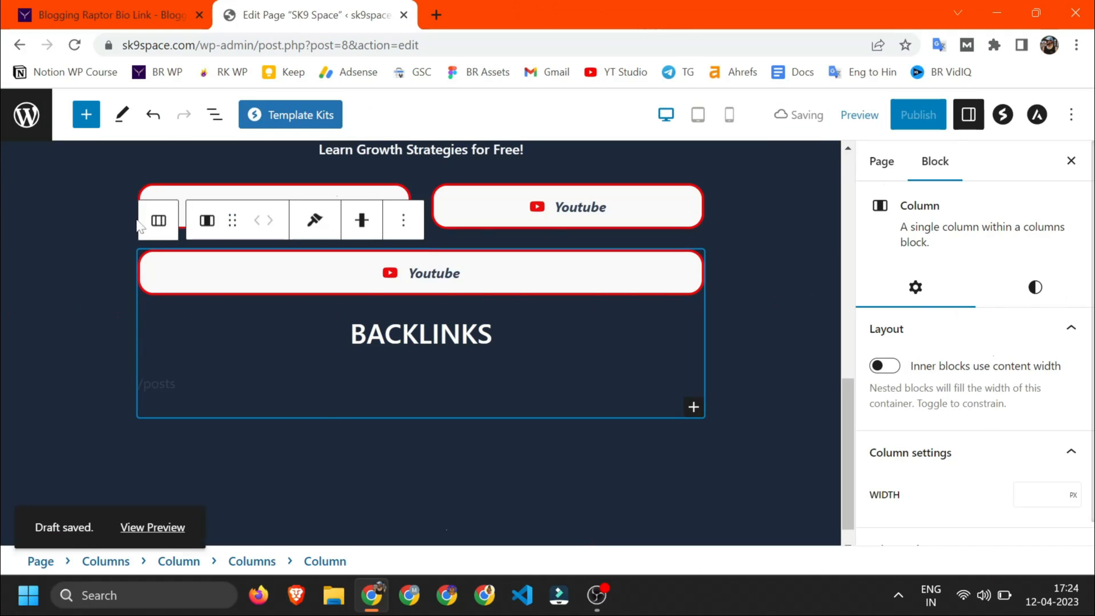
{"action": "left_click", "coordinate": [75, 45]}
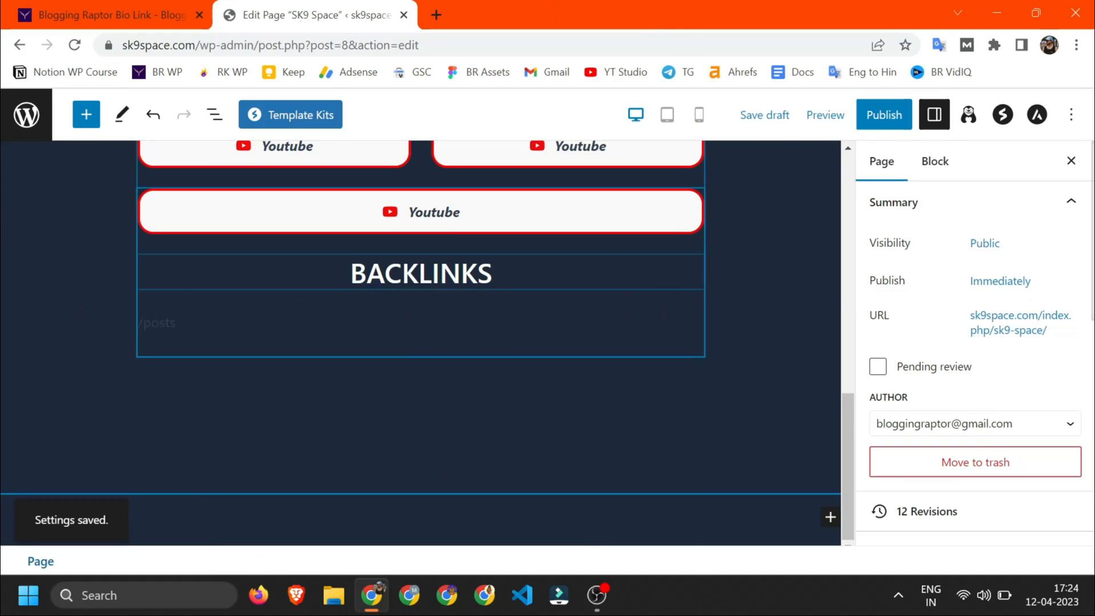
Step: Replace the "/posts" paragraph under the BACKLINKS heading with Otter's Posts block
{"action": "left_click", "coordinate": [171, 323]}
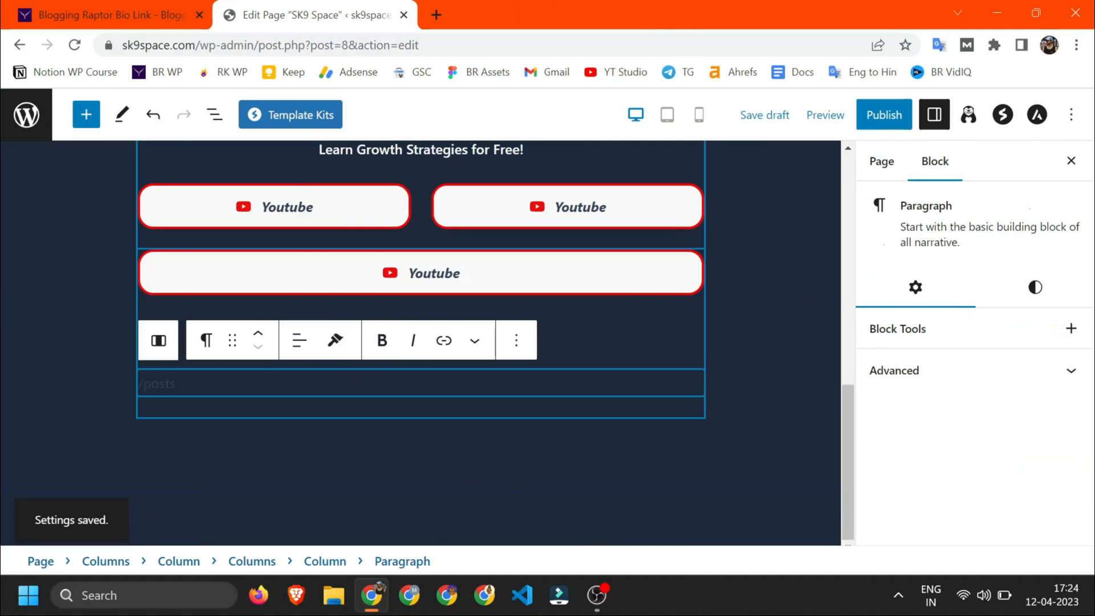
{"action": "key", "text": "BackSpace"}
{"action": "type", "text": "s"}
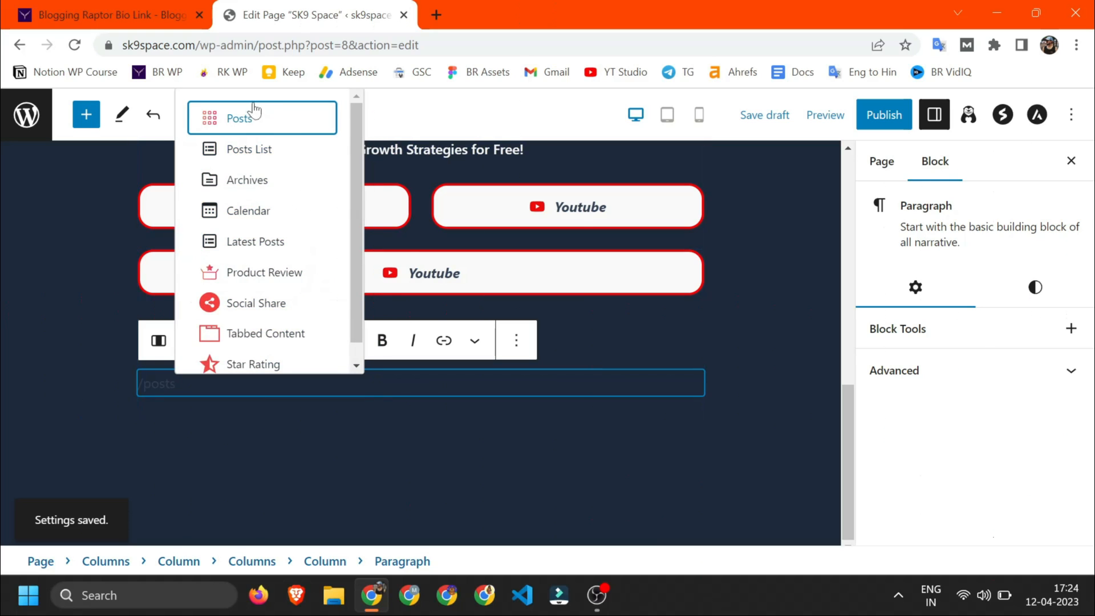
{"action": "key", "text": "Return"}
{"action": "scroll", "coordinate": [296, 394], "scroll_direction": "down", "scroll_amount": 4}
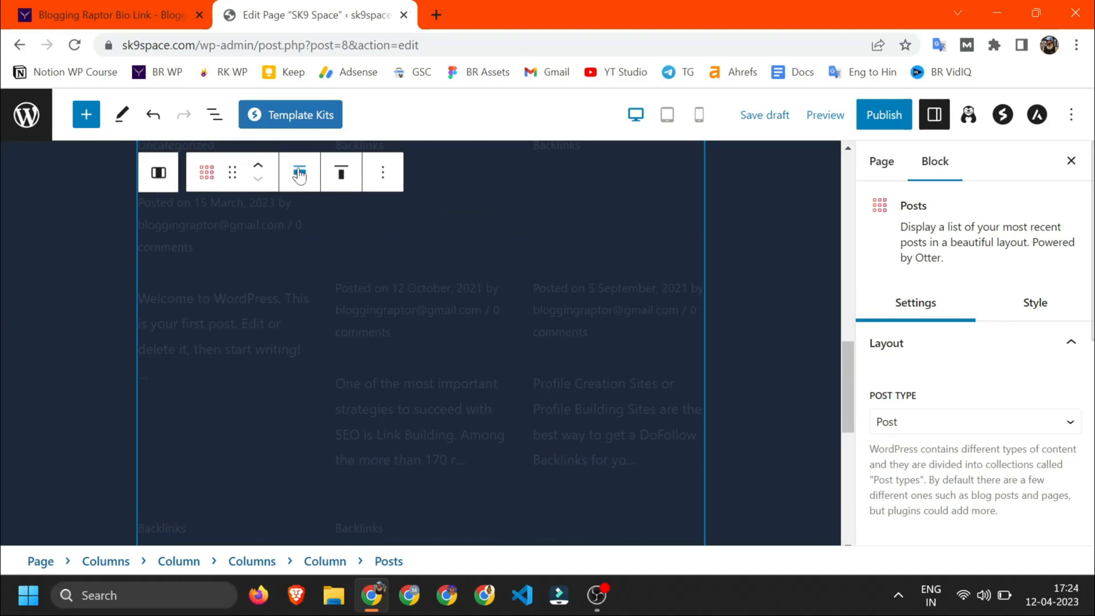
Step: Set the Posts block's grid to 2 columns with centred content
{"action": "scroll", "coordinate": [931, 426], "scroll_direction": "down", "scroll_amount": 4}
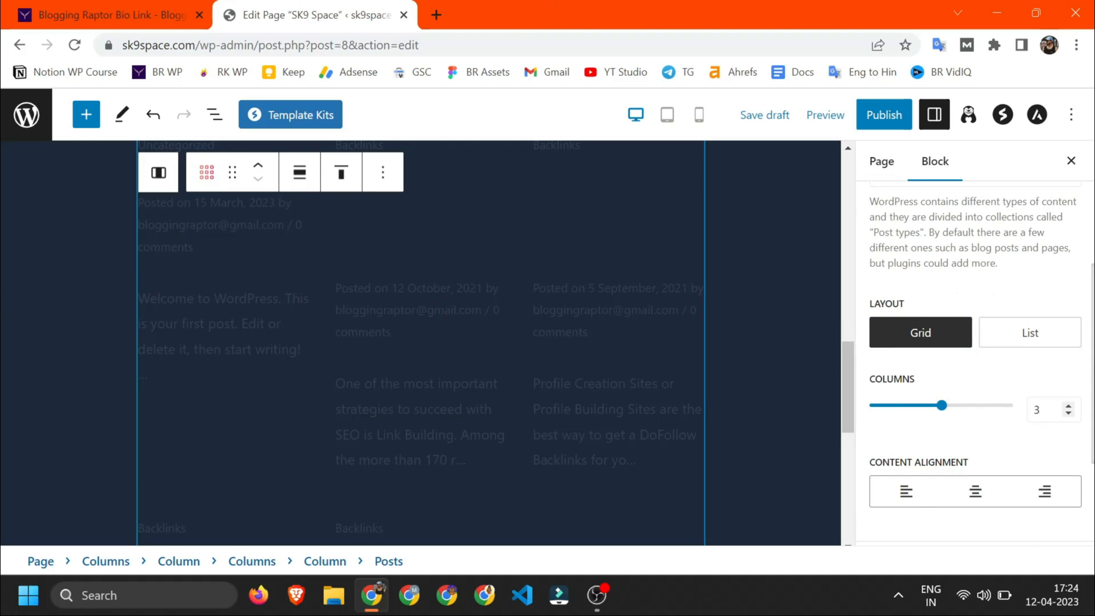
{"action": "left_click", "coordinate": [1068, 412]}
{"action": "scroll", "coordinate": [929, 391], "scroll_direction": "down", "scroll_amount": 2}
{"action": "left_click", "coordinate": [985, 364]}
Step: Arrange the posts in 2 centred columns and limit the Posts block to the Backlinks category
{"action": "scroll", "coordinate": [964, 382], "scroll_direction": "down", "scroll_amount": 1}
{"action": "left_click", "coordinate": [907, 405]}
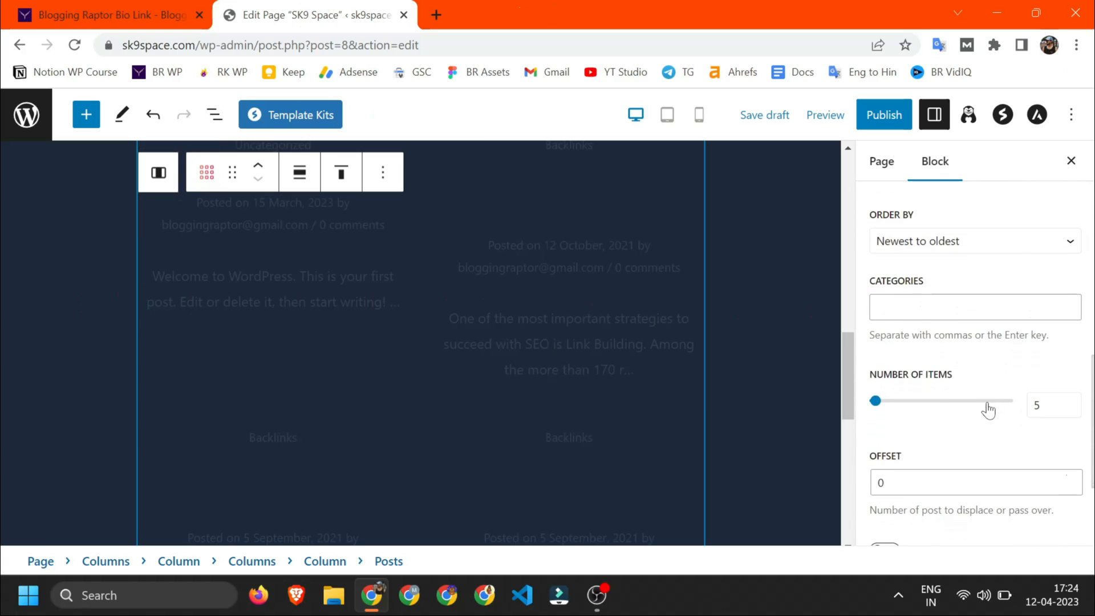
{"action": "left_click", "coordinate": [993, 306]}
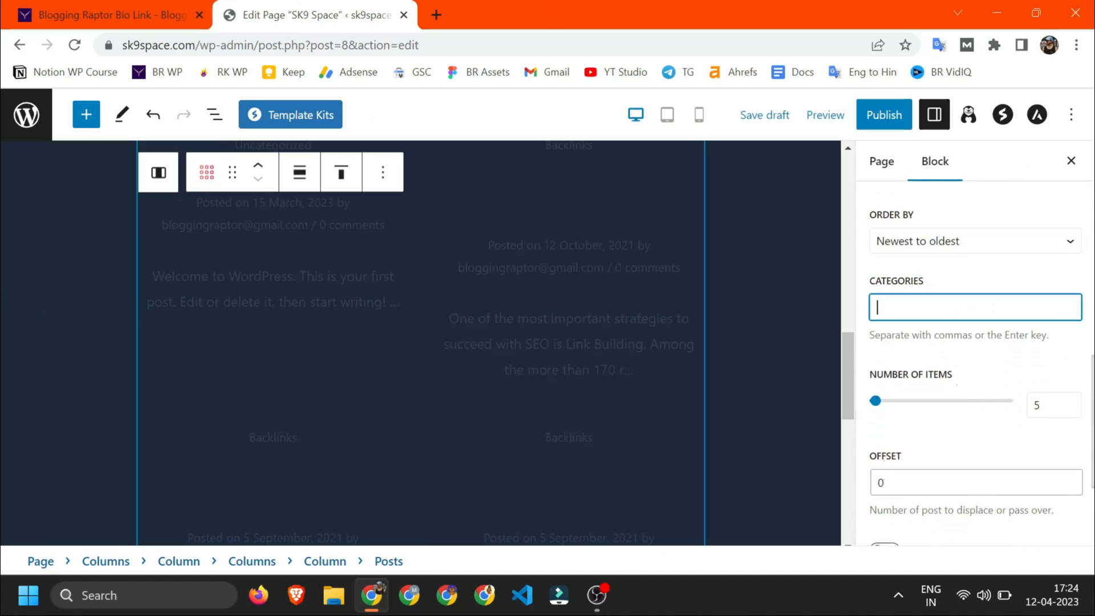
{"action": "left_click", "coordinate": [116, 8]}
{"action": "key", "text": "ctrl+Tab"}
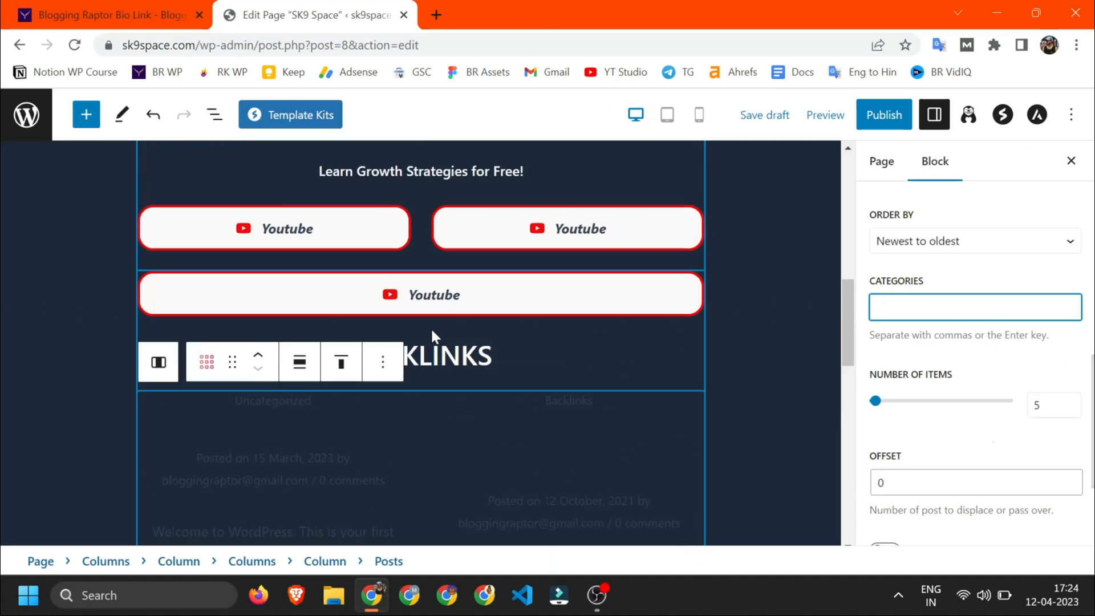
{"action": "type", "text": "ba"}
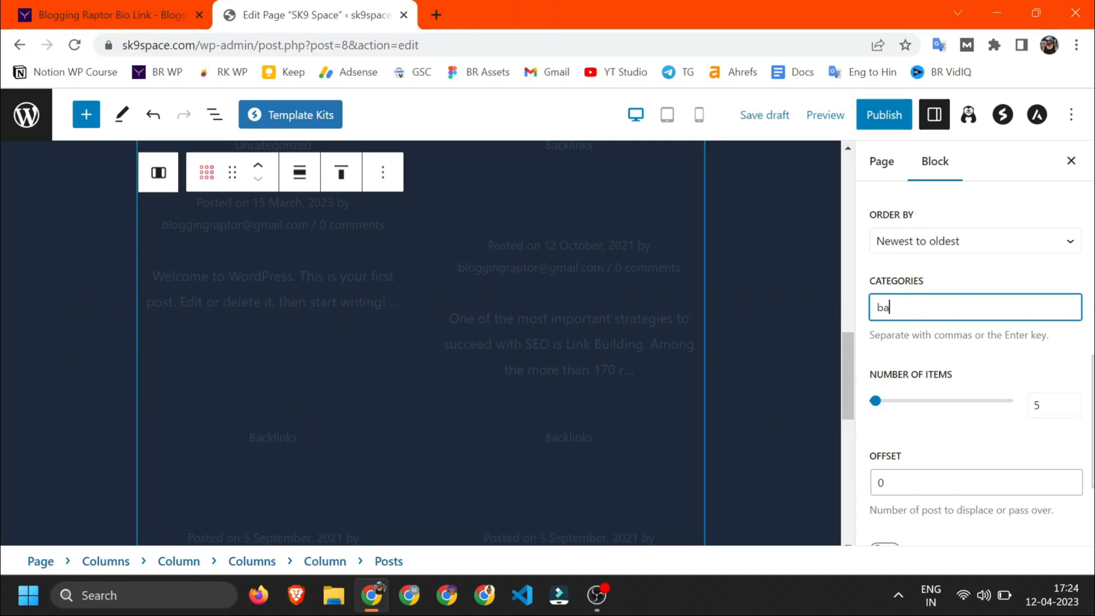
{"action": "type", "text": "ck"}
{"action": "left_click", "coordinate": [901, 331]}
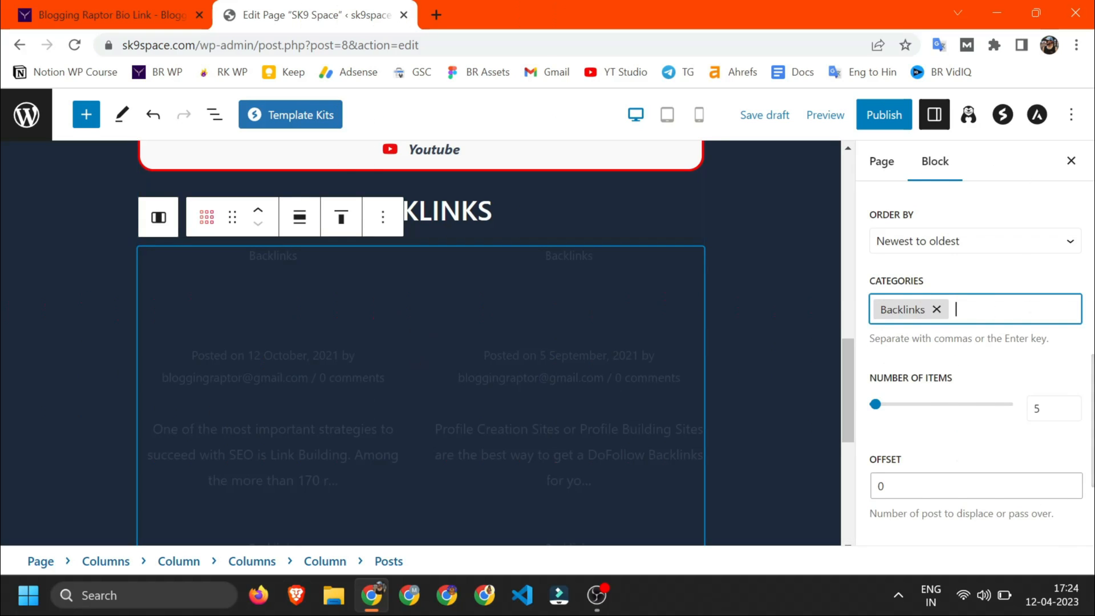
Step: Set the Posts block to 4 items and hide its image, category, meta and description elements
{"action": "left_click", "coordinate": [1068, 411]}
{"action": "scroll", "coordinate": [887, 432], "scroll_direction": "down", "scroll_amount": 3}
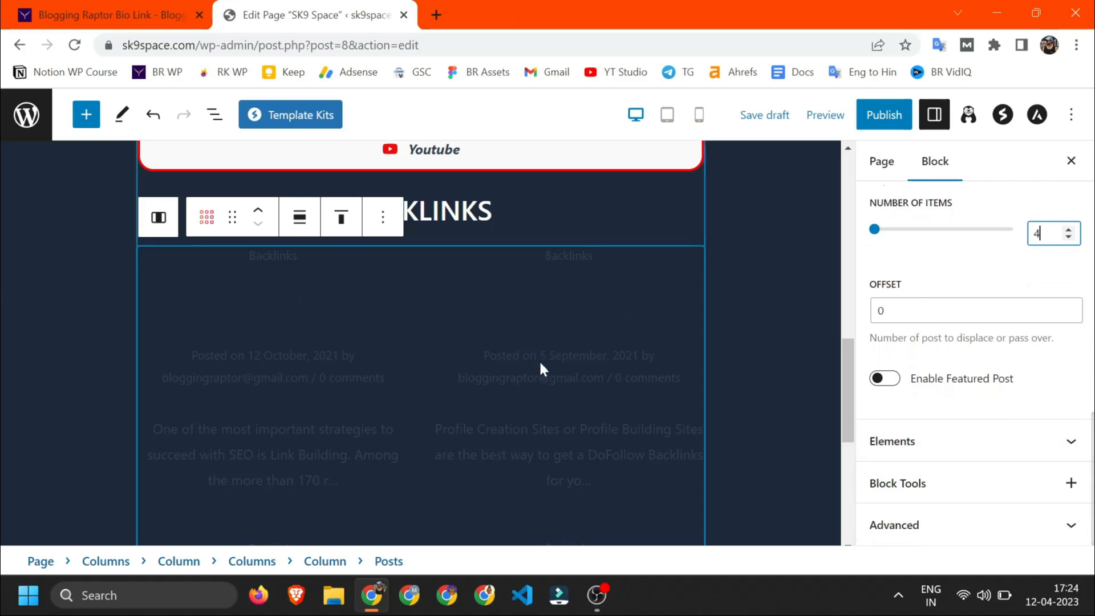
{"action": "scroll", "coordinate": [548, 367], "scroll_direction": "down", "scroll_amount": 4}
{"action": "left_click", "coordinate": [929, 440]}
{"action": "scroll", "coordinate": [958, 371], "scroll_direction": "down", "scroll_amount": 3}
{"action": "scroll", "coordinate": [997, 311], "scroll_direction": "up", "scroll_amount": 1}
{"action": "left_click", "coordinate": [1059, 297]}
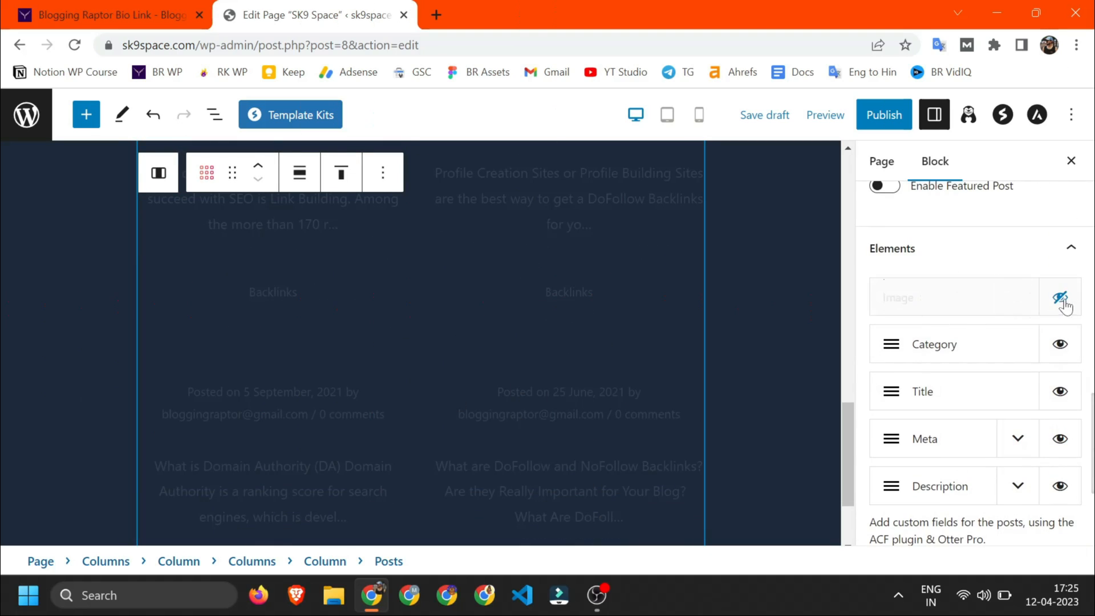
{"action": "left_click", "coordinate": [1059, 344]}
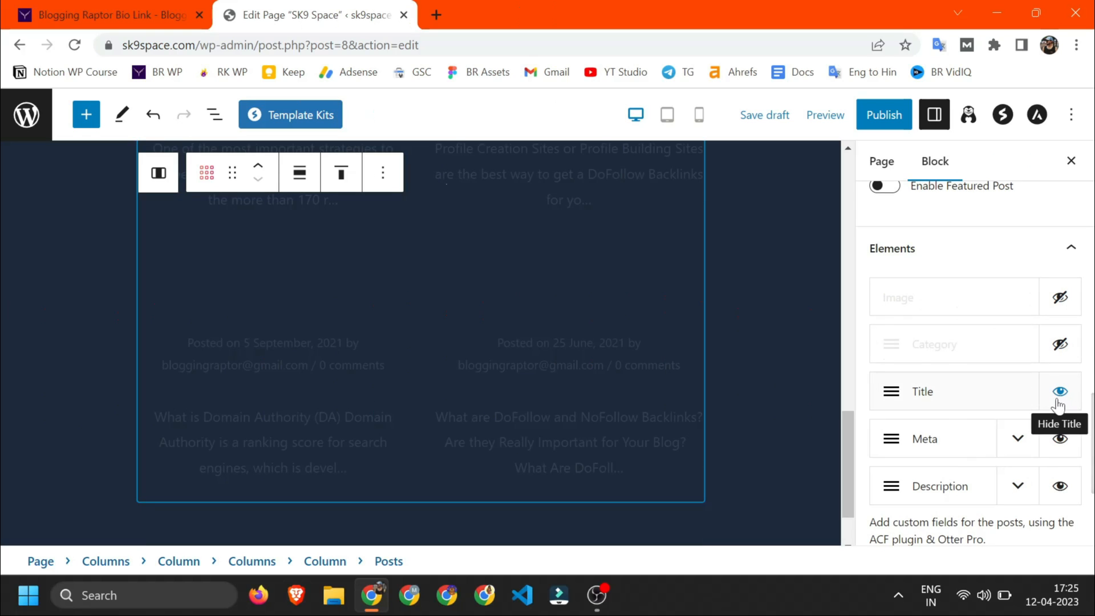
{"action": "left_click", "coordinate": [1060, 439]}
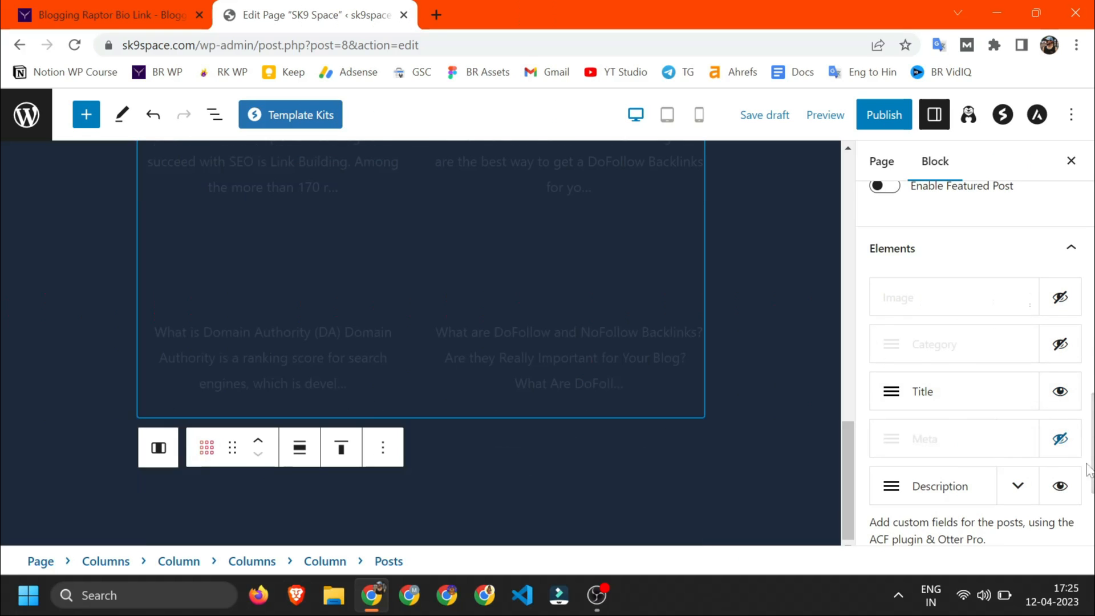
{"action": "left_click", "coordinate": [1060, 488]}
Step: Add a text colour to the Posts block and set it to White (FFFFFF)
{"action": "scroll", "coordinate": [1019, 496], "scroll_direction": "up", "scroll_amount": 2}
{"action": "scroll", "coordinate": [982, 447], "scroll_direction": "down", "scroll_amount": 3}
{"action": "scroll", "coordinate": [982, 445], "scroll_direction": "up", "scroll_amount": 10}
{"action": "scroll", "coordinate": [983, 442], "scroll_direction": "down", "scroll_amount": 6}
{"action": "scroll", "coordinate": [982, 447], "scroll_direction": "down", "scroll_amount": 5}
{"action": "scroll", "coordinate": [983, 450], "scroll_direction": "up", "scroll_amount": 12}
{"action": "left_click", "coordinate": [1038, 306]}
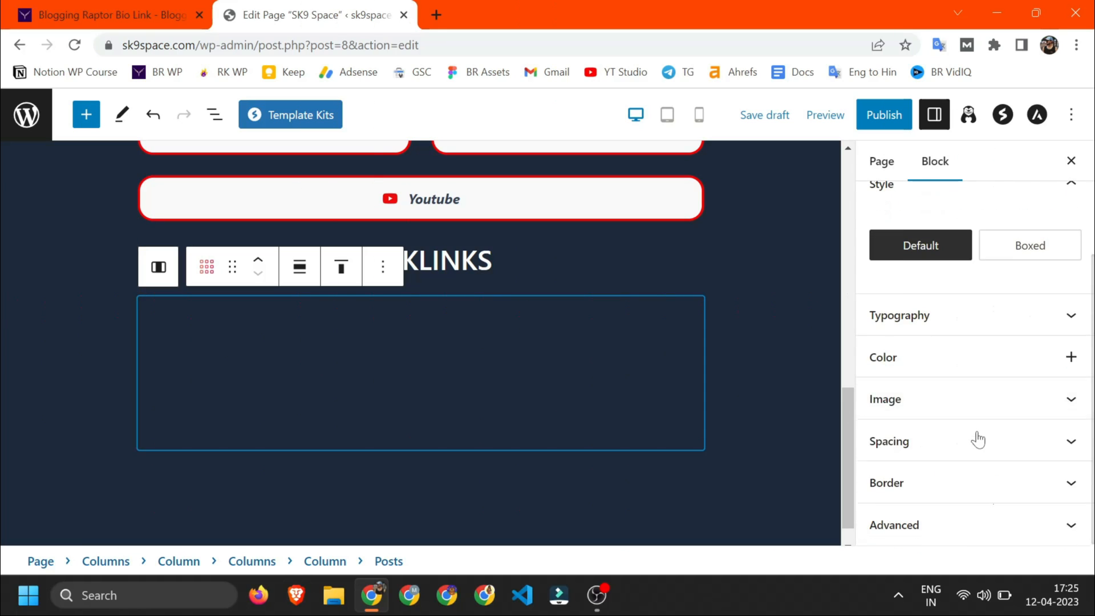
{"action": "left_click", "coordinate": [951, 324]}
{"action": "scroll", "coordinate": [918, 358], "scroll_direction": "down", "scroll_amount": 3}
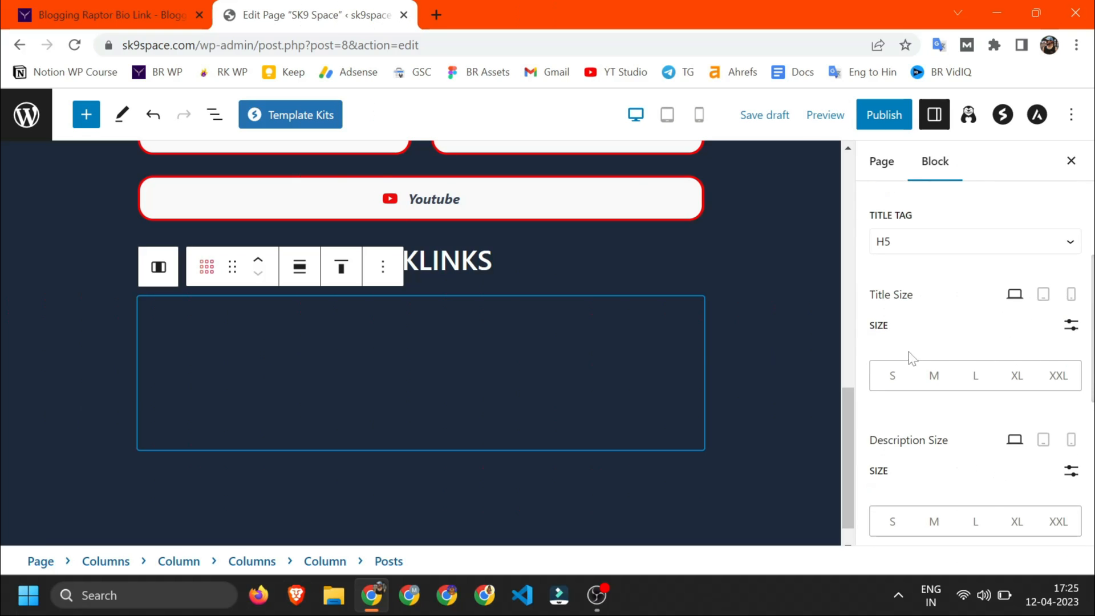
{"action": "scroll", "coordinate": [941, 319], "scroll_direction": "down", "scroll_amount": 6}
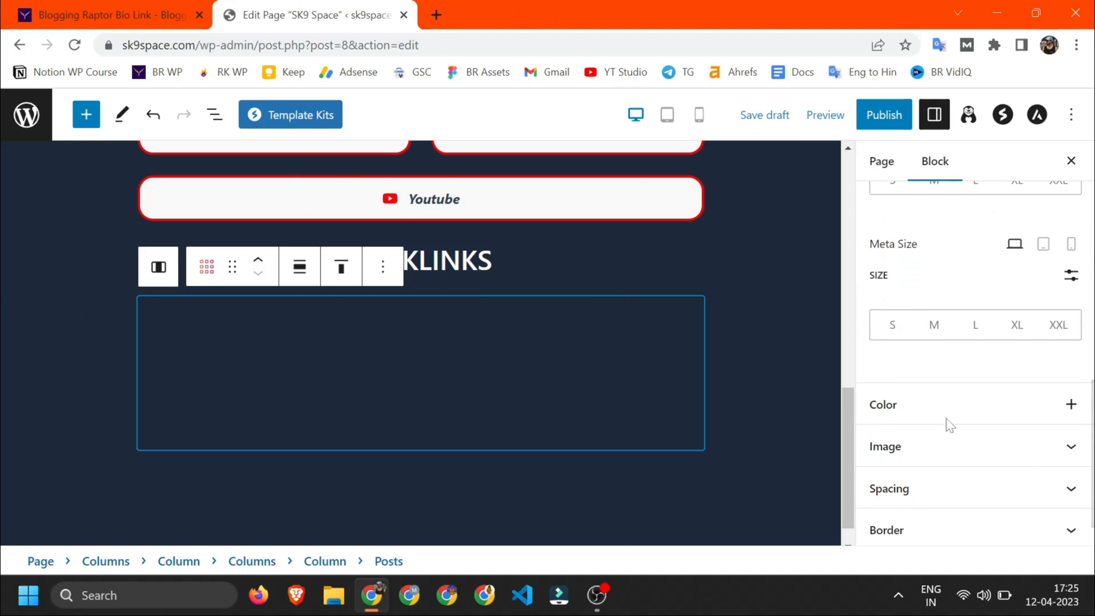
{"action": "left_click", "coordinate": [1068, 406]}
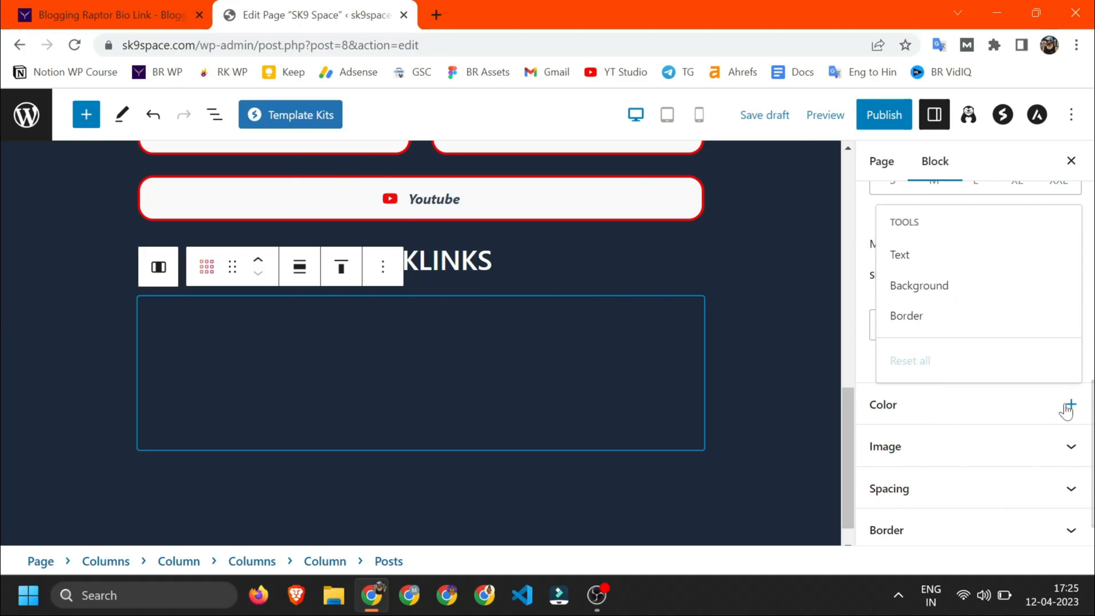
{"action": "left_click", "coordinate": [919, 263]}
{"action": "left_click", "coordinate": [913, 449]}
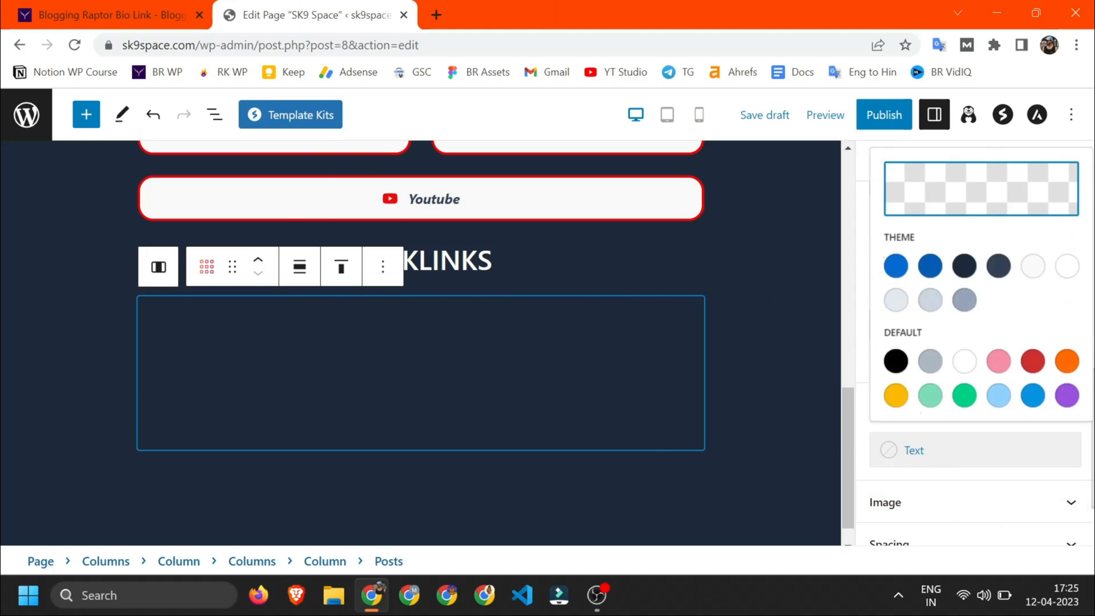
{"action": "left_click", "coordinate": [964, 361]}
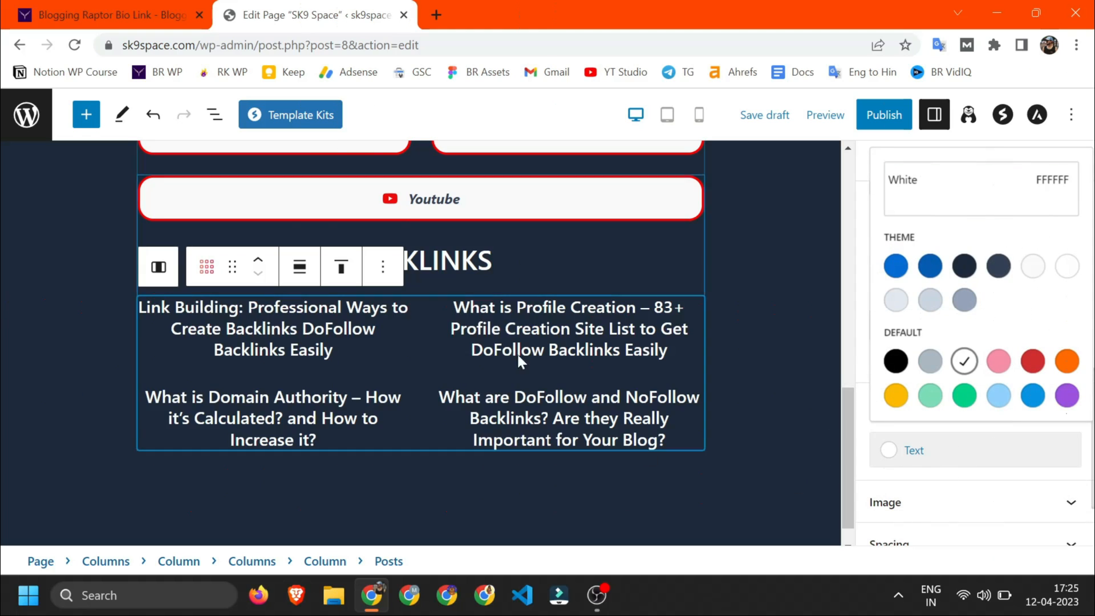
{"action": "left_click", "coordinate": [868, 238]}
Step: Check the reference bio link page, then switch the Posts block to the Boxed style
{"action": "scroll", "coordinate": [1021, 410], "scroll_direction": "up", "scroll_amount": 3}
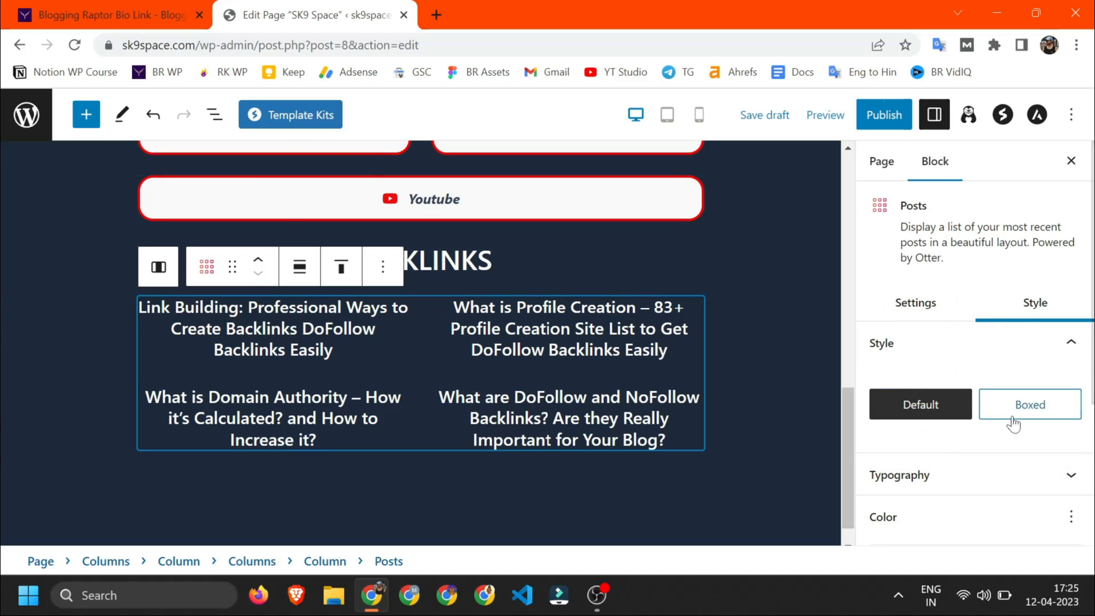
{"action": "left_click", "coordinate": [41, 6]}
{"action": "key", "text": "ctrl+Tab"}
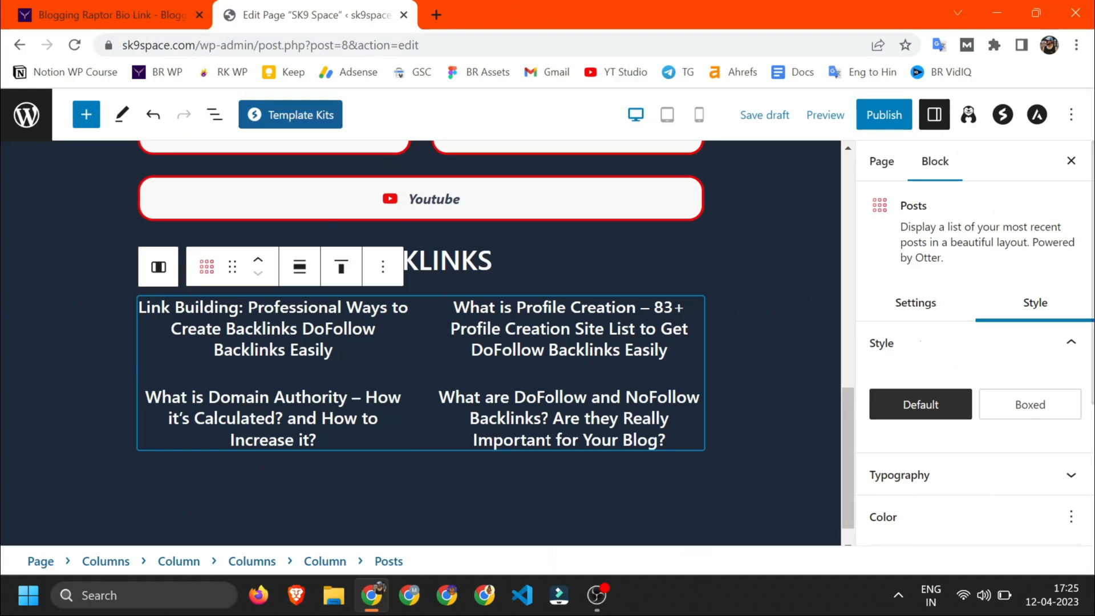
{"action": "left_click", "coordinate": [1046, 416]}
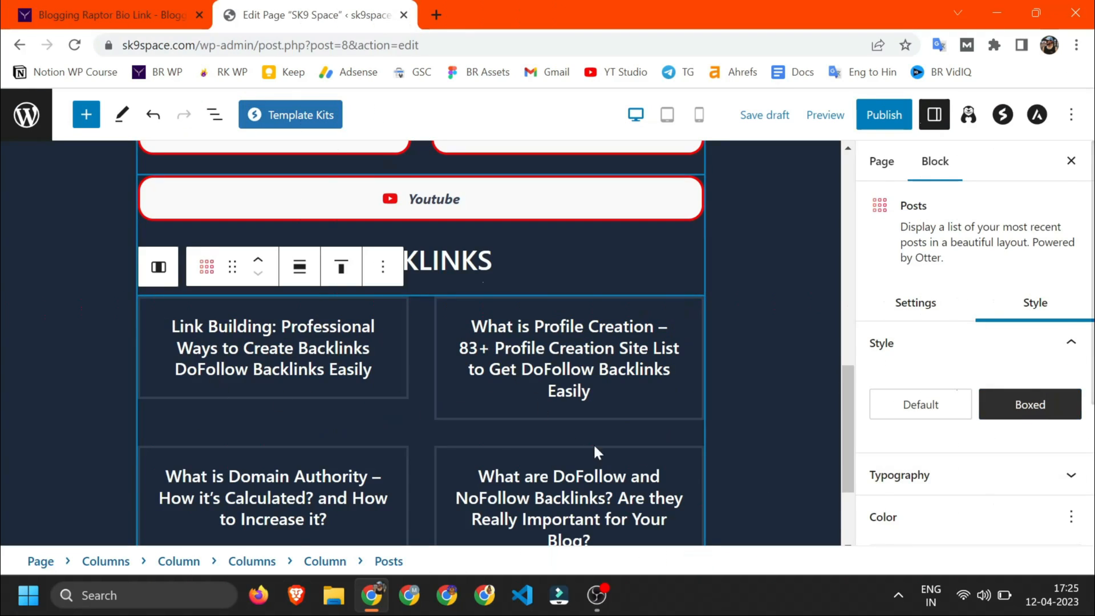
Step: Give the post boxes a border width of 3 px and a corner radius of 18 px
{"action": "scroll", "coordinate": [1017, 342], "scroll_direction": "down", "scroll_amount": 3}
{"action": "scroll", "coordinate": [916, 369], "scroll_direction": "down", "scroll_amount": 1}
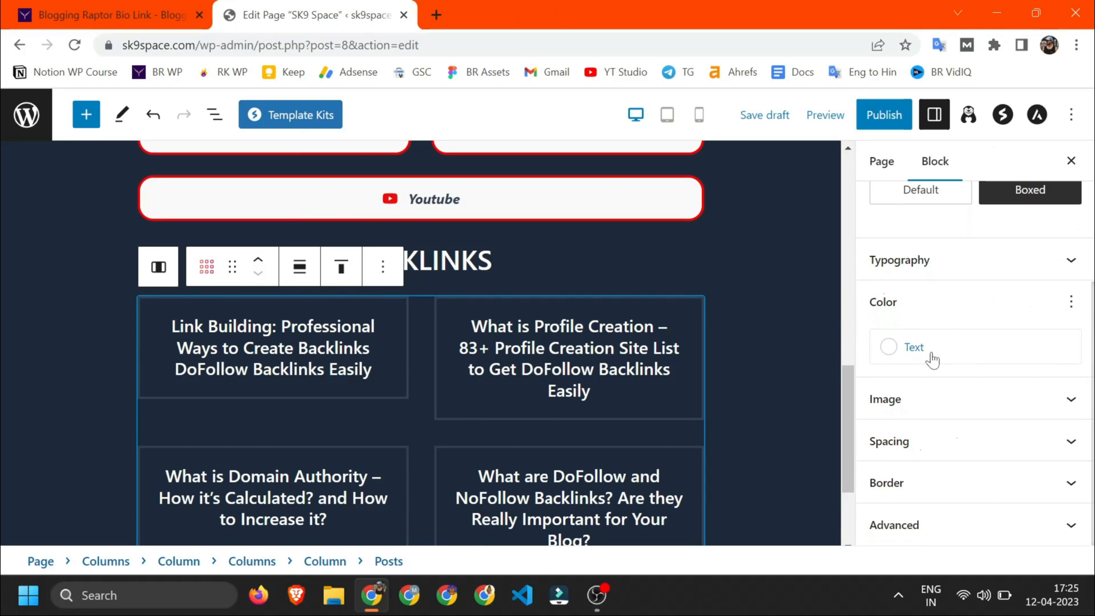
{"action": "left_click", "coordinate": [929, 482]}
{"action": "scroll", "coordinate": [939, 484], "scroll_direction": "down", "scroll_amount": 3}
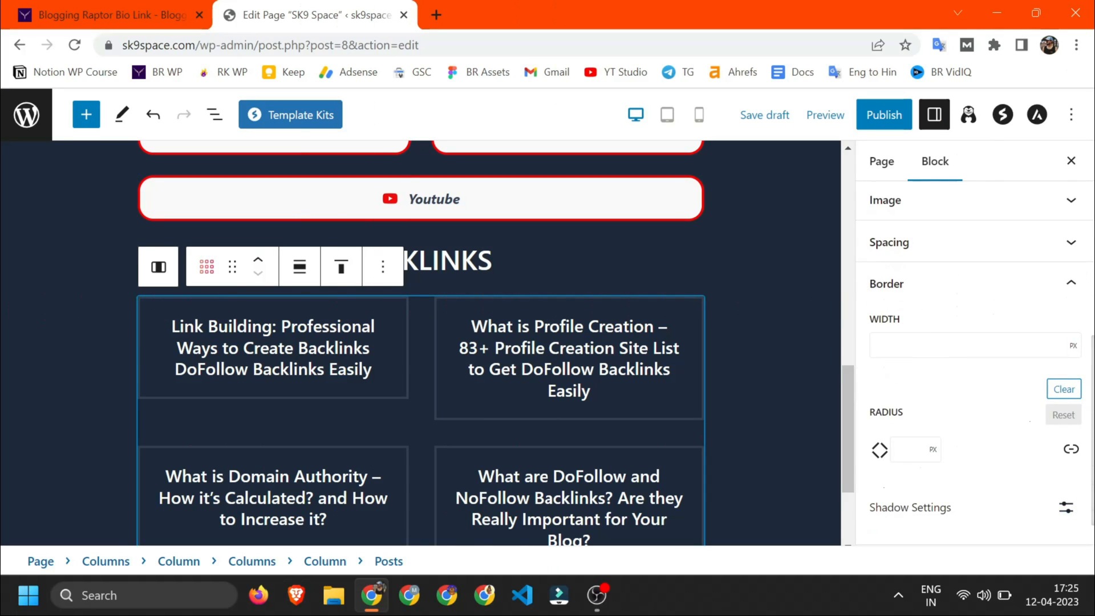
{"action": "left_click", "coordinate": [876, 345]}
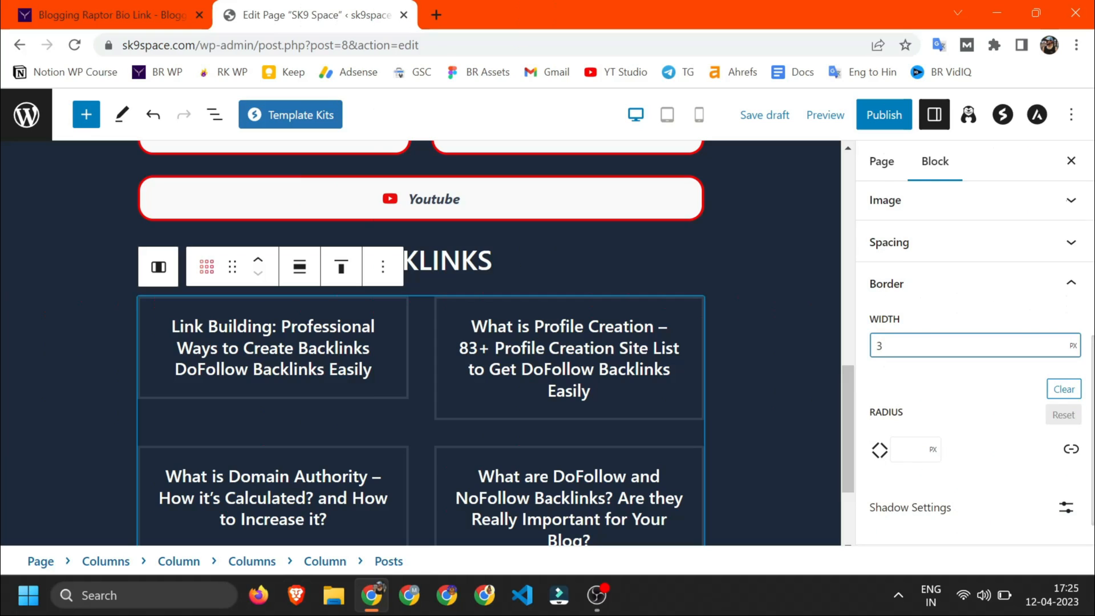
{"action": "left_click", "coordinate": [911, 449]}
{"action": "left_click", "coordinate": [963, 436]}
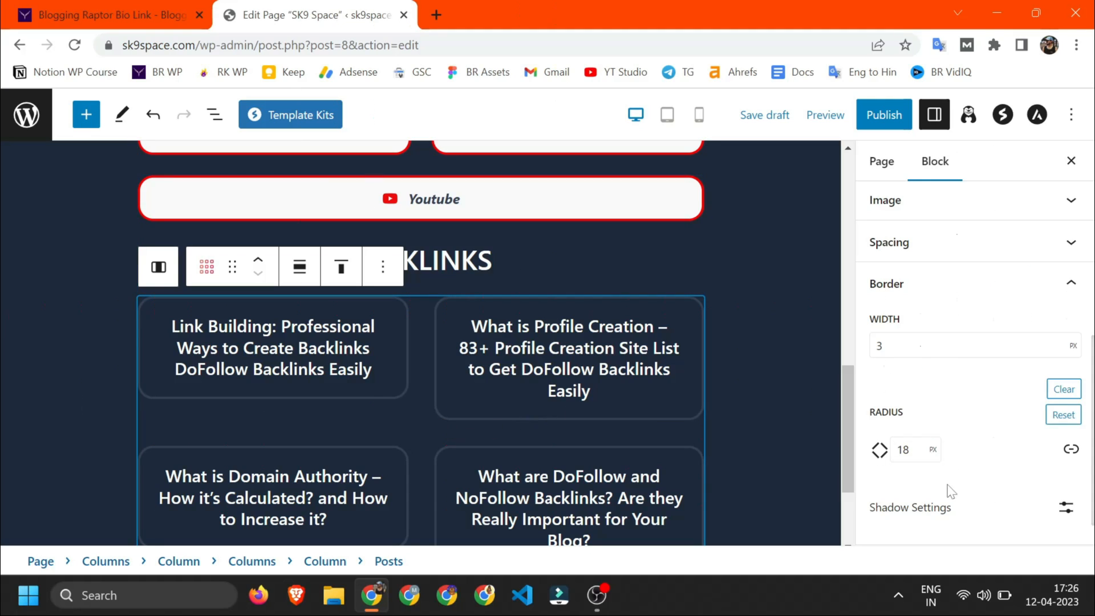
Step: Enable the border colour option for the Posts block and set it to Luminous vivid orange
{"action": "scroll", "coordinate": [969, 479], "scroll_direction": "up", "scroll_amount": 3}
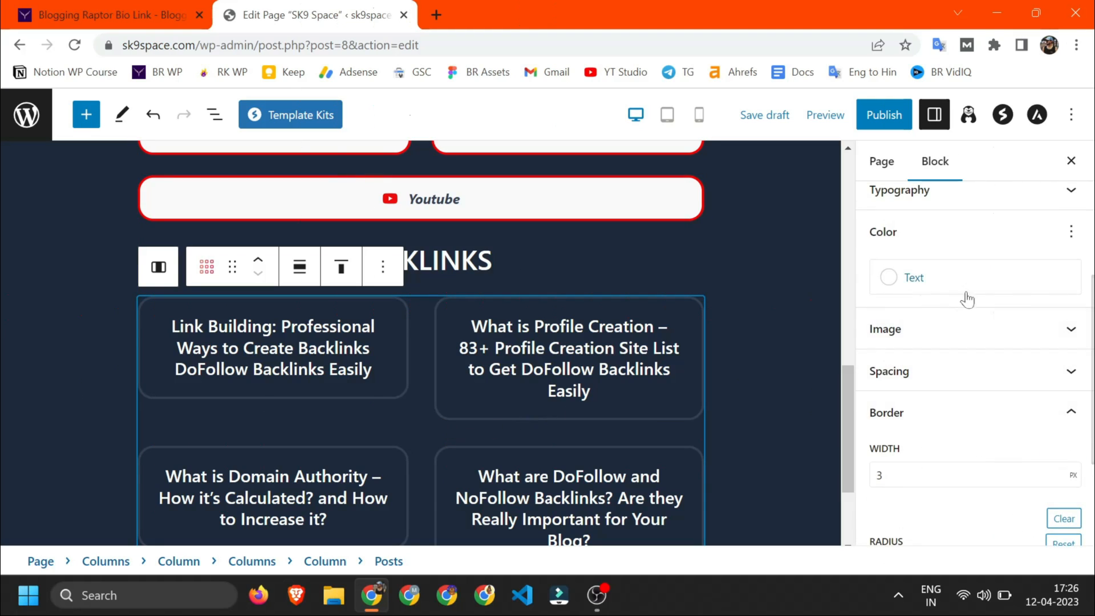
{"action": "left_click", "coordinate": [1072, 233]}
{"action": "left_click", "coordinate": [904, 362]}
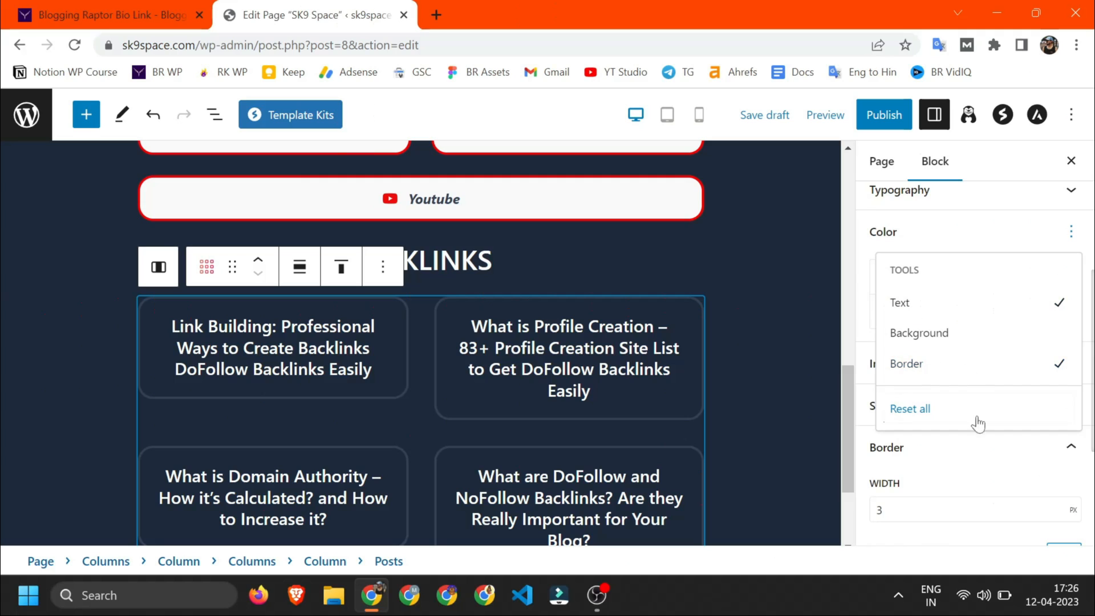
{"action": "left_click", "coordinate": [865, 323]}
{"action": "left_click", "coordinate": [908, 313]}
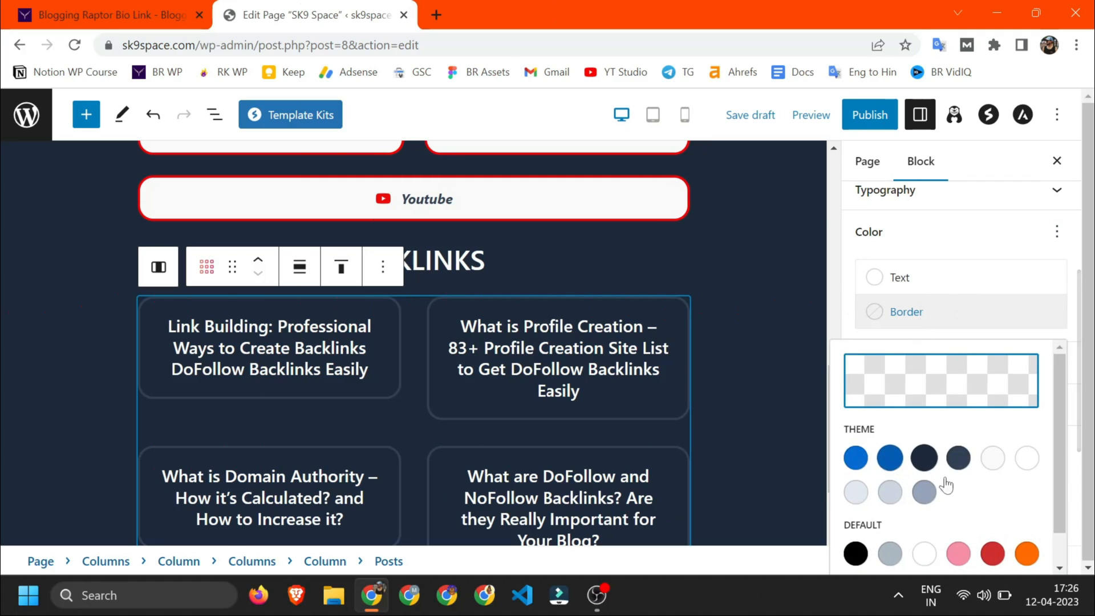
{"action": "left_click", "coordinate": [1020, 553]}
{"action": "left_click", "coordinate": [661, 421]}
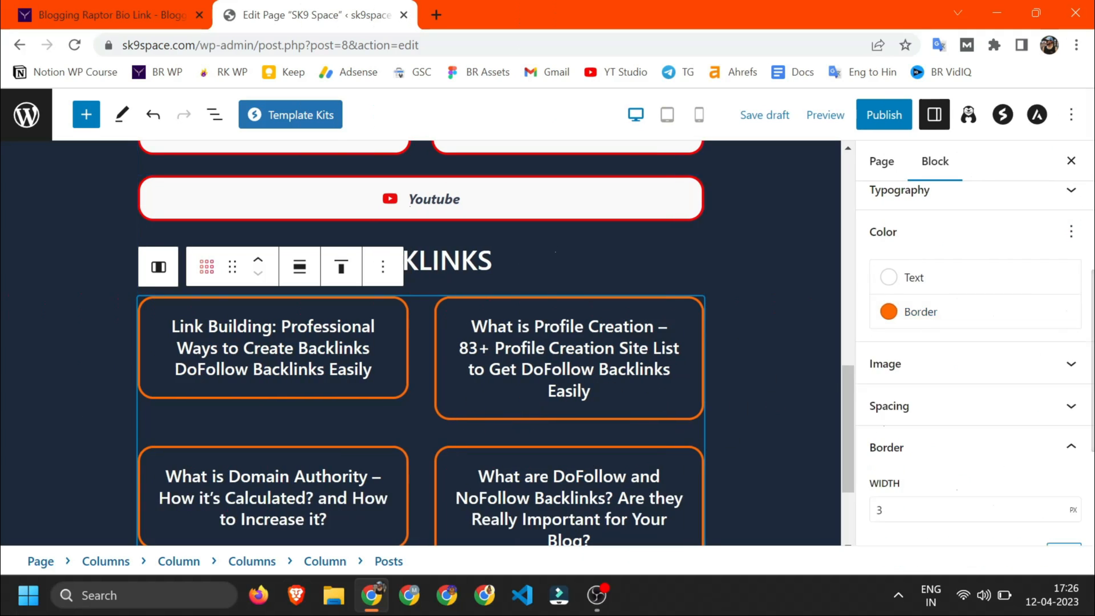
Step: Enable the background colour option for the Posts block and fill the boxes with Luminous vivid orange
{"action": "left_click", "coordinate": [1072, 231]}
{"action": "left_click", "coordinate": [941, 334]}
{"action": "left_click", "coordinate": [862, 316]}
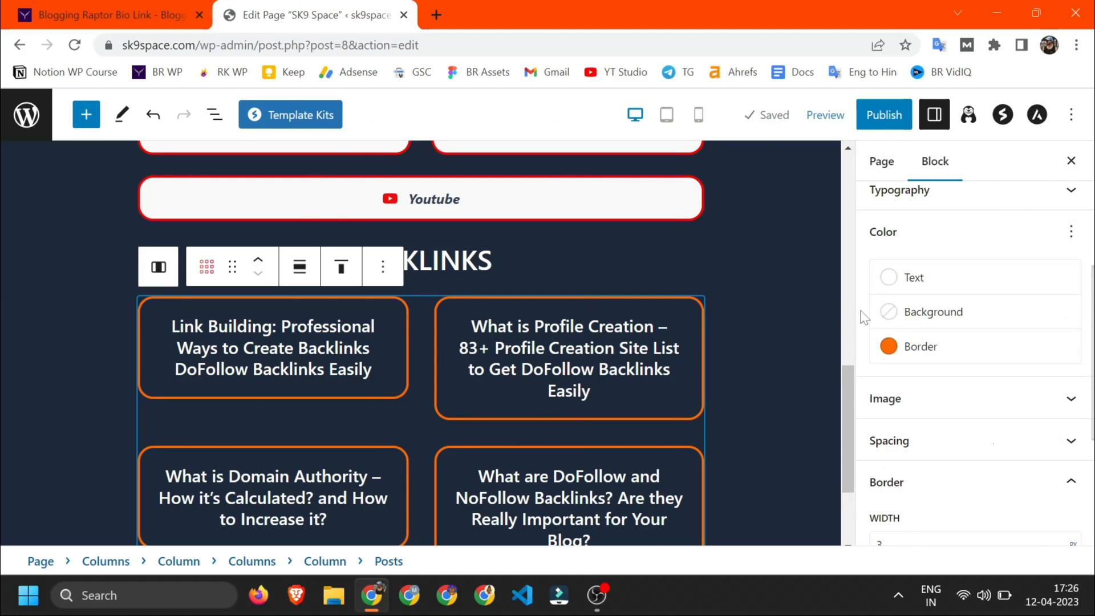
{"action": "left_click", "coordinate": [929, 314]}
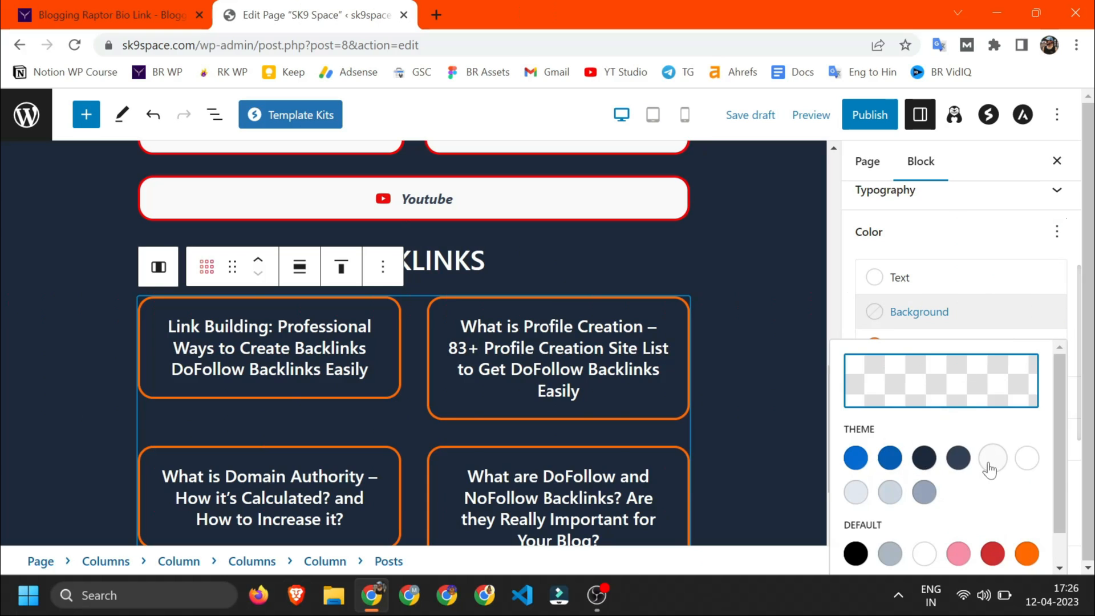
{"action": "left_click", "coordinate": [1026, 553]}
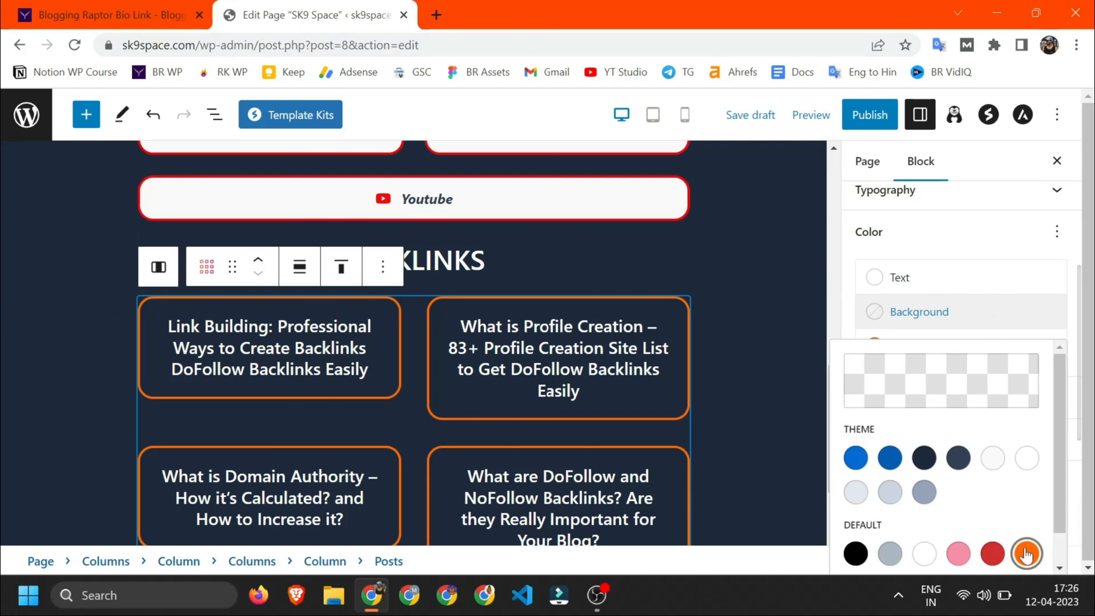
Step: Change the border colour of the post boxes to white, Theme Color 6 (#FFFFFF)
{"action": "left_click", "coordinate": [890, 333]}
{"action": "left_click", "coordinate": [905, 349]}
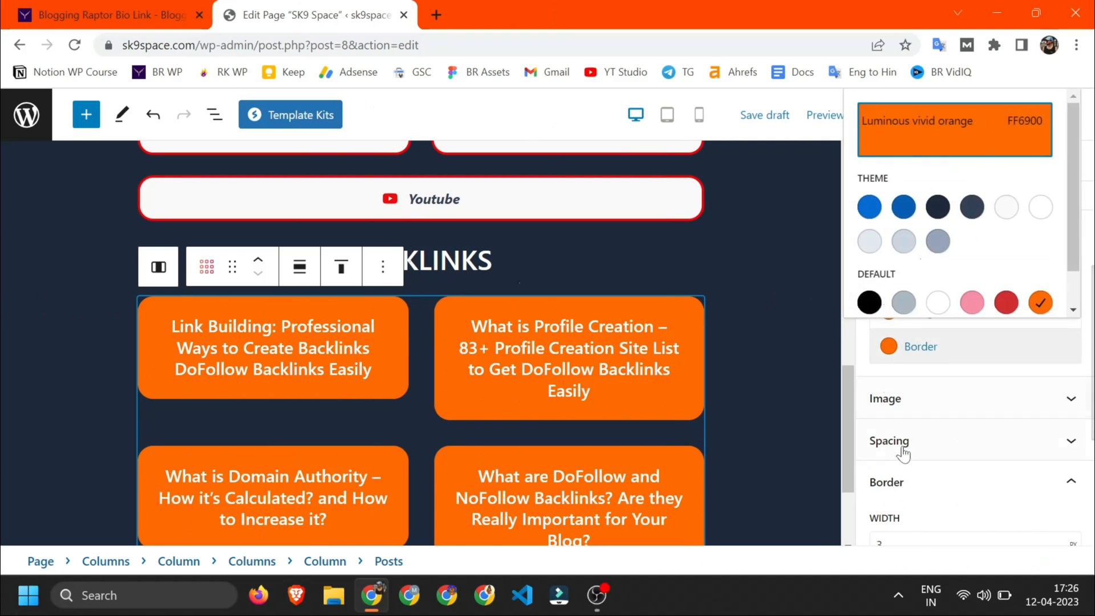
{"action": "left_click", "coordinate": [1040, 206]}
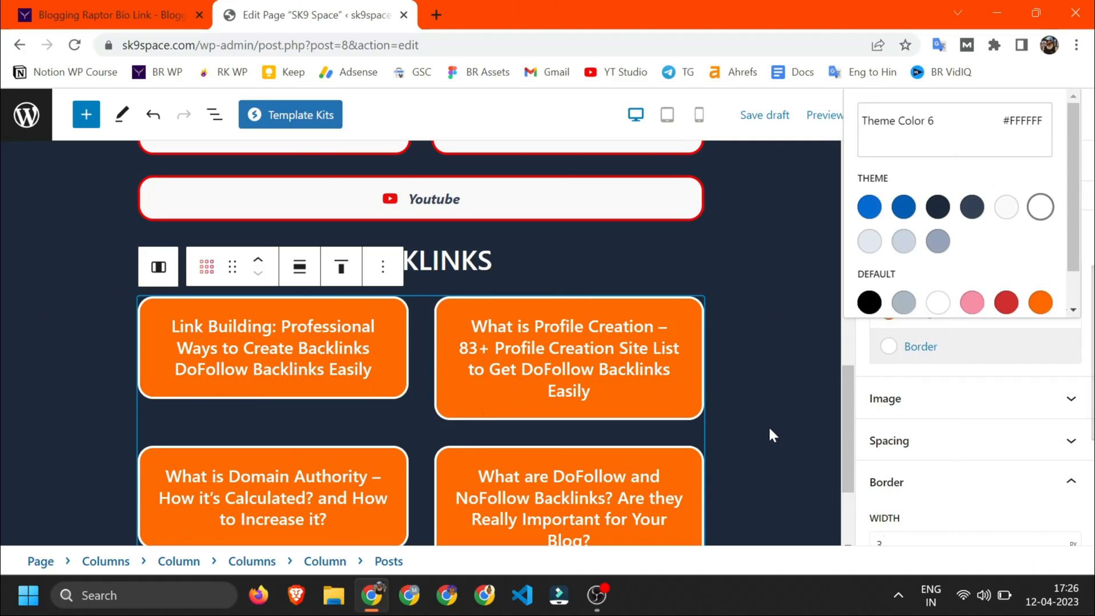
{"action": "left_click", "coordinate": [768, 426]}
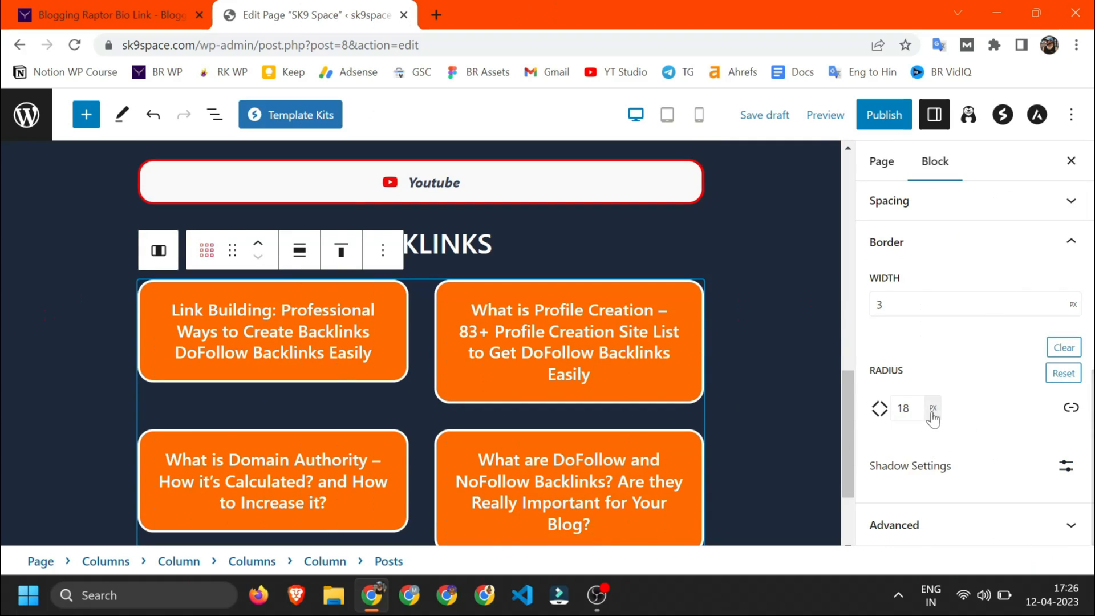
Step: Unlink the border radius, set the top-left and bottom-right corners of the post boxes to 0 px, and close the settings sidebar
{"action": "left_click", "coordinate": [110, 6]}
{"action": "left_click", "coordinate": [1069, 409]}
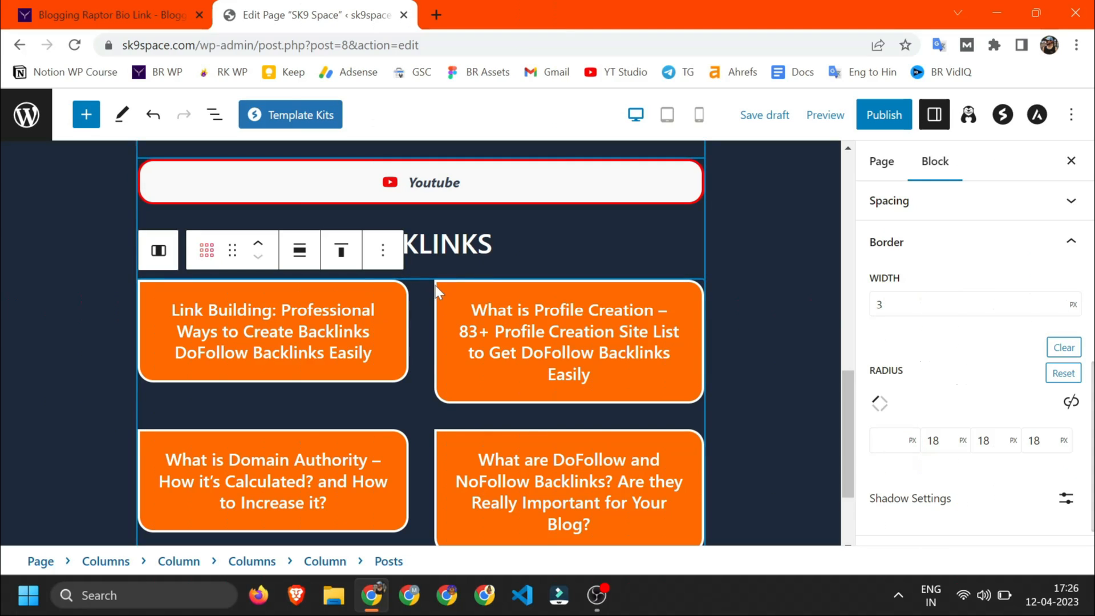
{"action": "double_click", "coordinate": [981, 440]}
{"action": "type", "text": "0"}
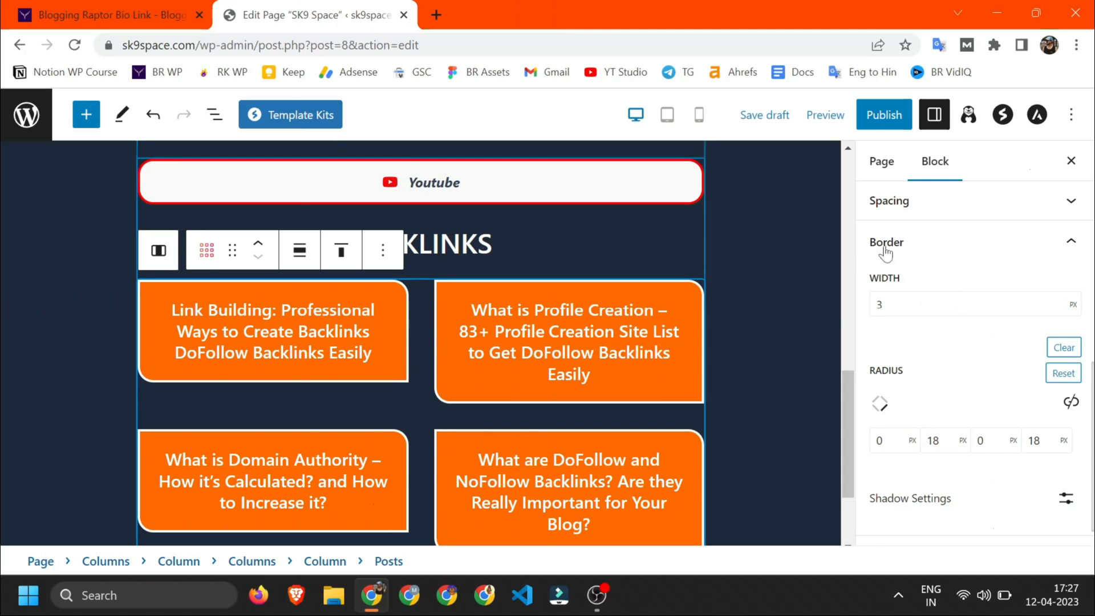
{"action": "left_click", "coordinate": [1070, 161]}
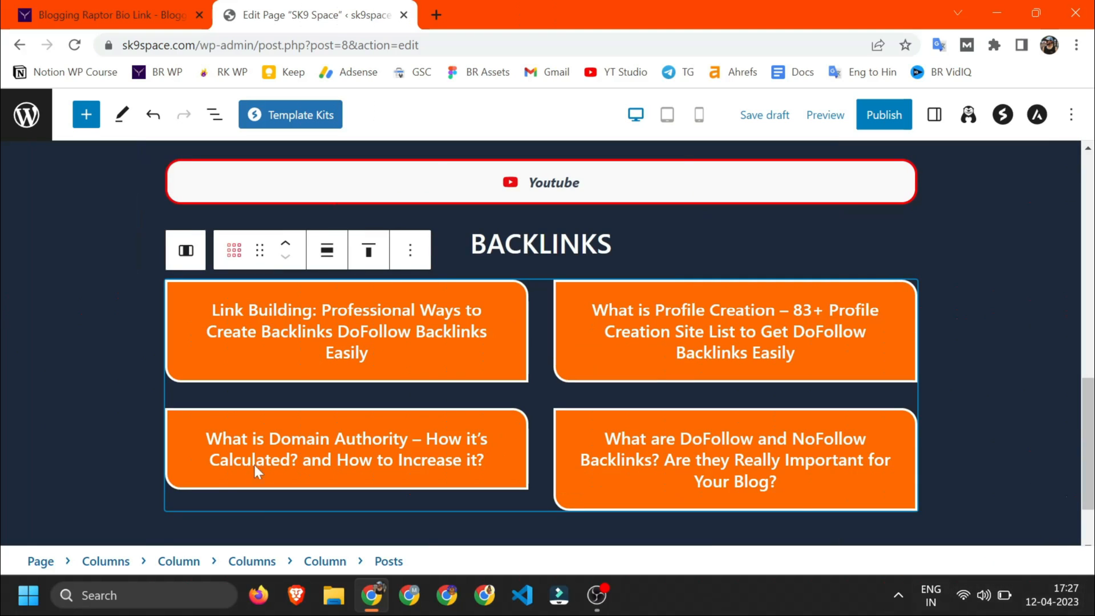
Step: Reopen the Posts block settings and examine the Spacing options for column gap, row gap, content padding and space between
{"action": "left_click", "coordinate": [91, 3]}
{"action": "key", "text": "ctrl+Tab"}
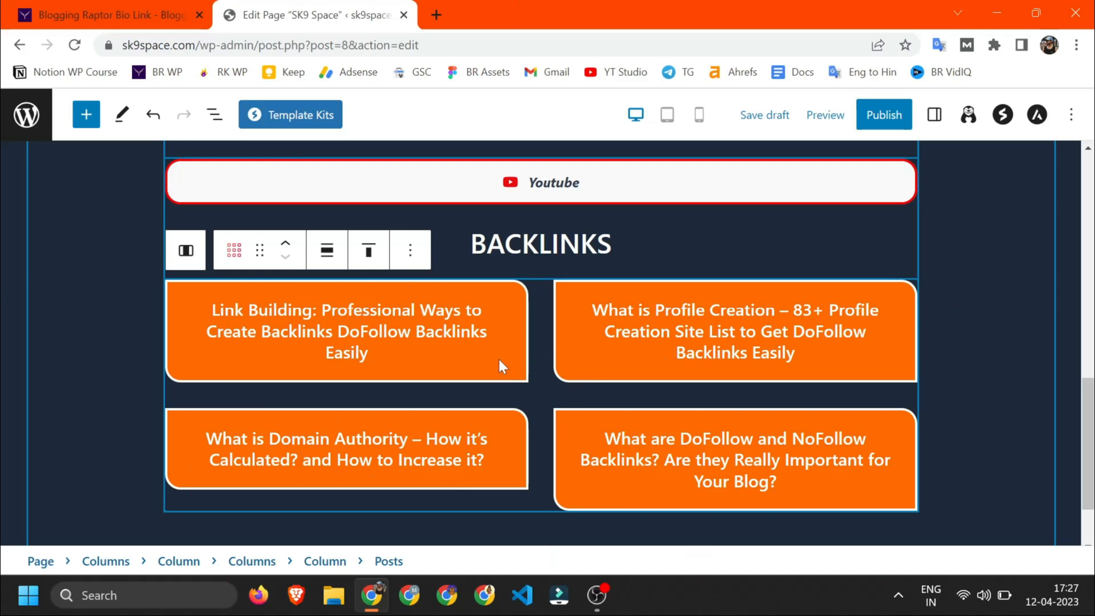
{"action": "key", "text": "ctrl+shift+comma"}
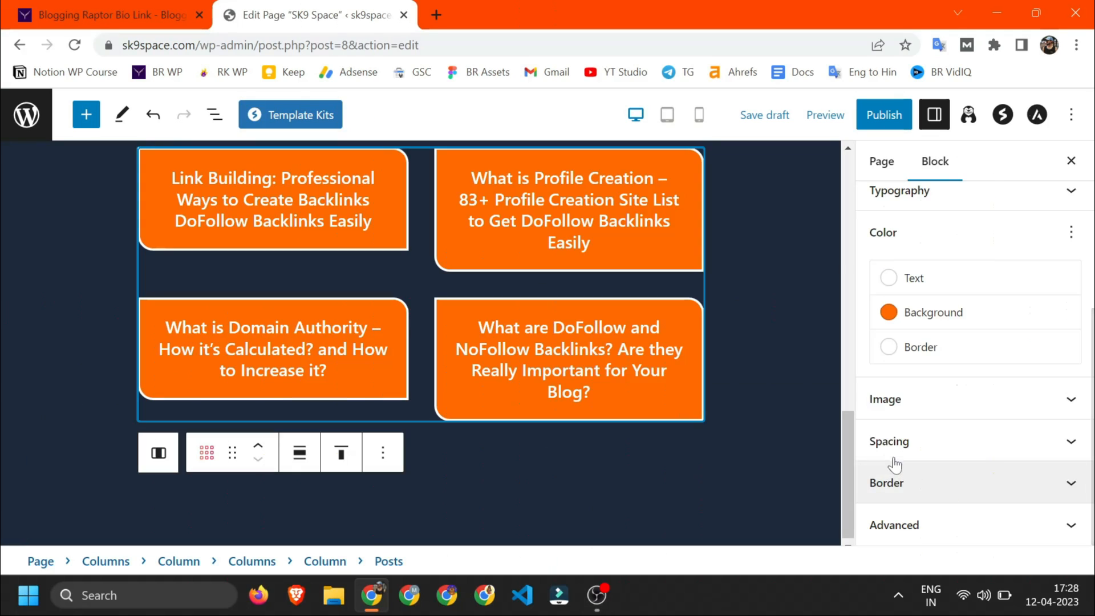
{"action": "left_click", "coordinate": [906, 445]}
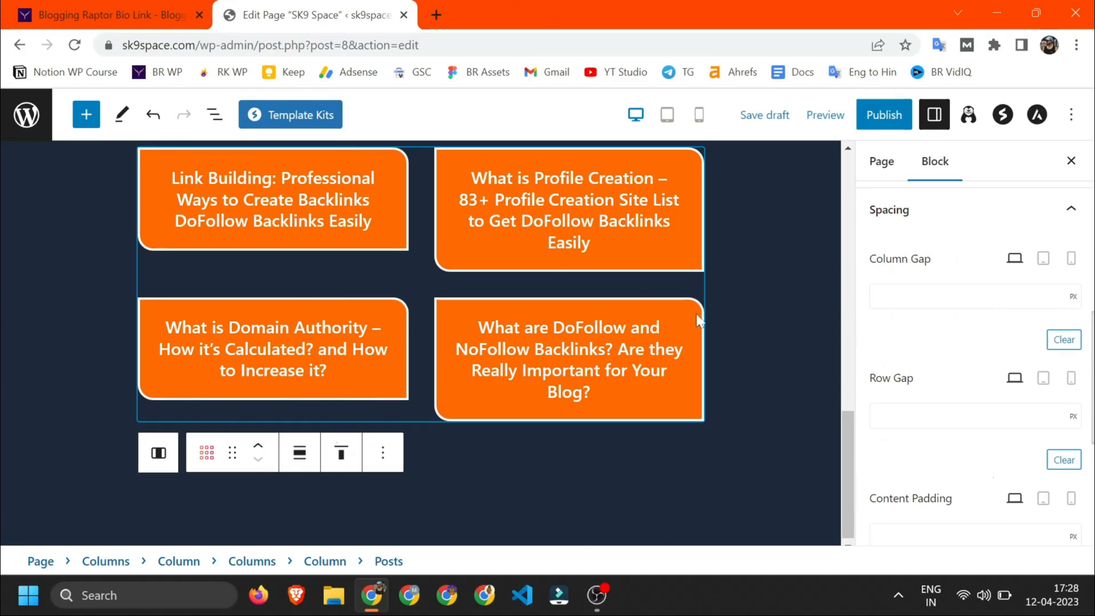
{"action": "scroll", "coordinate": [994, 464], "scroll_direction": "down", "scroll_amount": 5}
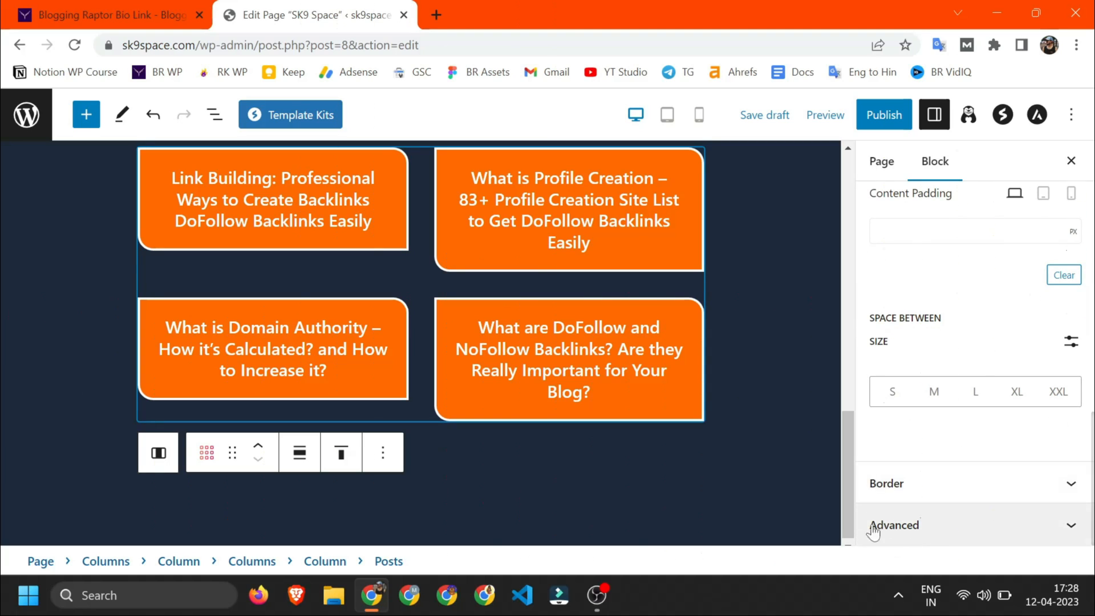
Step: Examine the link buttons, SEO Posts grid and Donate section on the Blogging Raptor reference bio link page
{"action": "key", "text": "ctrl+shift+Tab"}
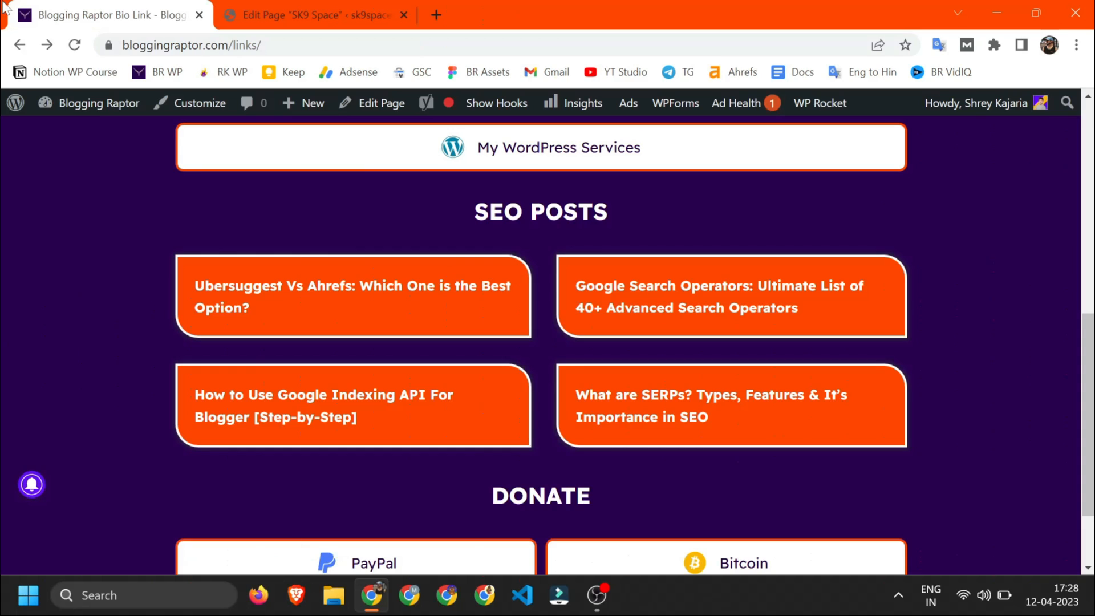
{"action": "scroll", "coordinate": [430, 444], "scroll_direction": "down", "scroll_amount": 2}
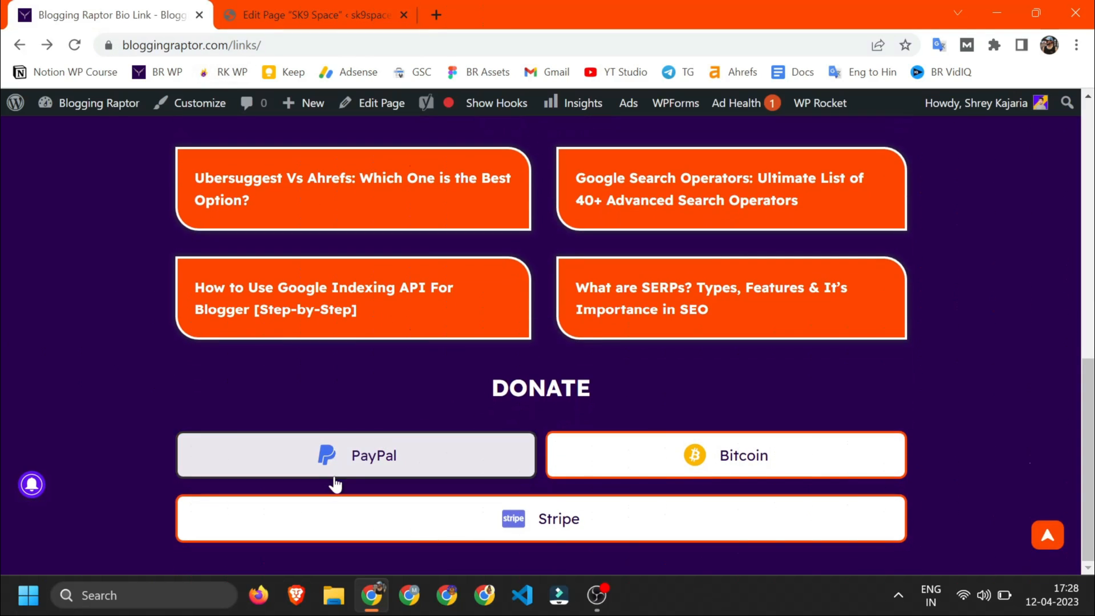
{"action": "scroll", "coordinate": [367, 482], "scroll_direction": "up", "scroll_amount": 5}
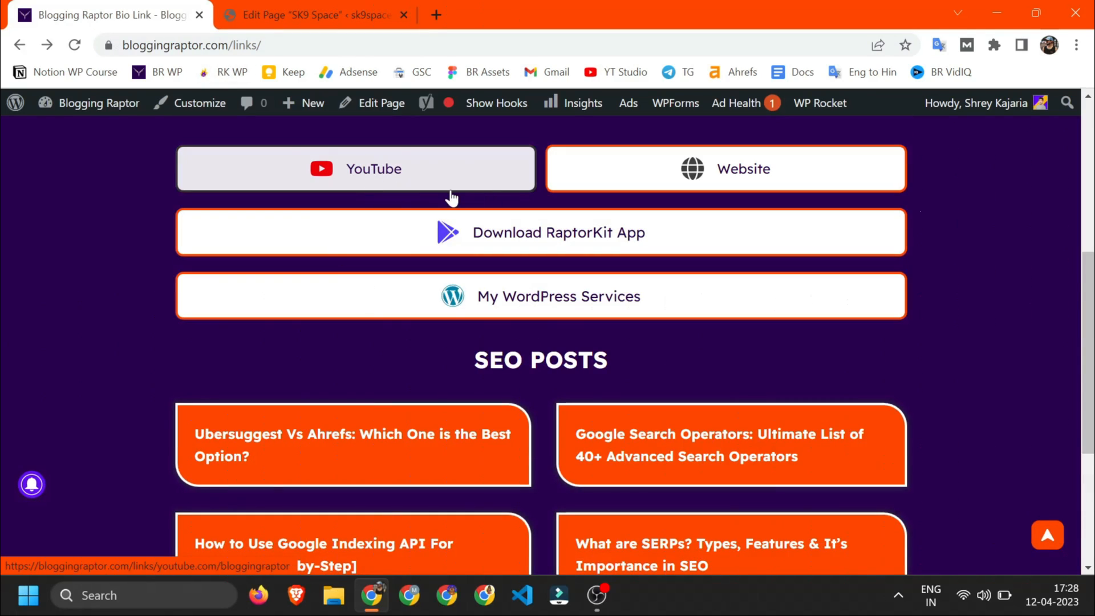
{"action": "scroll", "coordinate": [384, 327], "scroll_direction": "down", "scroll_amount": 5}
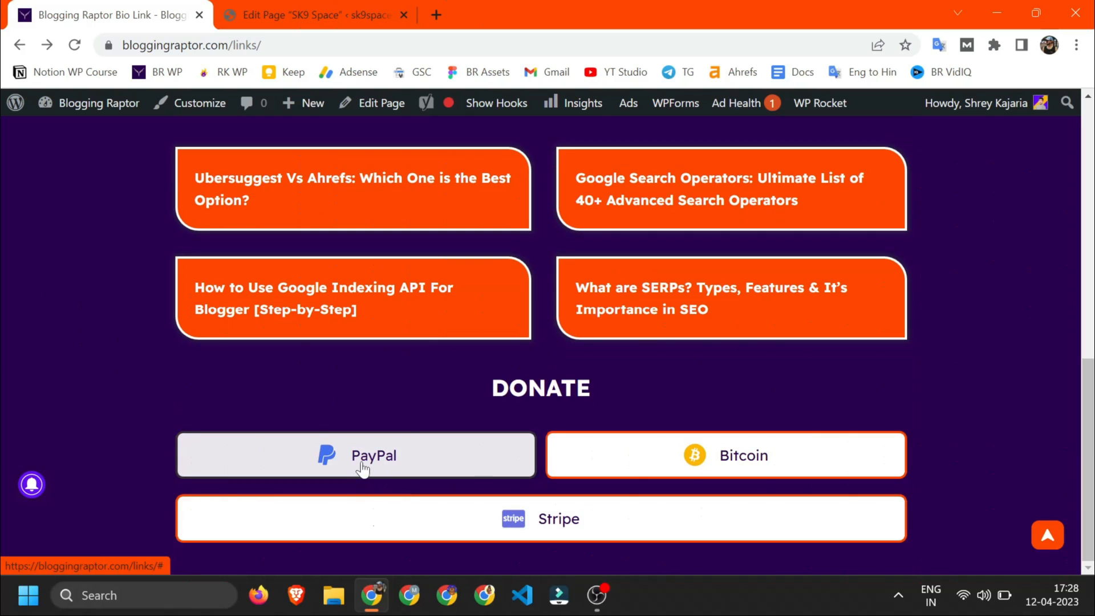
Step: Return to the SK9 Space page editor, publish the page and copy its page address
{"action": "left_click", "coordinate": [313, 15]}
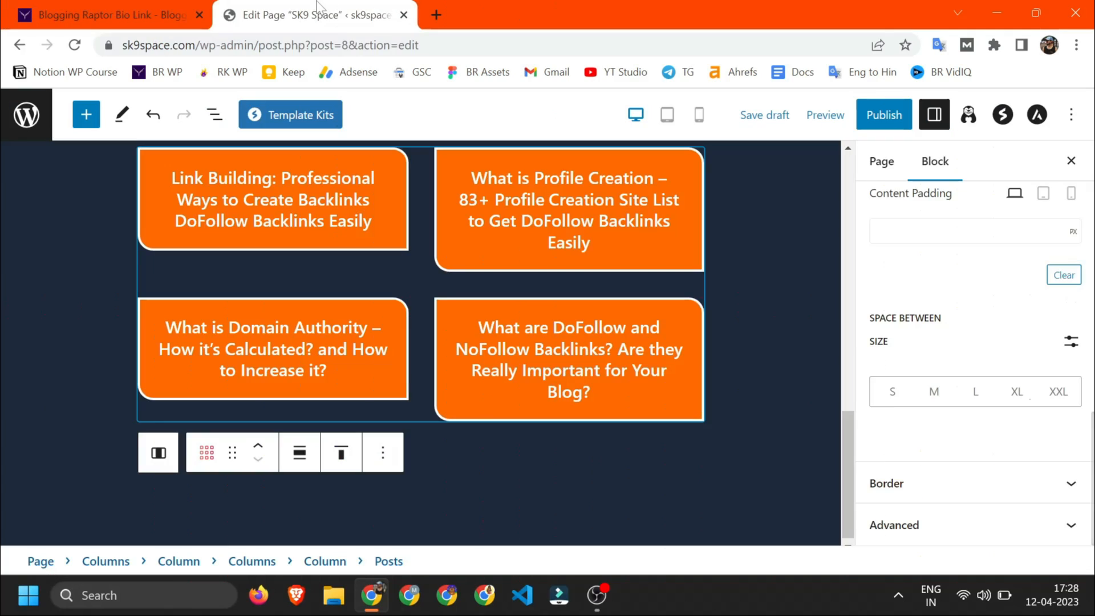
{"action": "left_click", "coordinate": [879, 117]}
{"action": "left_click", "coordinate": [1055, 268]}
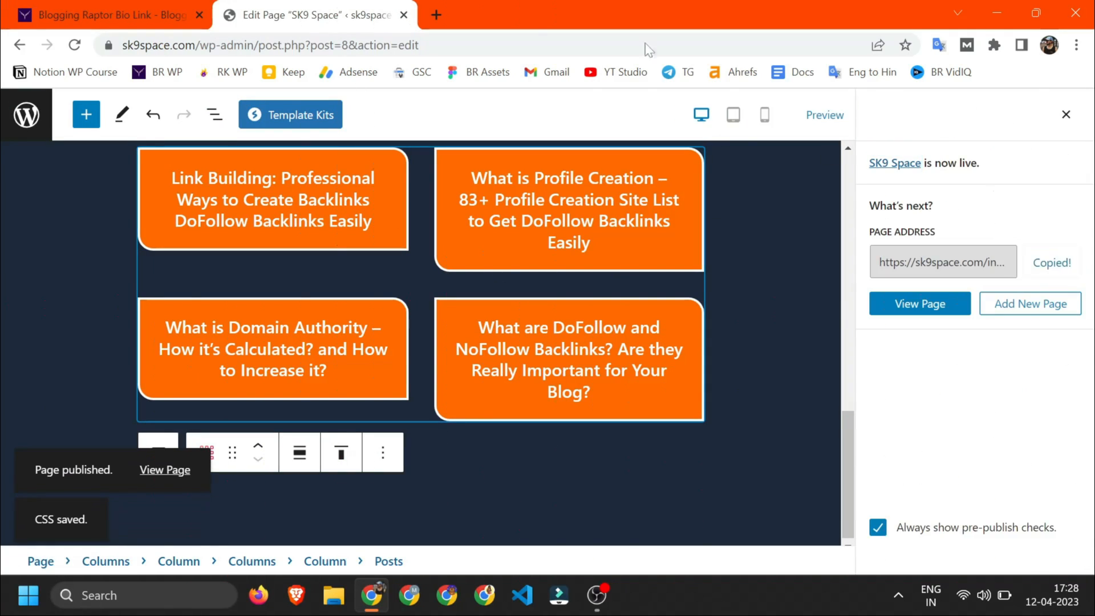
Step: Open the published SK9 Space page from the copied address in a new browser tab and review it from logo to Backlinks grid
{"action": "left_click", "coordinate": [436, 15]}
{"action": "key", "text": "ctrl+v"}
{"action": "key", "text": "Return"}
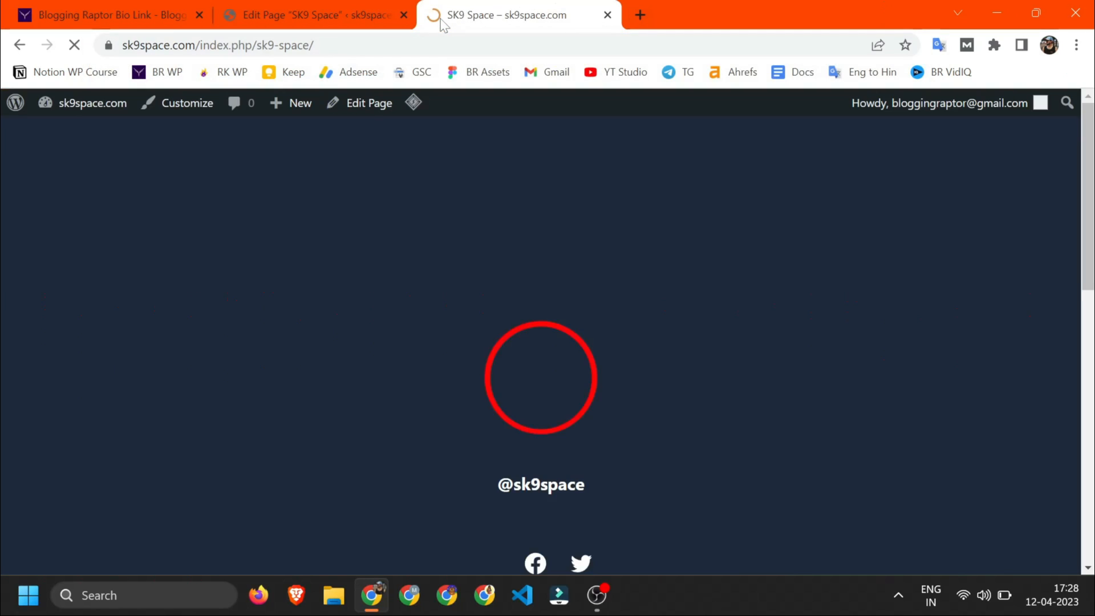
{"action": "scroll", "coordinate": [502, 434], "scroll_direction": "down", "scroll_amount": 8}
{"action": "scroll", "coordinate": [501, 405], "scroll_direction": "up", "scroll_amount": 6}
{"action": "scroll", "coordinate": [500, 409], "scroll_direction": "down", "scroll_amount": 6}
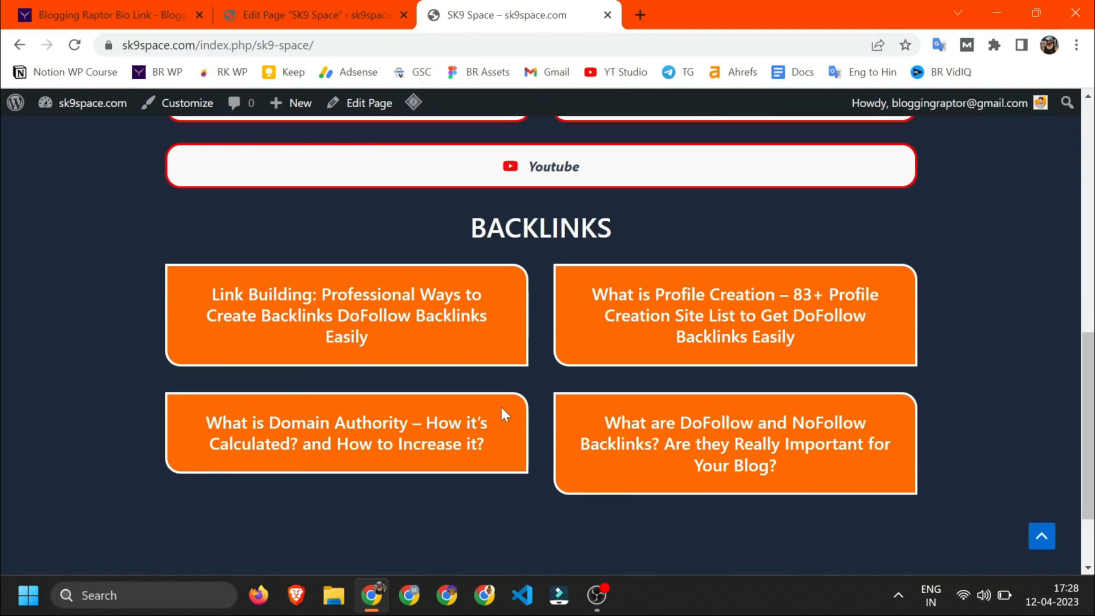
{"action": "scroll", "coordinate": [501, 412], "scroll_direction": "up", "scroll_amount": 7}
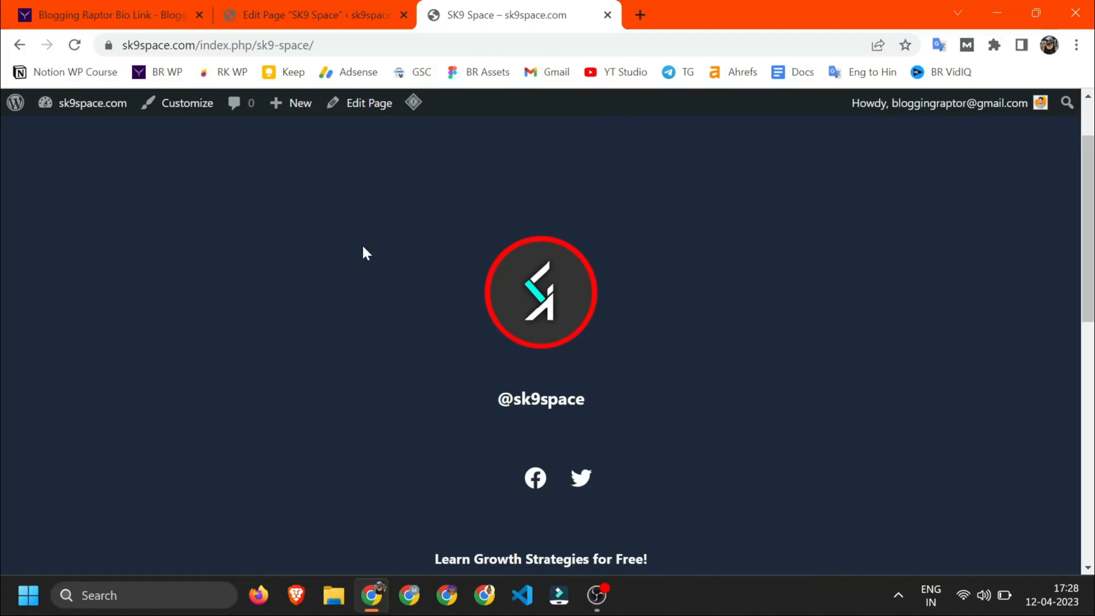